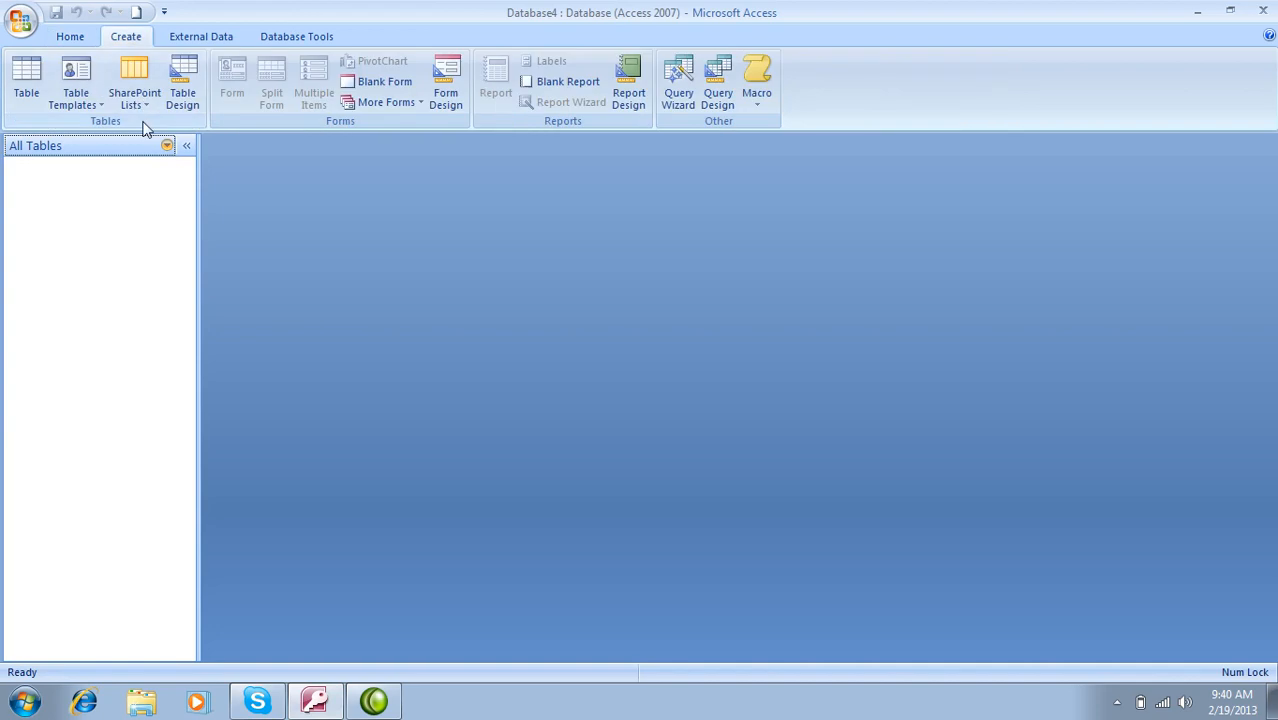
# Step: Create a new table in Design view and add a field named Sno with the AutoNumber data type
pyautogui.click(182, 92)
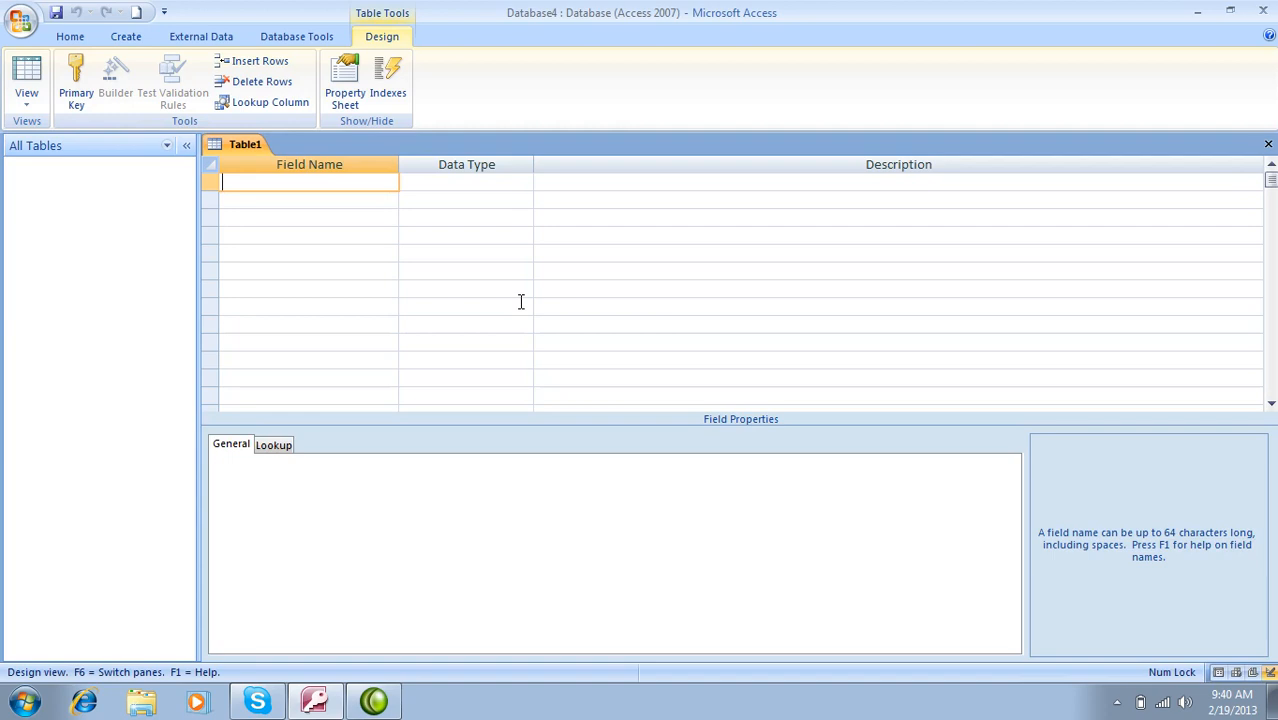
pyautogui.write('Sno')
pyautogui.press('Tab')
pyautogui.write('a')
pyautogui.press('Tab')
pyautogui.press('Return')
# Step: Add a field named ItemName with the Text data type below Sno
pyautogui.write('I')
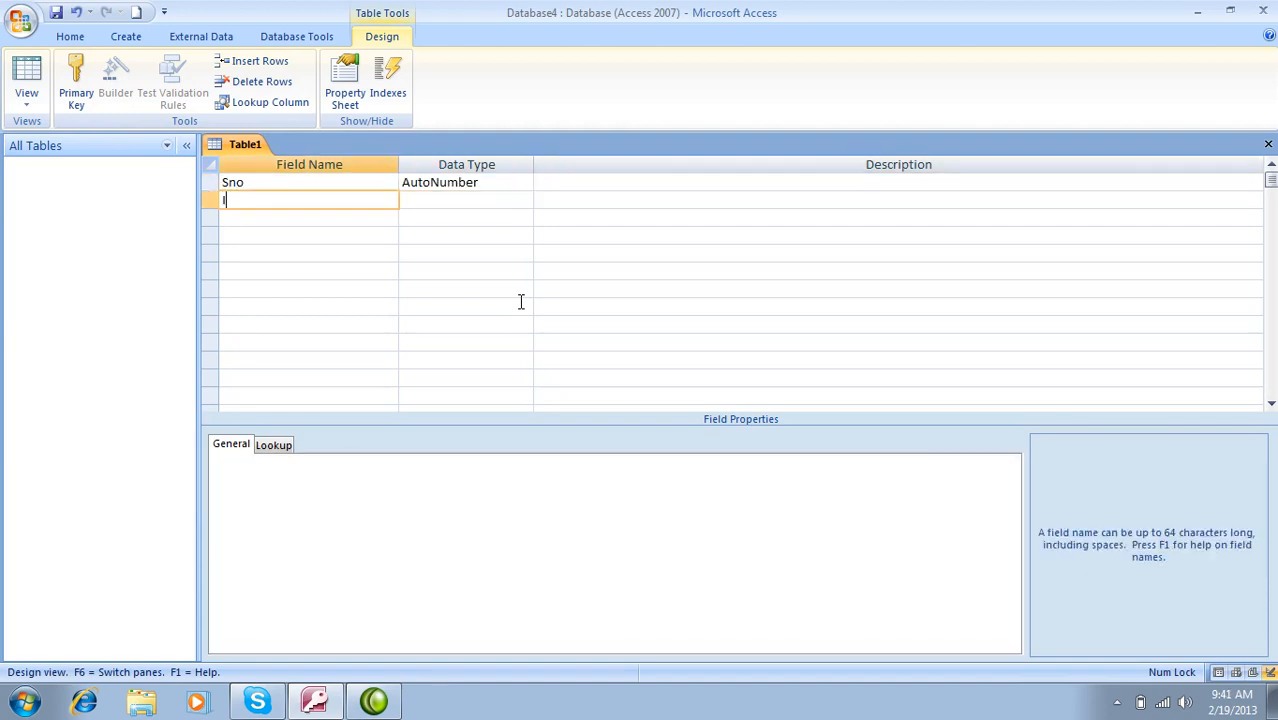
pyautogui.write('temName')
pyautogui.press('Tab')
pyautogui.press('Tab')
pyautogui.press('Return')
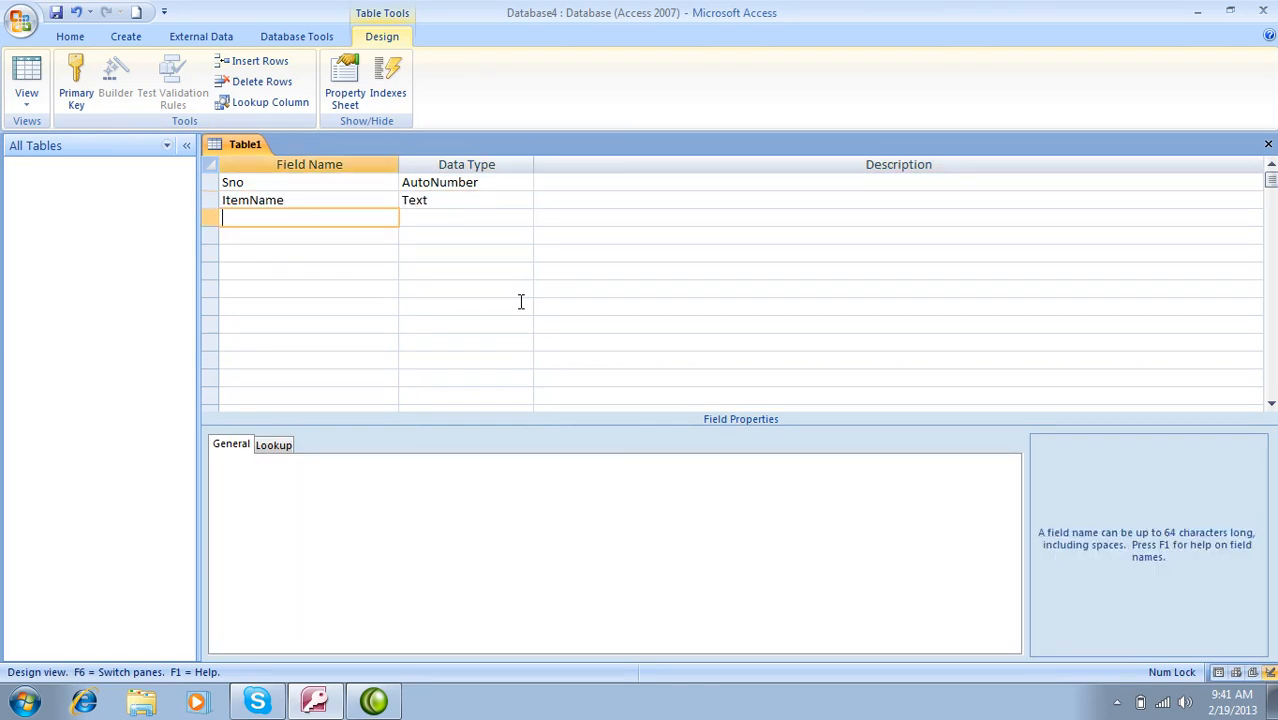
# Step: Add a field named Price with the Number data type
pyautogui.write('Q')
pyautogui.press('BackSpace')
pyautogui.write('Price')
pyautogui.press('Tab')
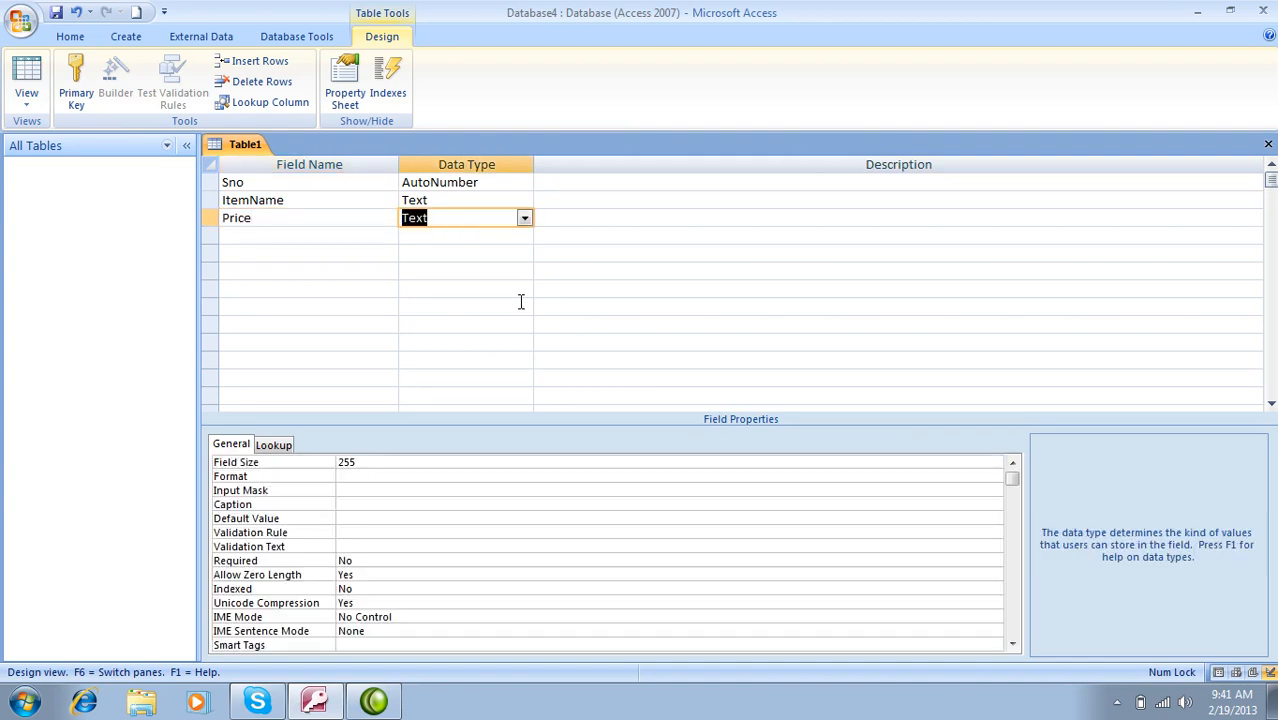
pyautogui.write('n')
pyautogui.press('Tab')
pyautogui.press('Return')
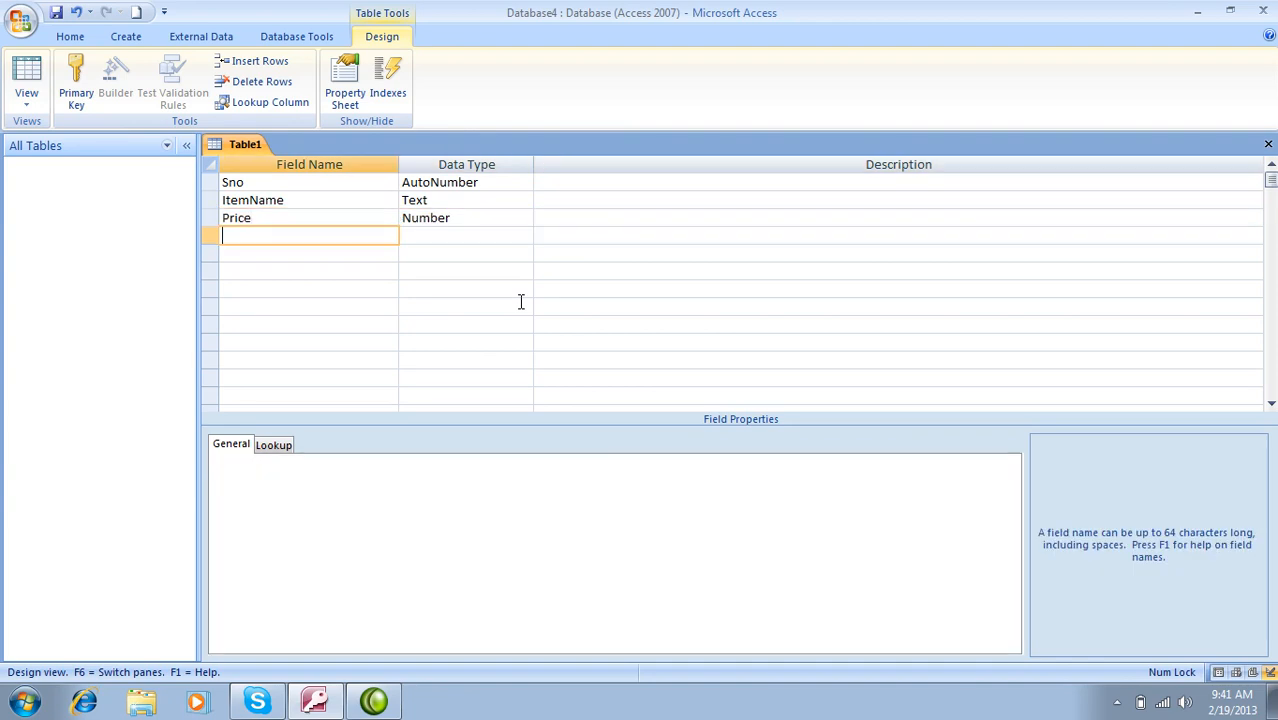
# Step: Add a field named Qty with the Number data type
pyautogui.write('Qty')
pyautogui.press('Tab')
pyautogui.write('n')
pyautogui.press('Tab')
pyautogui.press('Return')
# Step: Add a field named Total with the Number data type as the last field
pyautogui.write('Total')
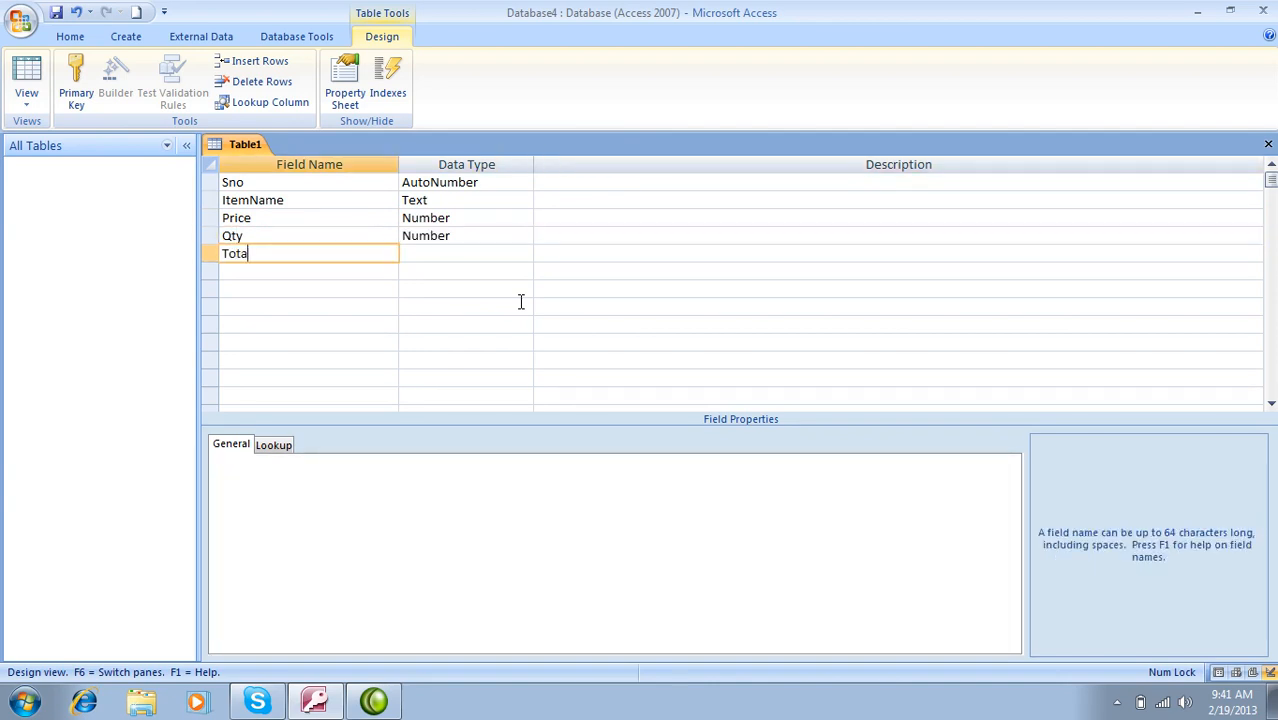
pyautogui.press('Tab')
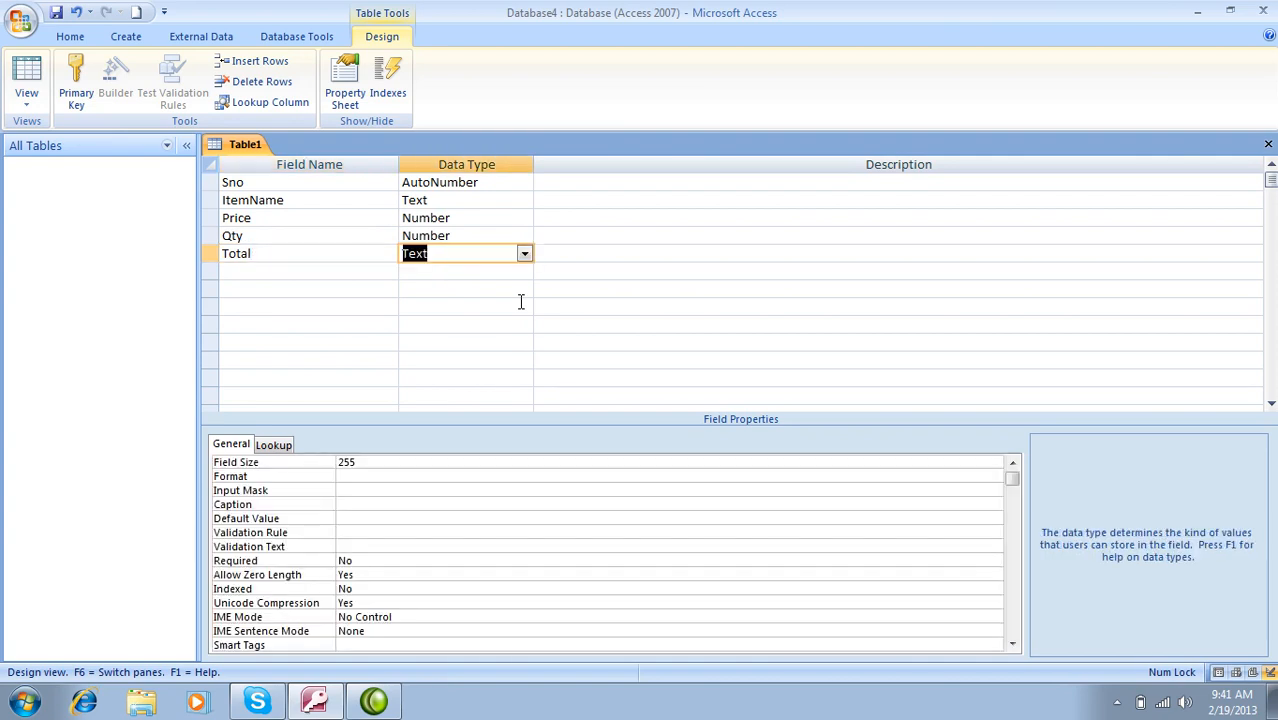
pyautogui.write('n')
pyautogui.press('Tab')
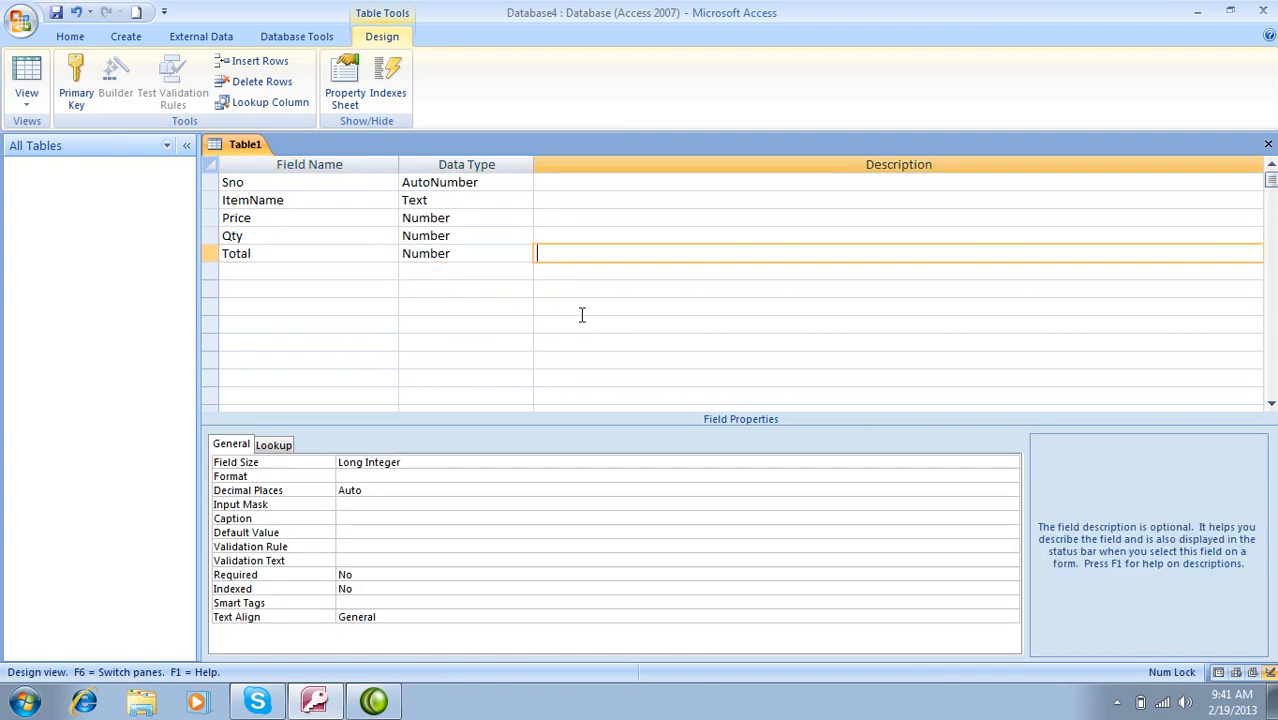
pyautogui.click(516, 218)
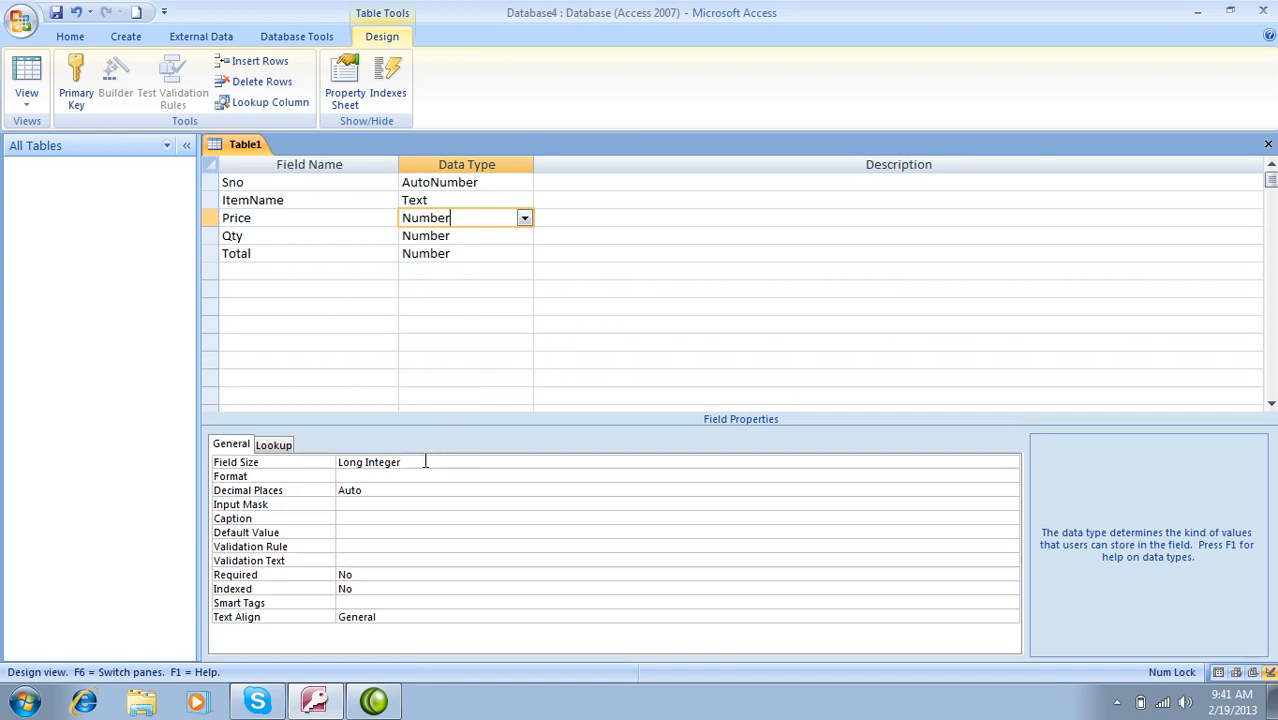
pyautogui.click(372, 218)
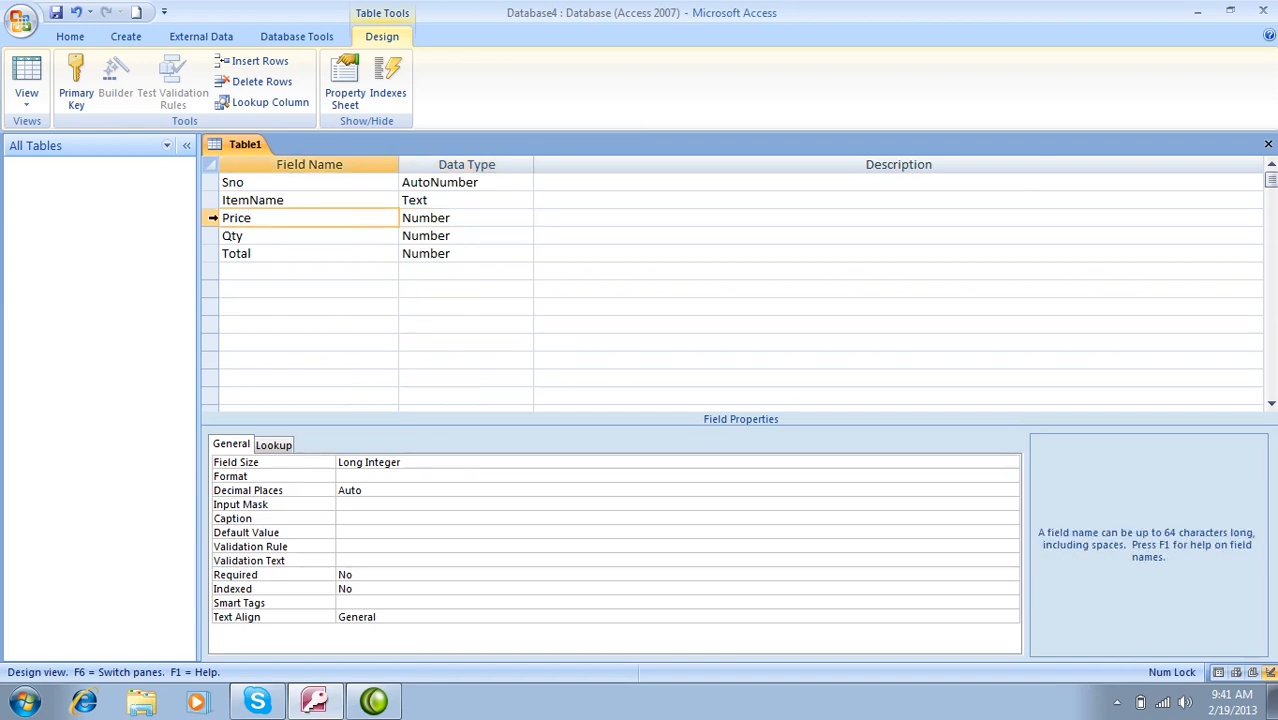
pyautogui.click(211, 220)
pyautogui.click(358, 476)
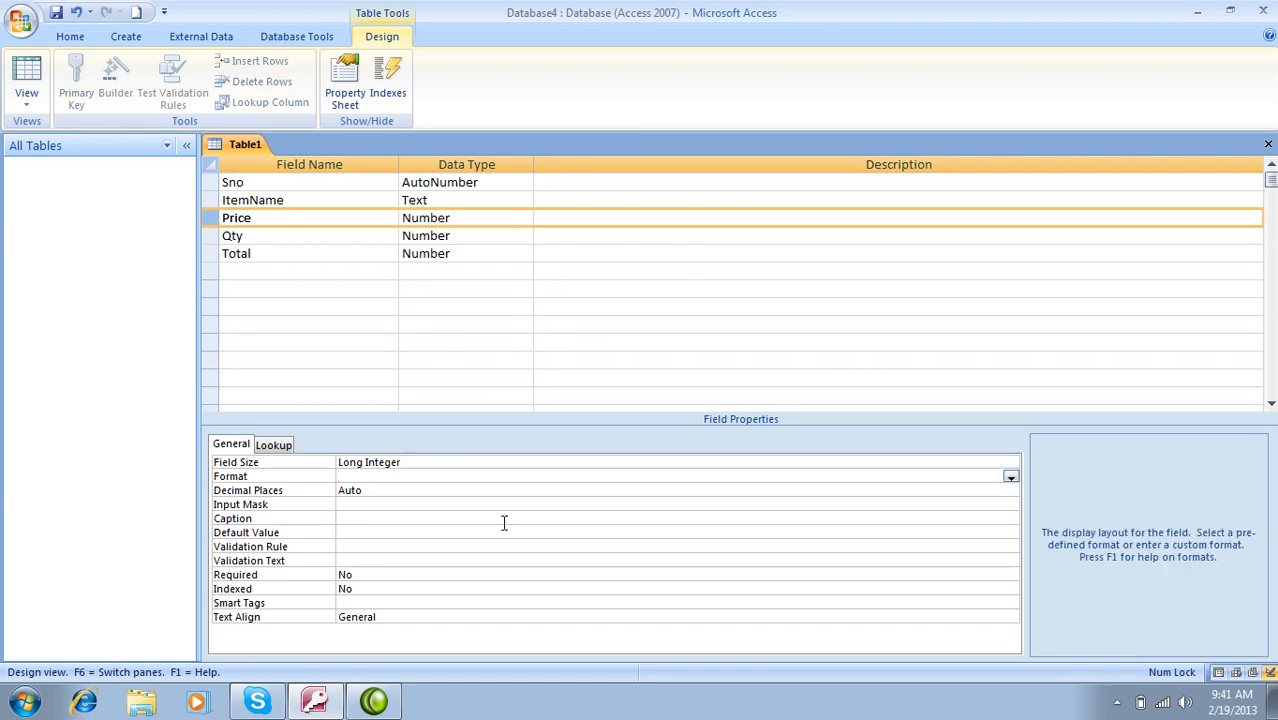
pyautogui.write('"Rs."#')
pyautogui.press('Escape')
# Step: Change the Price field's data type to Currency
pyautogui.click(476, 218)
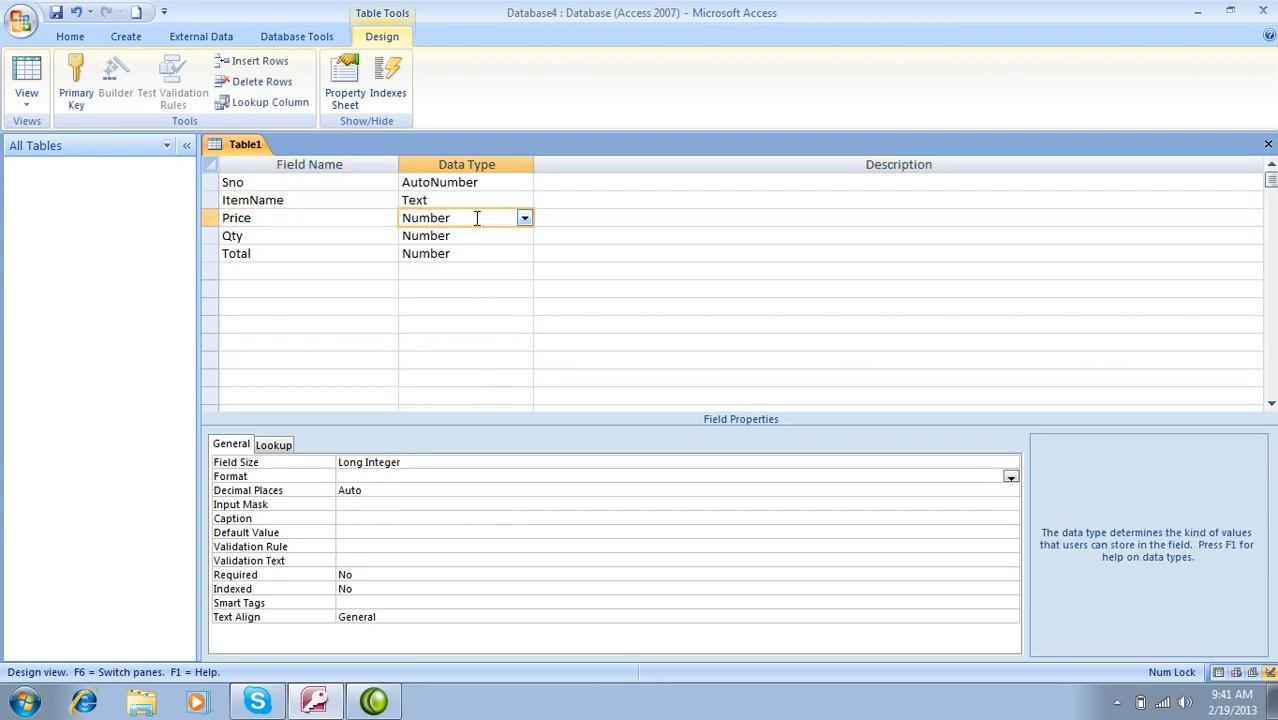
pyautogui.press('BackSpace')
pyautogui.press('BackSpace')
pyautogui.press('BackSpace')
pyautogui.press('BackSpace')
pyautogui.press('BackSpace')
pyautogui.press('BackSpace')
pyautogui.write('c')
pyautogui.press('Tab')
pyautogui.click(476, 218)
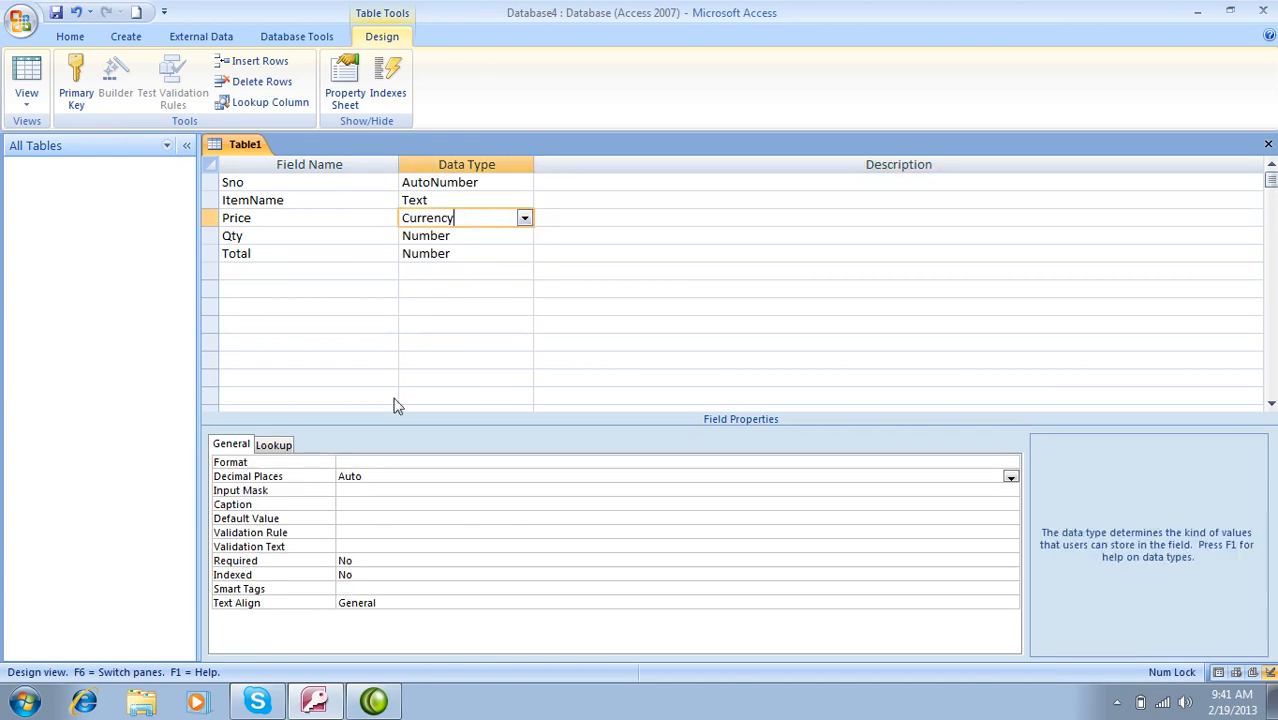
# Step: Set the Price field's Format property to "Rs."#
pyautogui.click(210, 219)
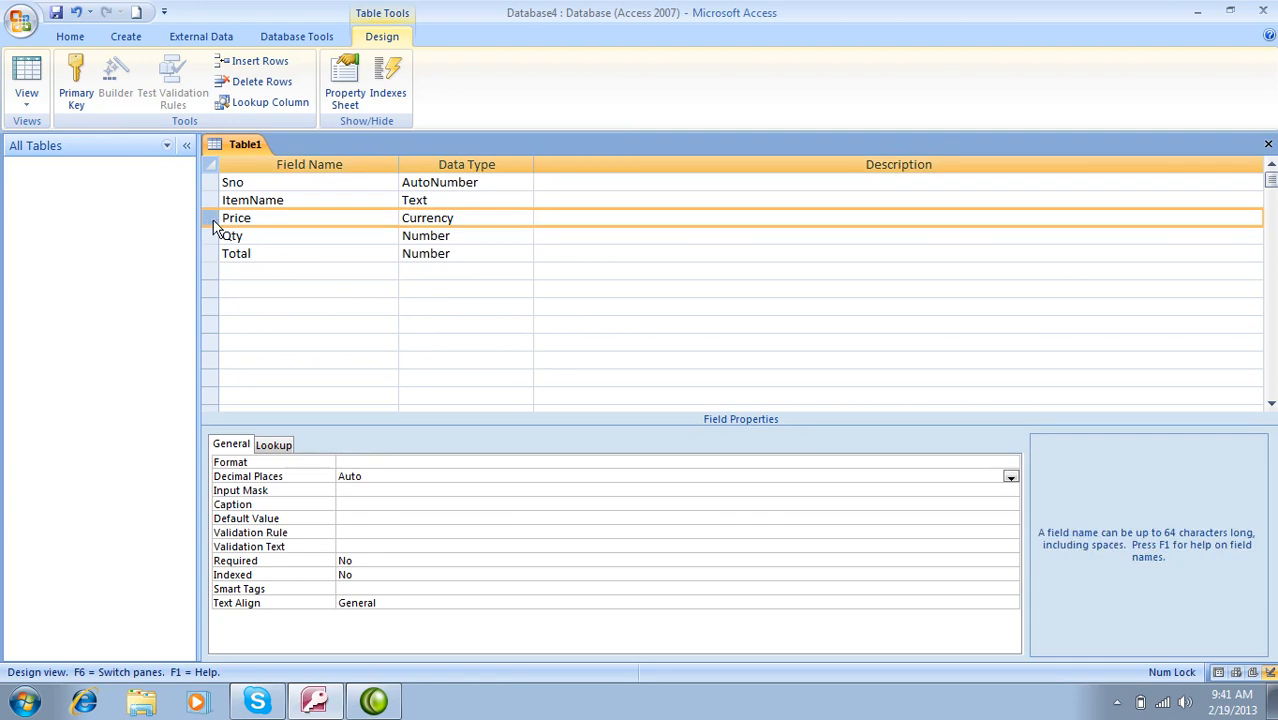
pyautogui.click(420, 464)
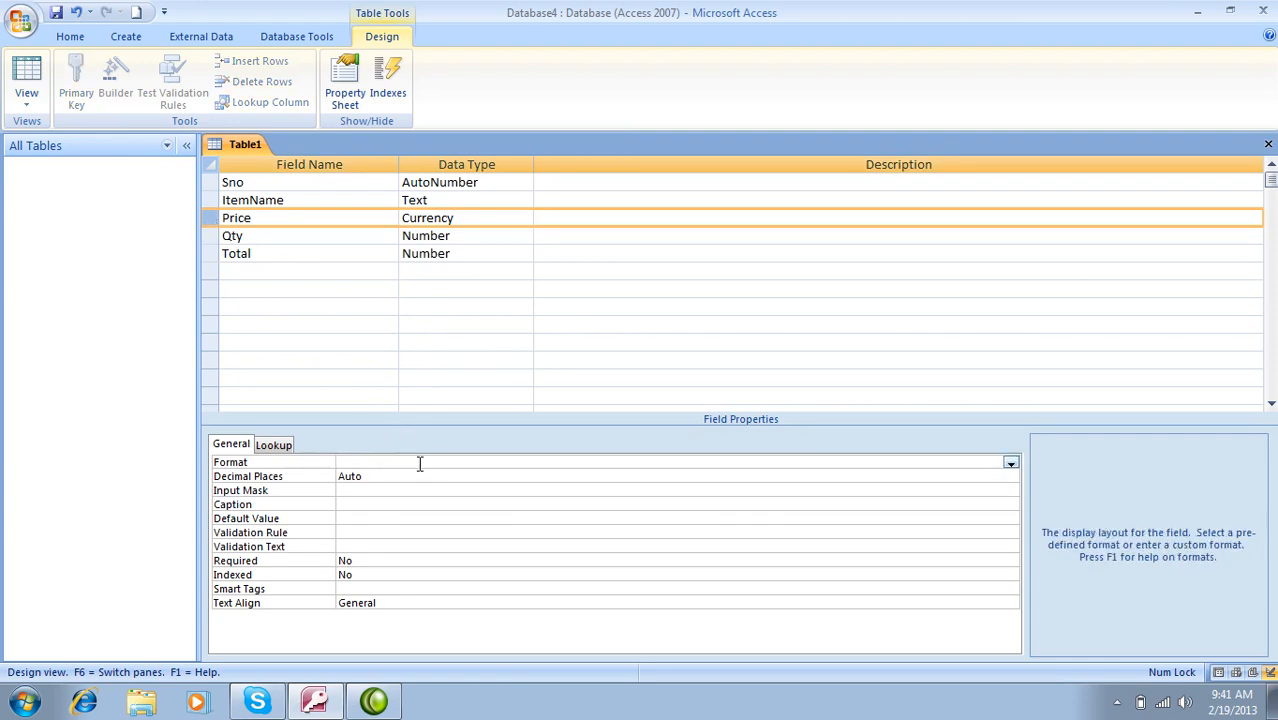
pyautogui.write('"Rs."#')
pyautogui.press('Tab')
pyautogui.click(420, 462)
pyautogui.click(300, 466)
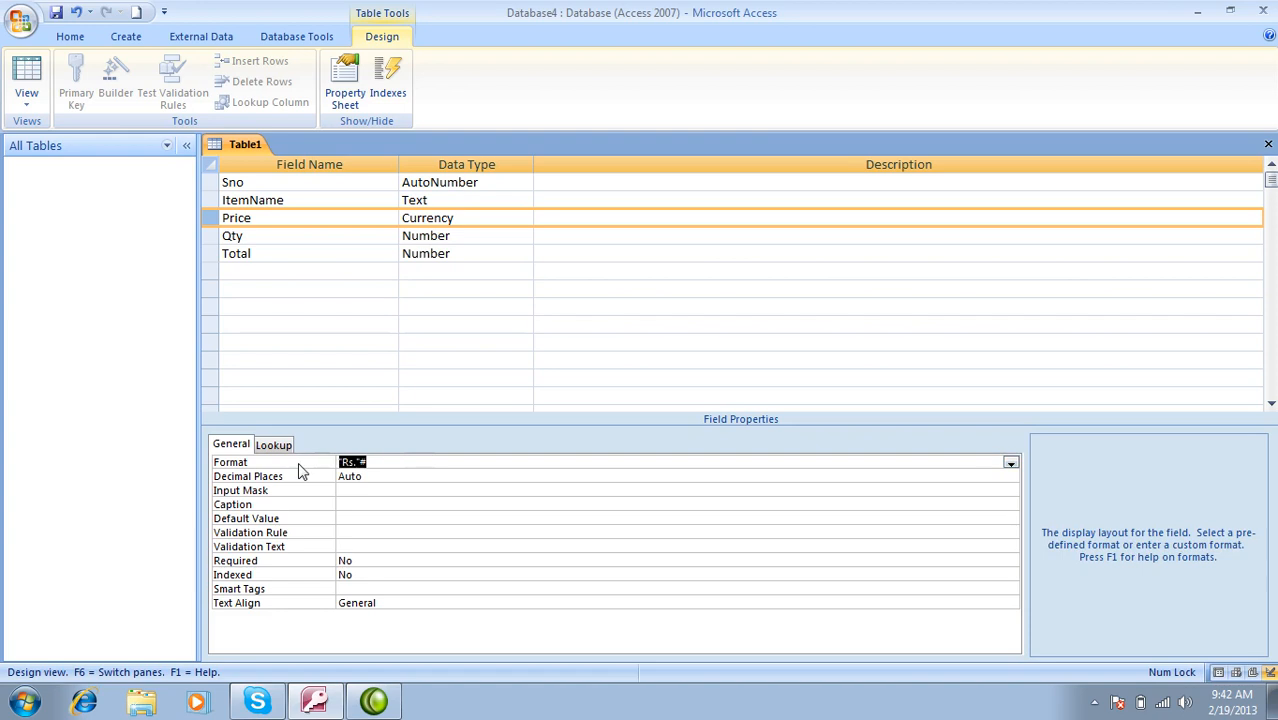
# Step: Switch the Qty field's data type to Currency and back to Number
pyautogui.click(502, 237)
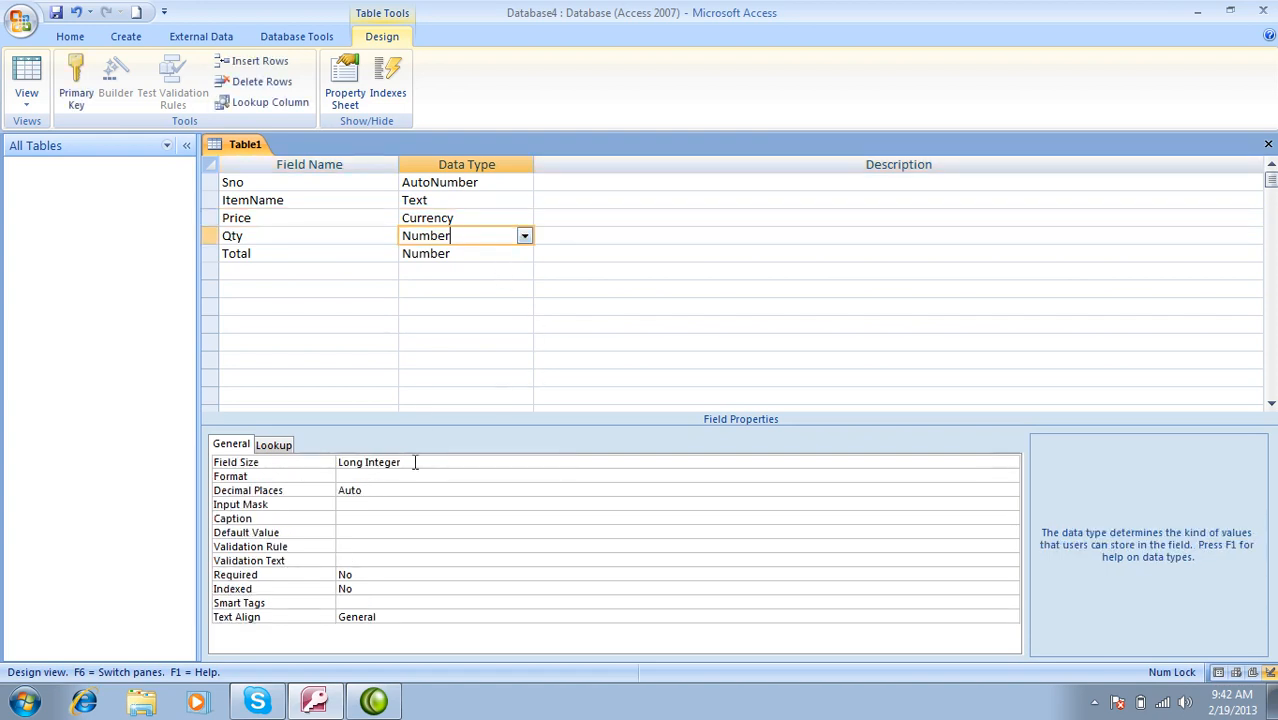
pyautogui.click(524, 236)
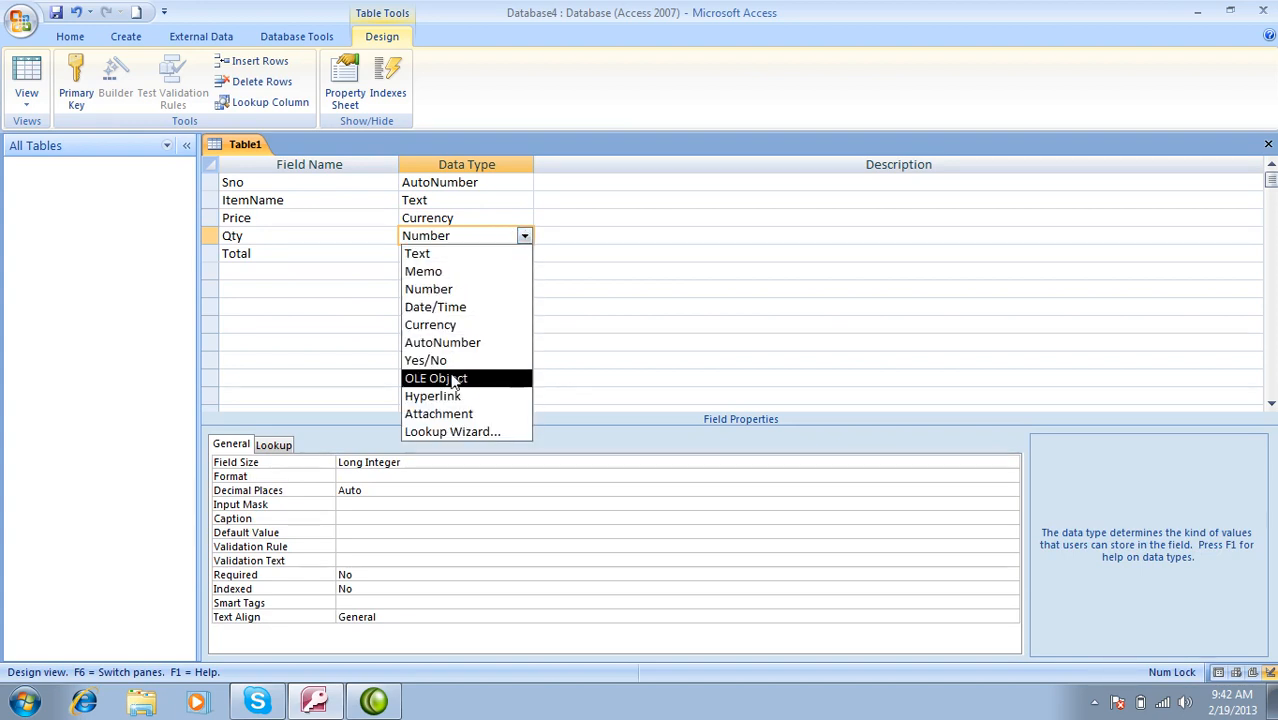
pyautogui.click(461, 326)
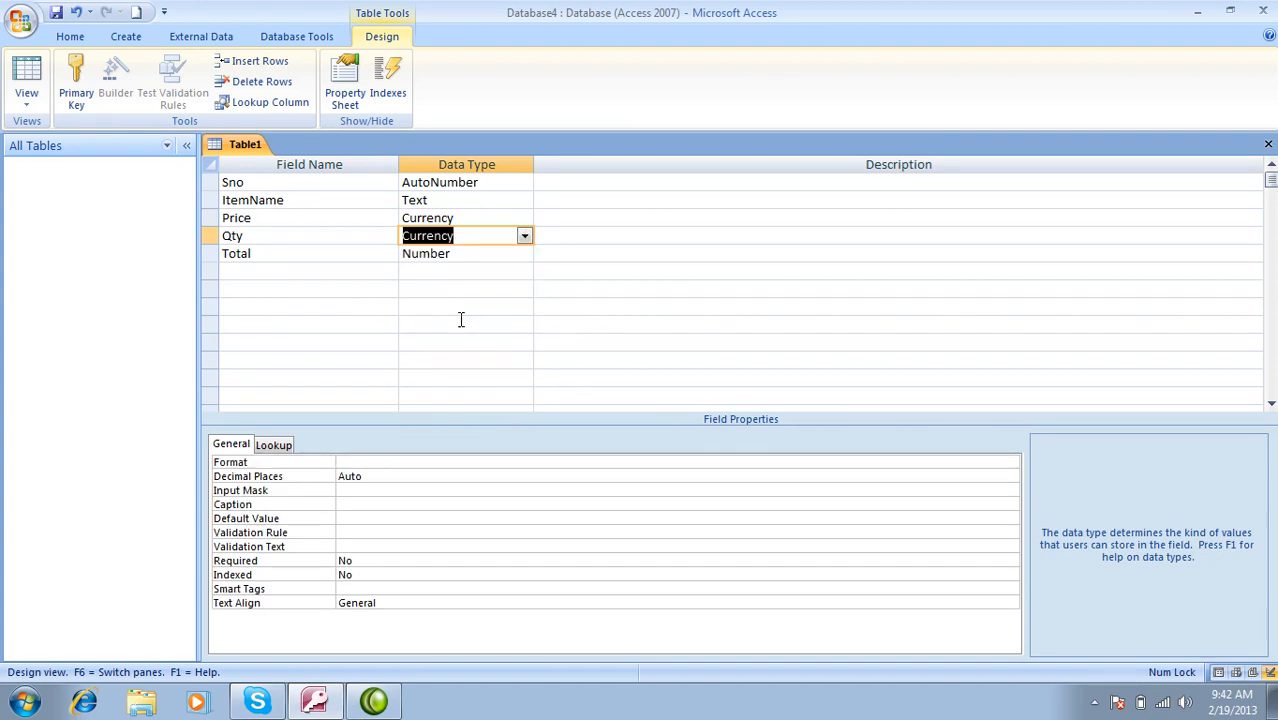
pyautogui.click(390, 463)
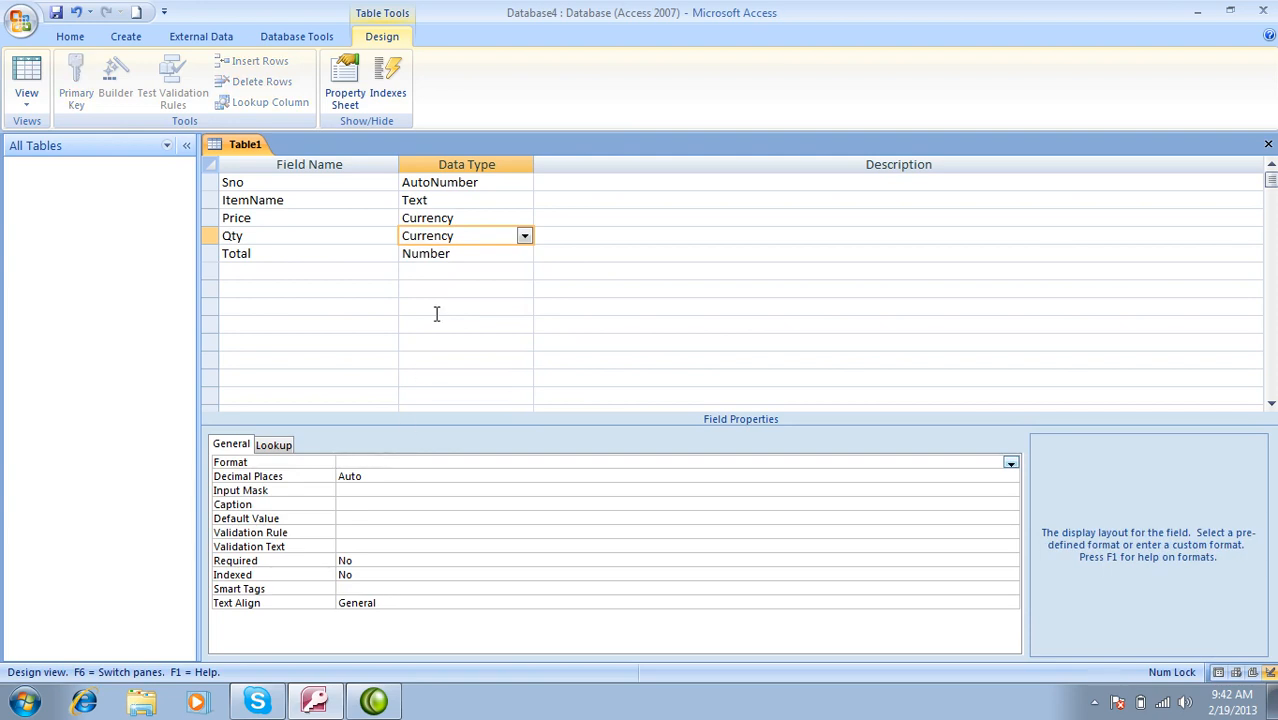
pyautogui.click(524, 236)
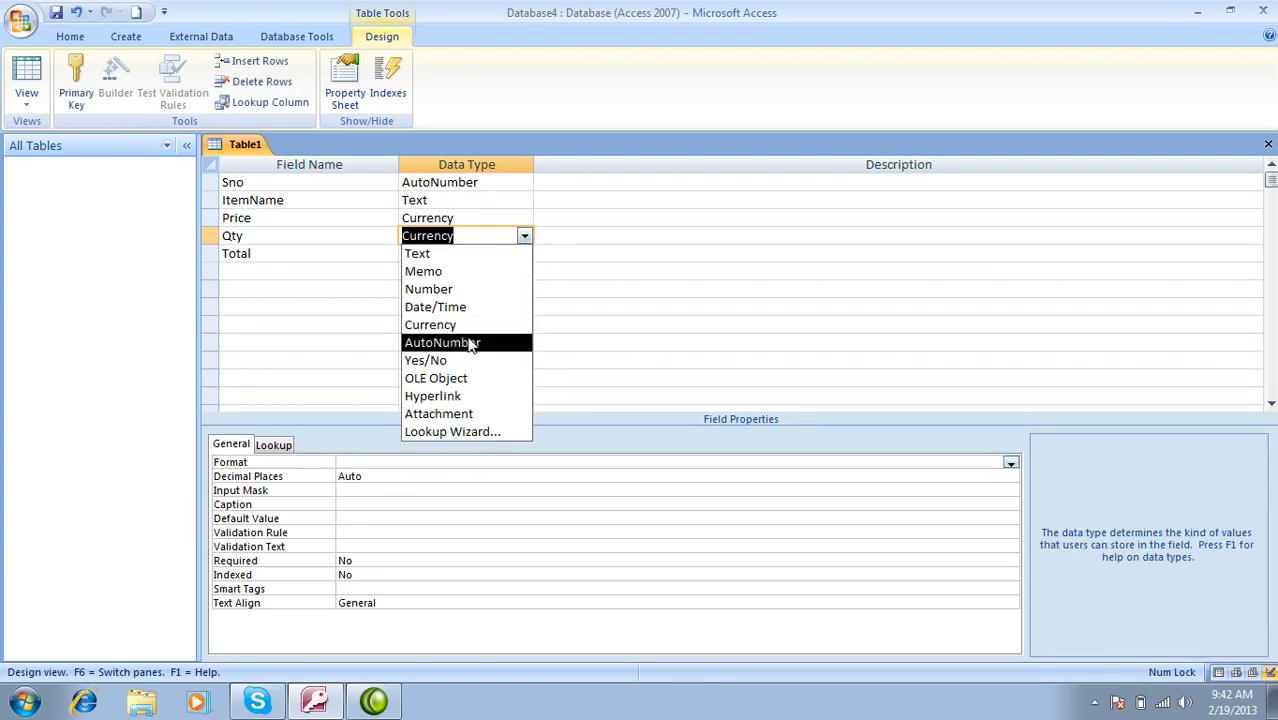
pyautogui.click(467, 293)
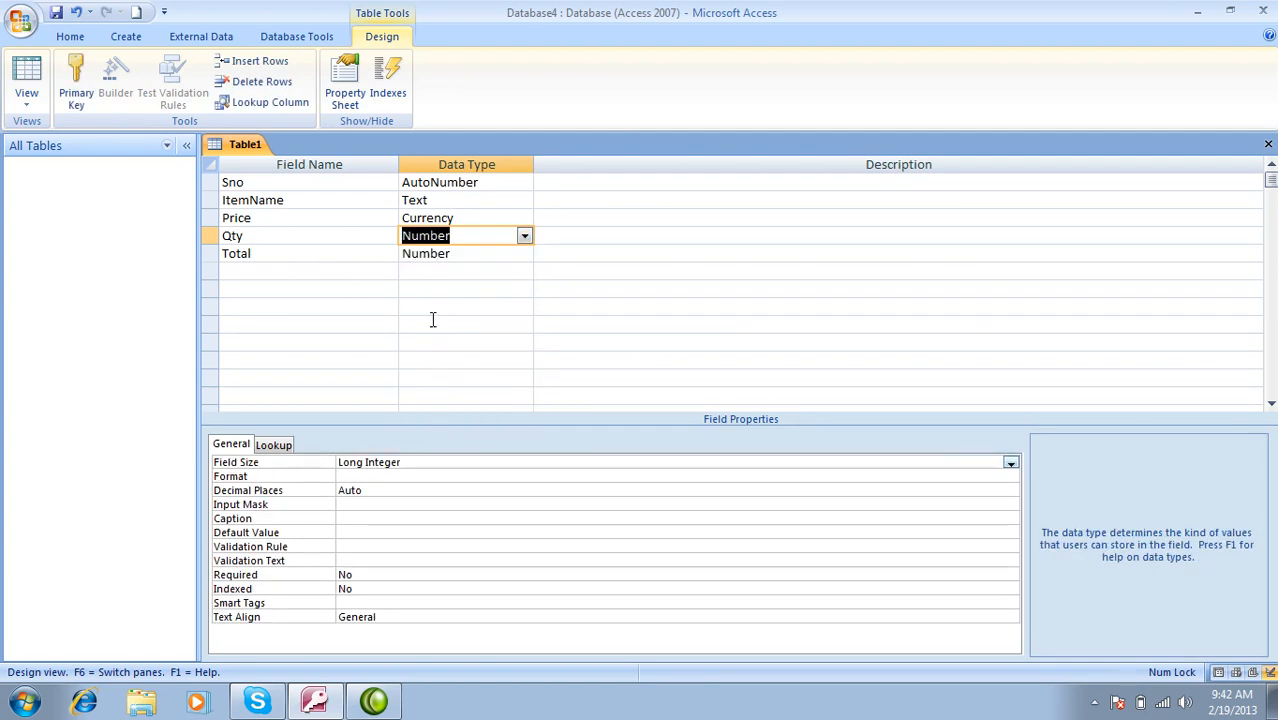
# Step: Change the Total field's data type to Currency, leaving its Format property blank
pyautogui.click(476, 254)
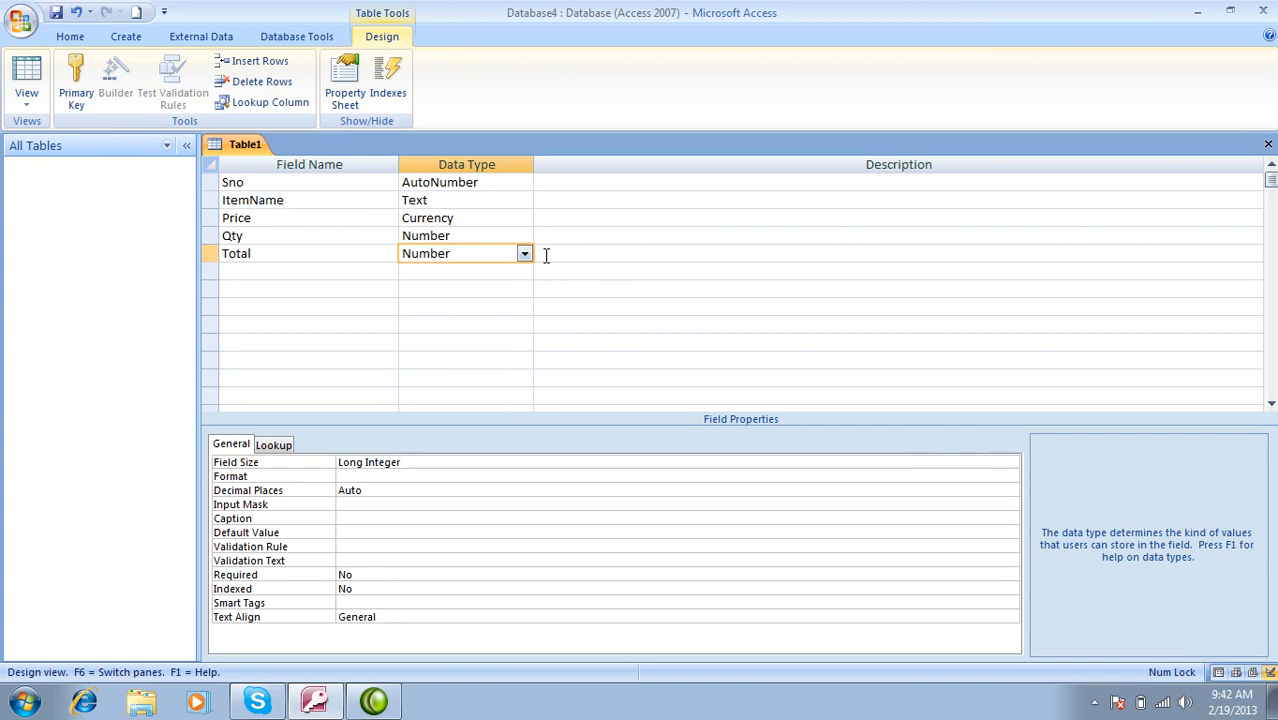
pyautogui.click(524, 254)
pyautogui.click(471, 343)
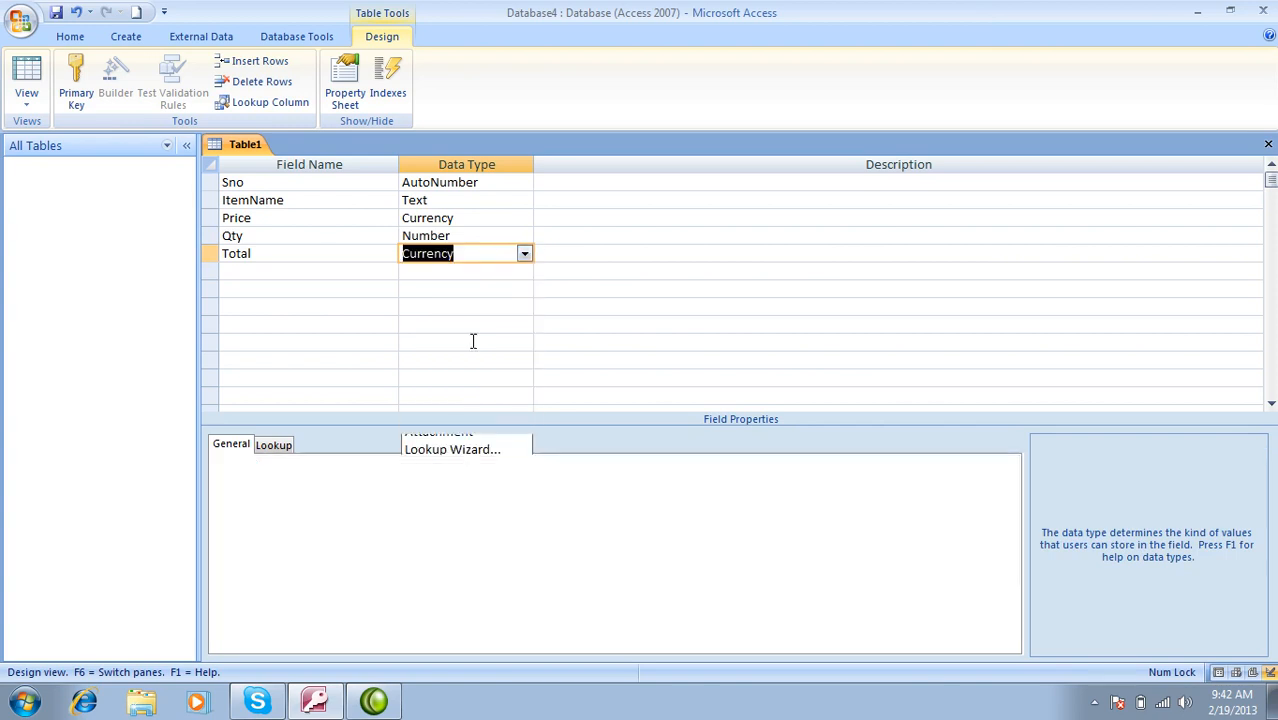
pyautogui.click(402, 460)
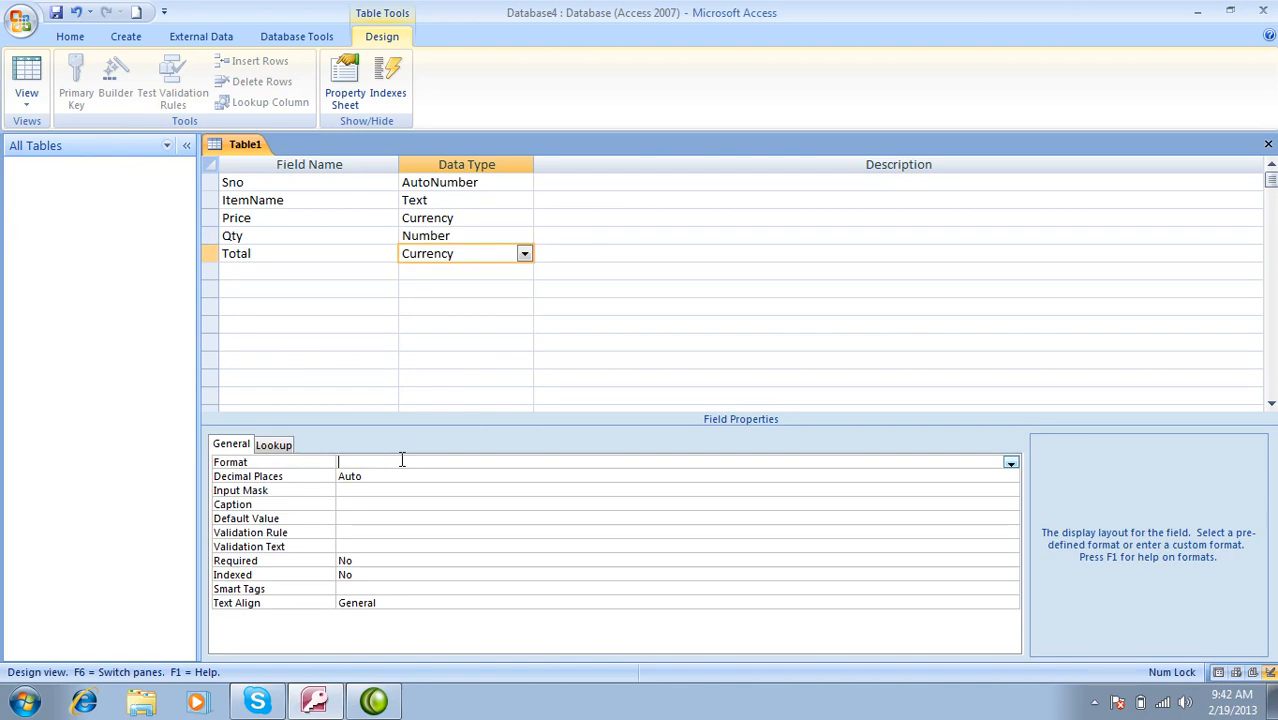
pyautogui.press('Tab')
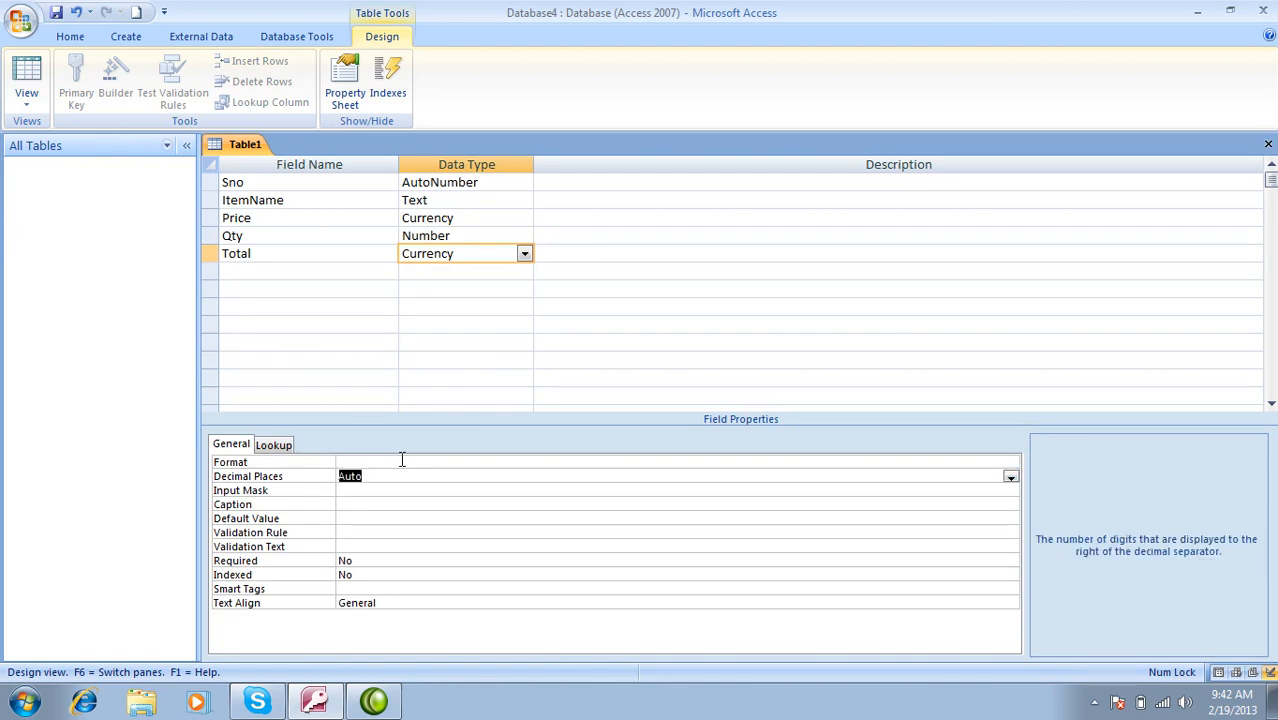
pyautogui.press('Tab')
pyautogui.hotkey('shift', 'Tab')
pyautogui.hotkey('shift', 'Tab')
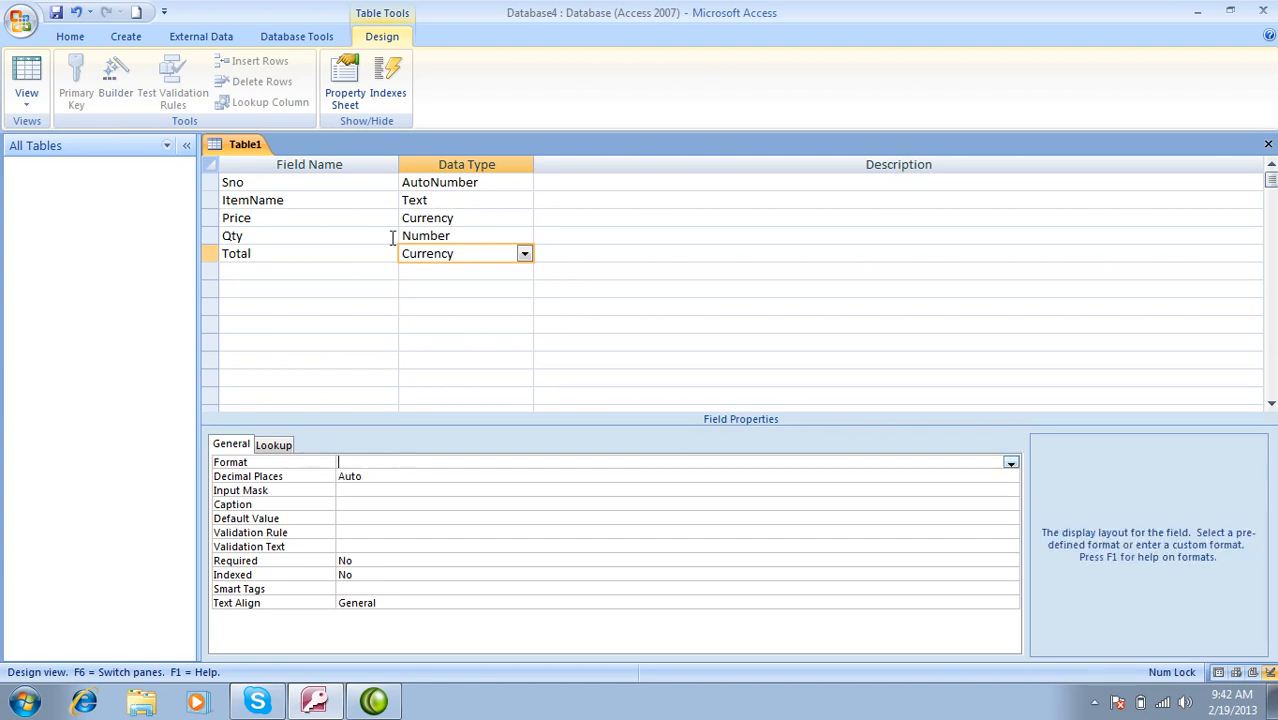
# Step: Set the Price field's data type back to Number
pyautogui.click(460, 218)
pyautogui.press('BackSpace')
pyautogui.press('BackSpace')
pyautogui.press('BackSpace')
pyautogui.press('BackSpace')
pyautogui.press('BackSpace')
pyautogui.press('BackSpace')
pyautogui.press('BackSpace')
pyautogui.press('BackSpace')
pyautogui.write('n')
pyautogui.press('Tab')
# Step: Set the Total field's data type back to Number
pyautogui.press('Tab')
pyautogui.press('Tab')
pyautogui.press('Tab')
pyautogui.press('Tab')
pyautogui.press('Tab')
pyautogui.write('n')
pyautogui.press('Tab')
# Step: Save the table as Item List and let a primary key be created for it
pyautogui.hotkey('ctrl', 's')
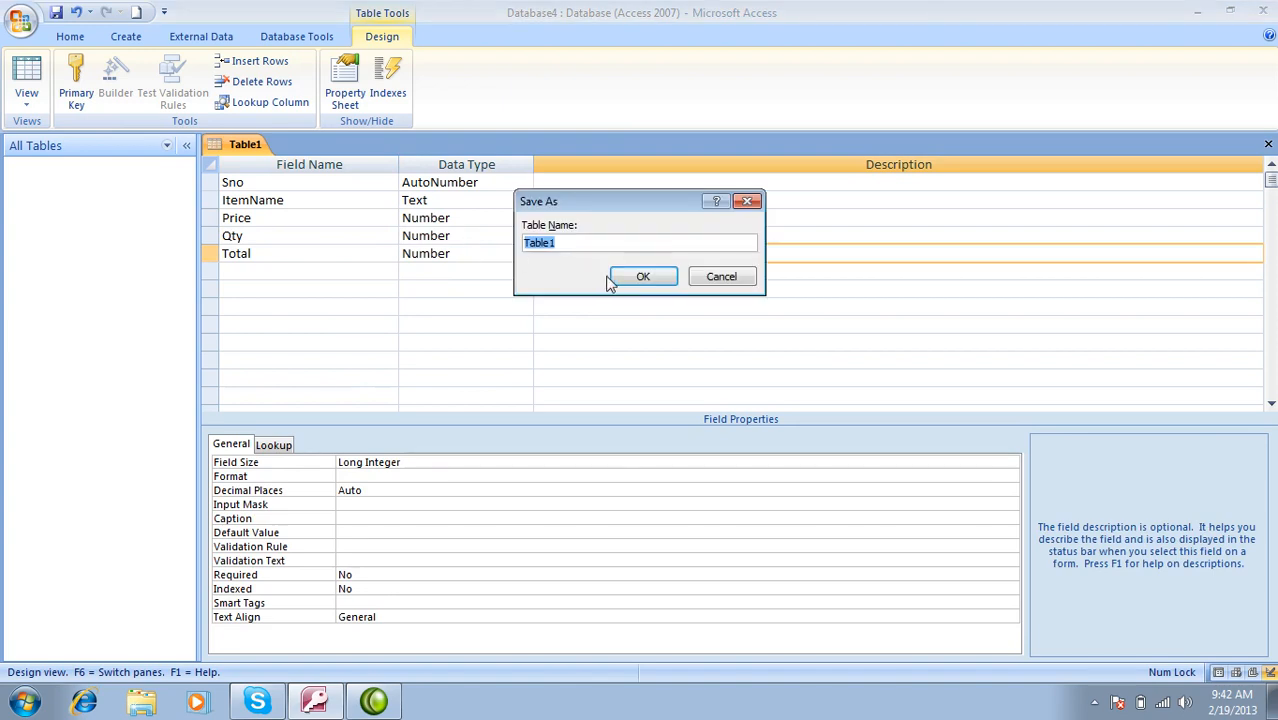
pyautogui.write('S')
pyautogui.press('BackSpace')
pyautogui.write('Item List')
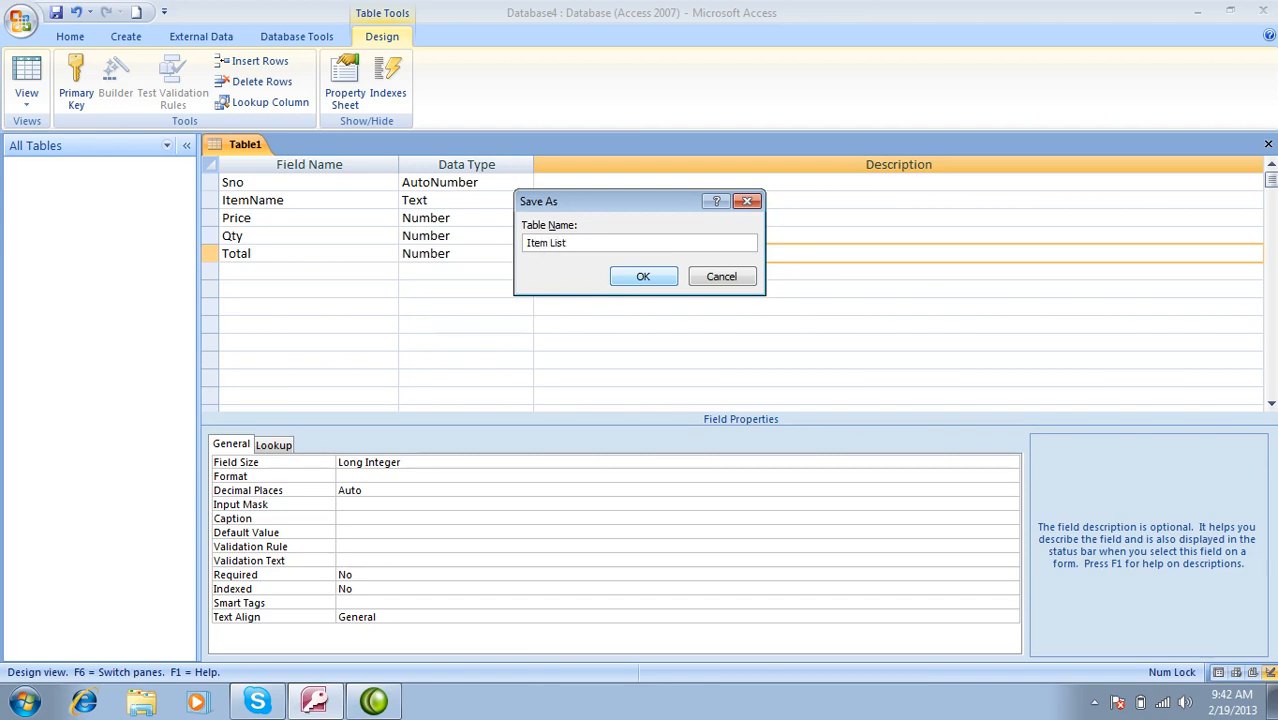
pyautogui.click(640, 276)
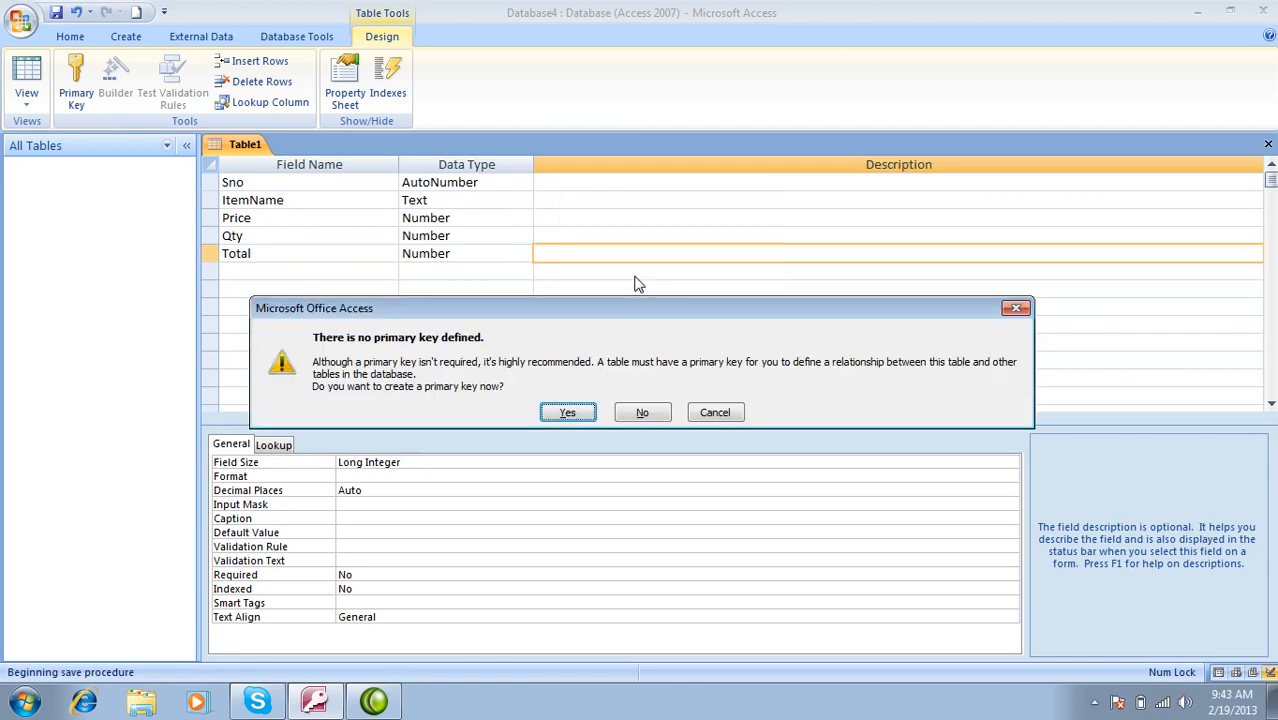
pyautogui.click(565, 414)
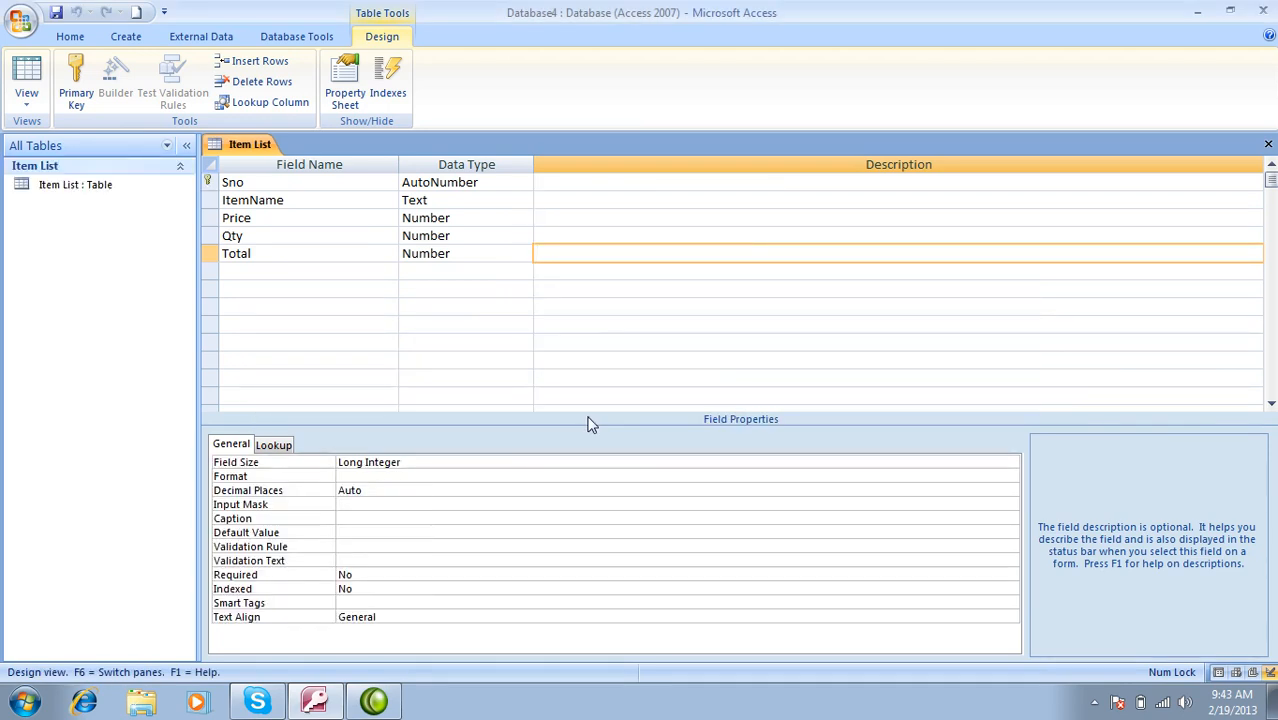
# Step: Close the table design, reopen Item List in Datasheet view and enter Rice as the first record's ItemName
pyautogui.click(1268, 146)
pyautogui.doubleClick(100, 188)
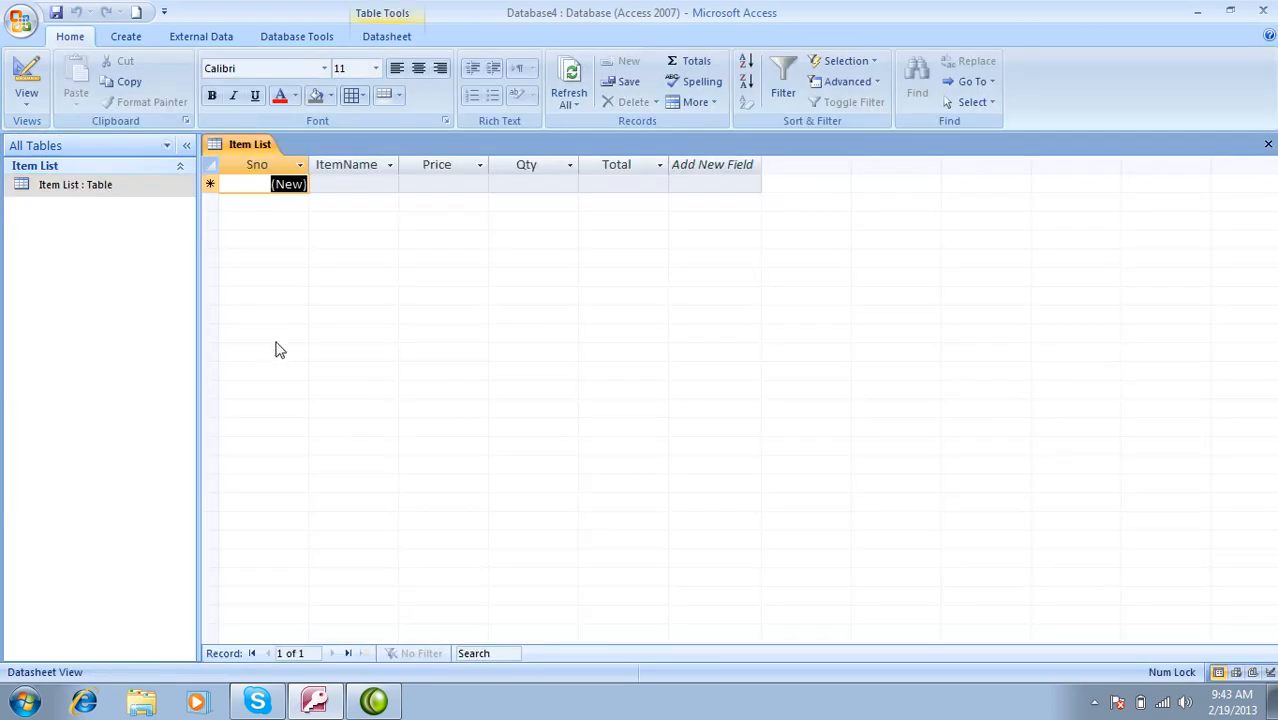
pyautogui.press('Tab')
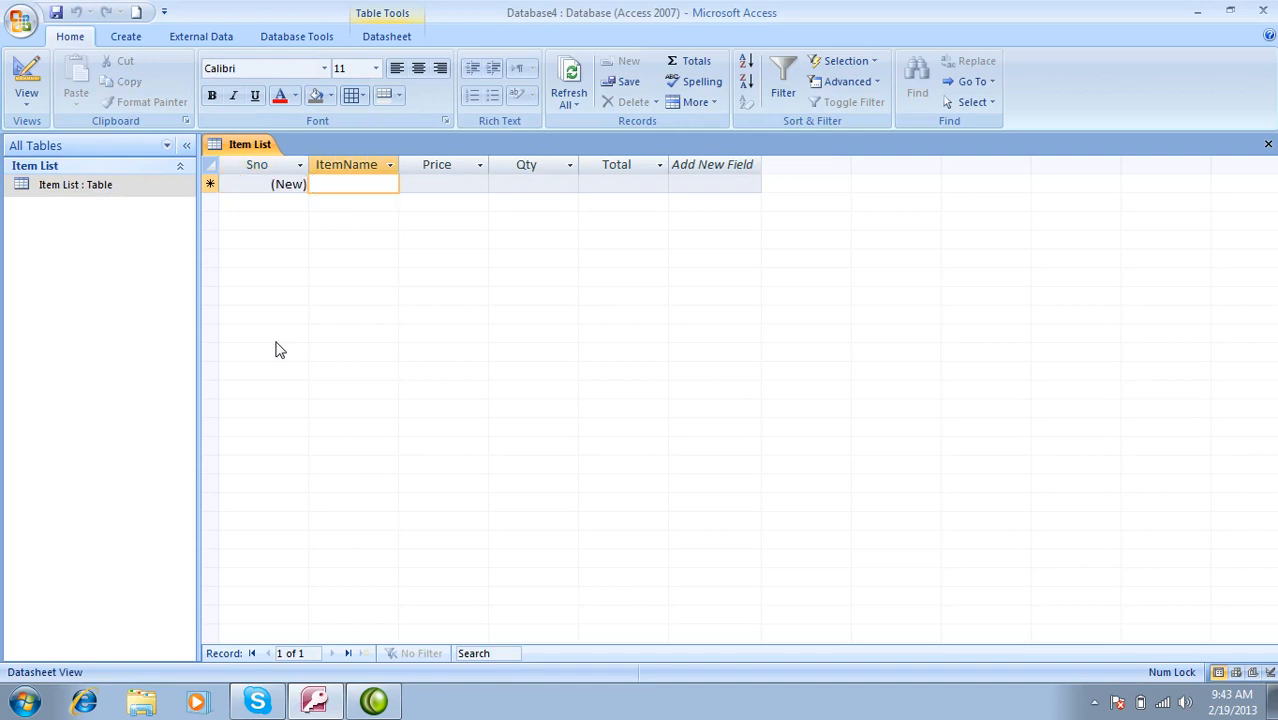
pyautogui.write('Rince')
pyautogui.press('BackSpace')
pyautogui.press('BackSpace')
pyautogui.press('BackSpace')
pyautogui.write('ce')
pyautogui.press('Tab')
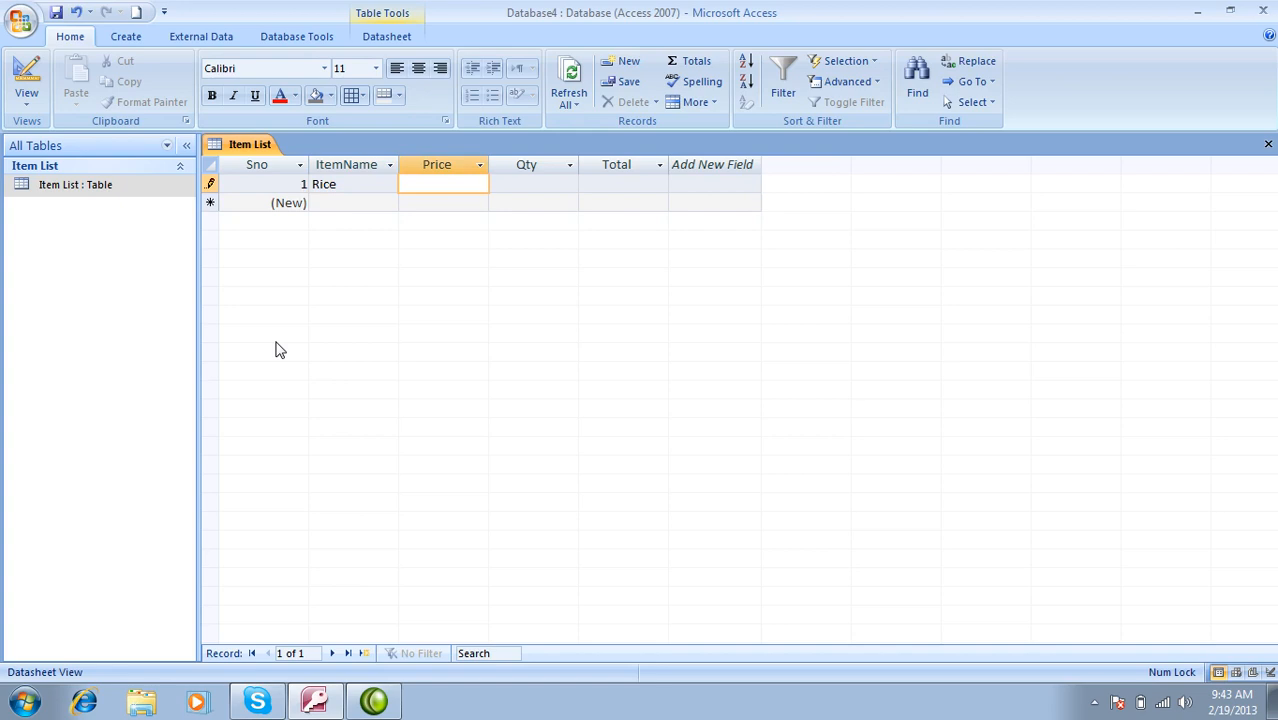
# Step: Rename the Price field as P/Kg in the Item List table's Design view
pyautogui.click(26, 75)
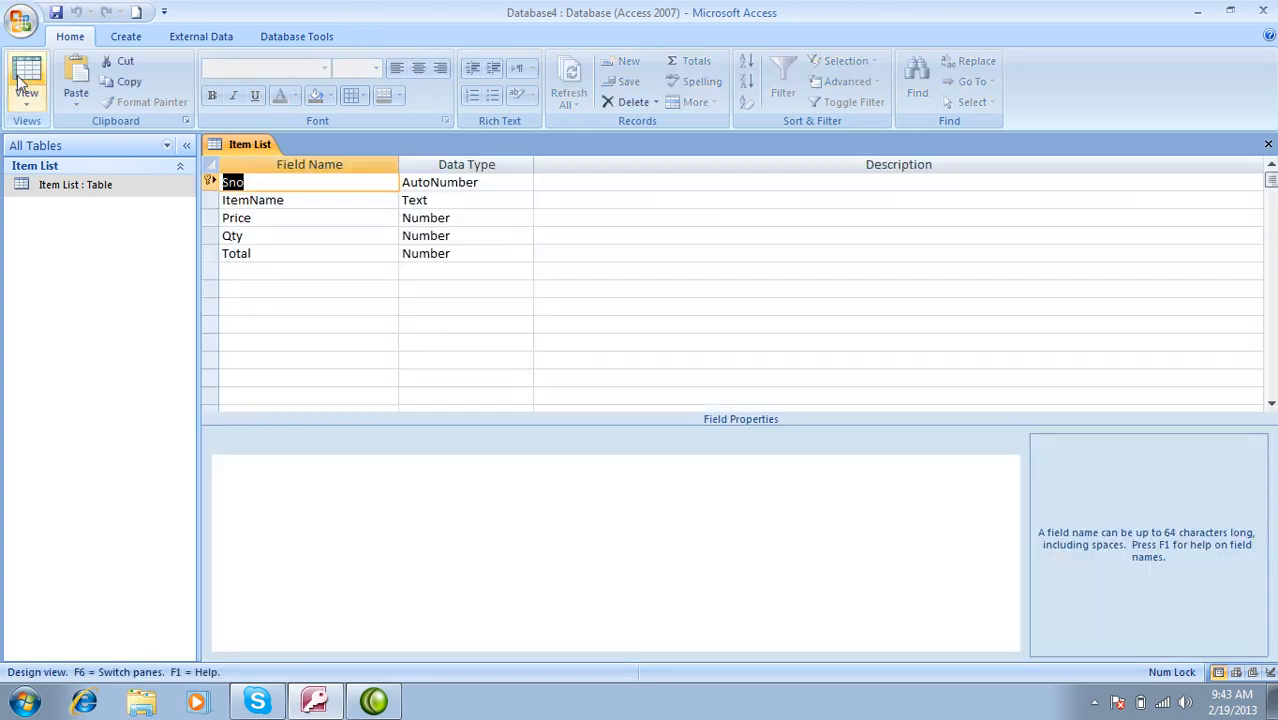
pyautogui.click(303, 220)
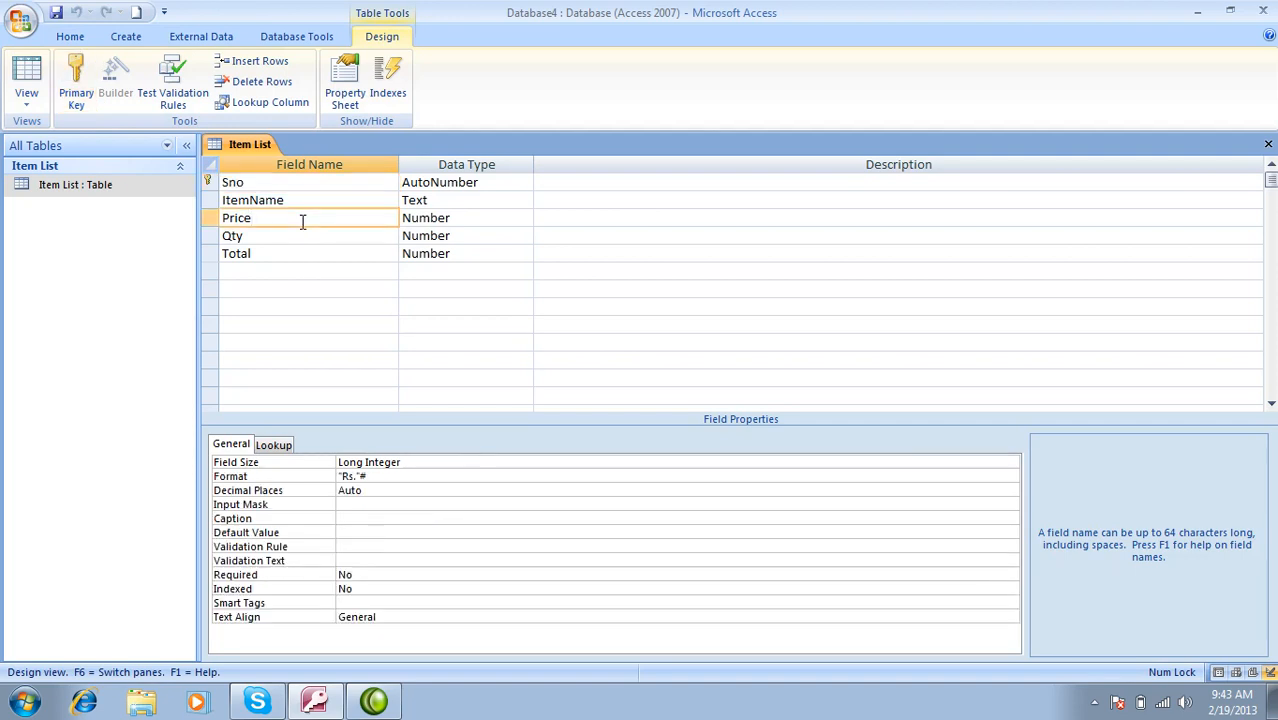
pyautogui.press('BackSpace')
pyautogui.press('BackSpace')
pyautogui.press('BackSpace')
pyautogui.write('/Kg')
pyautogui.press('Tab')
pyautogui.press('Tab')
pyautogui.press('Tab')
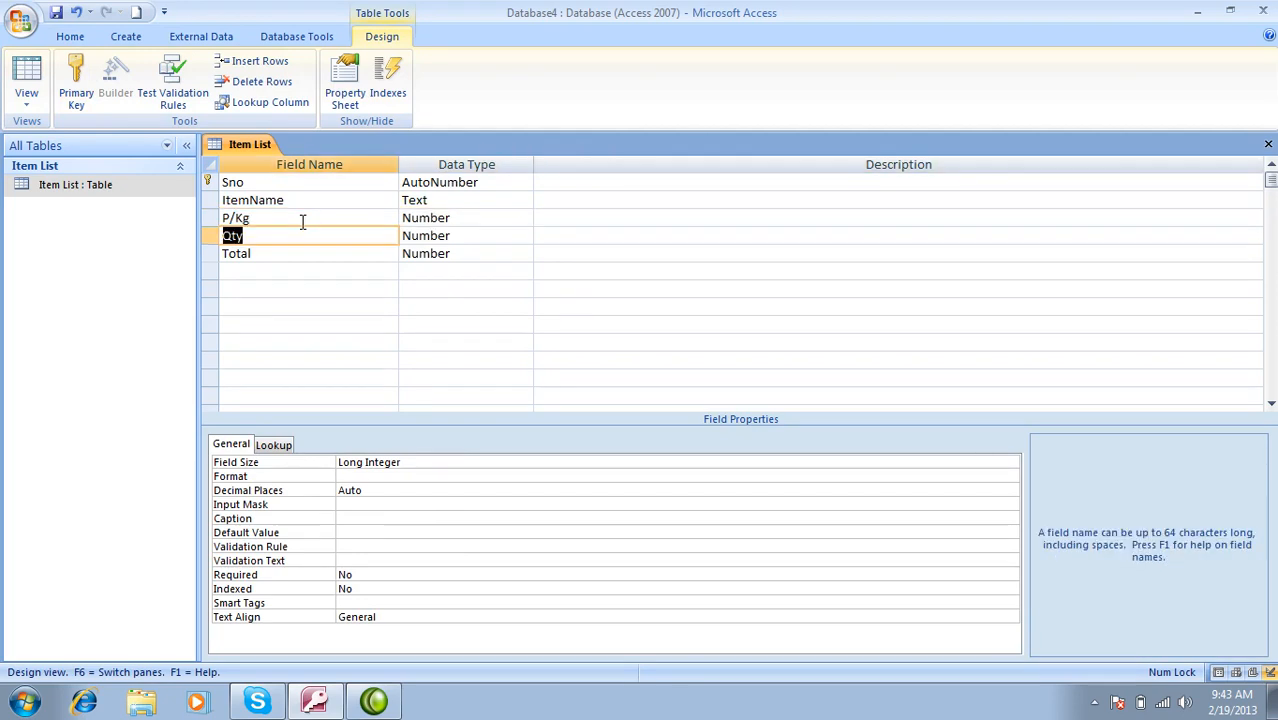
# Step: Close the table design, reopen Item List in Datasheet view and give the Rice record a P/Kg of 120 and Qty of 100
pyautogui.click(1268, 144)
pyautogui.doubleClick(121, 184)
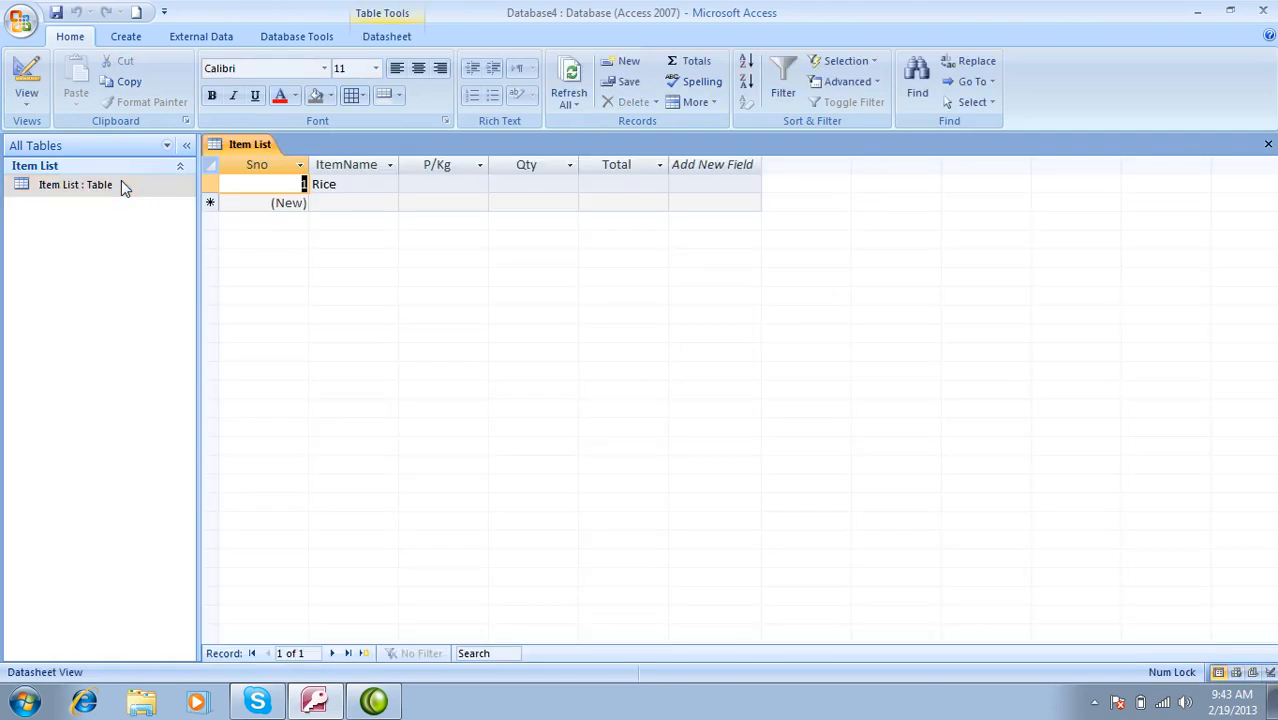
pyautogui.click(402, 184)
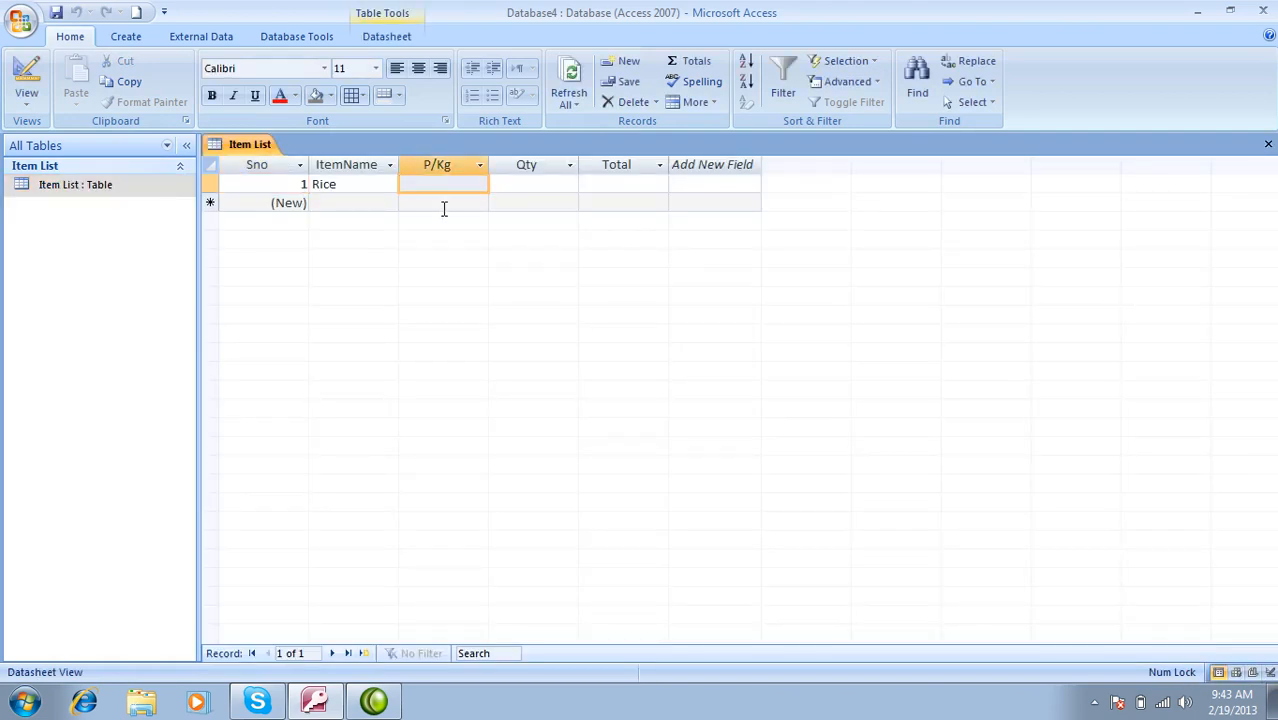
pyautogui.write('120')
pyautogui.press('Tab')
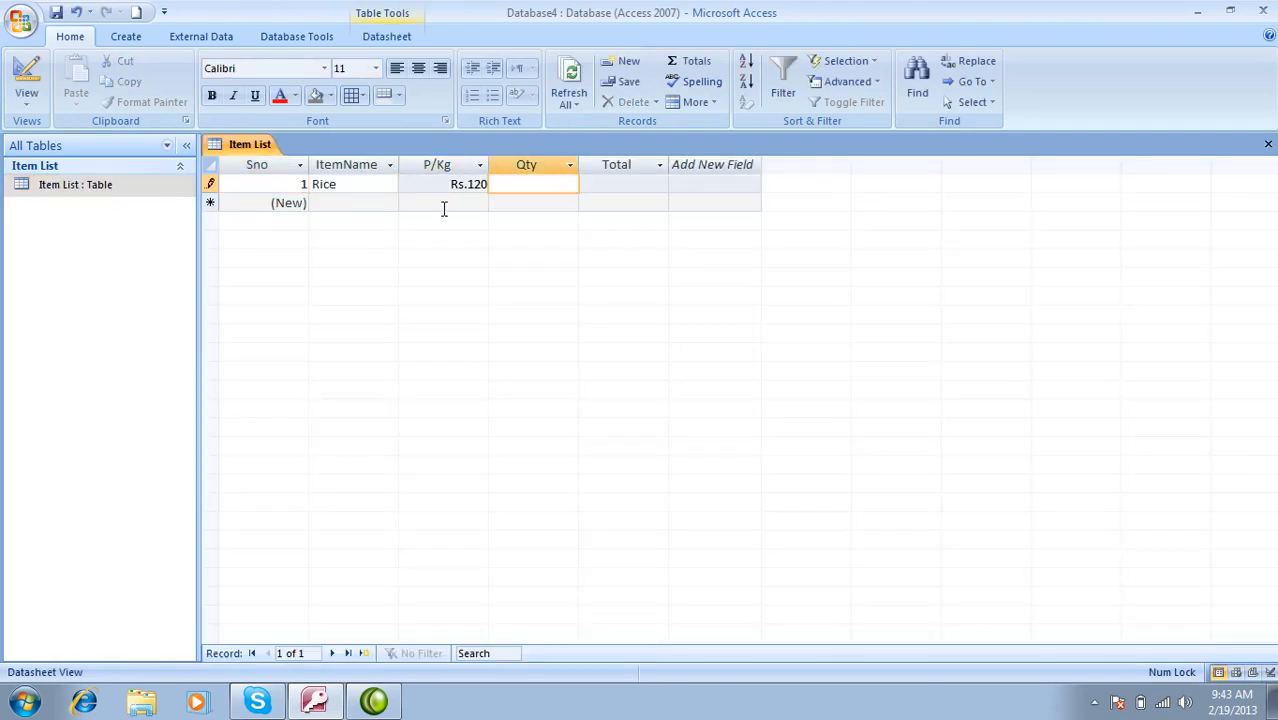
pyautogui.write('100')
pyautogui.press('Tab')
pyautogui.press('Tab')
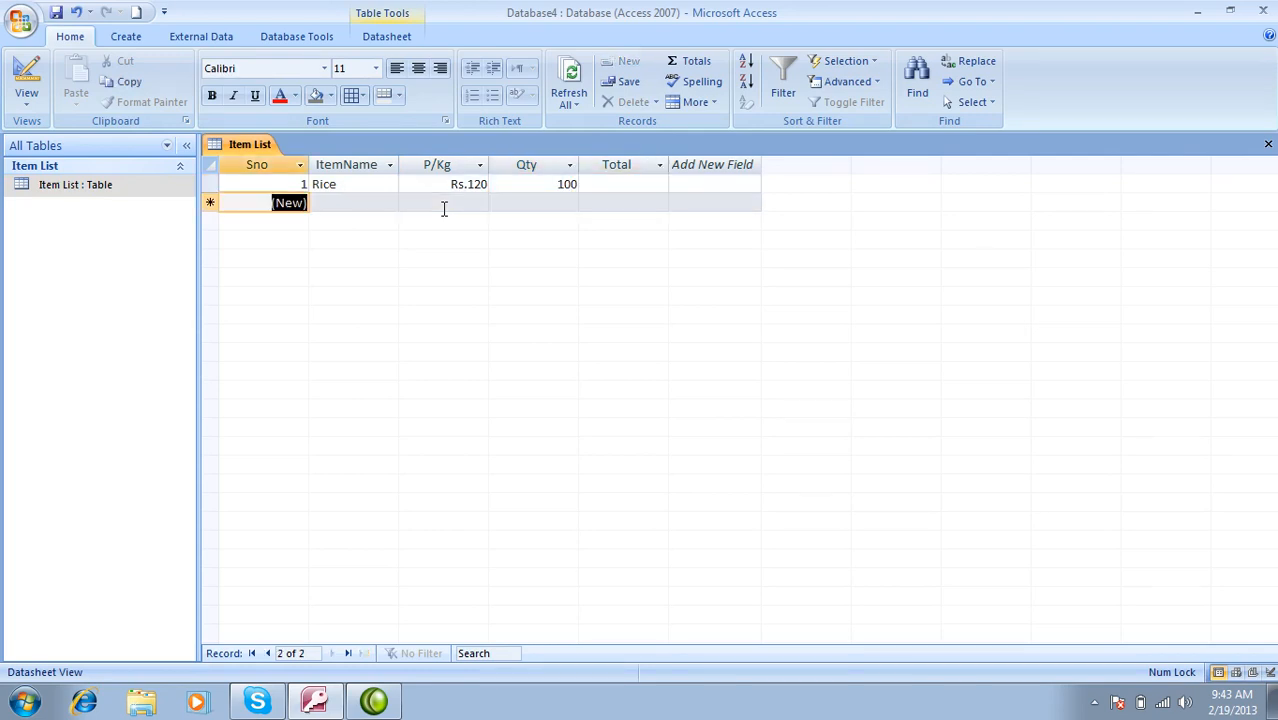
# Step: Enter the second record with ItemName Suger, P/Kg 100 and Qty 20, leaving Total empty
pyautogui.press('Tab')
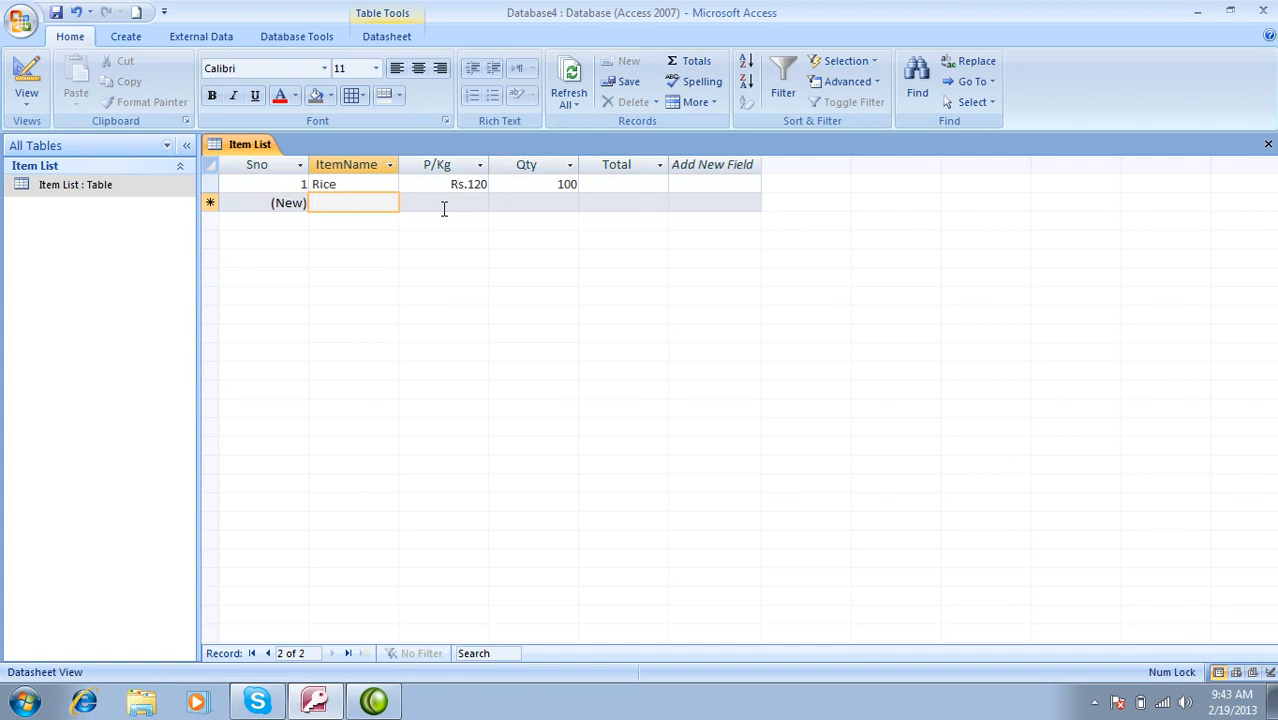
pyautogui.write('Suger')
pyautogui.press('Tab')
pyautogui.write('100')
pyautogui.press('Tab')
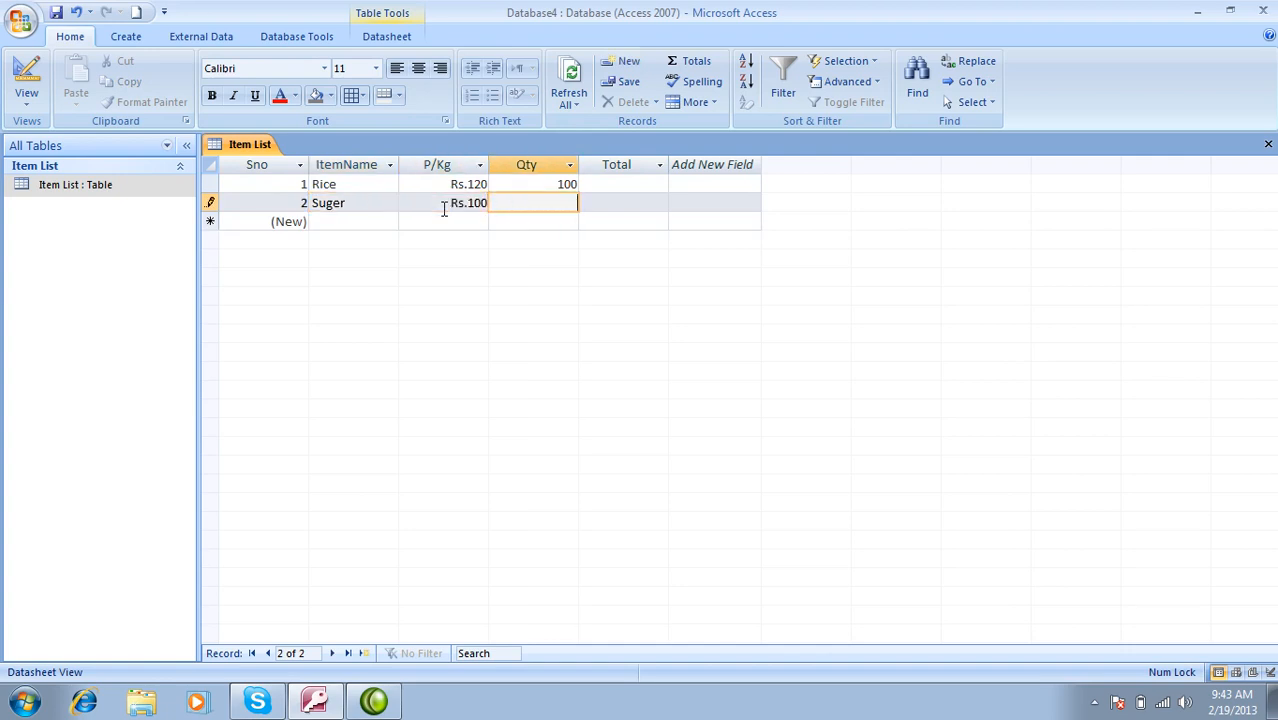
pyautogui.write('20')
pyautogui.press('Tab')
pyautogui.press('Tab')
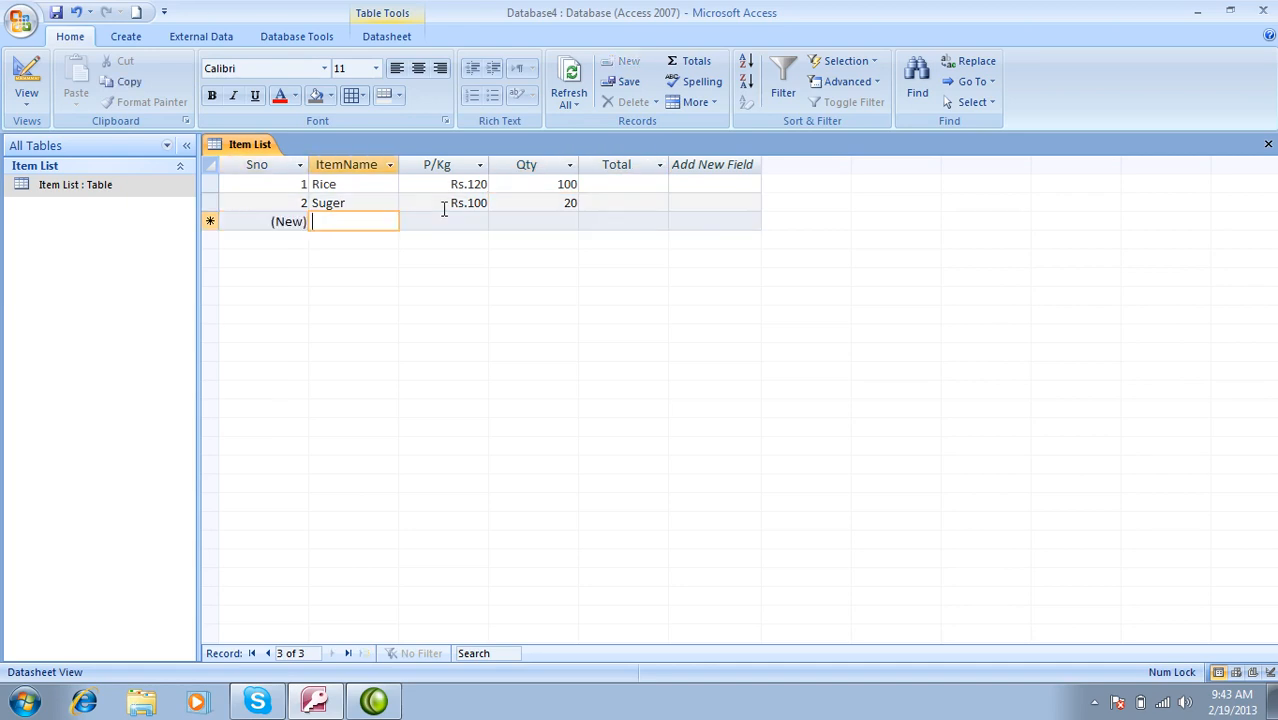
# Step: Enter the third record with ItemName Ghee, P/Kg 200 and Qty 40, leaving Total empty
pyautogui.write('Ghee')
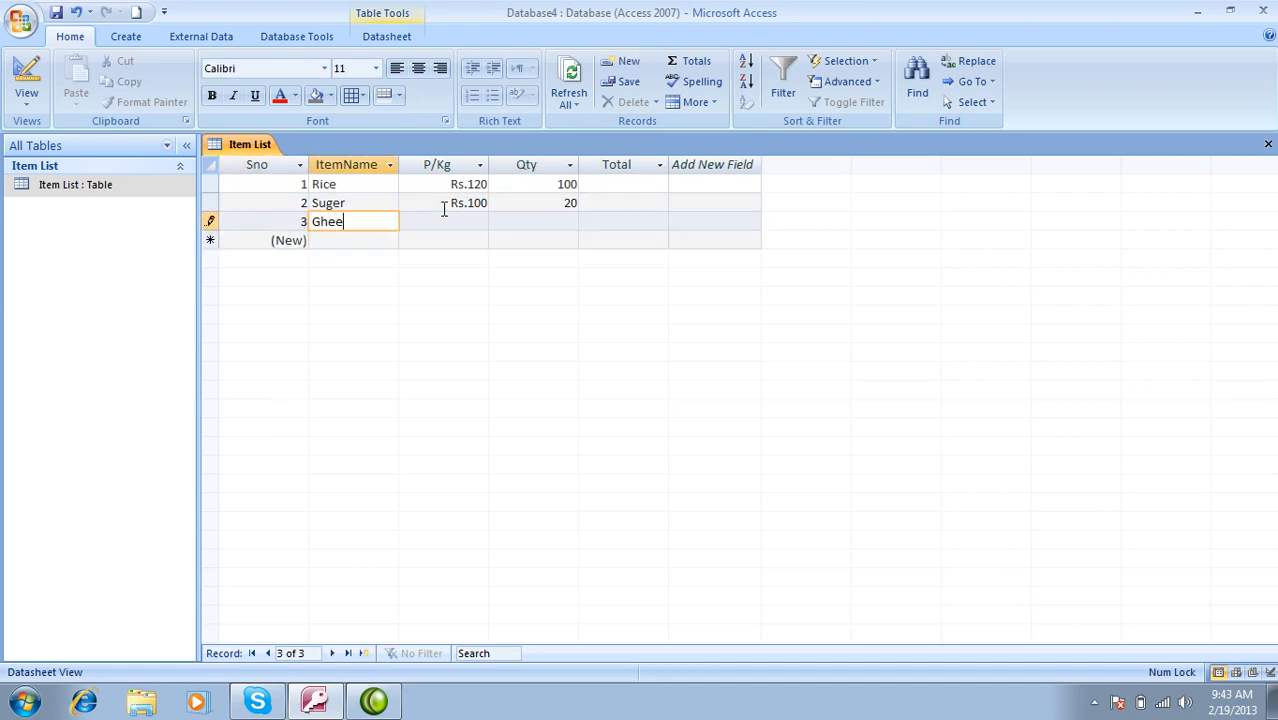
pyautogui.press('Tab')
pyautogui.write('300')
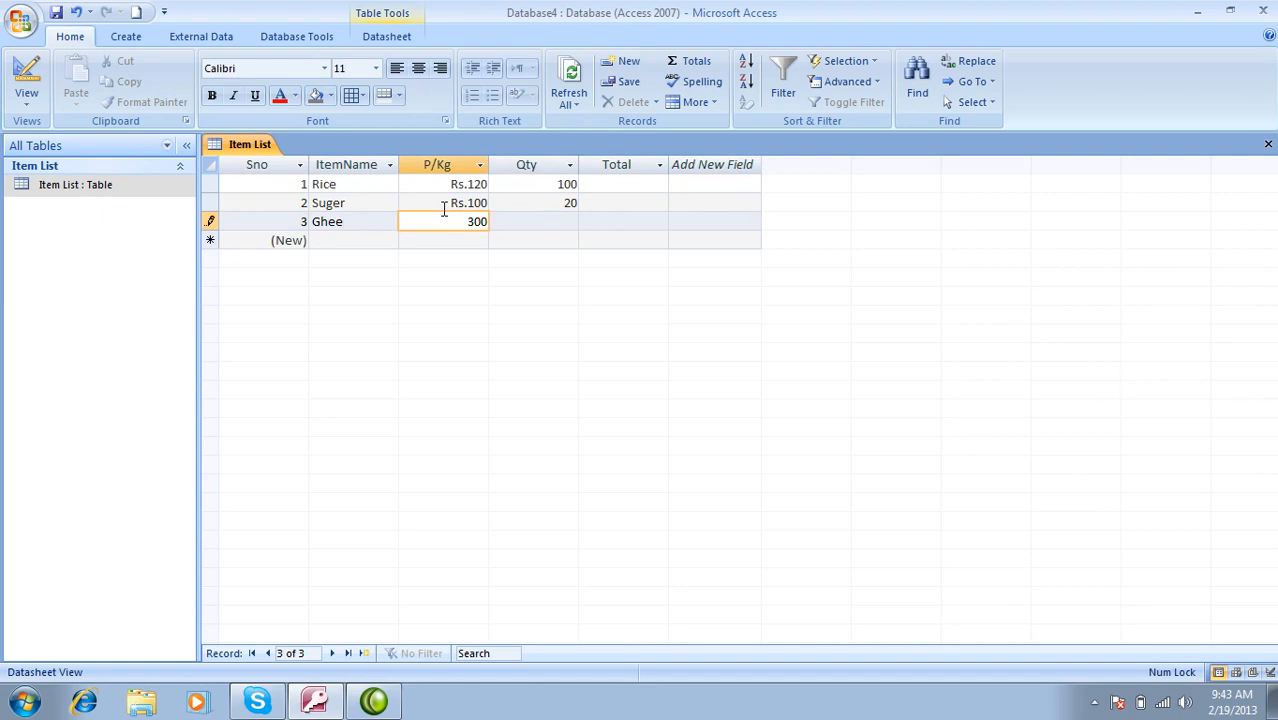
pyautogui.press('Tab')
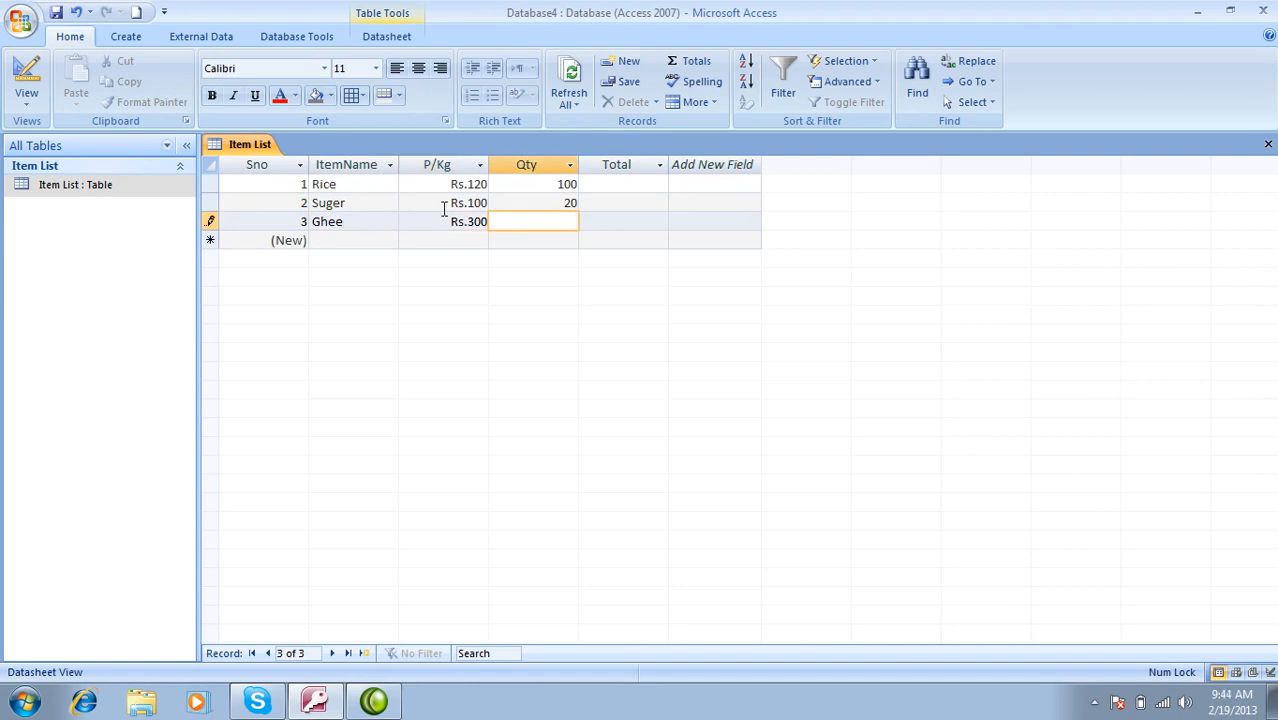
pyautogui.hotkey('shift', 'Tab')
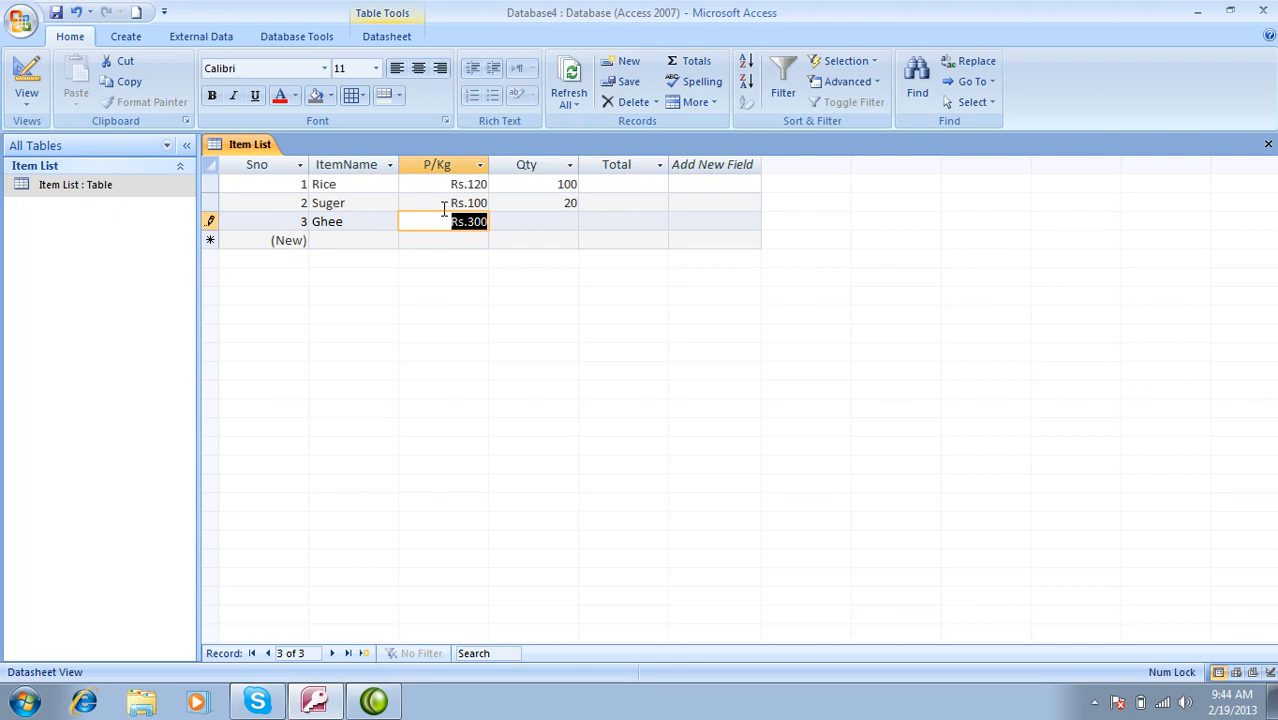
pyautogui.write('200')
pyautogui.press('Tab')
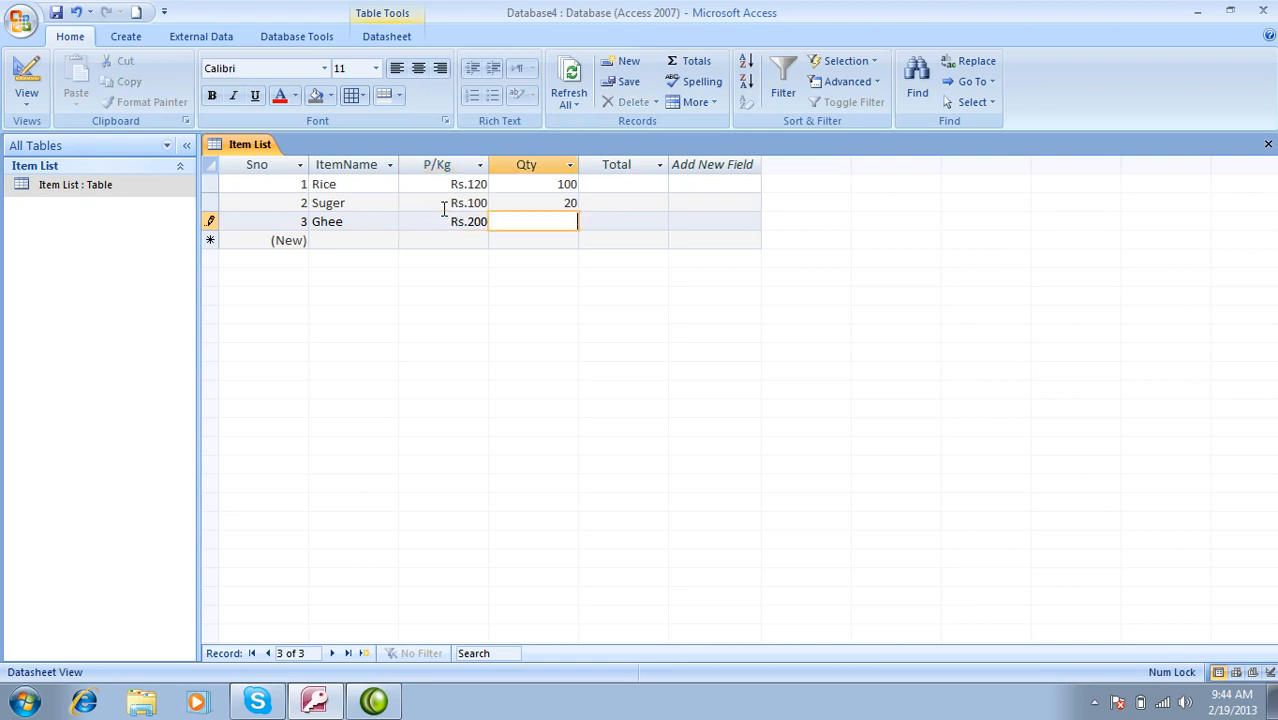
pyautogui.write('40')
pyautogui.press('Tab')
pyautogui.press('Tab')
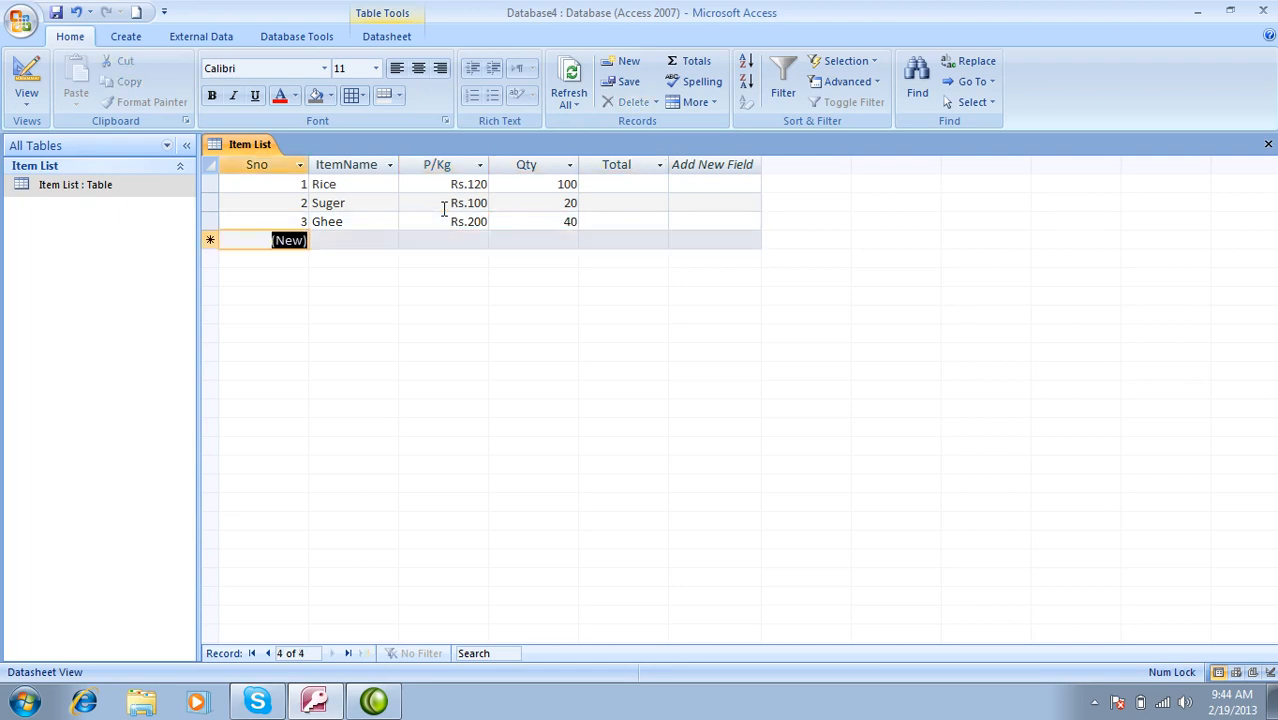
# Step: Enter the fourth record with ItemName Dall, P/Kg 40 and Qty 50, leaving Total empty
pyautogui.press('Tab')
pyautogui.write('Dall')
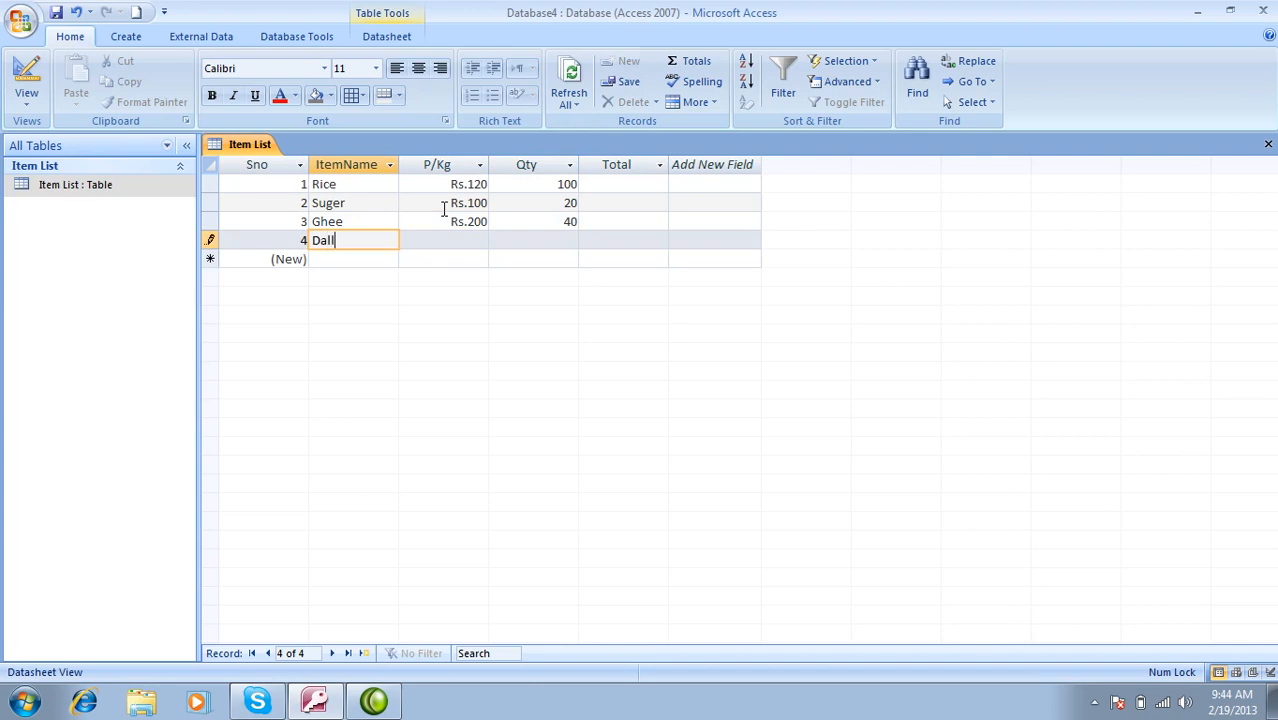
pyautogui.press('Tab')
pyautogui.write('40')
pyautogui.press('Tab')
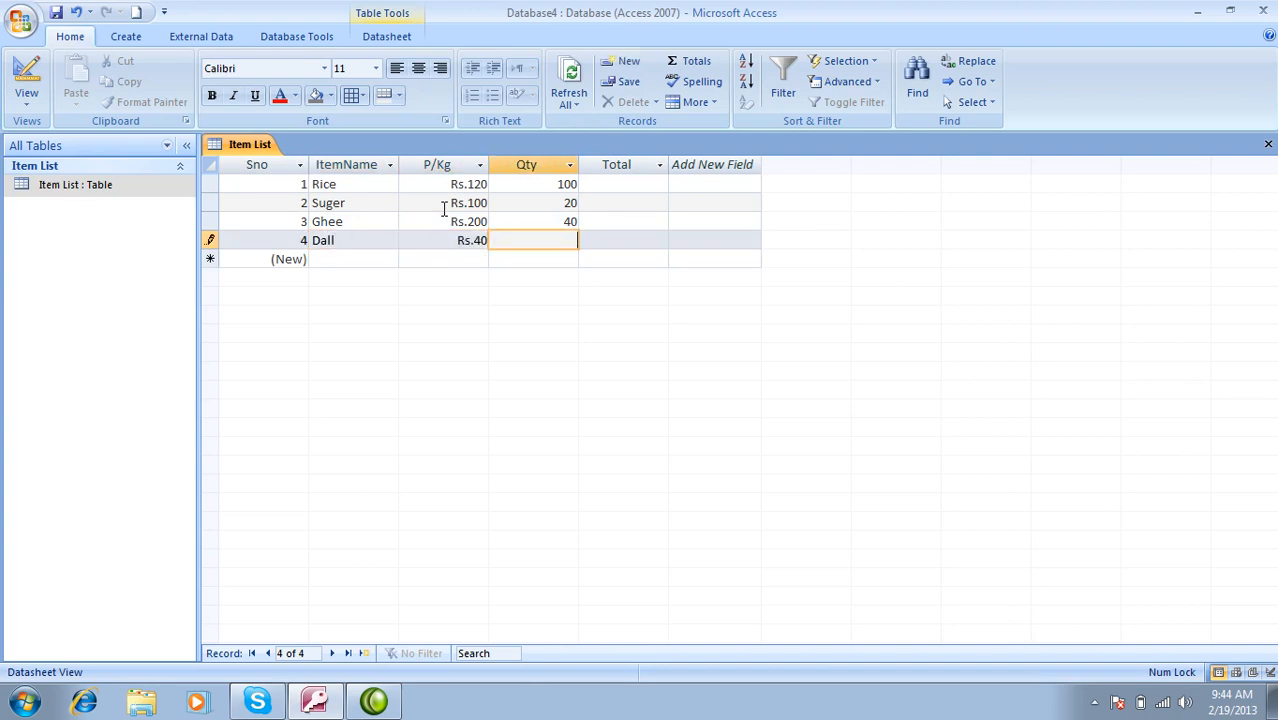
pyautogui.write('50')
pyautogui.press('Tab')
pyautogui.press('Tab')
# Step: Enter the fifth record with ItemName Pean, P/Kg 80 and Qty 40, leaving Total empty
pyautogui.press('Tab')
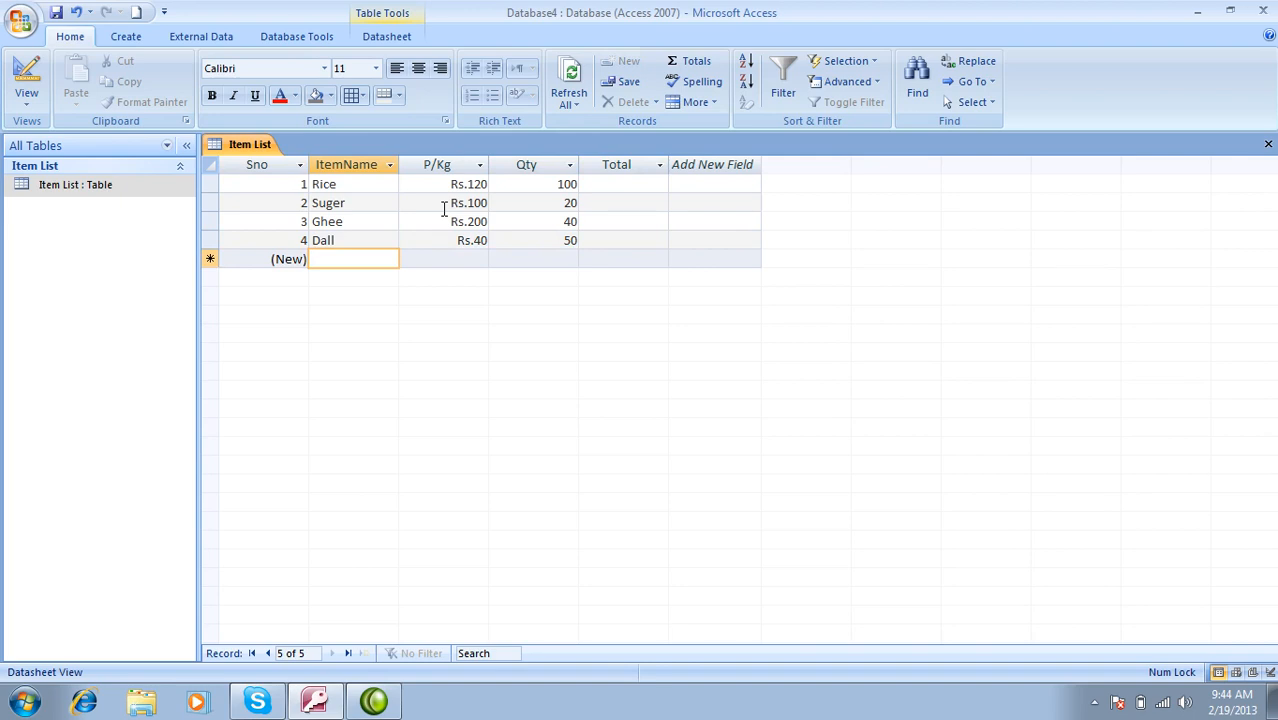
pyautogui.write('Peanut')
pyautogui.press('BackSpace')
pyautogui.press('BackSpace')
pyautogui.press('BackSpace')
pyautogui.press('BackSpace')
pyautogui.write('an')
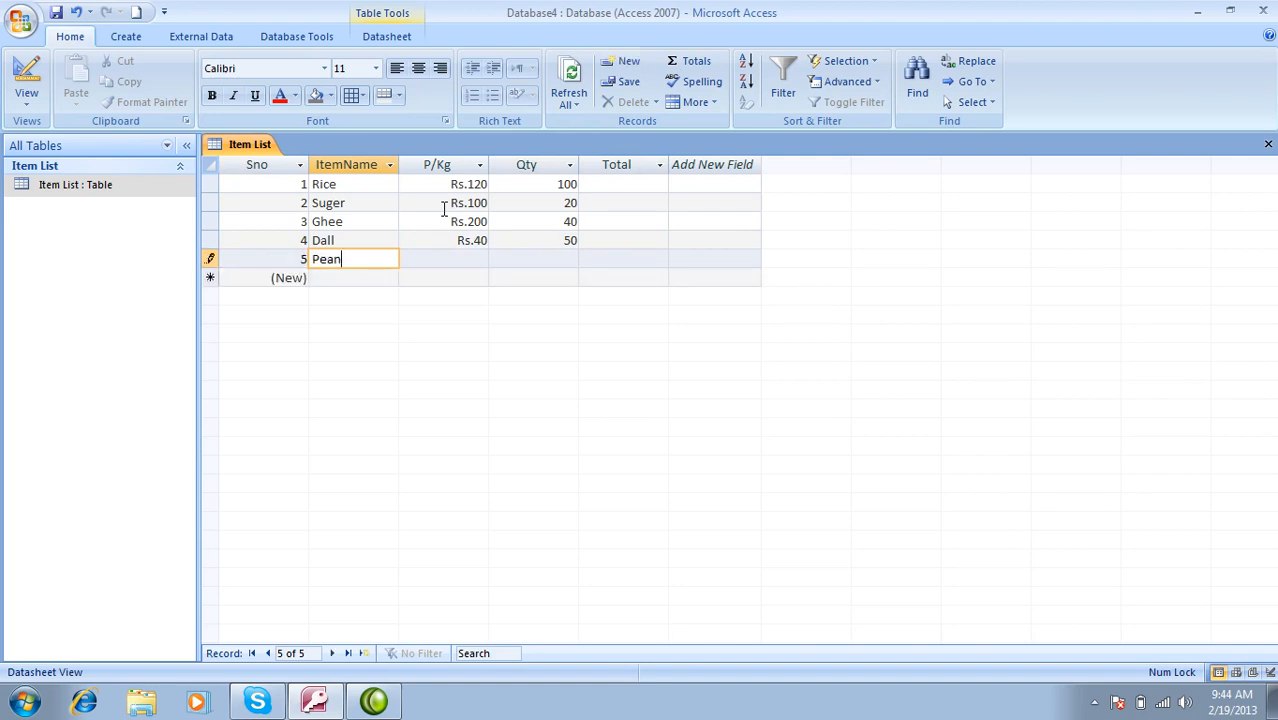
pyautogui.press('Tab')
pyautogui.write('80')
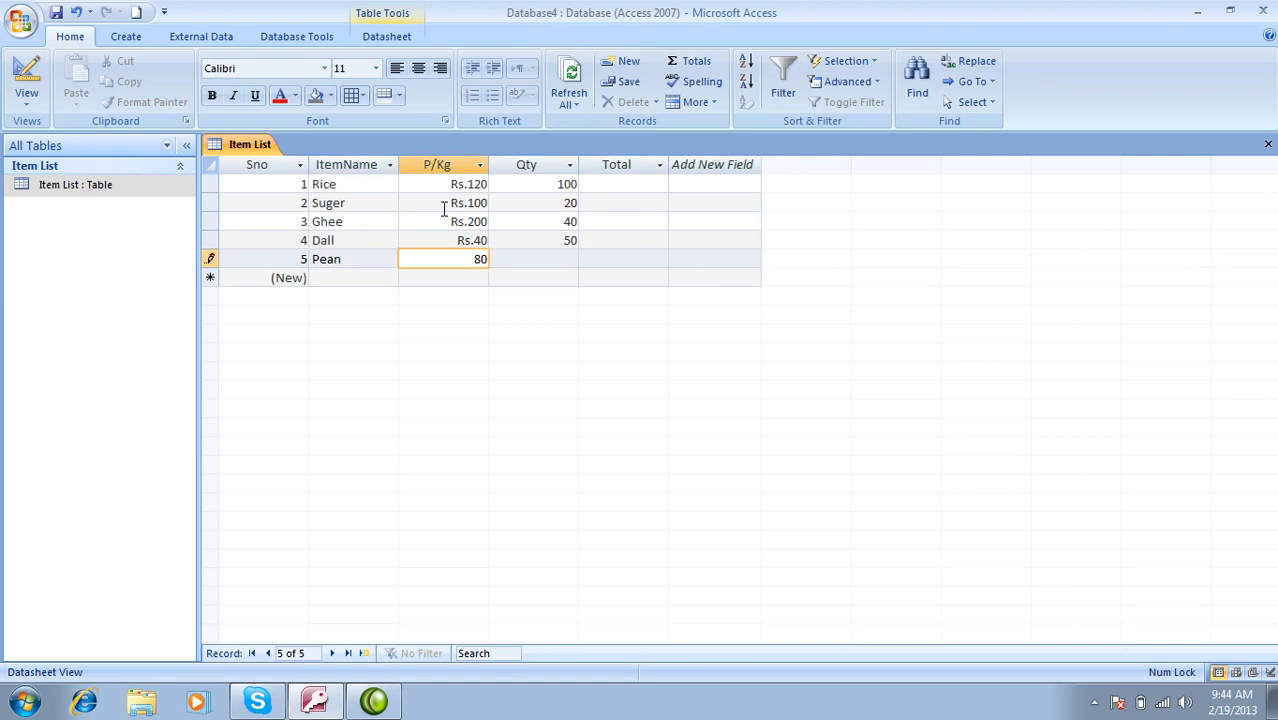
pyautogui.press('Tab')
pyautogui.write('40')
pyautogui.press('Tab')
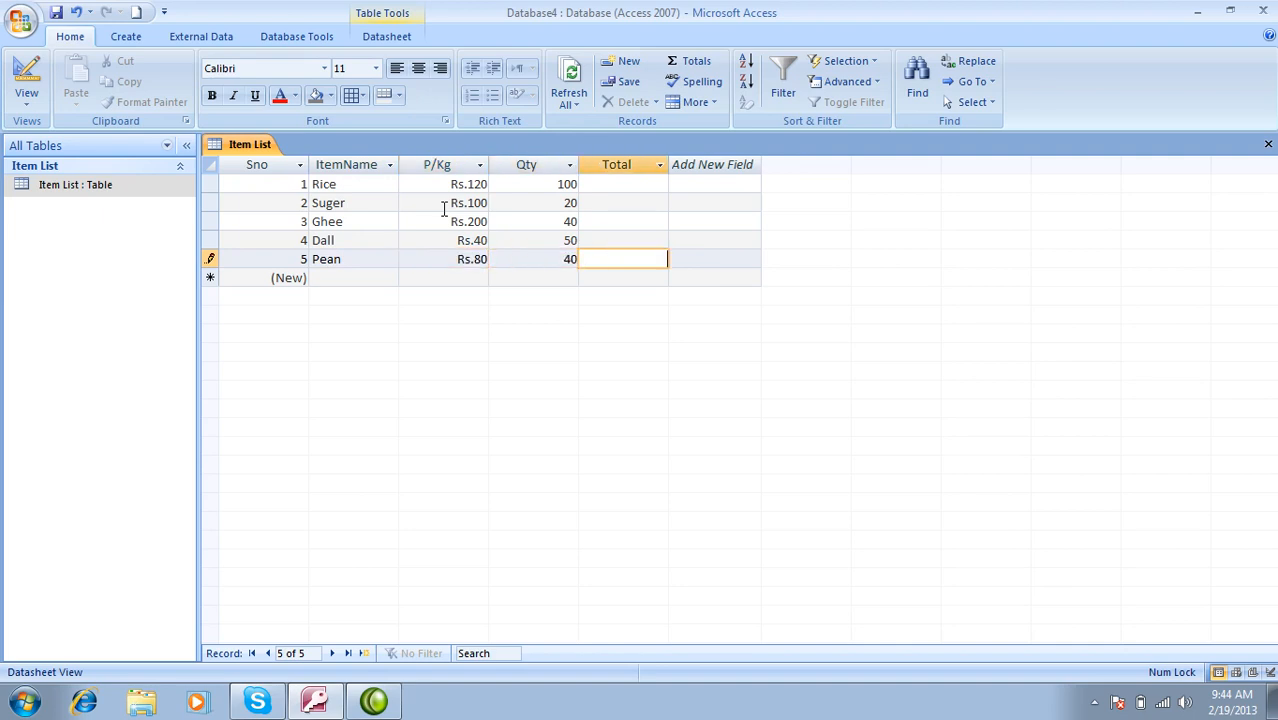
# Step: Close the table and create a query with the Simple Query Wizard that includes all fields of Item List
pyautogui.click(1268, 144)
pyautogui.click(140, 38)
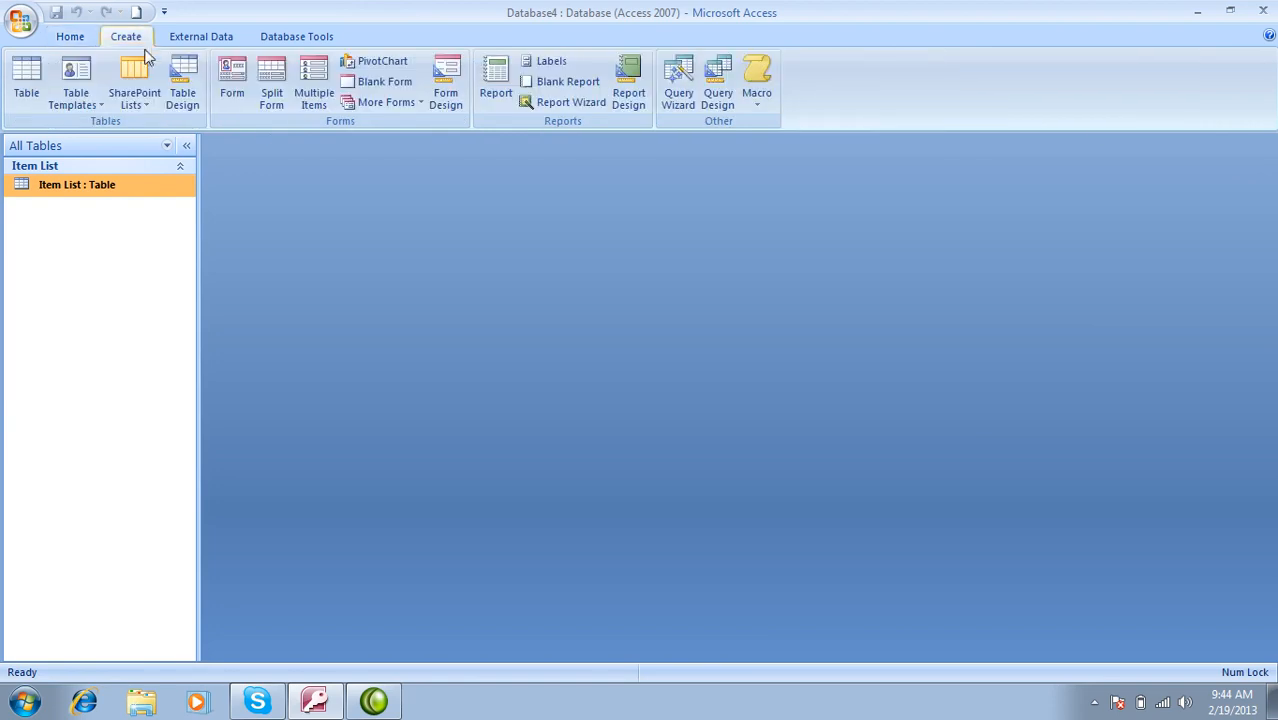
pyautogui.click(678, 96)
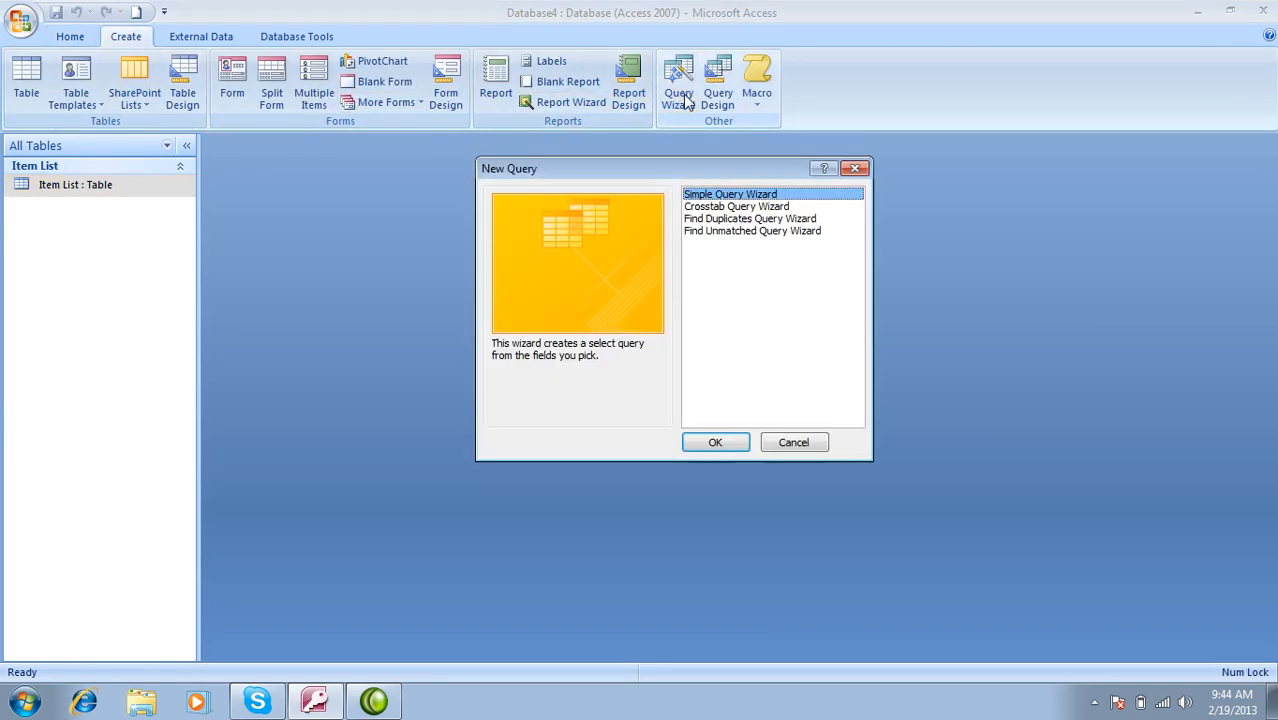
pyautogui.click(724, 445)
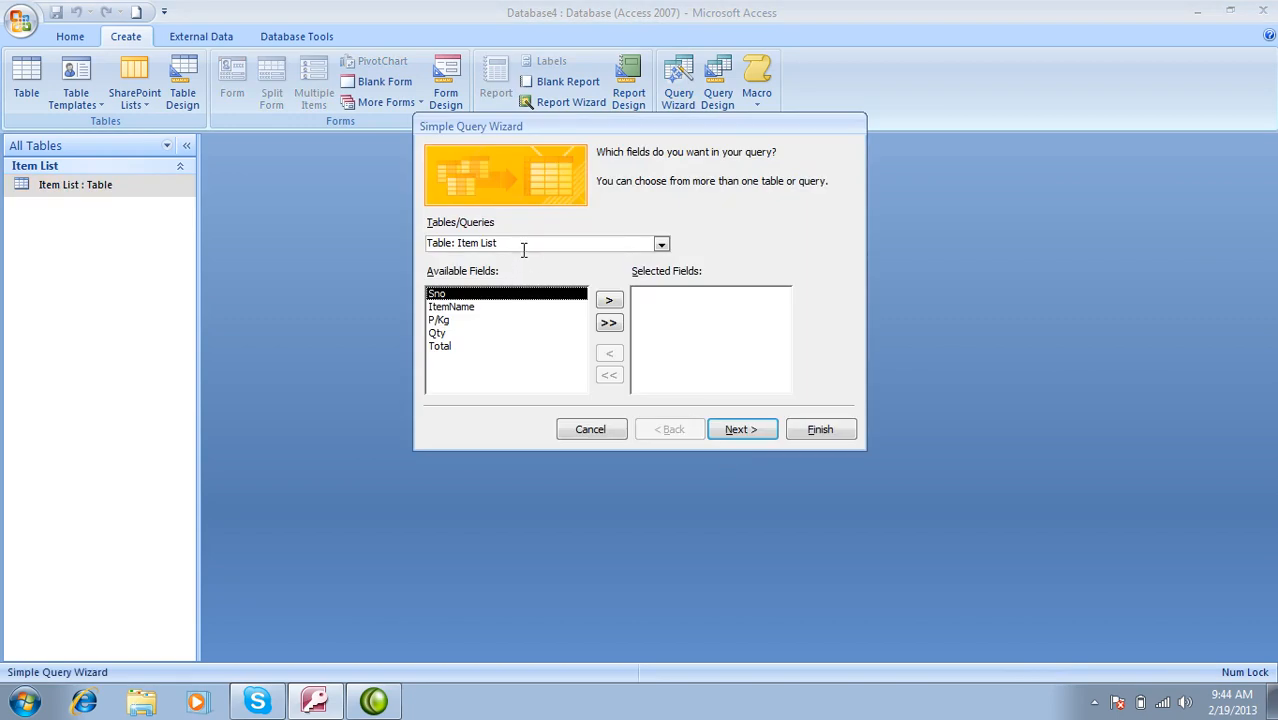
pyautogui.click(612, 322)
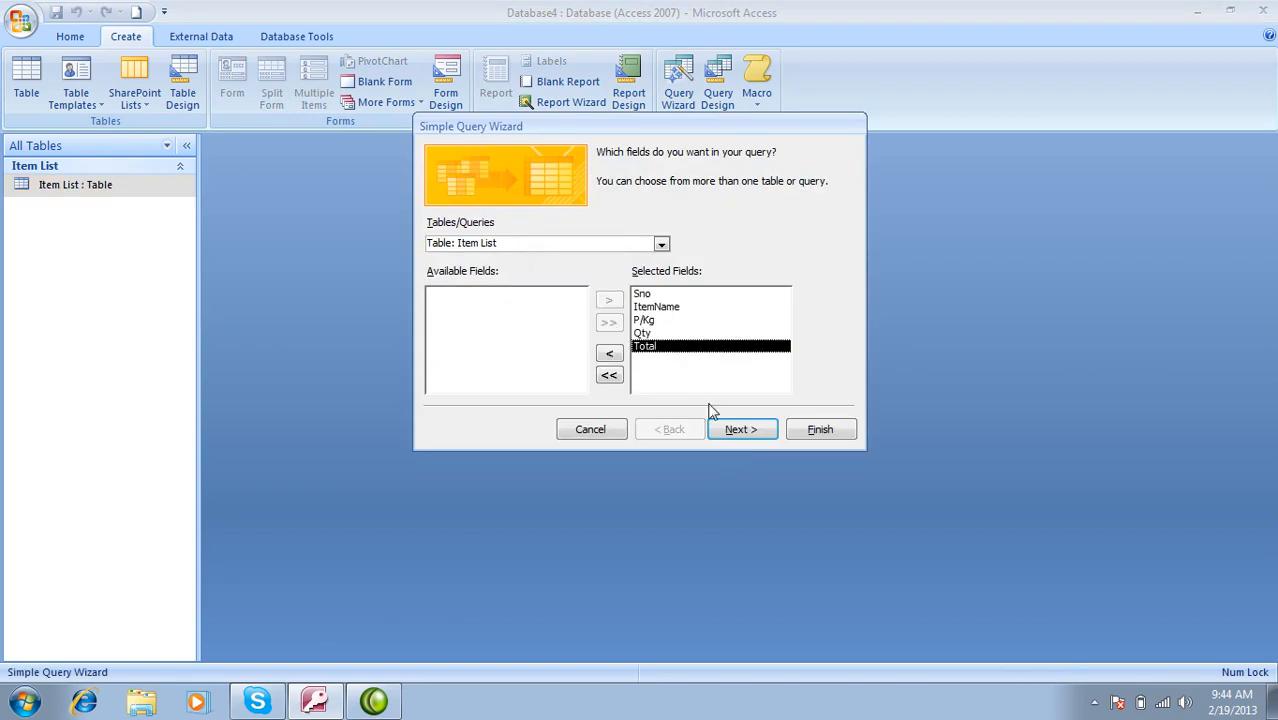
pyautogui.click(760, 432)
pyautogui.click(820, 432)
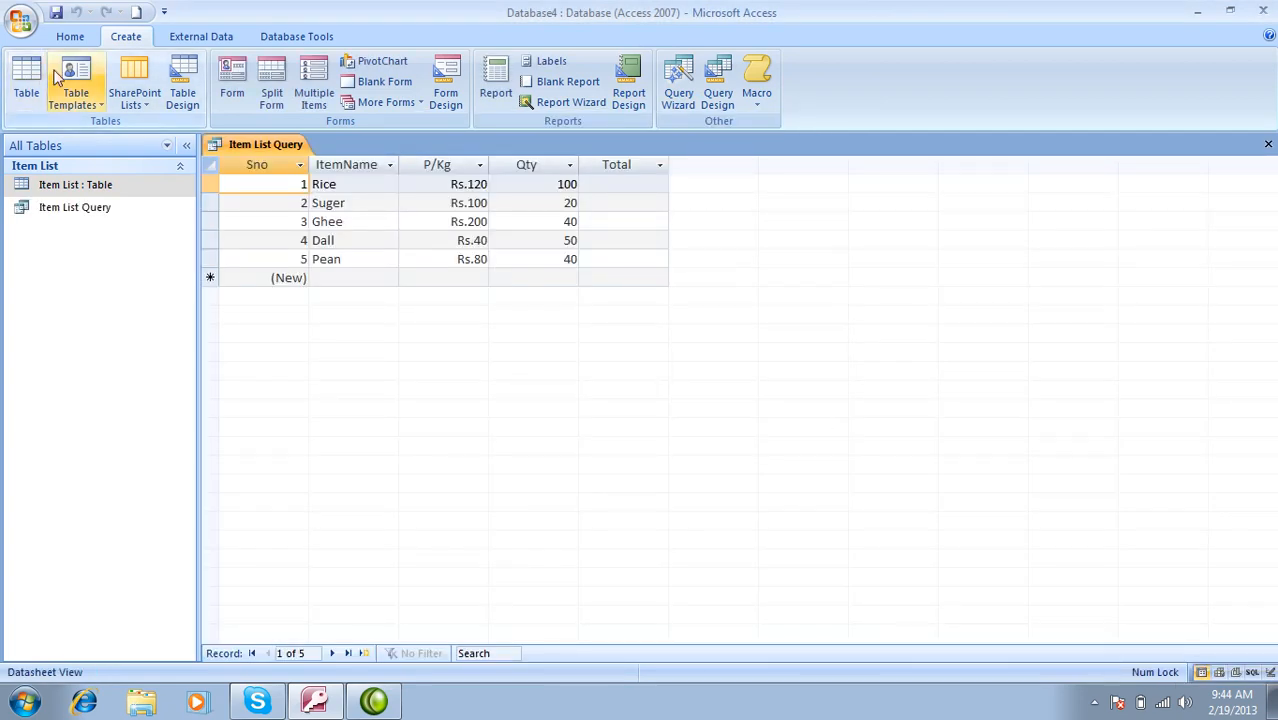
# Step: Switch Item List Query to Design view and change its Total field to the expression [Total]: [P/Kg]*[Qty]
pyautogui.click(70, 36)
pyautogui.click(26, 82)
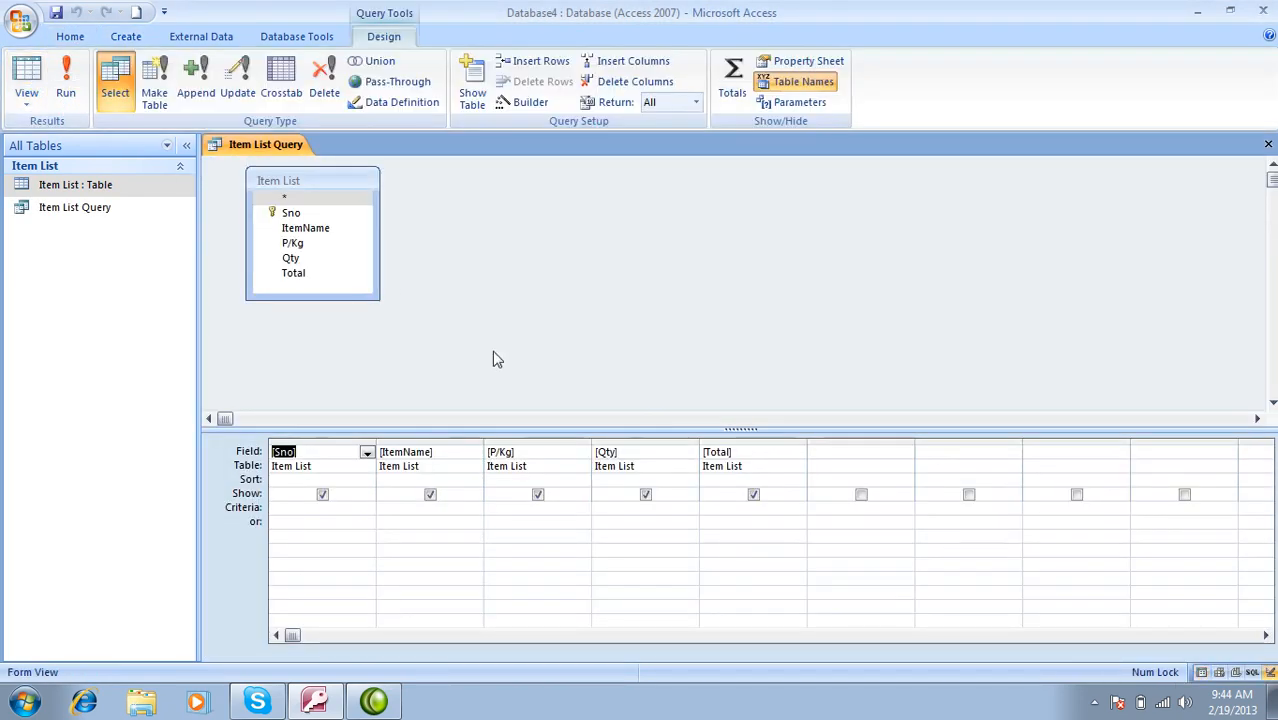
pyautogui.click(784, 452)
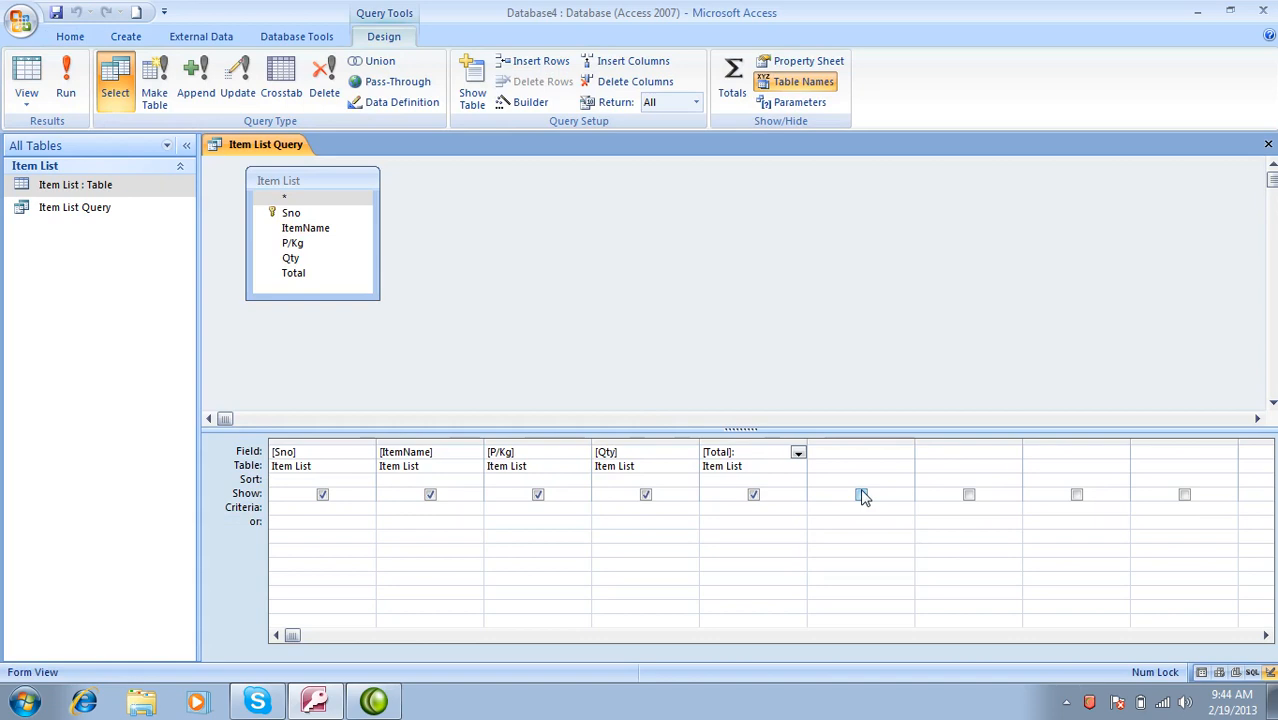
pyautogui.write(':[')
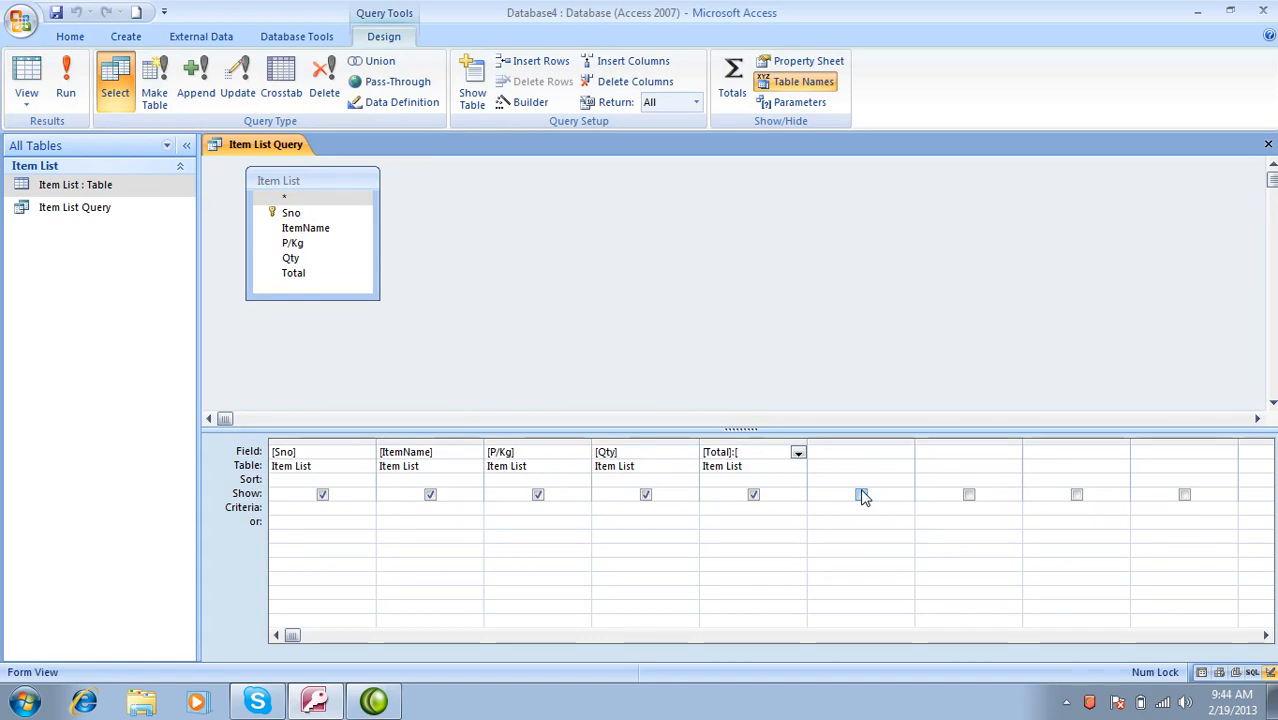
pyautogui.write('P/Kg')
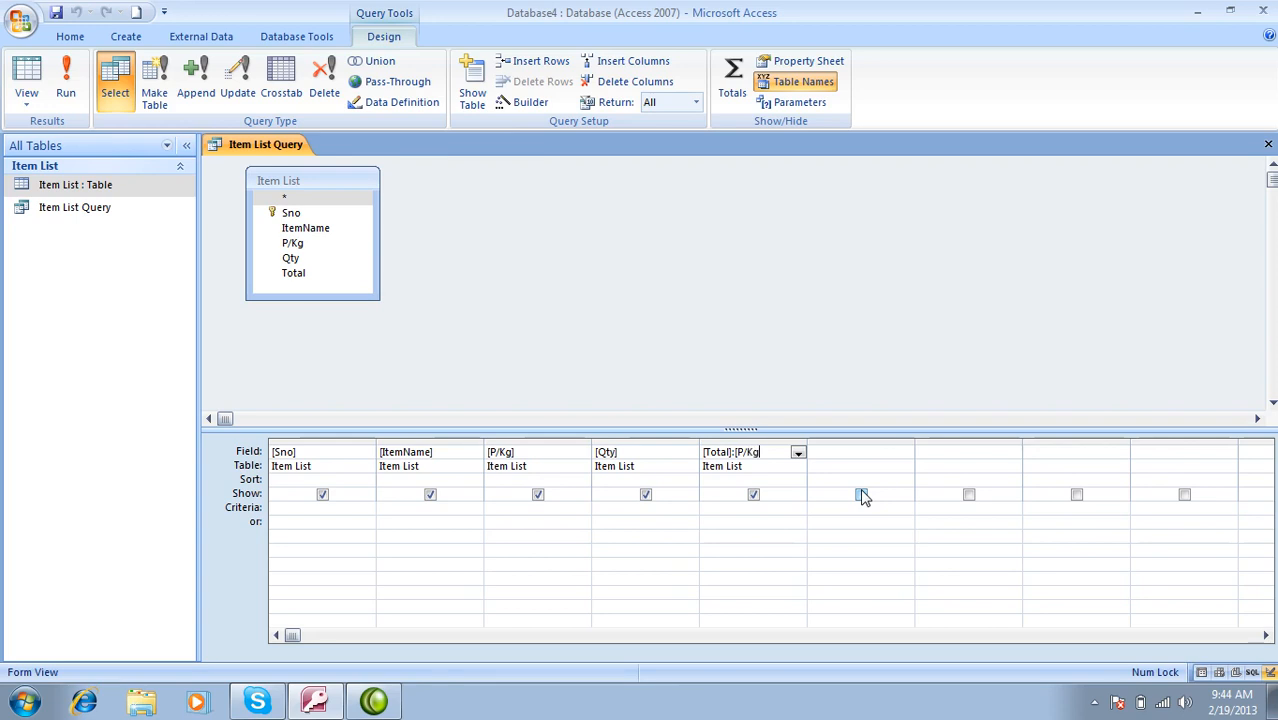
pyautogui.write(']*[Qty')
pyautogui.press('Tab')
# Step: Try to run Item List Query with the calculated Total column
pyautogui.click(66, 78)
pyautogui.click(606, 398)
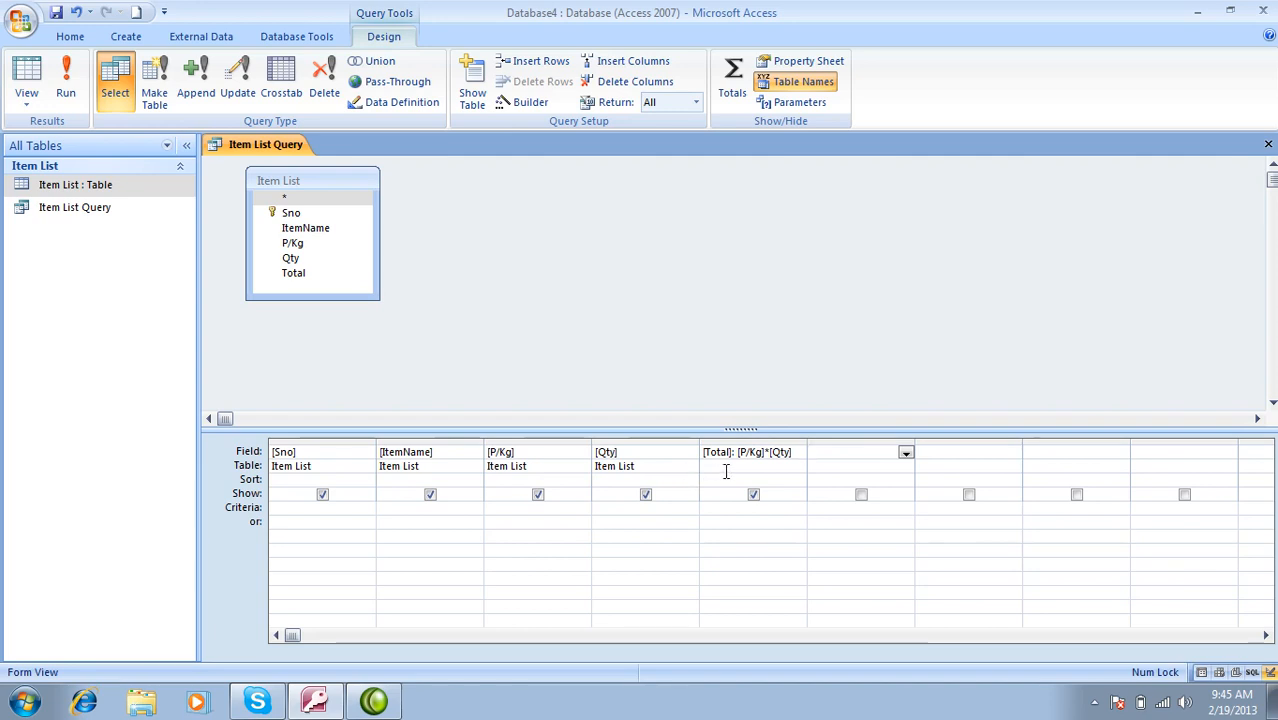
pyautogui.click(726, 467)
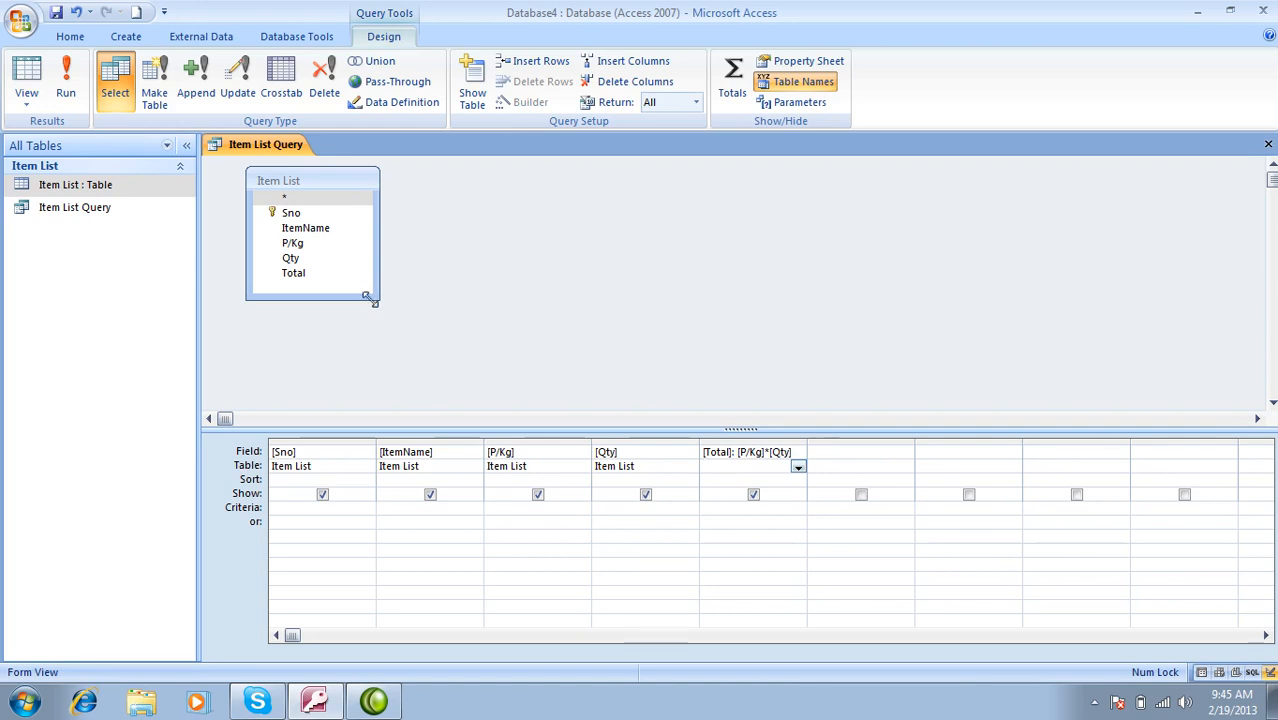
pyautogui.click(313, 276)
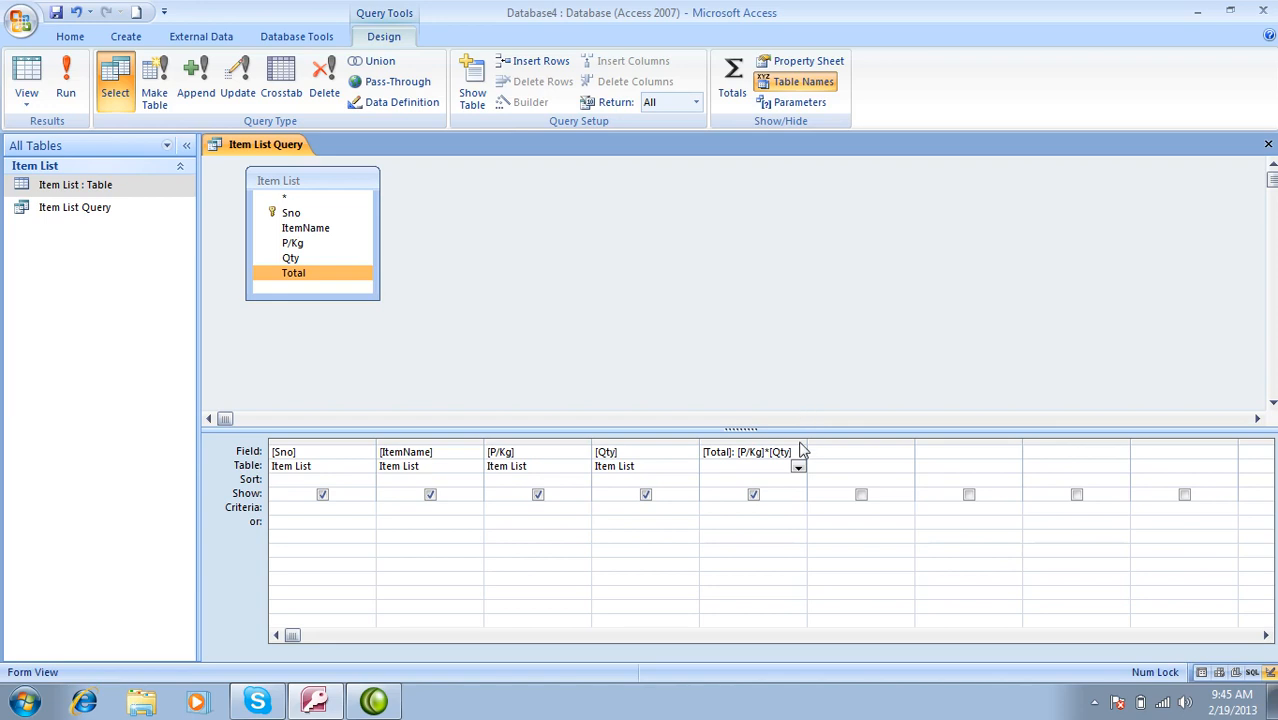
# Step: Change the Total column's expression to [Total]: [PKg]*[Qty] and try to run the query again
pyautogui.click(750, 452)
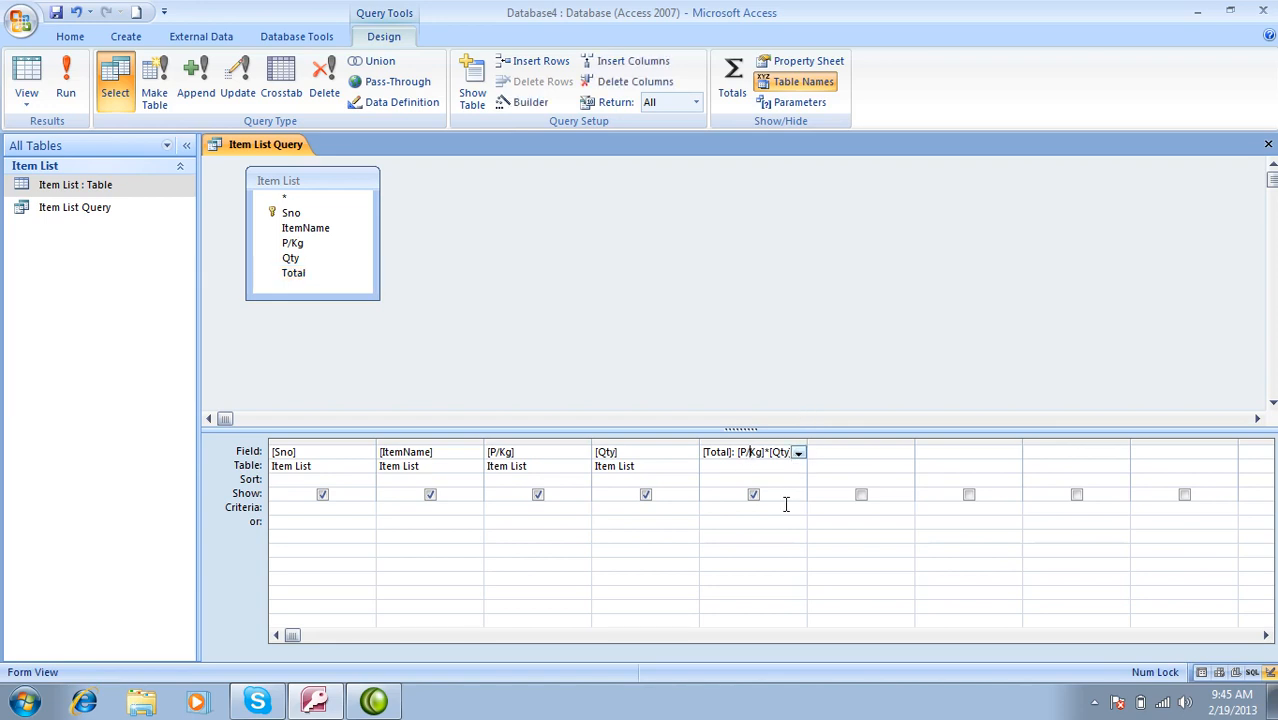
pyautogui.press('BackSpace')
pyautogui.press('Tab')
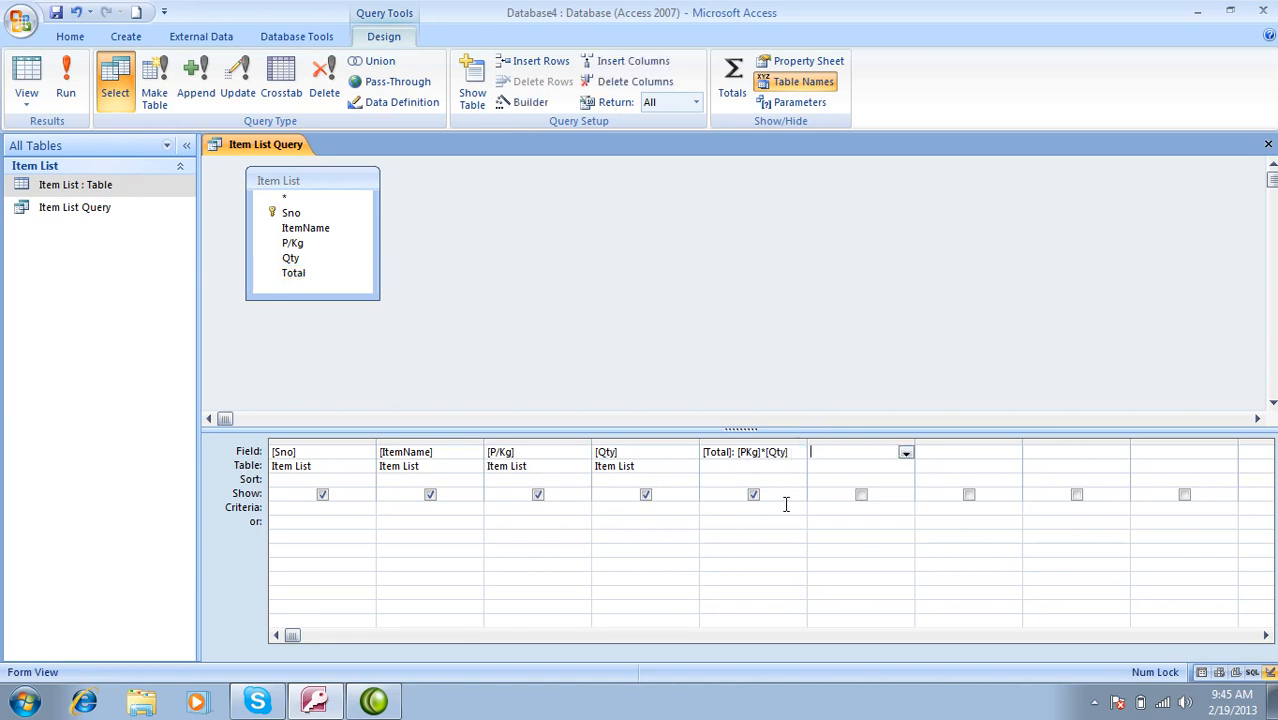
pyautogui.click(79, 80)
pyautogui.click(610, 397)
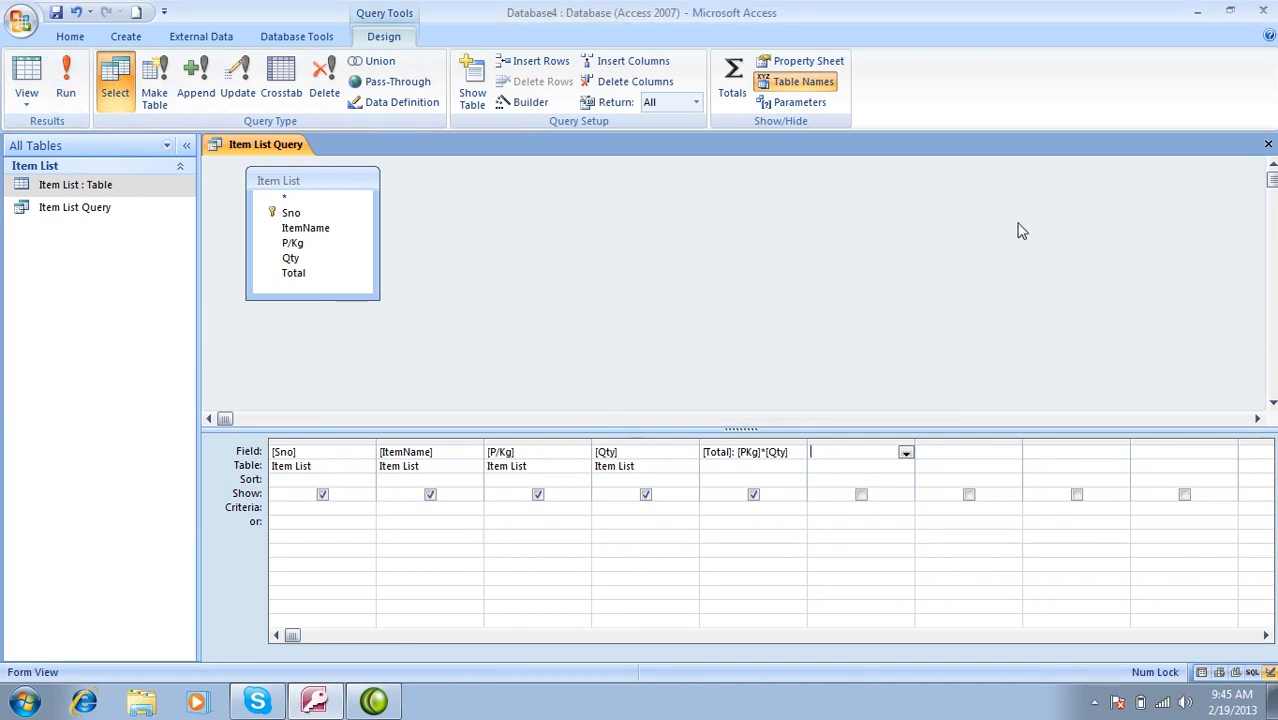
# Step: Try to close Item List Query and save its design changes
pyautogui.click(1268, 145)
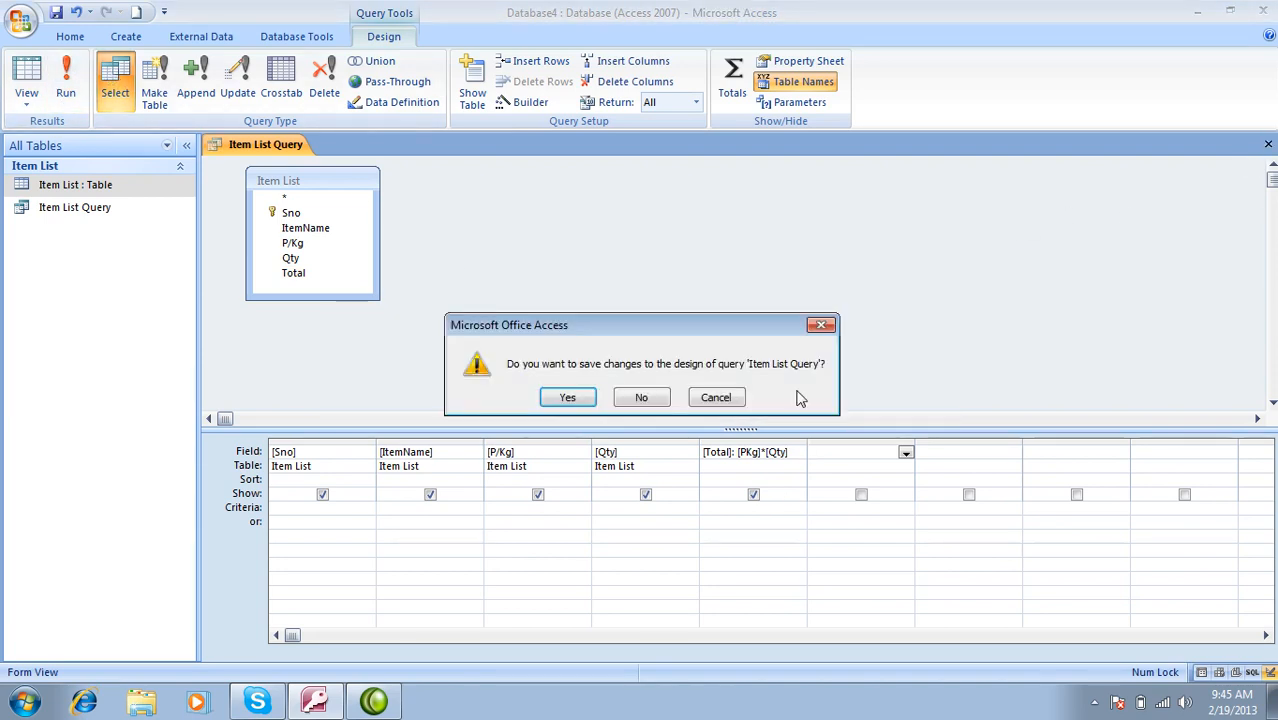
pyautogui.click(571, 403)
pyautogui.click(605, 398)
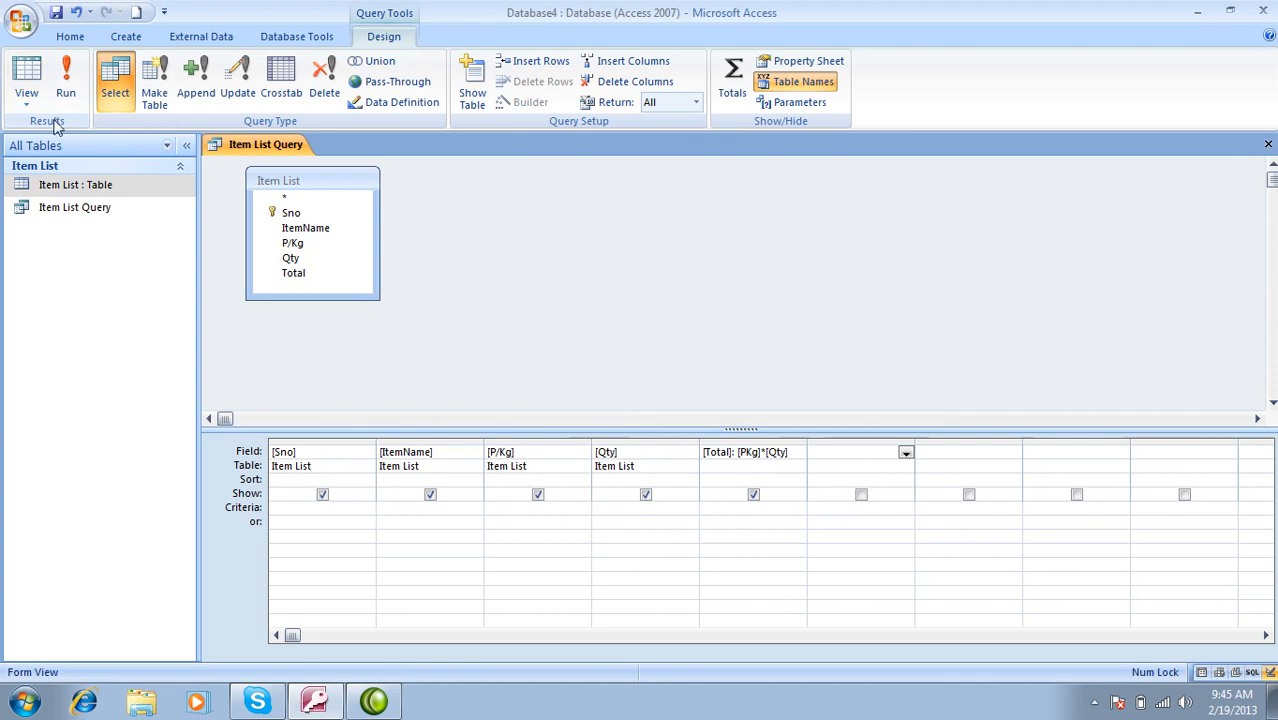
# Step: Rename the P/Kg field to P_Kg in the Item List table's design and close the table
pyautogui.click(81, 194)
pyautogui.doubleClick(81, 188)
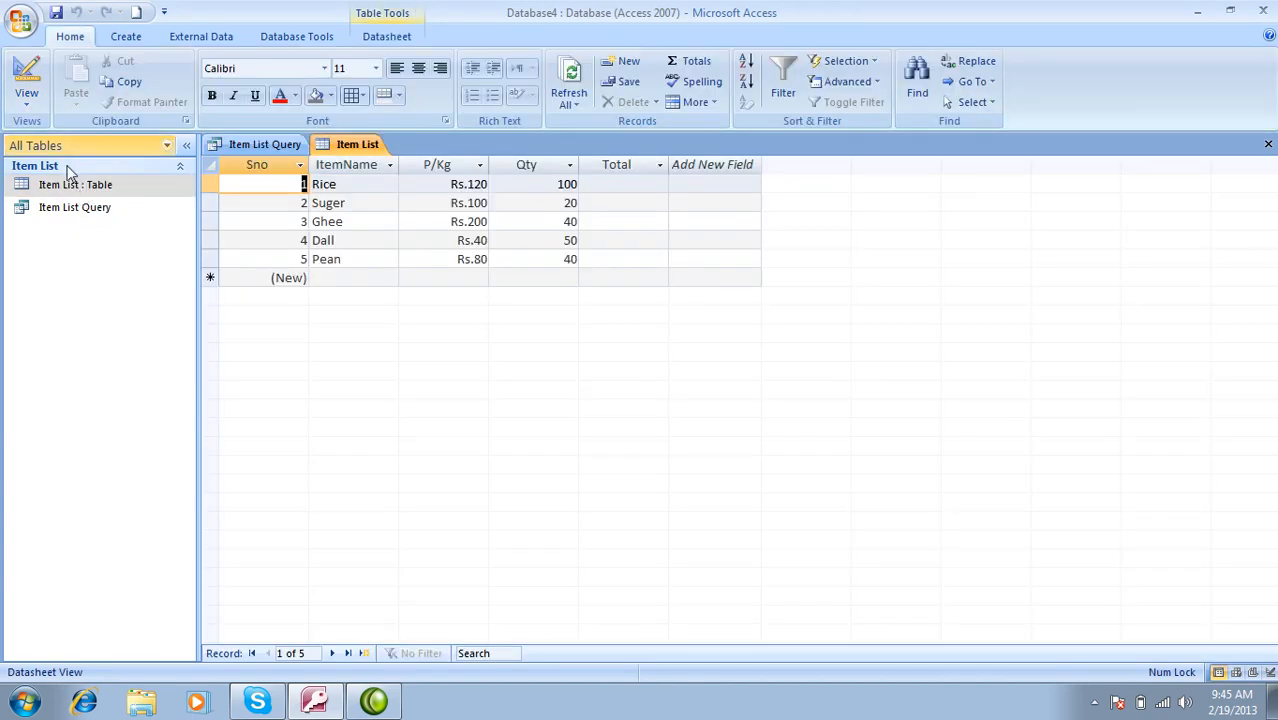
pyautogui.click(25, 75)
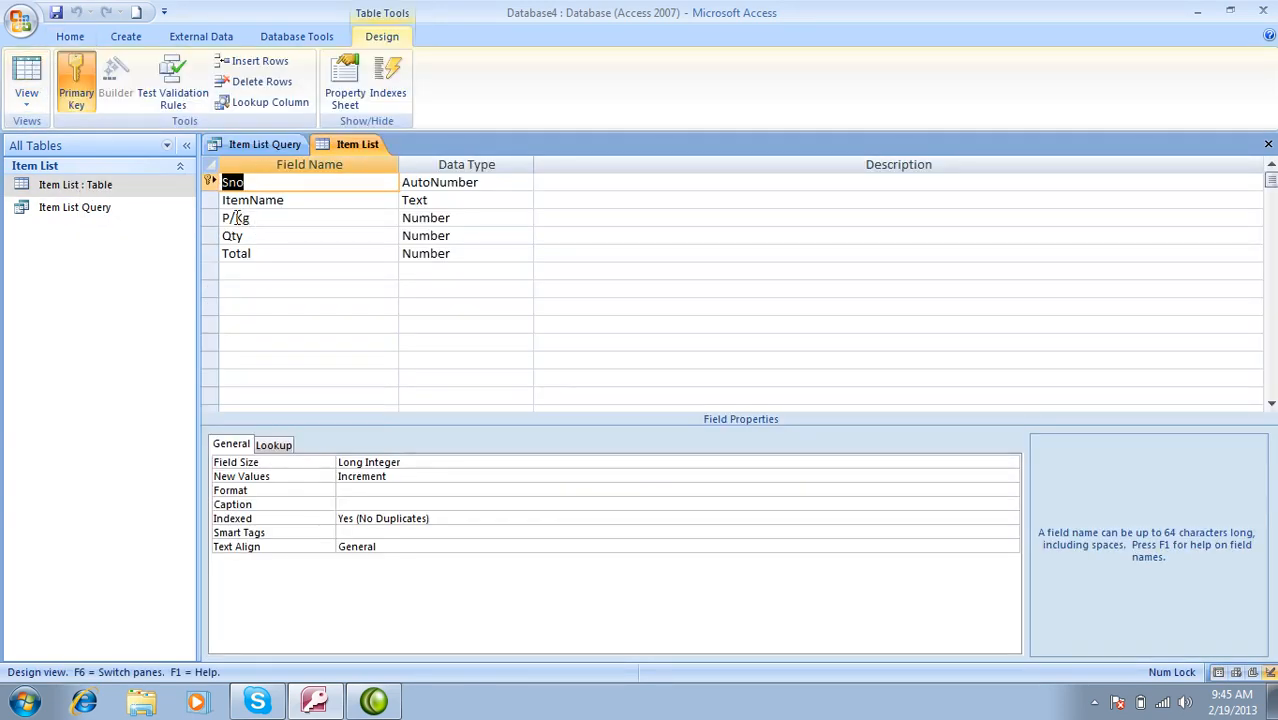
pyautogui.click(234, 218)
pyautogui.press('BackSpace')
pyautogui.write('_')
pyautogui.press('Tab')
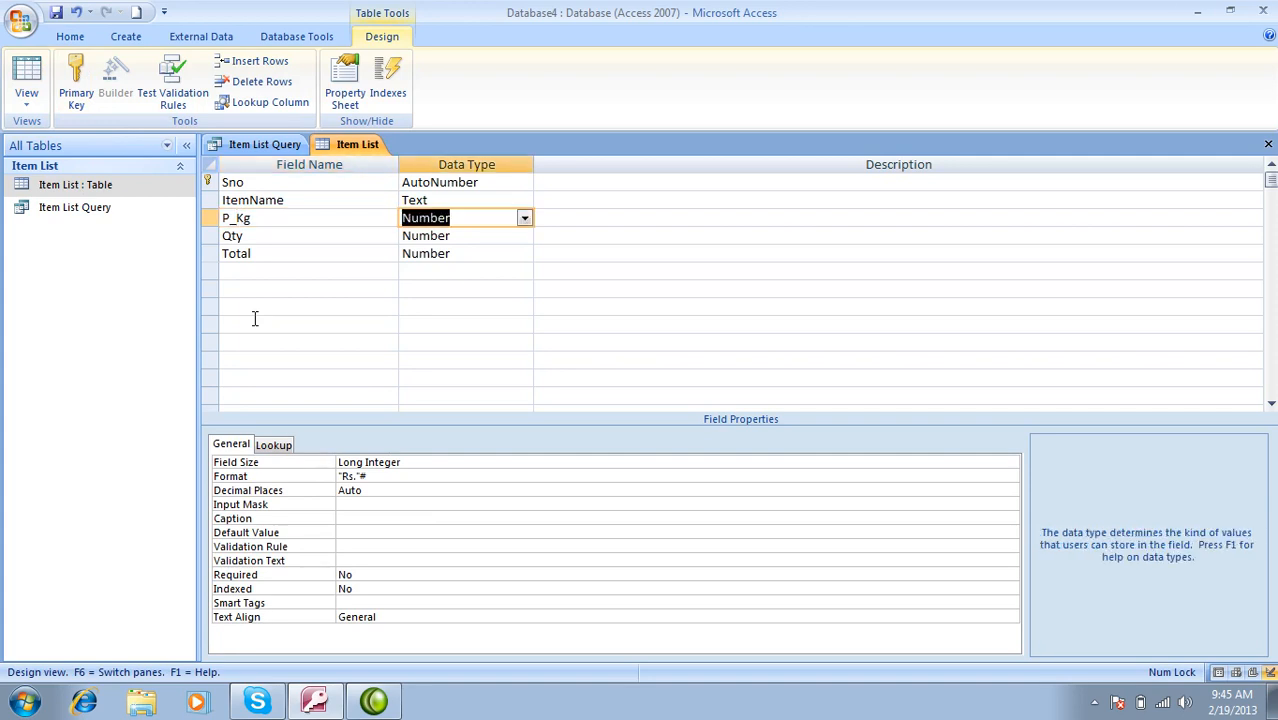
pyautogui.click(1268, 144)
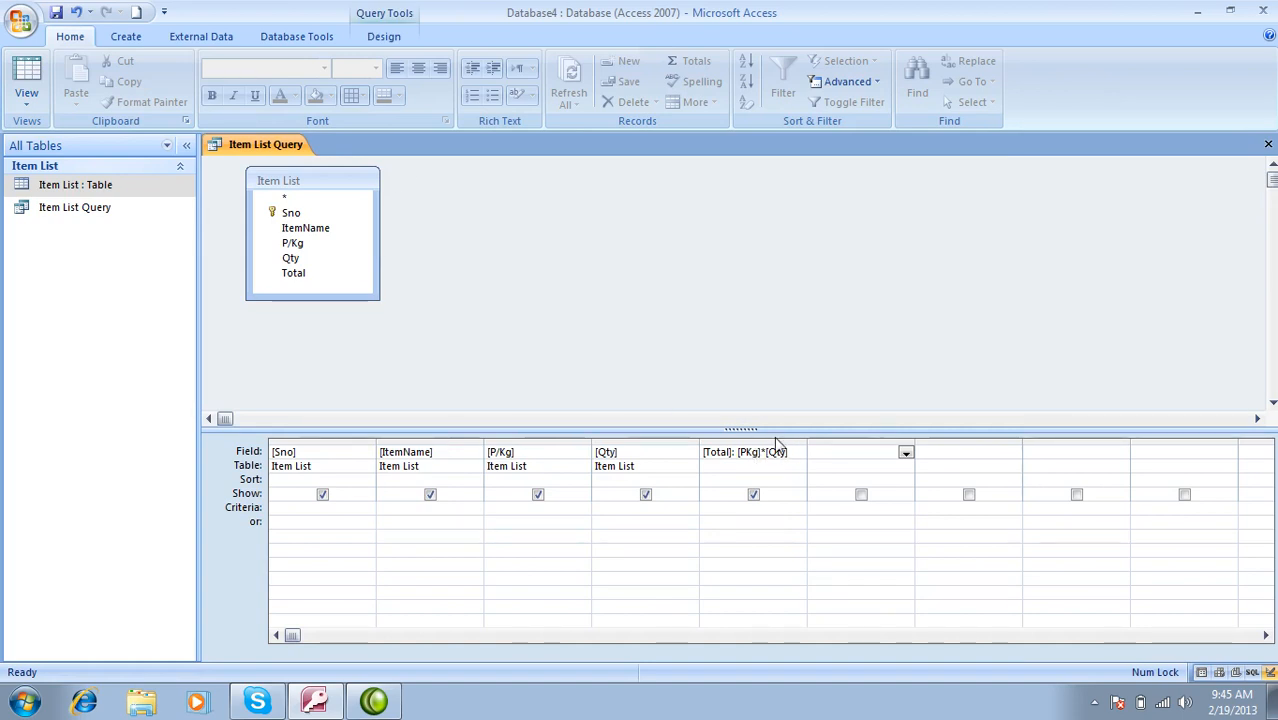
# Step: Add the table's Total field to the query grid and delete the calculated [Total]: [PKg]*[Qty] column
pyautogui.click(776, 440)
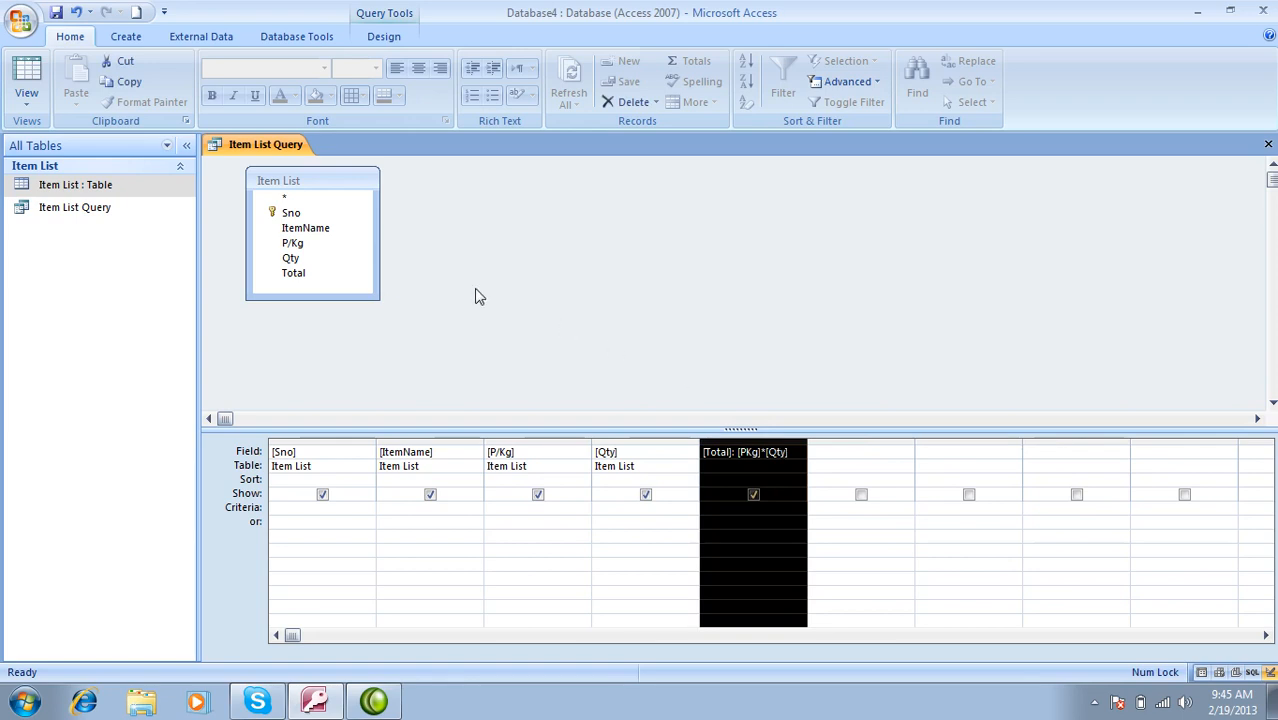
pyautogui.click(313, 278)
pyautogui.doubleClick(313, 280)
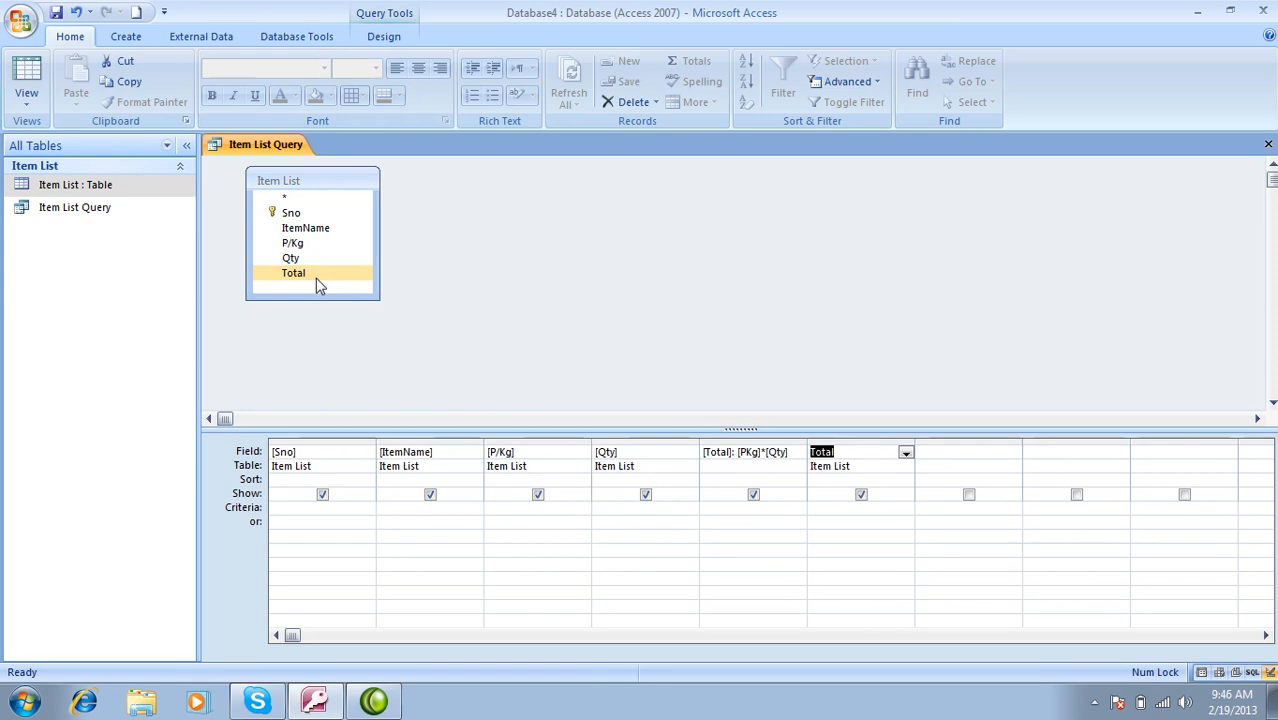
pyautogui.click(768, 441)
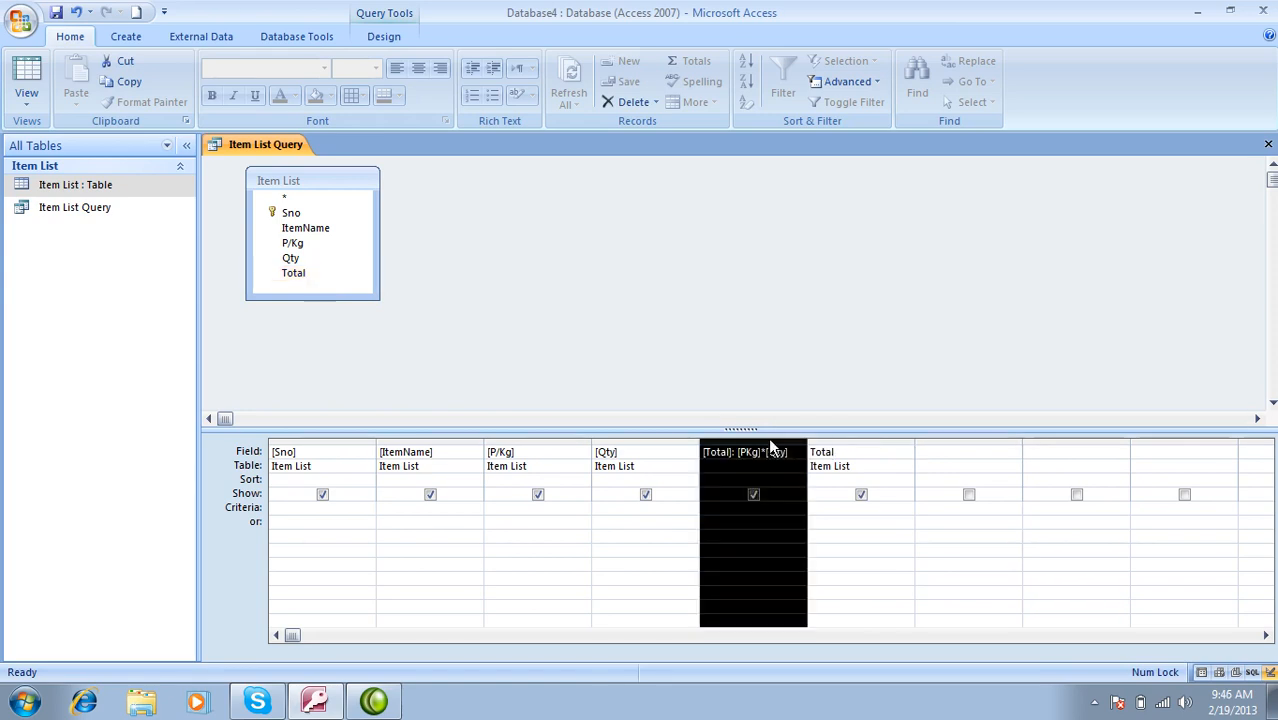
pyautogui.rightClick(770, 444)
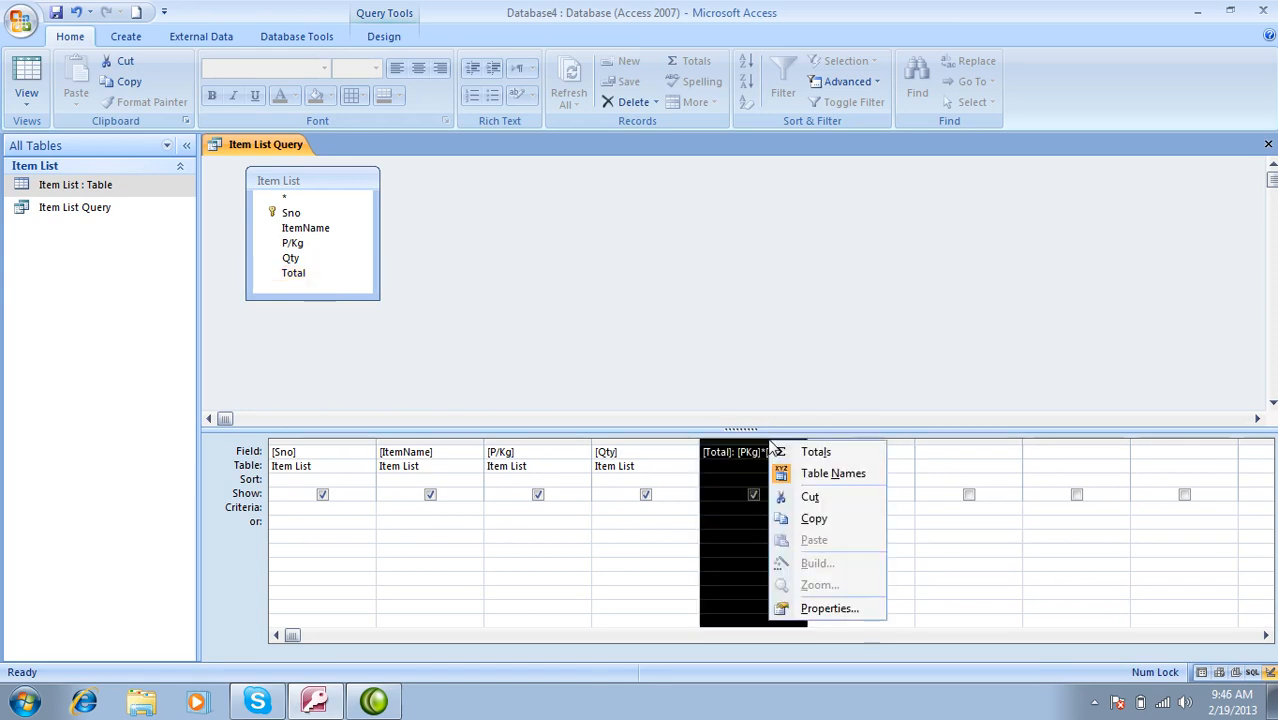
pyautogui.click(768, 440)
pyautogui.click(760, 439)
pyautogui.press('Delete')
# Step: Try to turn the Total column into an expression beginning with Total: nz(
pyautogui.click(766, 456)
pyautogui.write(':')
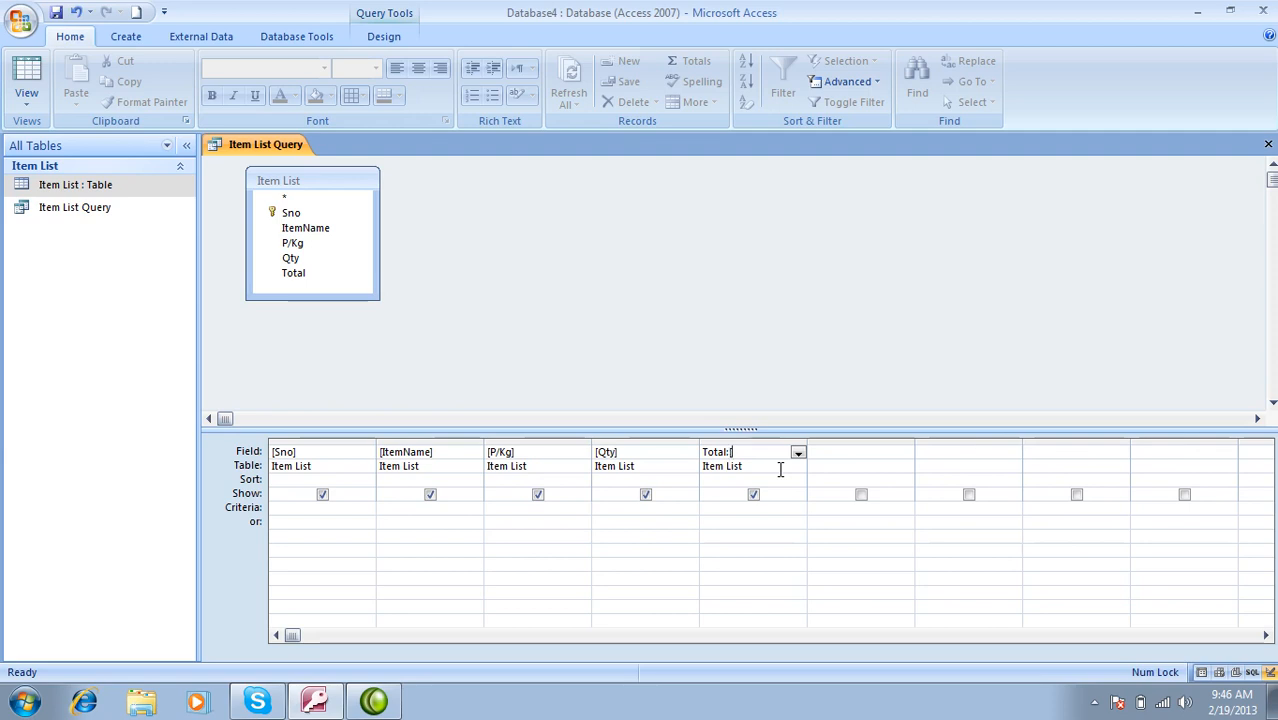
pyautogui.press('BackSpace')
pyautogui.write('In')
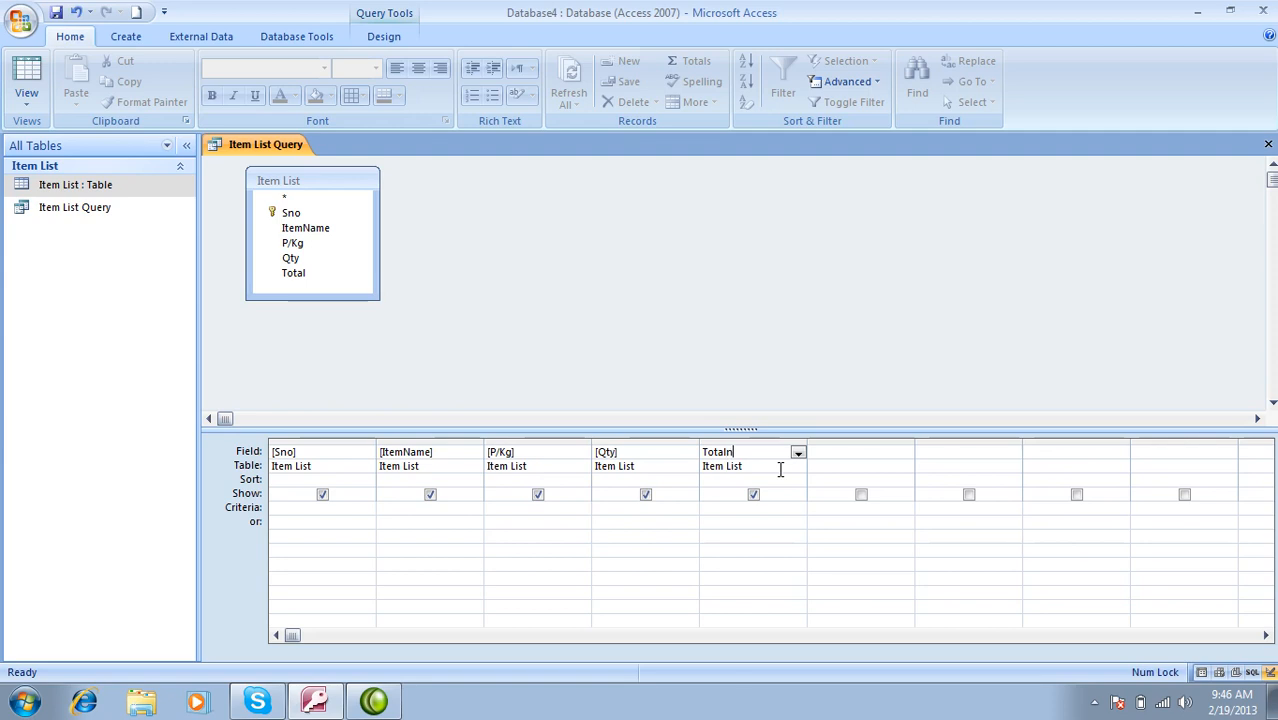
pyautogui.press('BackSpace')
pyautogui.press('BackSpace')
pyautogui.write(': nz(')
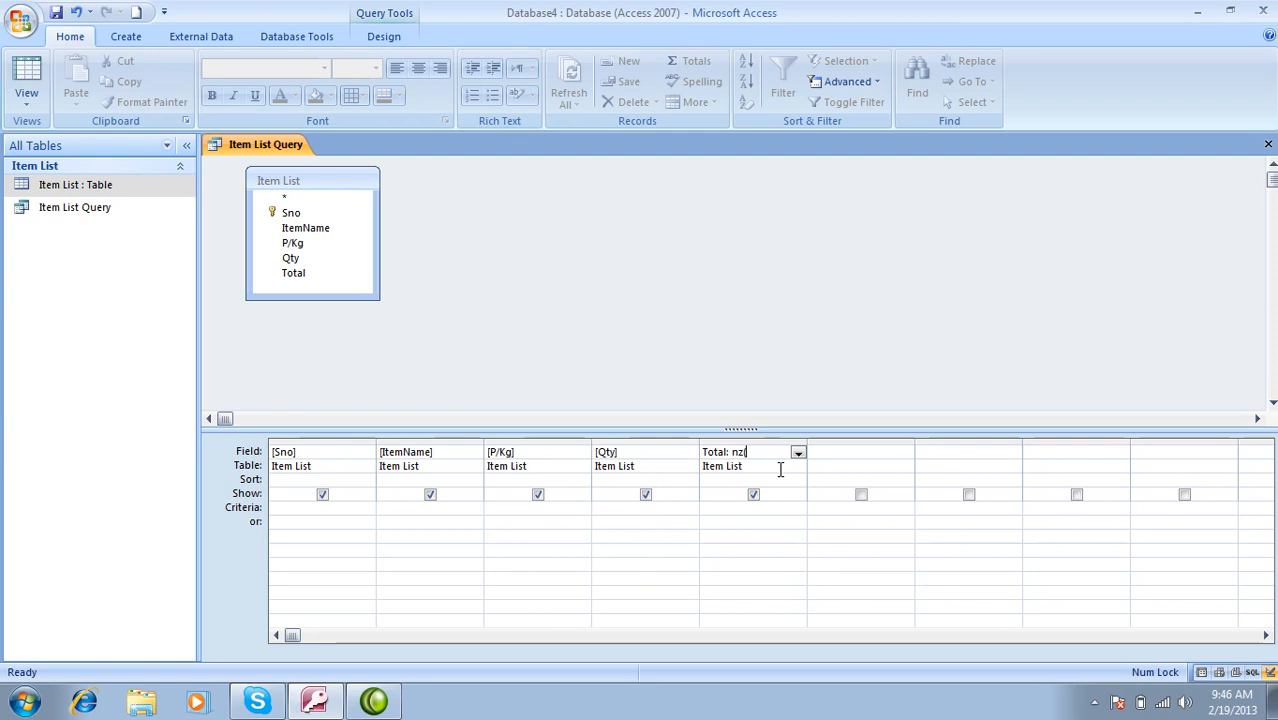
# Step: Close Item List Query and delete it from the database
pyautogui.click(1267, 147)
pyautogui.click(645, 480)
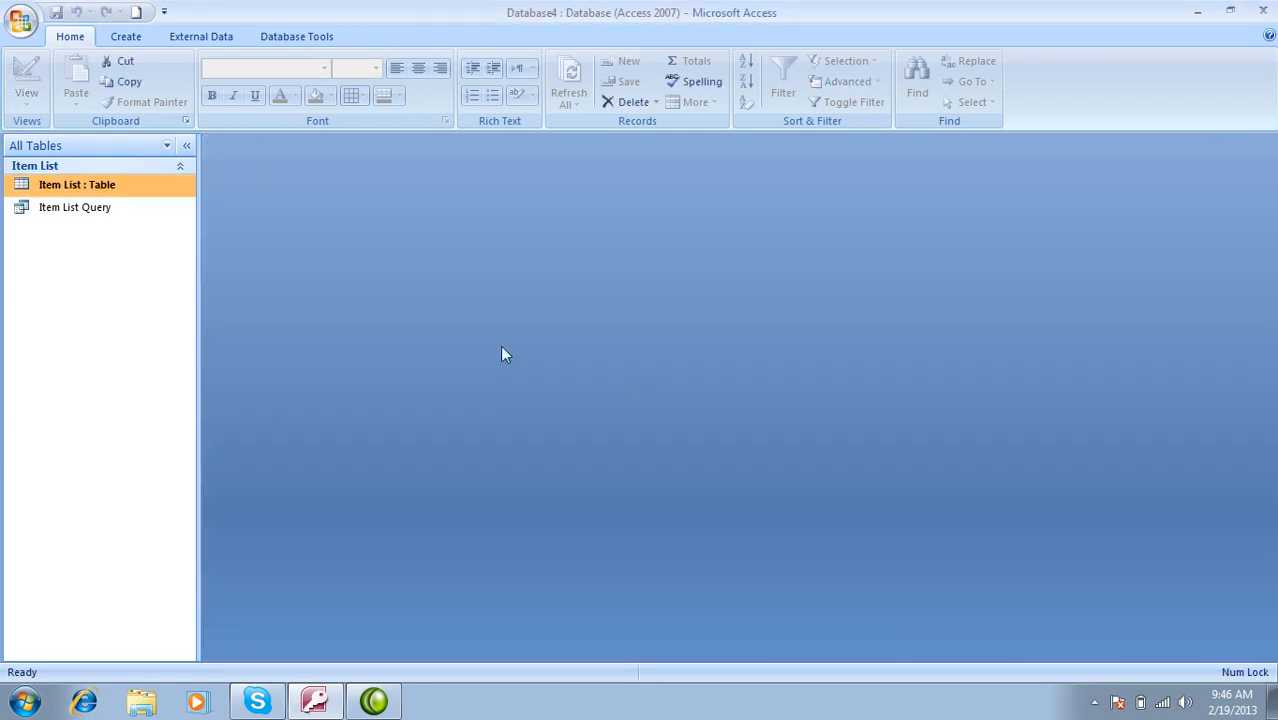
pyautogui.rightClick(78, 207)
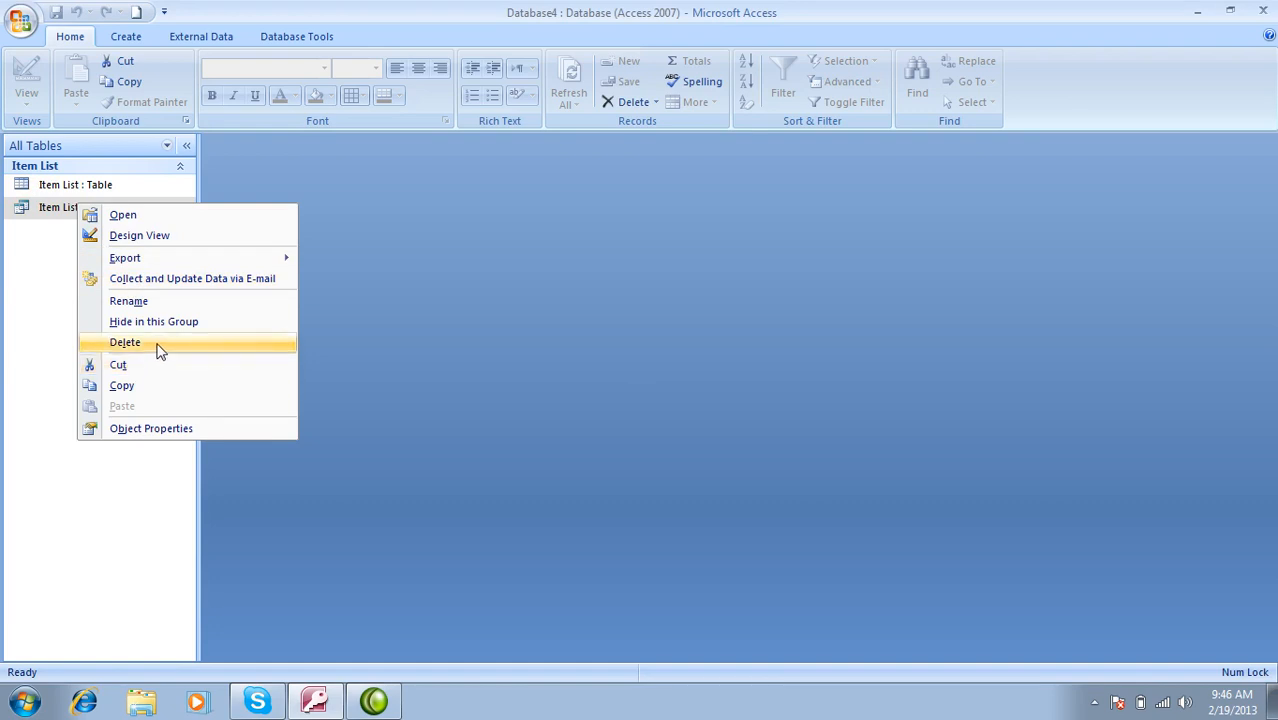
pyautogui.click(155, 342)
pyautogui.click(567, 400)
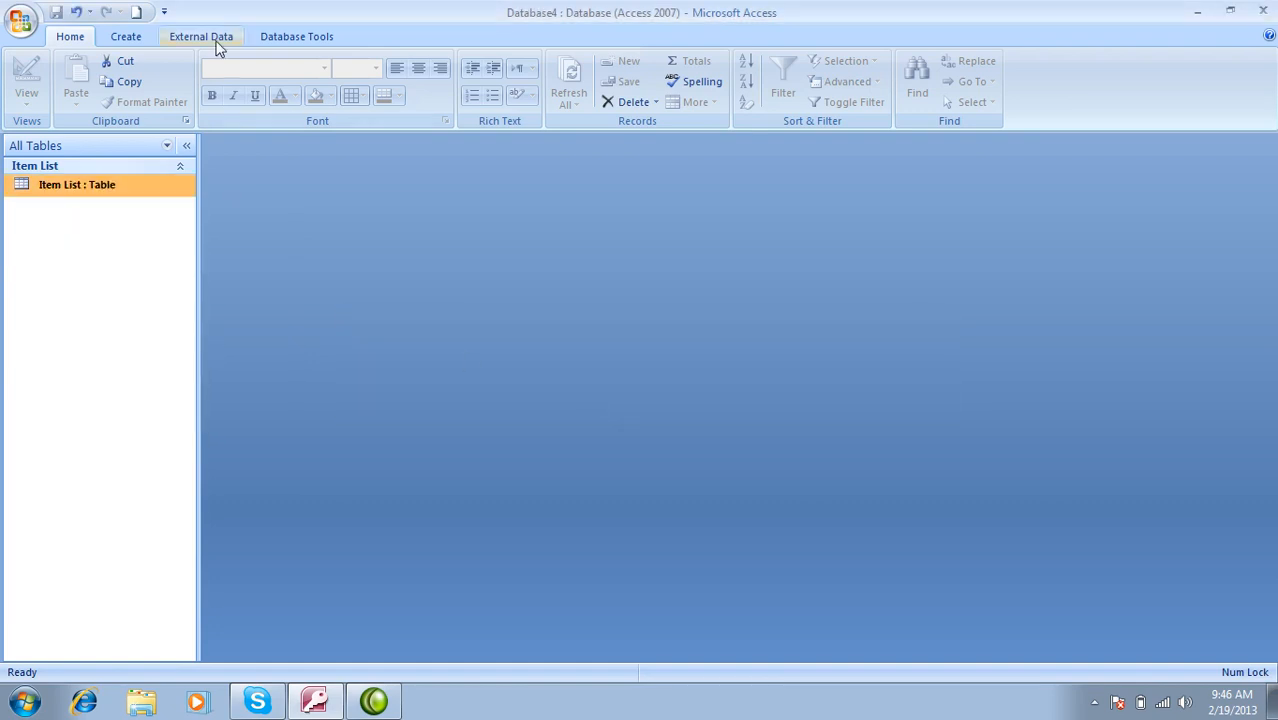
# Step: Create a query in Design view based on Item List and add all fields from Sno to Total to the grid
pyautogui.click(140, 36)
pyautogui.click(718, 95)
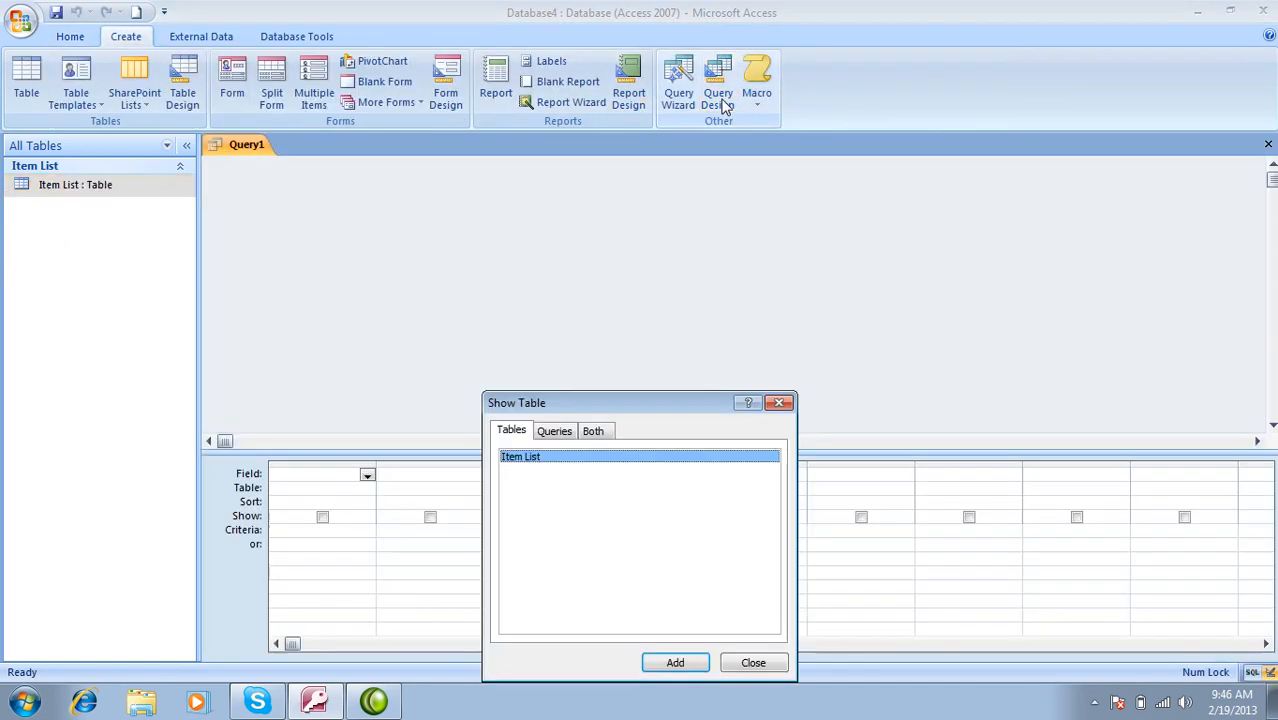
pyautogui.click(684, 659)
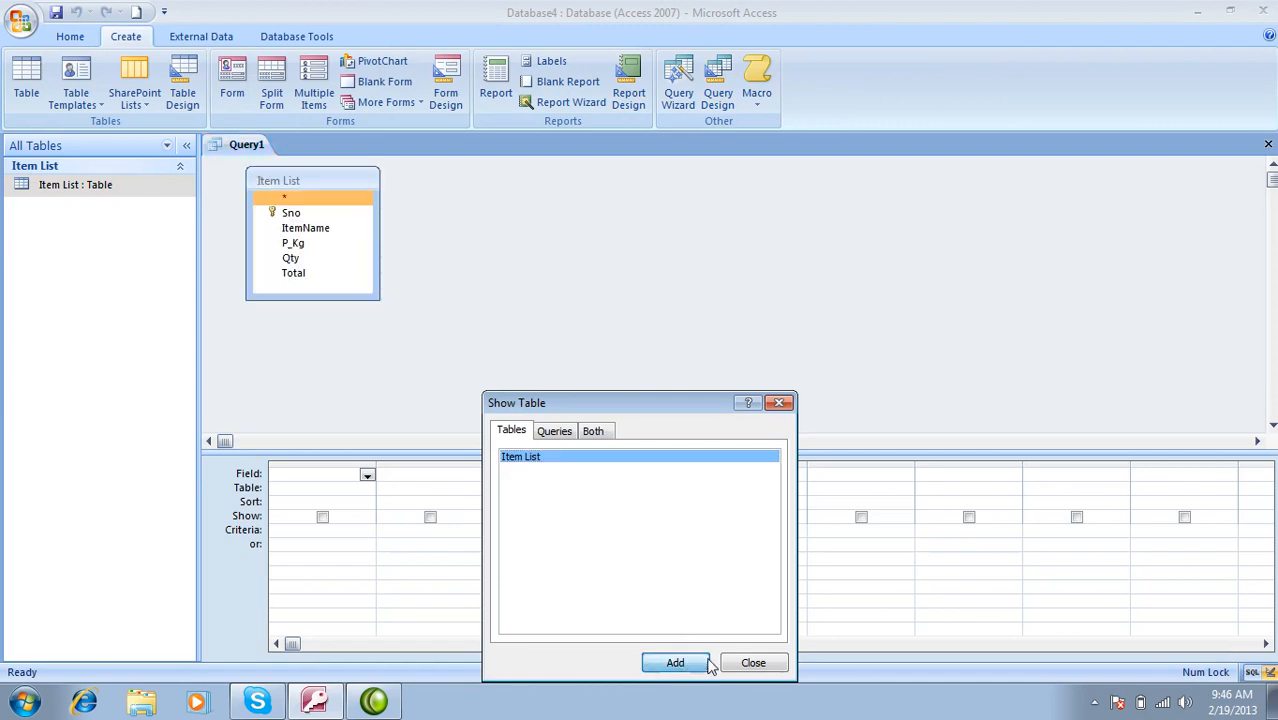
pyautogui.click(752, 663)
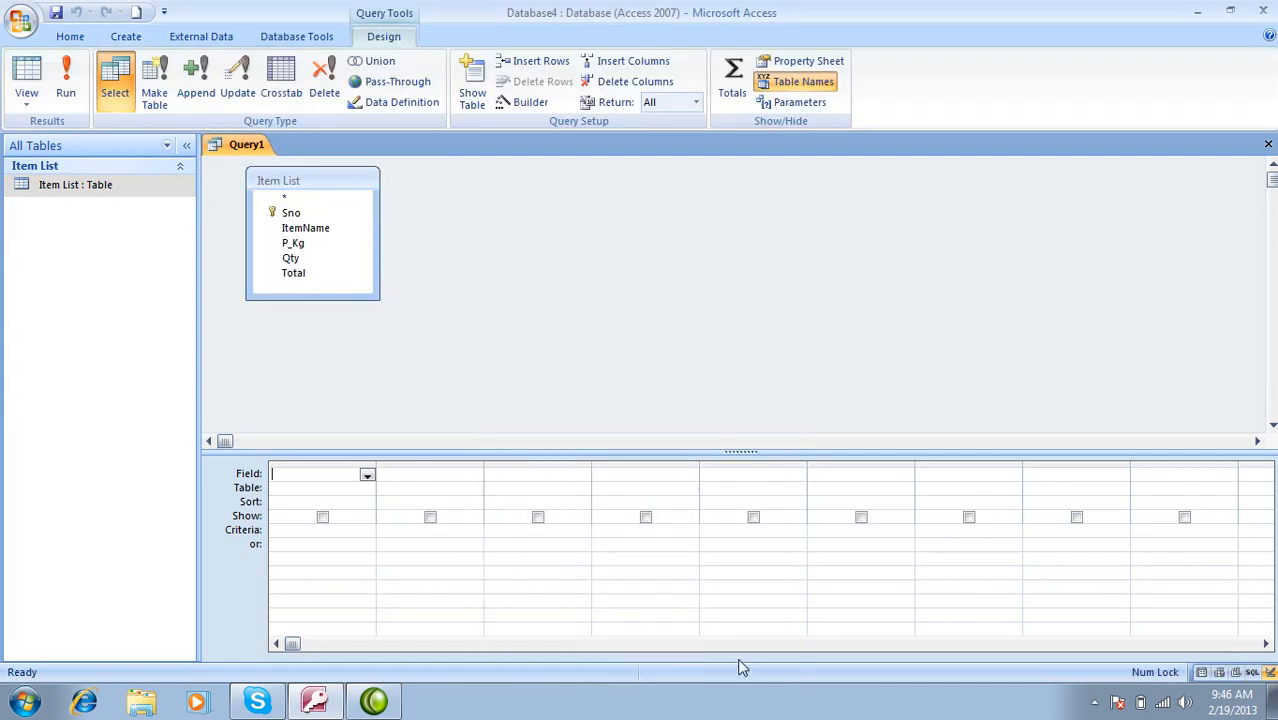
pyautogui.click(302, 218)
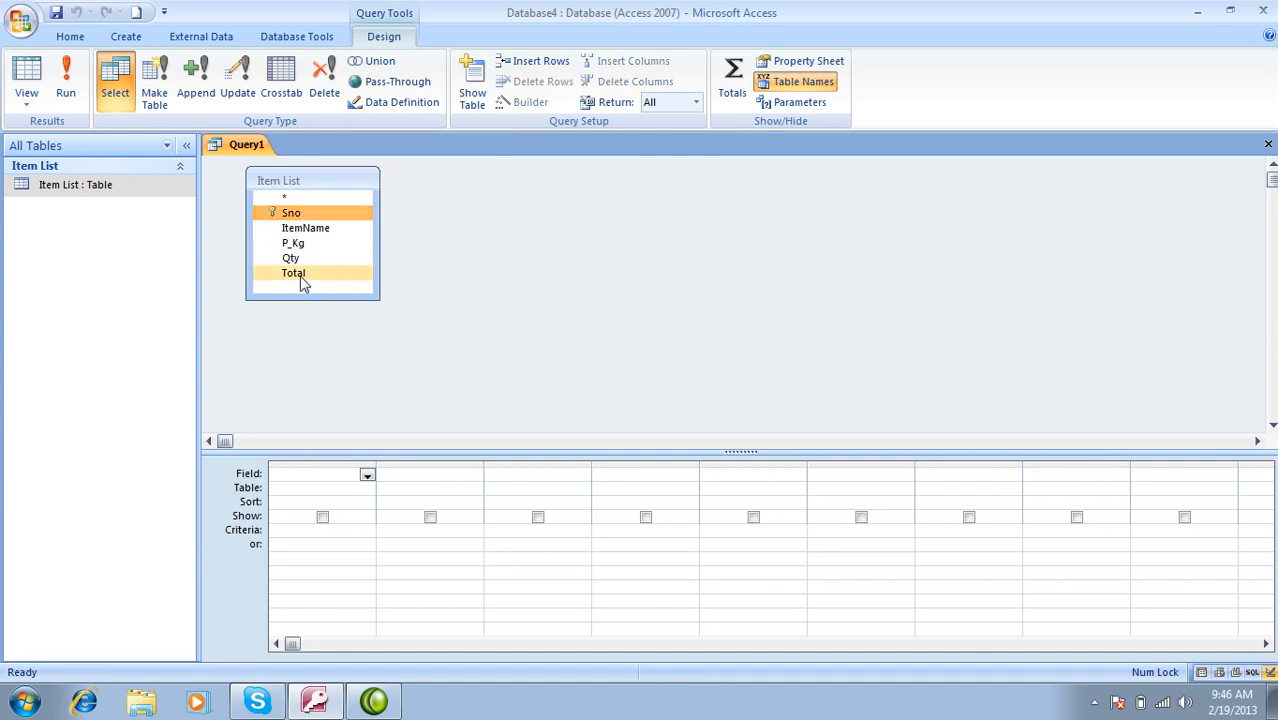
pyautogui.keyDown('shift'); pyautogui.click(302, 277); pyautogui.keyUp('shift')
pyautogui.moveTo(304, 214); pyautogui.dragTo(343, 475)
# Step: Turn the new query's Total column into the calculated expression Tota: [P_Kg]*[Qty]
pyautogui.click(776, 477)
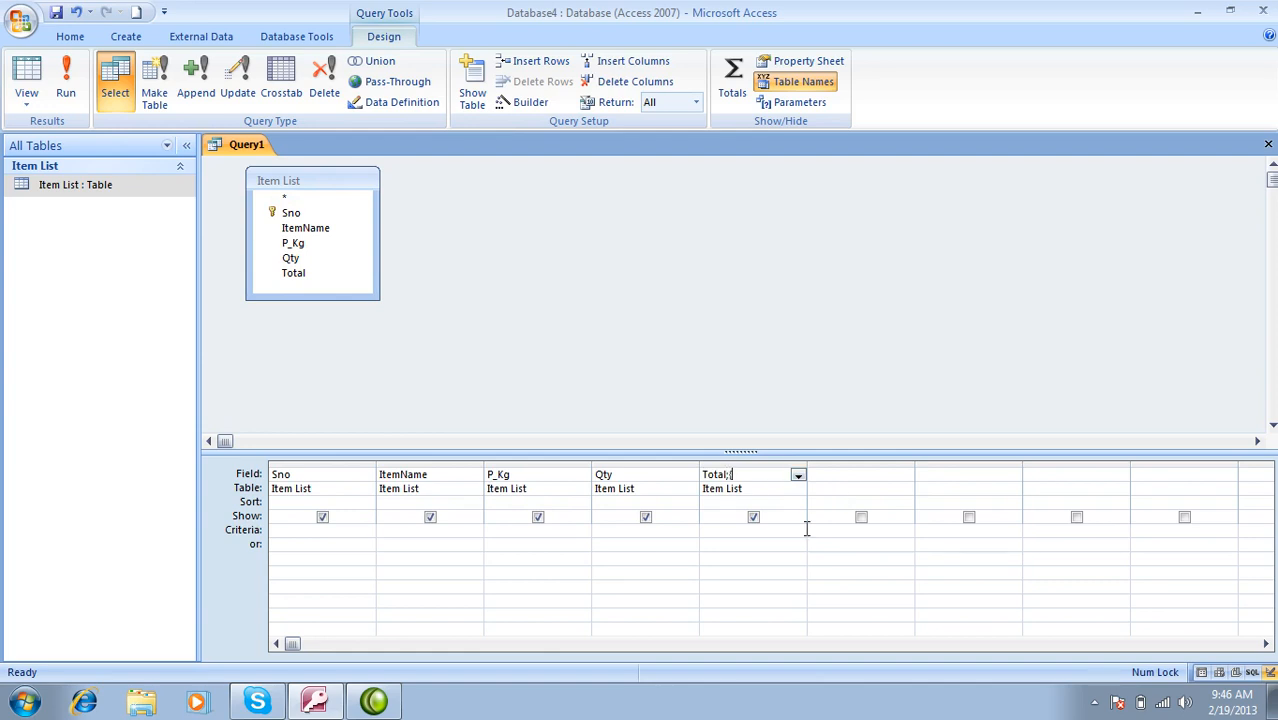
pyautogui.press('BackSpace')
pyautogui.press('BackSpace')
pyautogui.write(': [P_Kg]*[Qty]')
pyautogui.press('Tab')
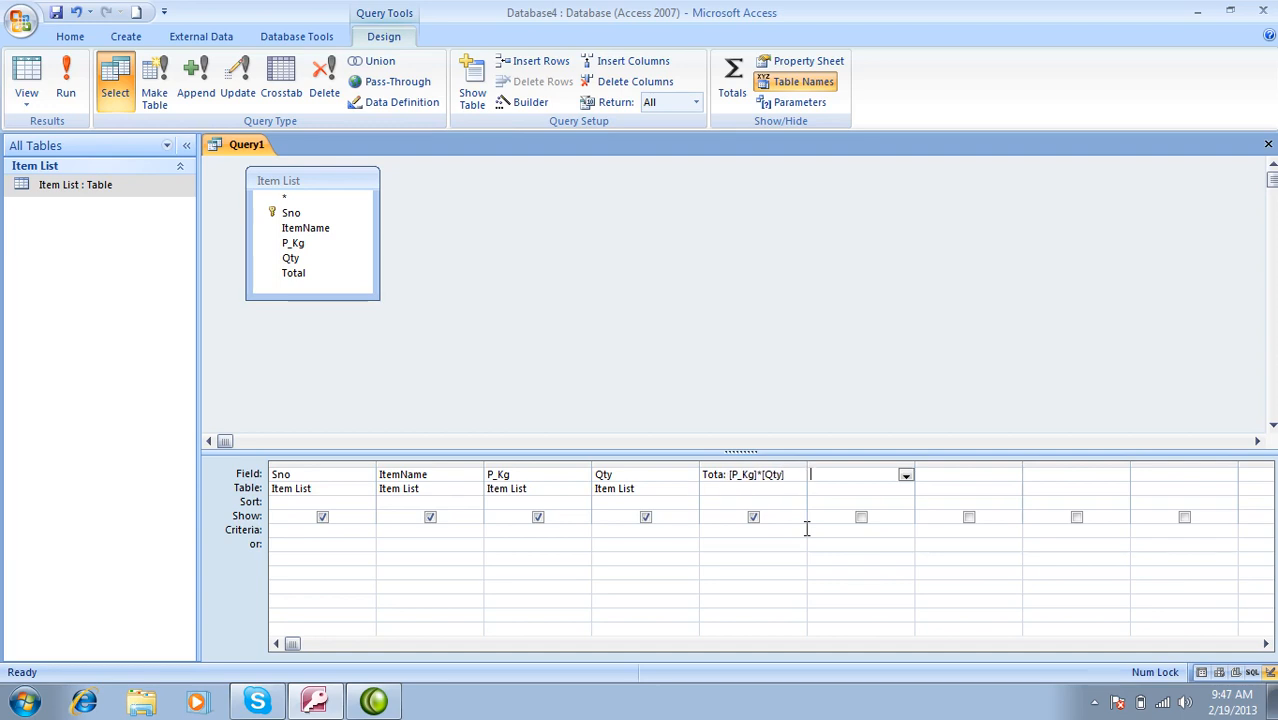
# Step: Save the new query under the name Item Q
pyautogui.hotkey('ctrl', 's')
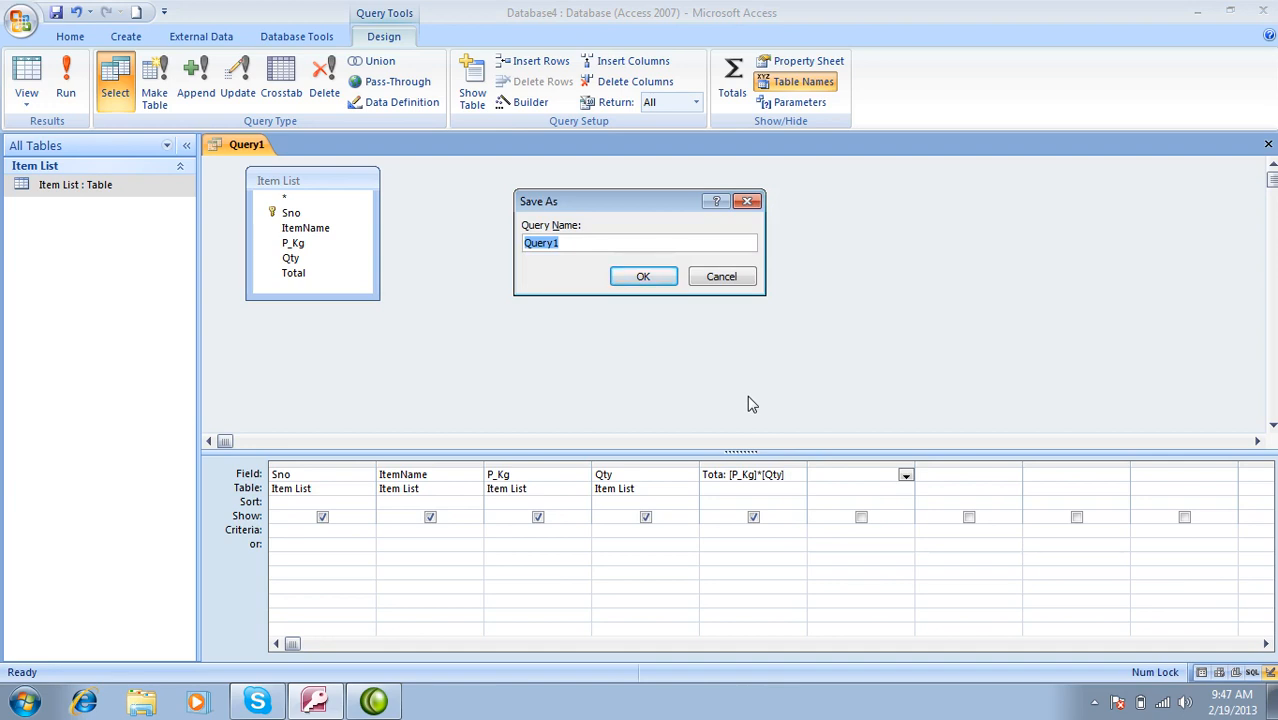
pyautogui.write('Item')
pyautogui.press('BackSpace')
pyautogui.press('BackSpace')
pyautogui.write('im em Qty')
pyautogui.press('BackSpace')
pyautogui.press('BackSpace')
pyautogui.press('Return')
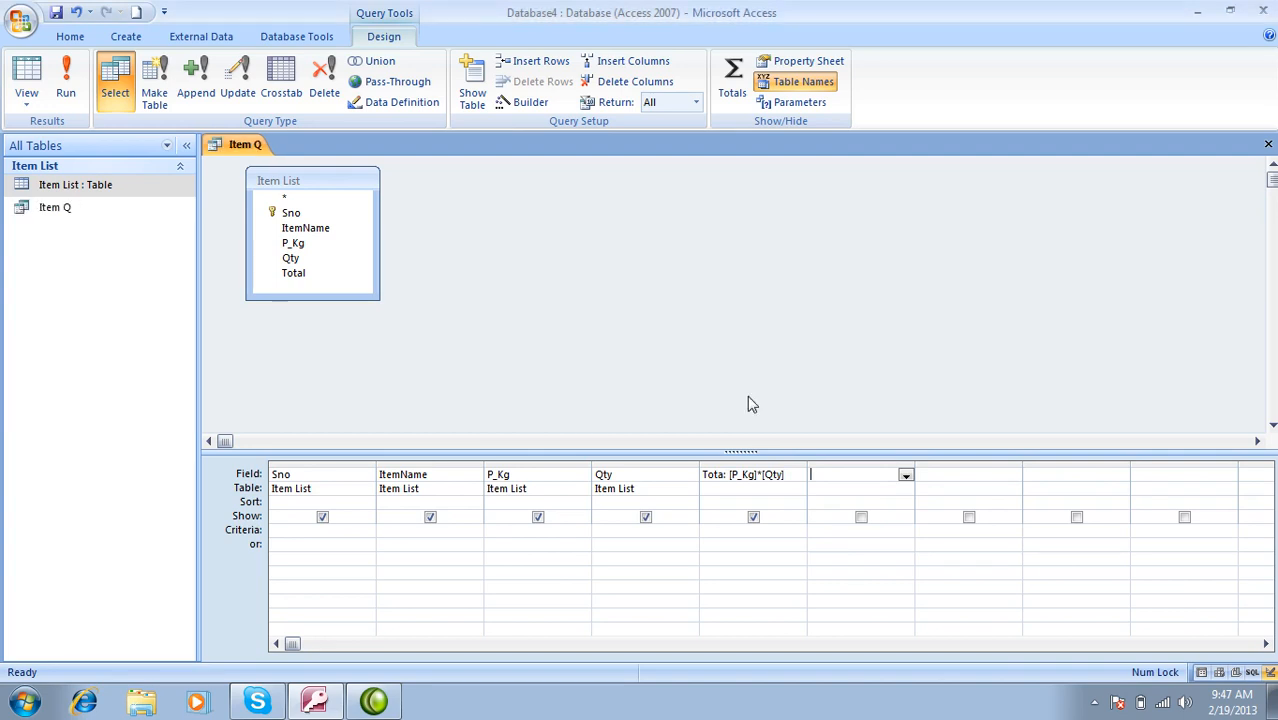
# Step: Correct the calculated column's name from Tota to Total and close Item Q with the change saved
pyautogui.click(724, 478)
pyautogui.write('l')
pyautogui.click(1268, 144)
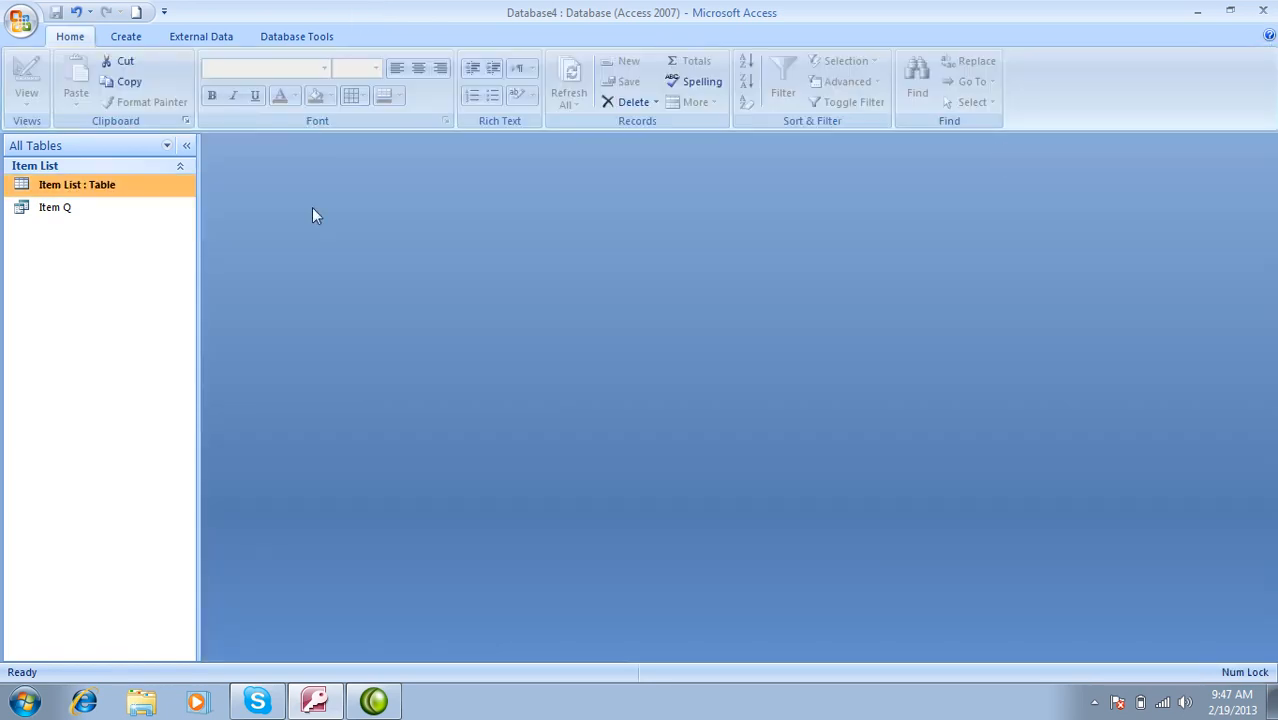
# Step: Open the Item Q query, add a new record for Tomato with P_Kg 100 and Qty 20, and close the query
pyautogui.doubleClick(60, 210)
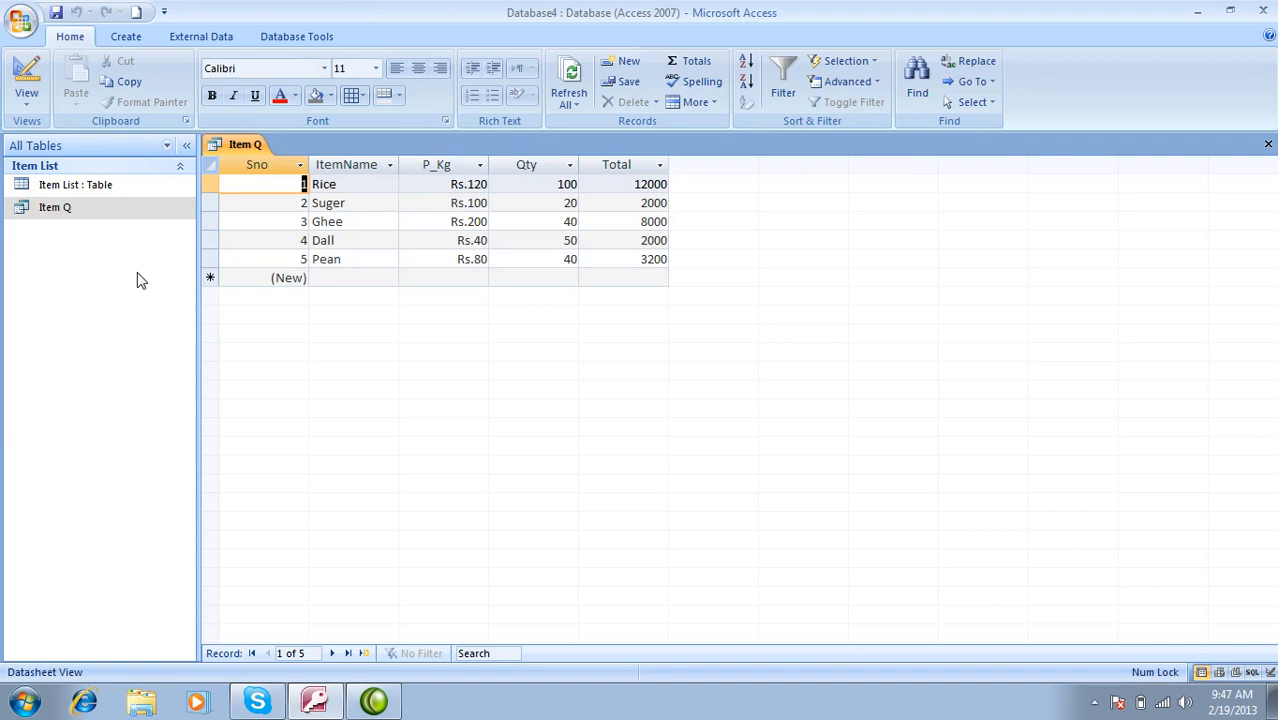
pyautogui.press('Tab')
pyautogui.press('Tab')
pyautogui.press('Tab')
pyautogui.press('Tab')
pyautogui.press('Tab')
pyautogui.press('Tab')
pyautogui.press('Tab')
pyautogui.press('Tab')
pyautogui.press('Tab')
pyautogui.press('Tab')
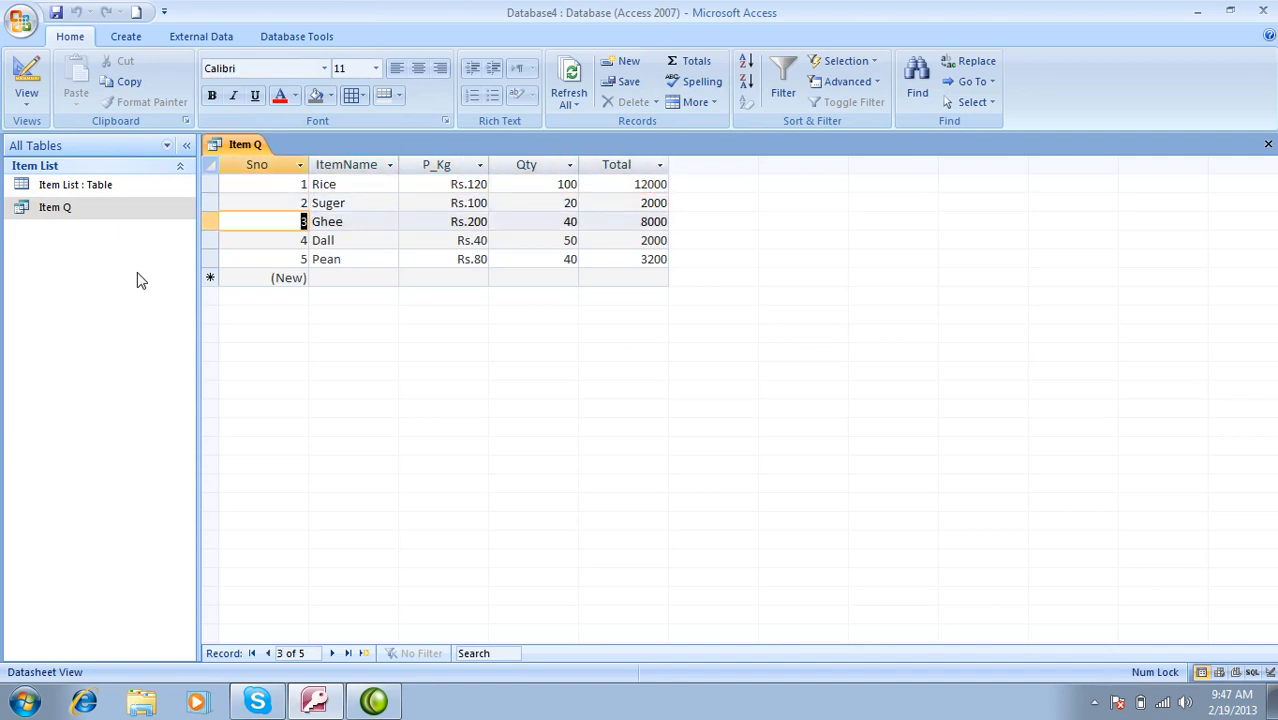
pyautogui.press('Tab')
pyautogui.press('Tab')
pyautogui.press('Tab')
pyautogui.press('Tab')
pyautogui.press('Tab')
pyautogui.press('Tab')
pyautogui.press('Tab')
pyautogui.press('Tab')
pyautogui.press('Tab')
pyautogui.press('Tab')
pyautogui.press('Tab')
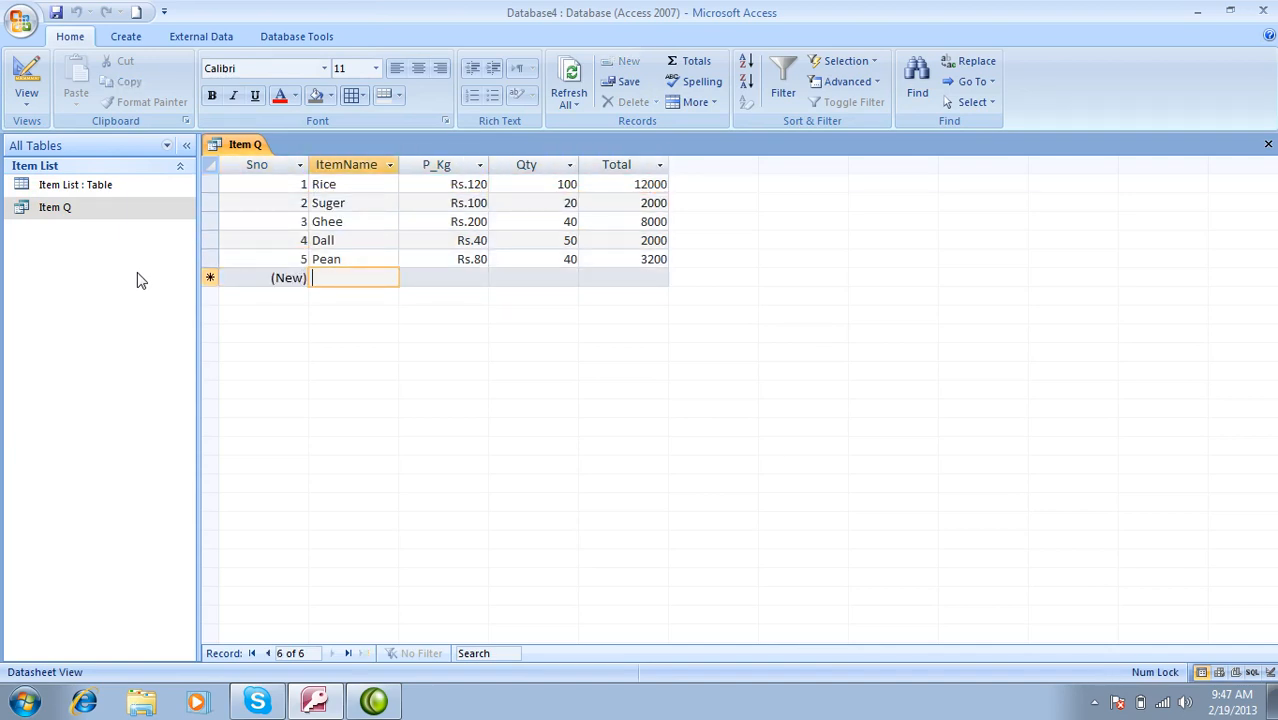
pyautogui.write('A')
pyautogui.press('BackSpace')
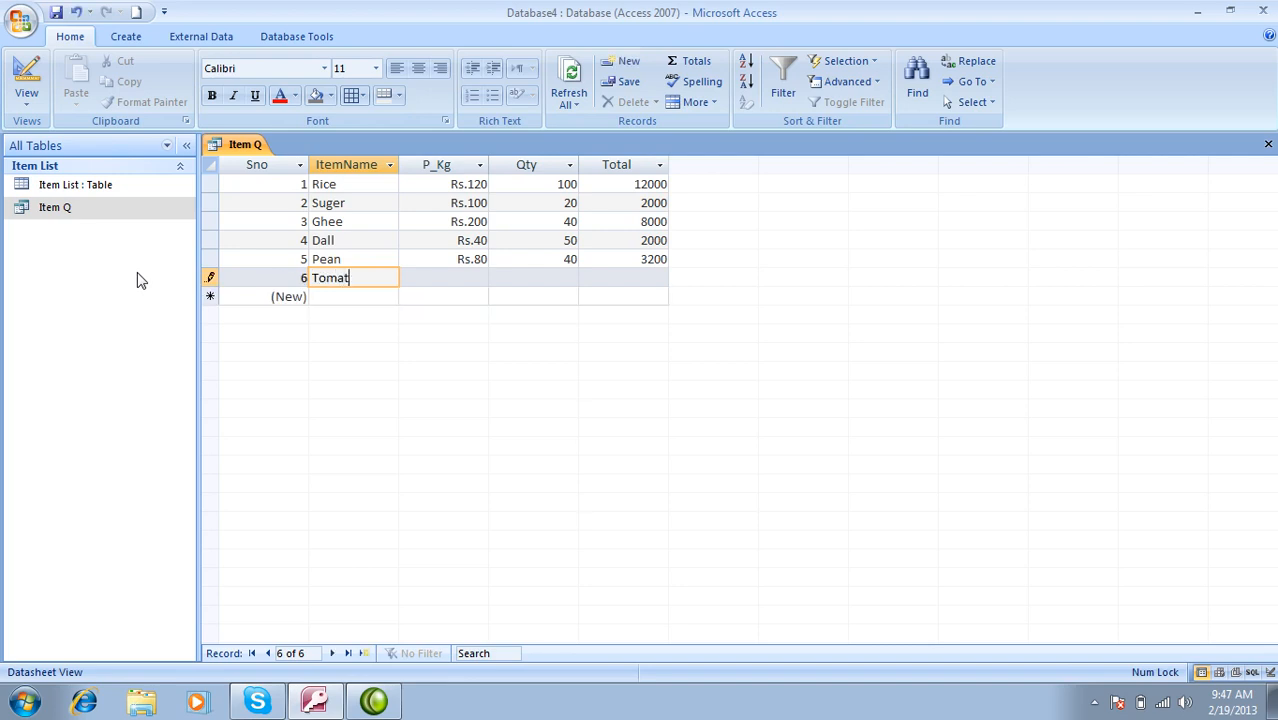
pyautogui.press('Tab')
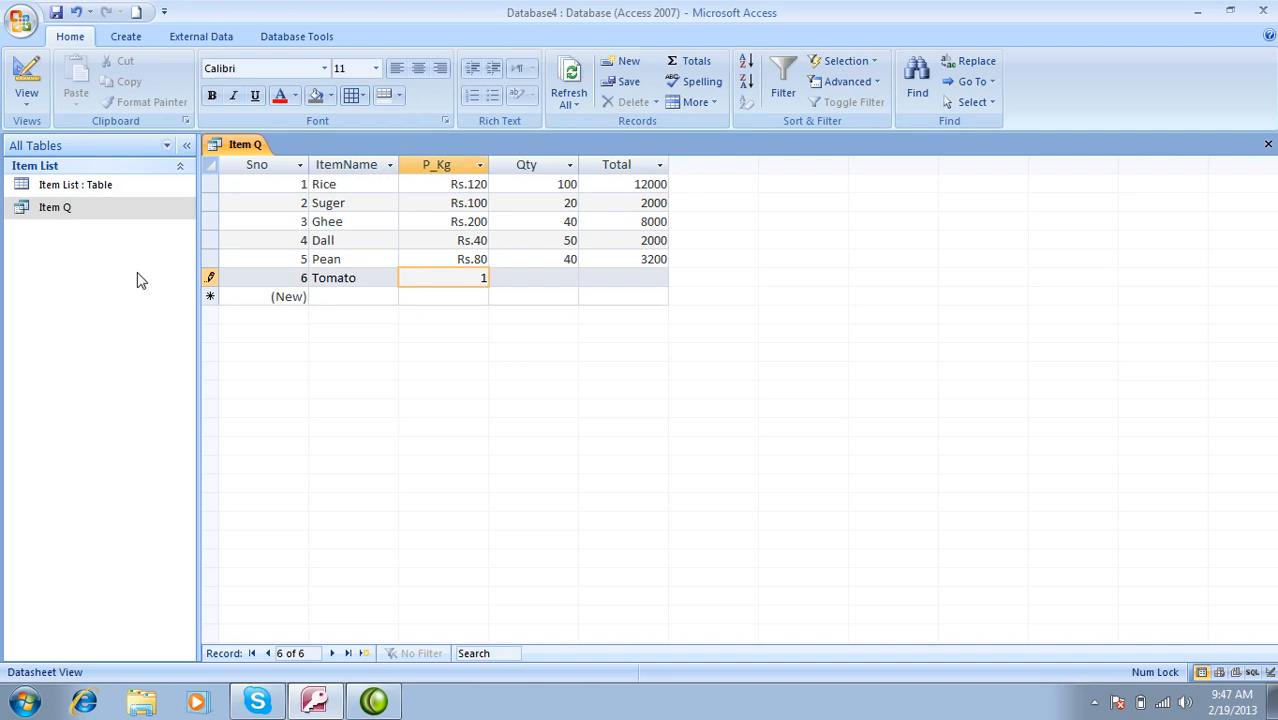
pyautogui.write('100')
pyautogui.press('Tab')
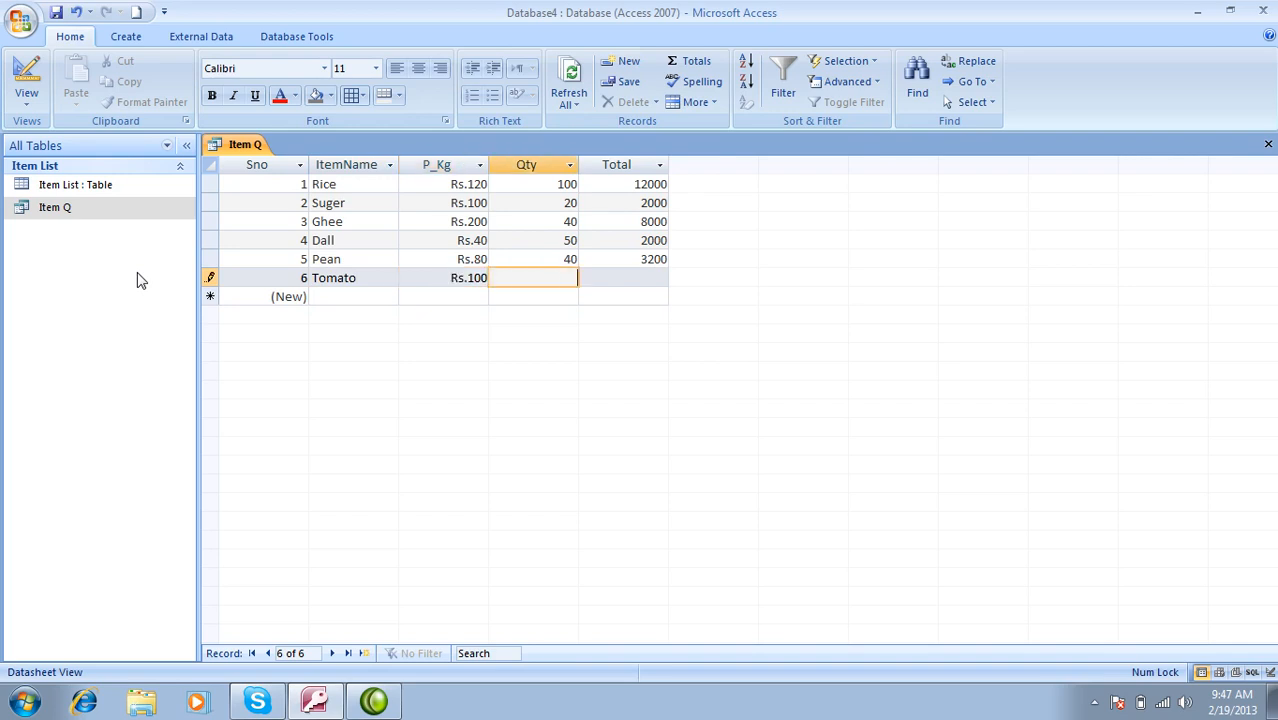
pyautogui.press('Tab')
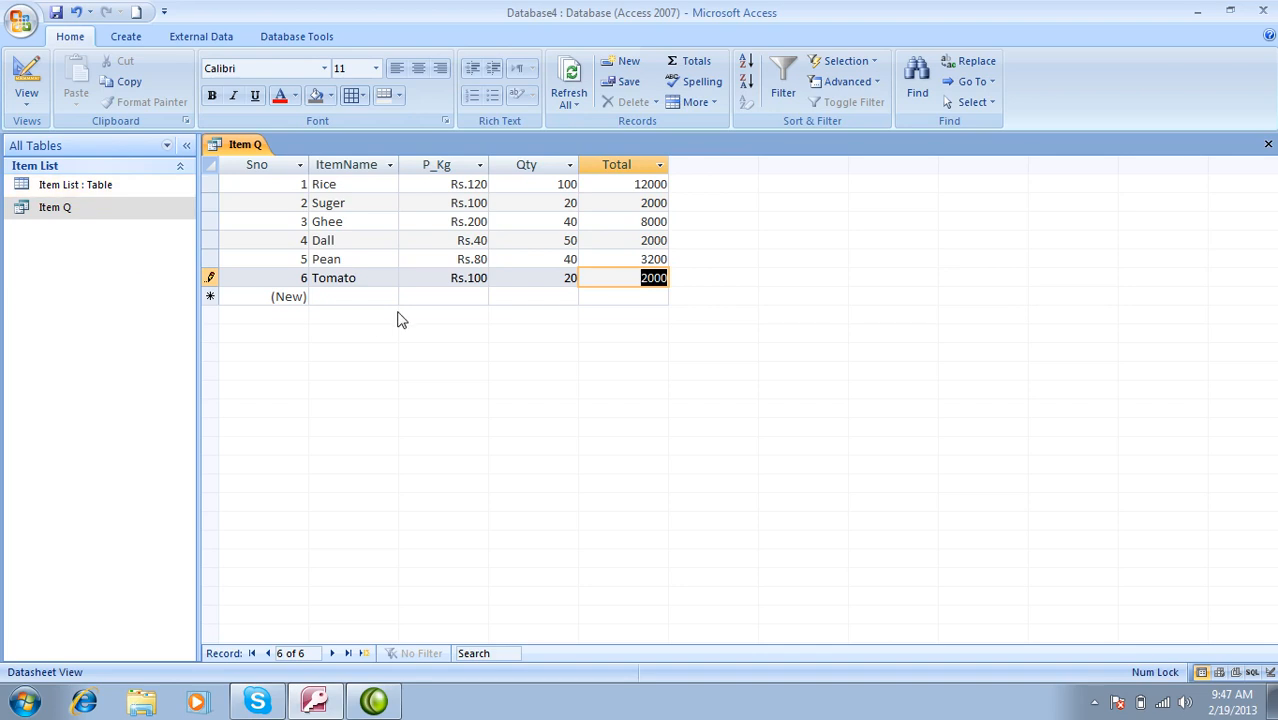
pyautogui.click(1268, 144)
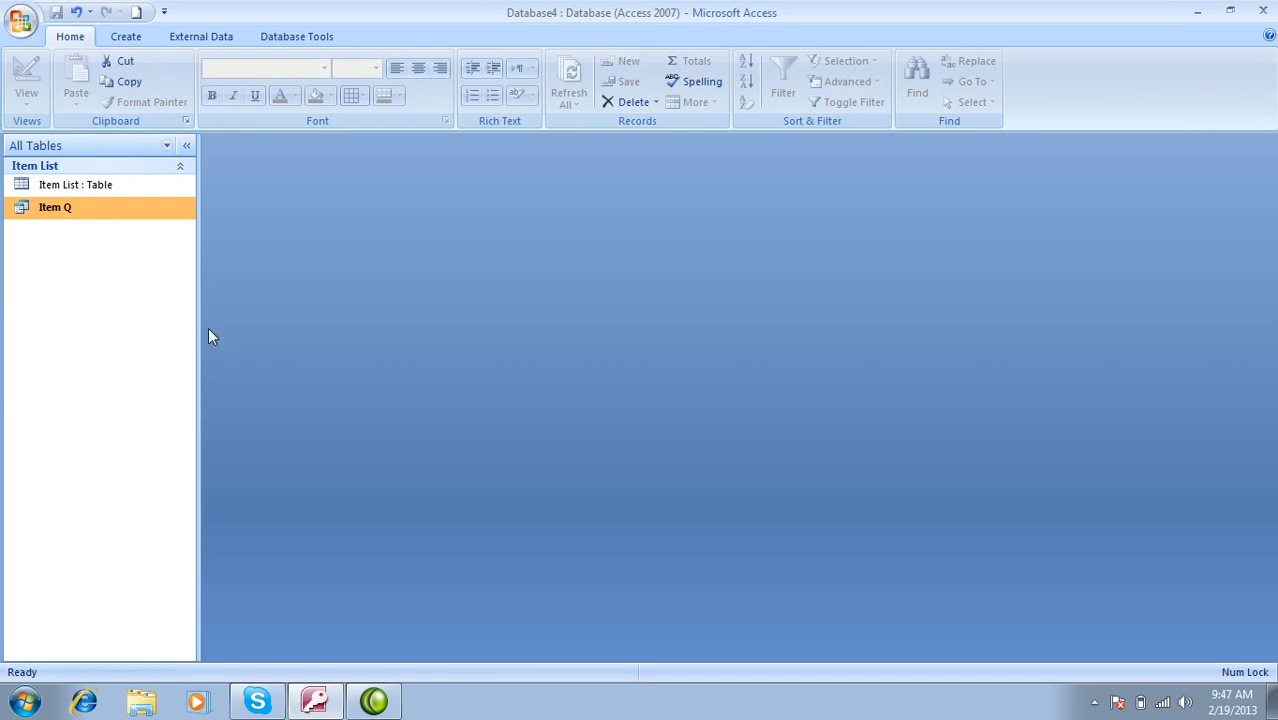
pyautogui.click(127, 38)
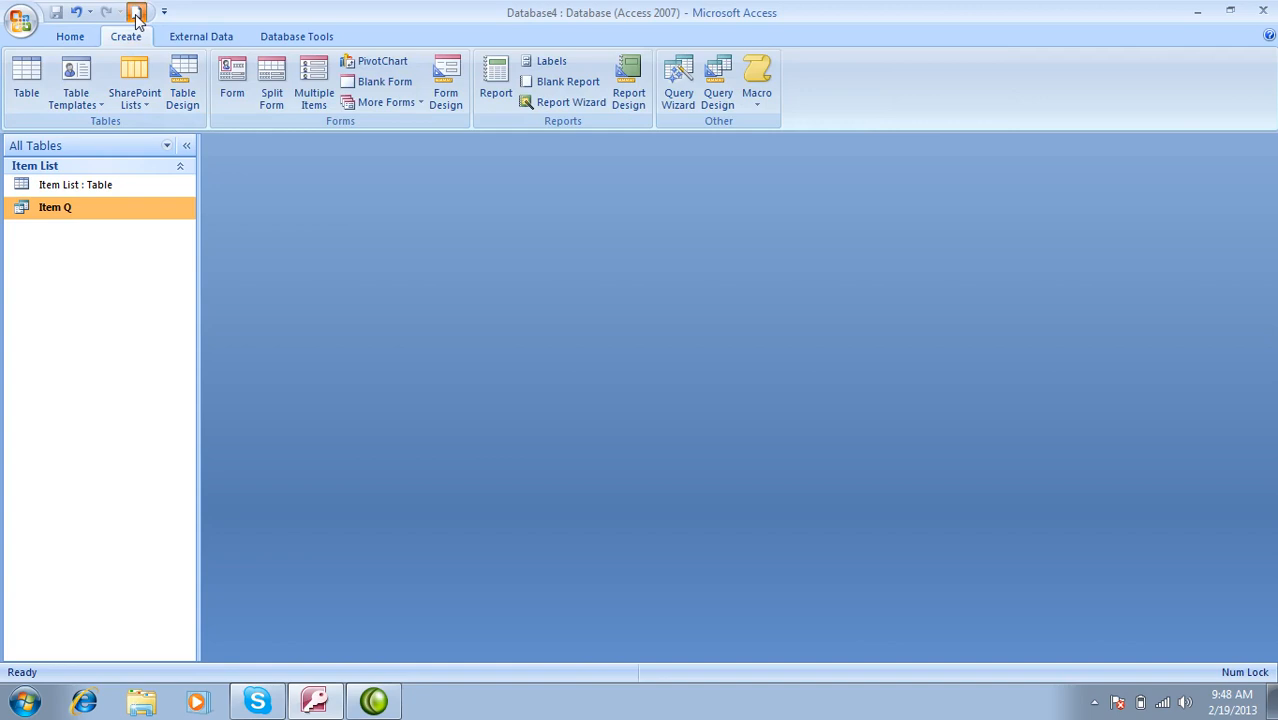
pyautogui.click(137, 14)
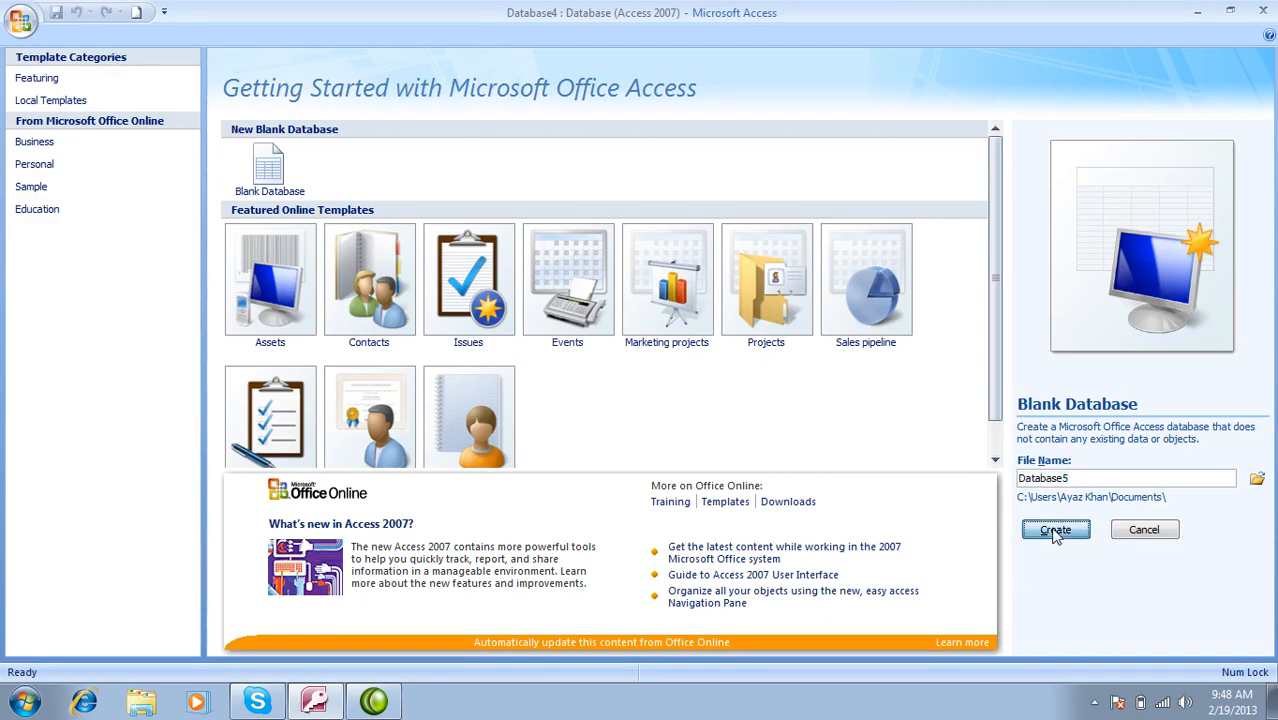
pyautogui.click(1055, 531)
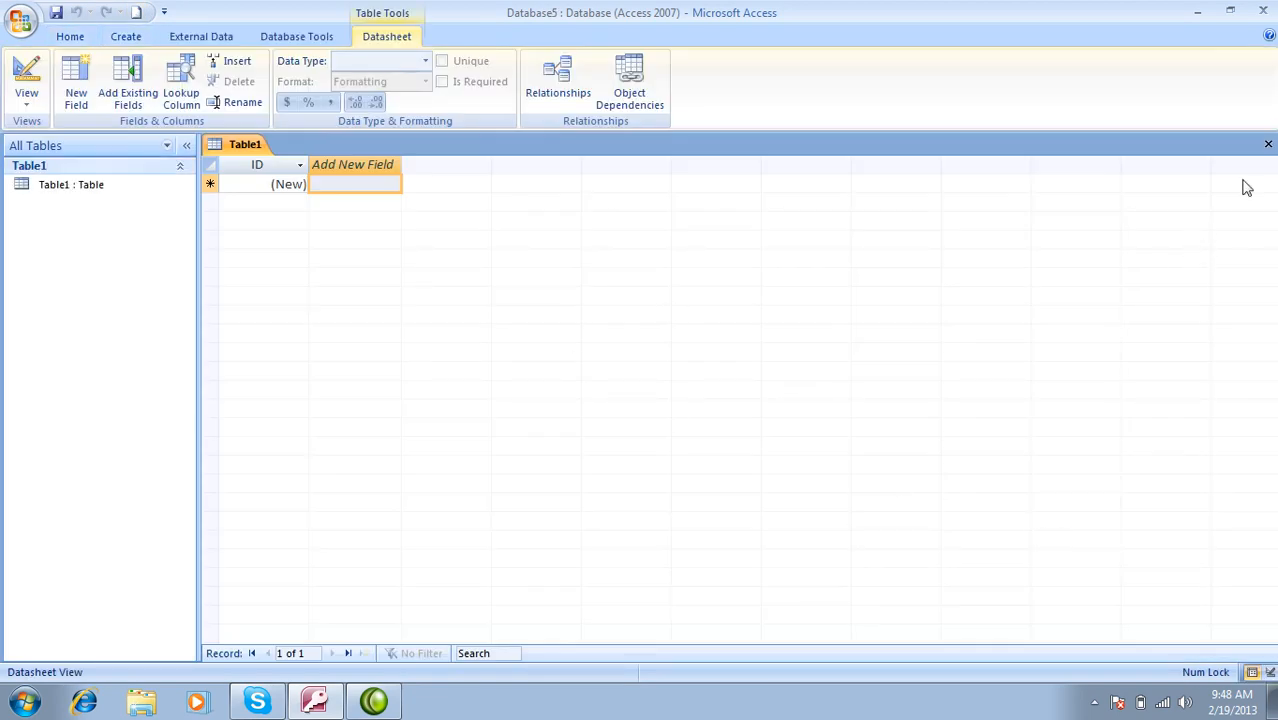
pyautogui.click(1266, 146)
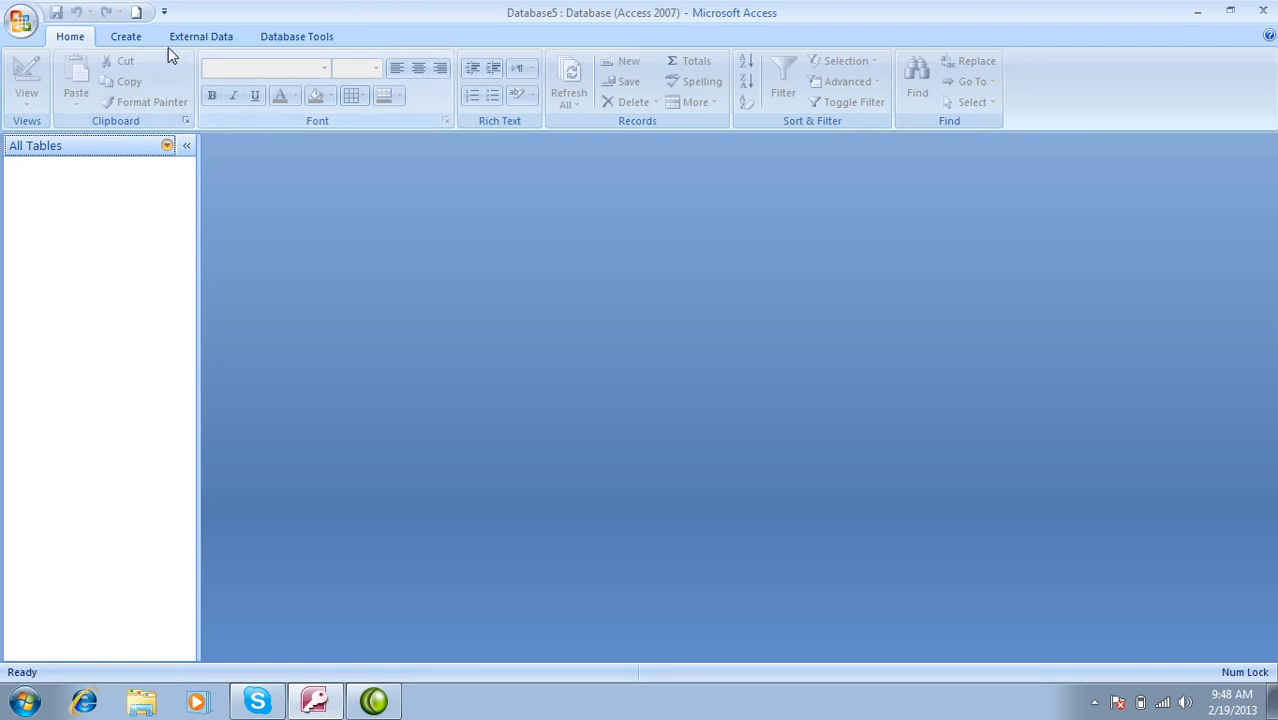
pyautogui.click(137, 37)
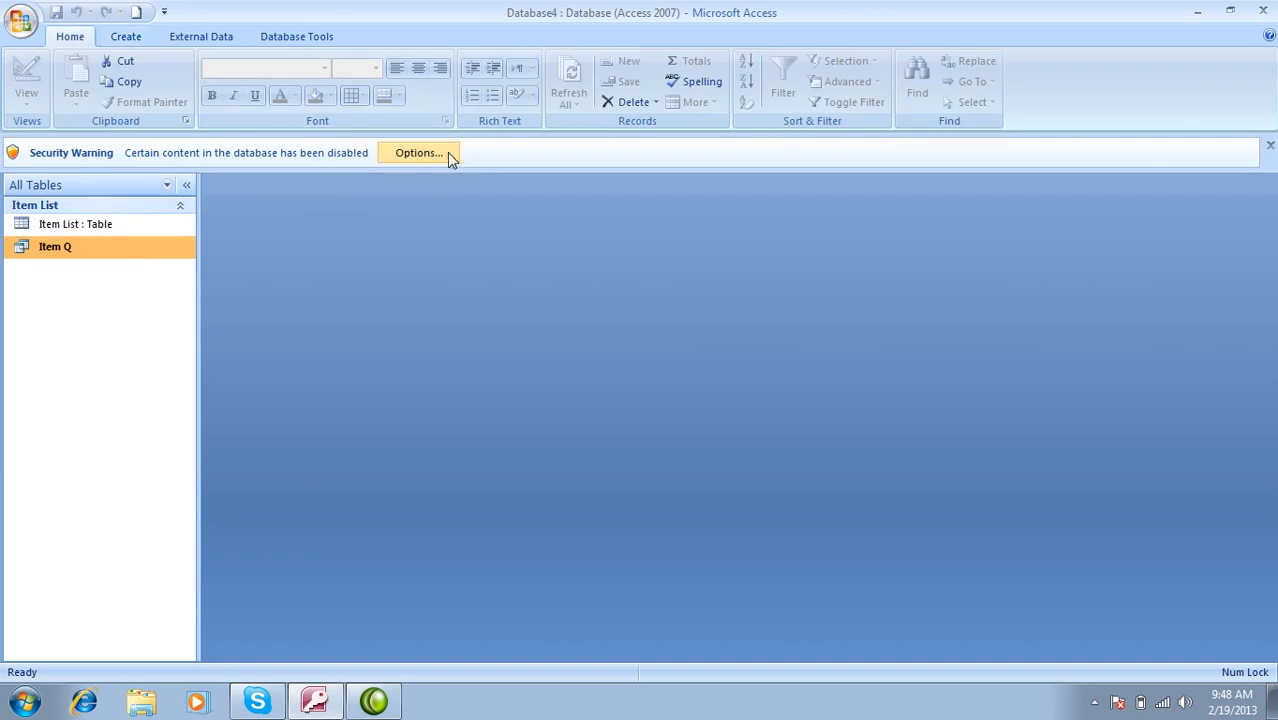
# Step: Enable the disabled content in Database4 through its security options
pyautogui.click(447, 156)
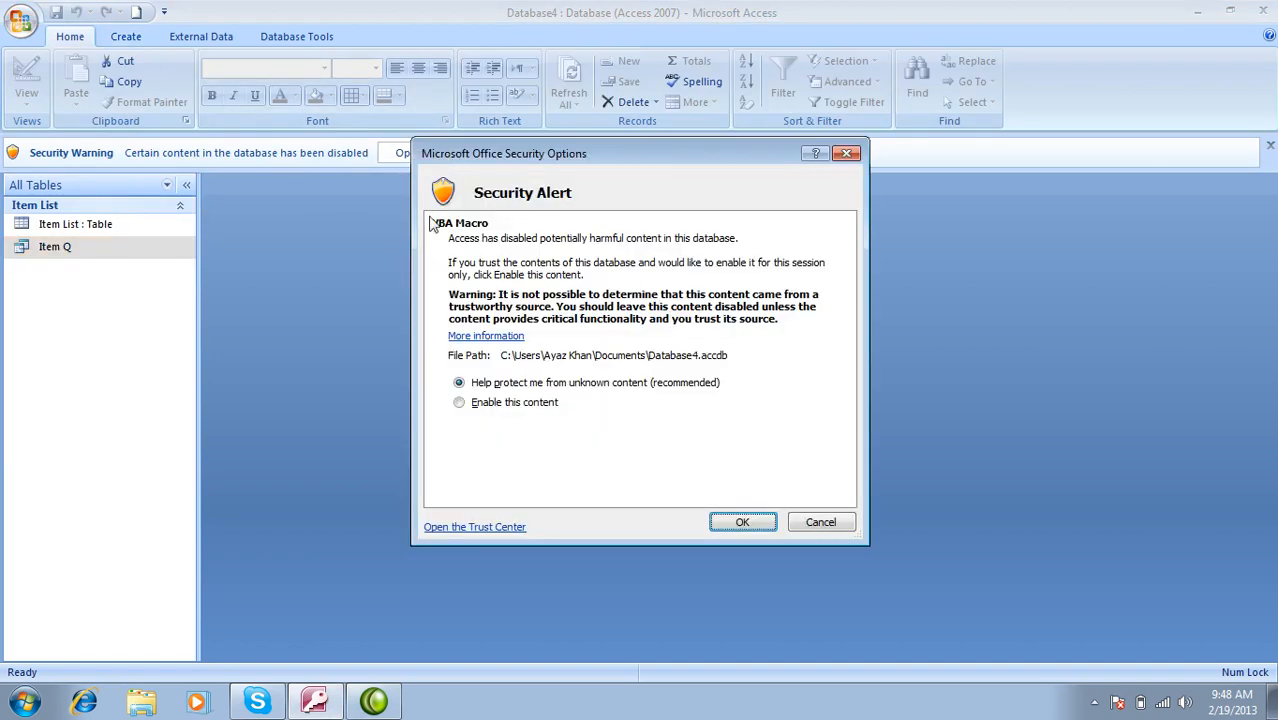
pyautogui.click(505, 406)
pyautogui.click(727, 522)
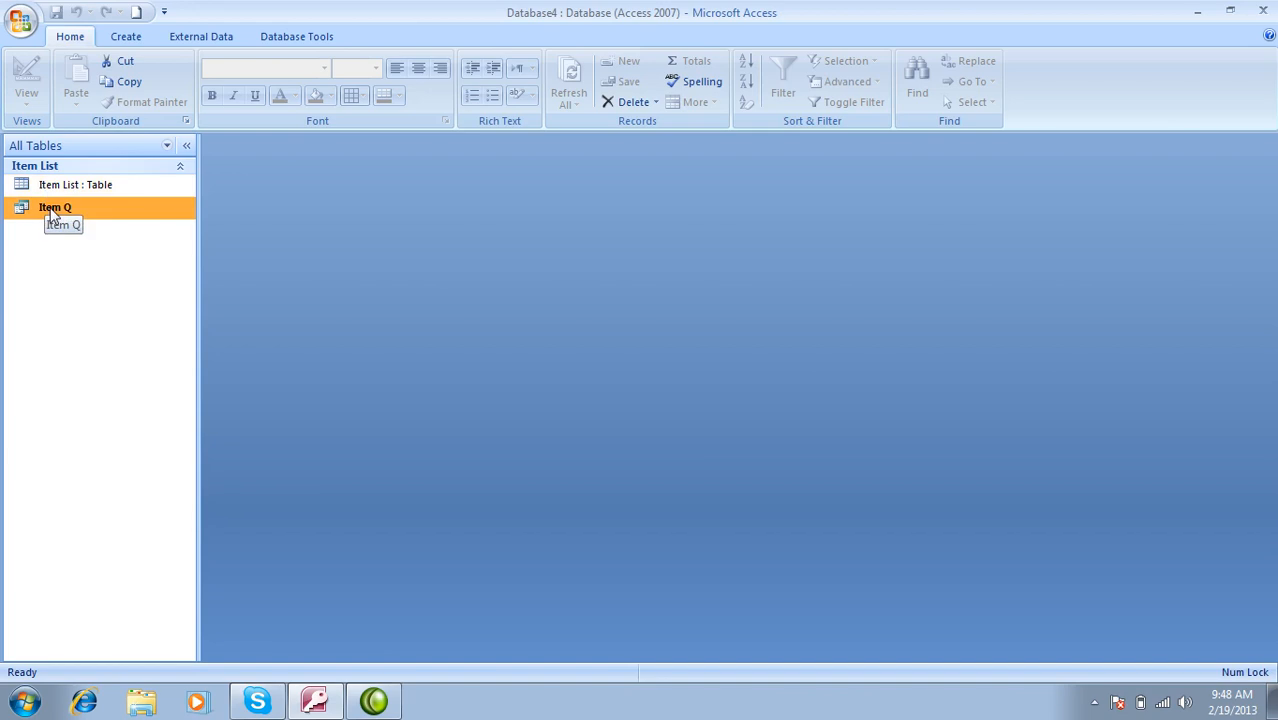
# Step: Open Item Q, examine the records in the Item List table and close the table again
pyautogui.doubleClick(53, 208)
pyautogui.doubleClick(86, 186)
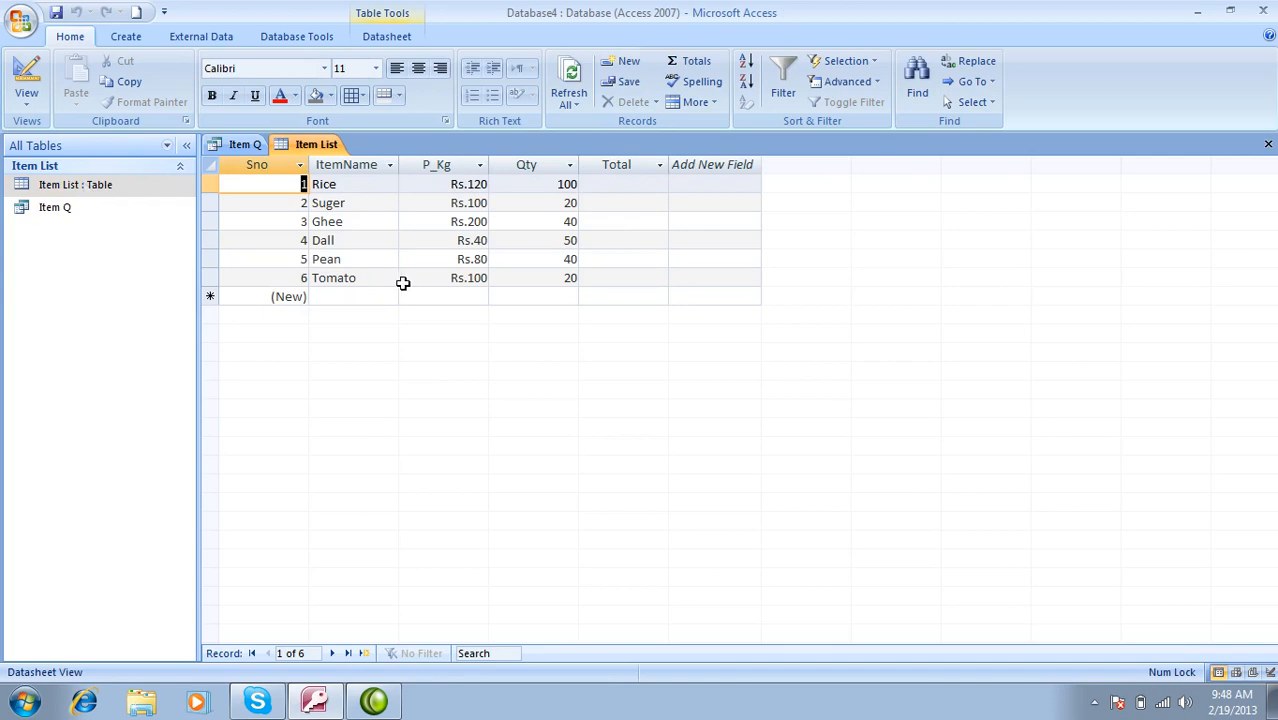
pyautogui.click(1268, 144)
# Step: Create a form with the Form Wizard from the Item Q query, using all fields, the Tabular layout and the Office style
pyautogui.click(126, 36)
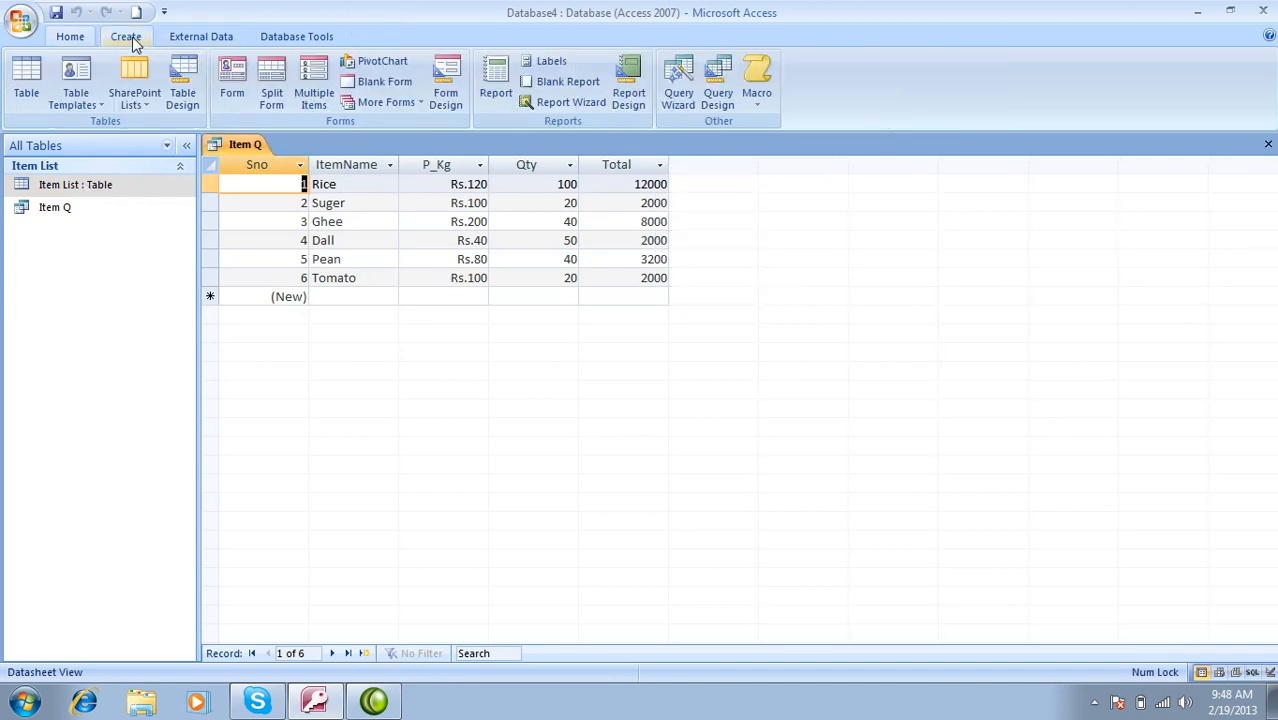
pyautogui.click(385, 102)
pyautogui.click(393, 141)
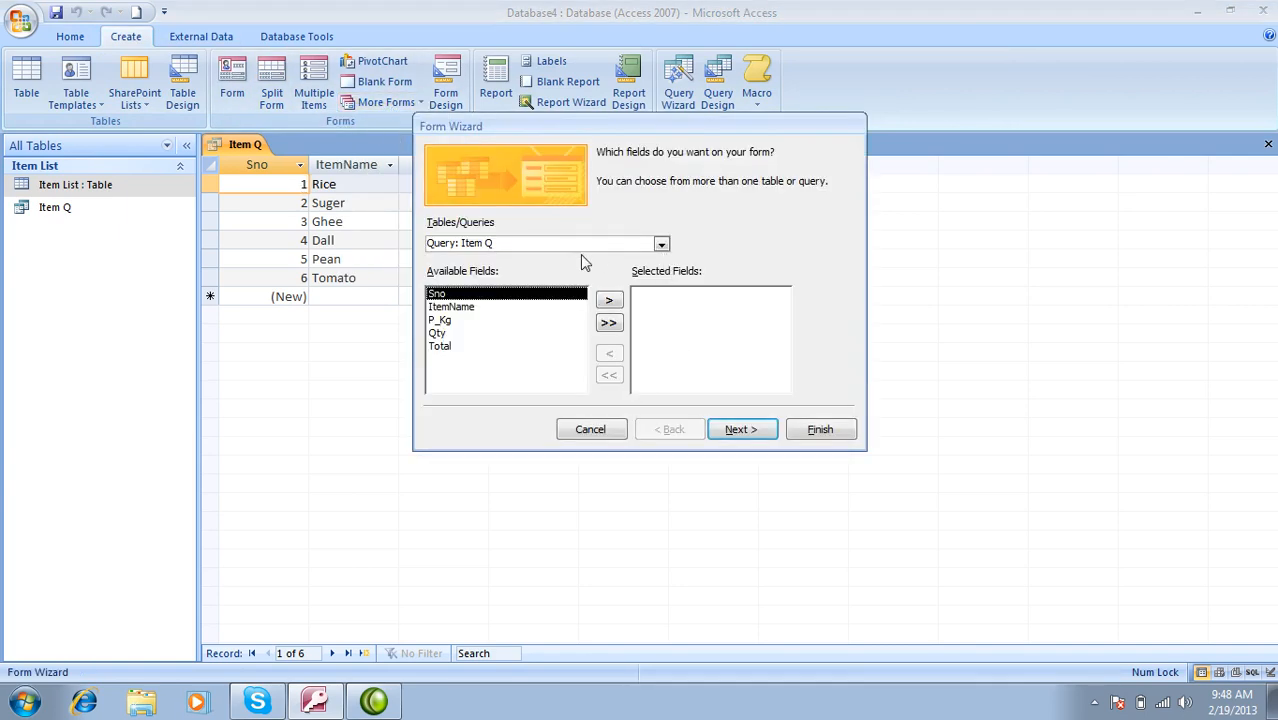
pyautogui.click(608, 322)
pyautogui.click(741, 429)
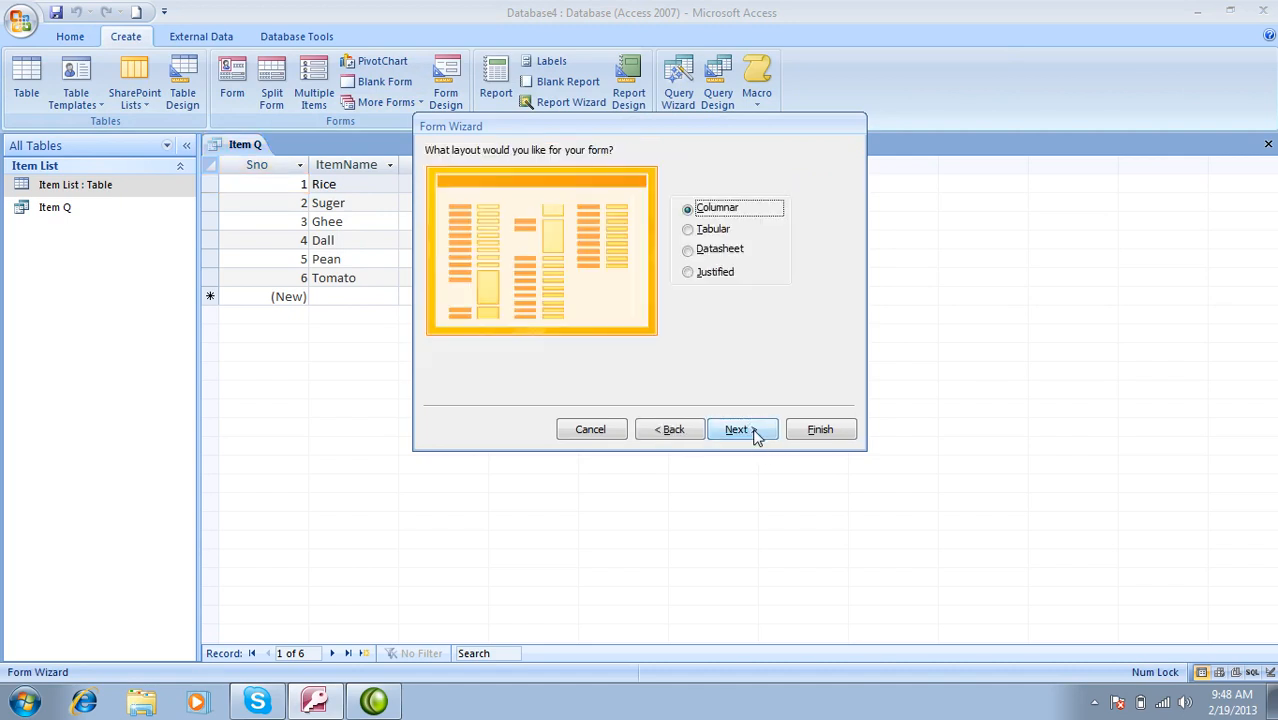
pyautogui.click(699, 234)
pyautogui.click(743, 428)
pyautogui.click(745, 430)
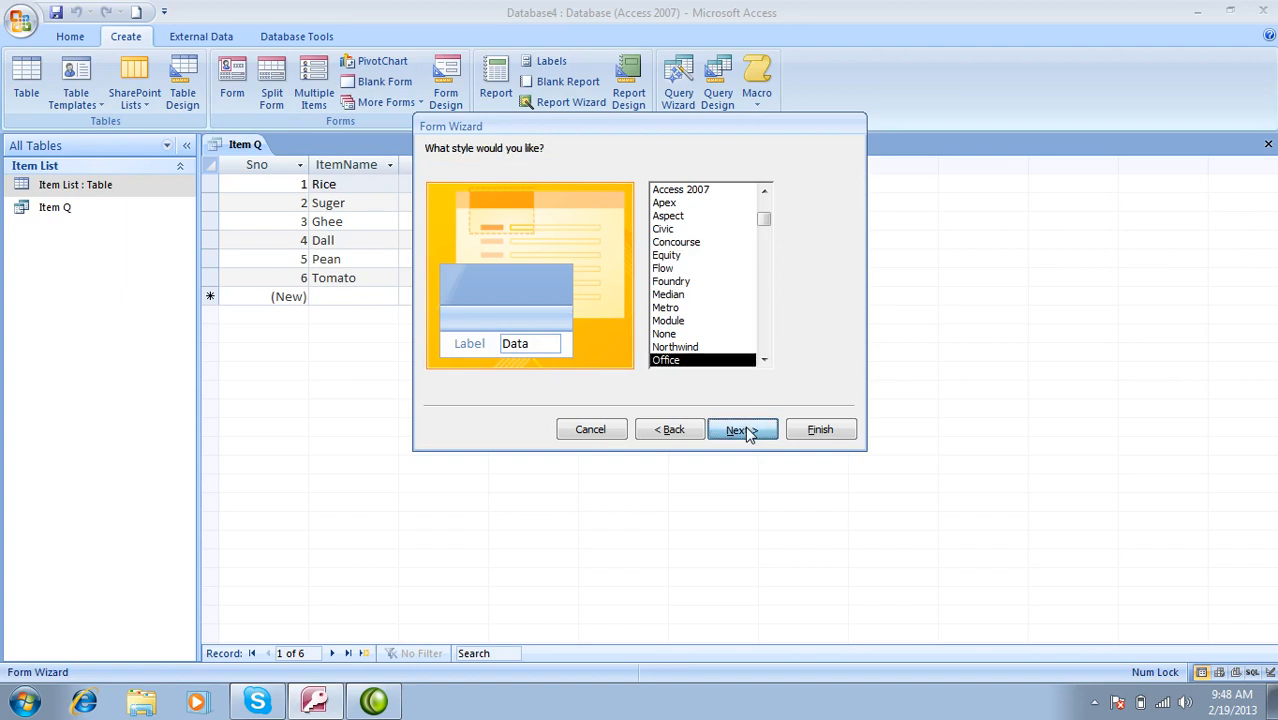
pyautogui.click(816, 428)
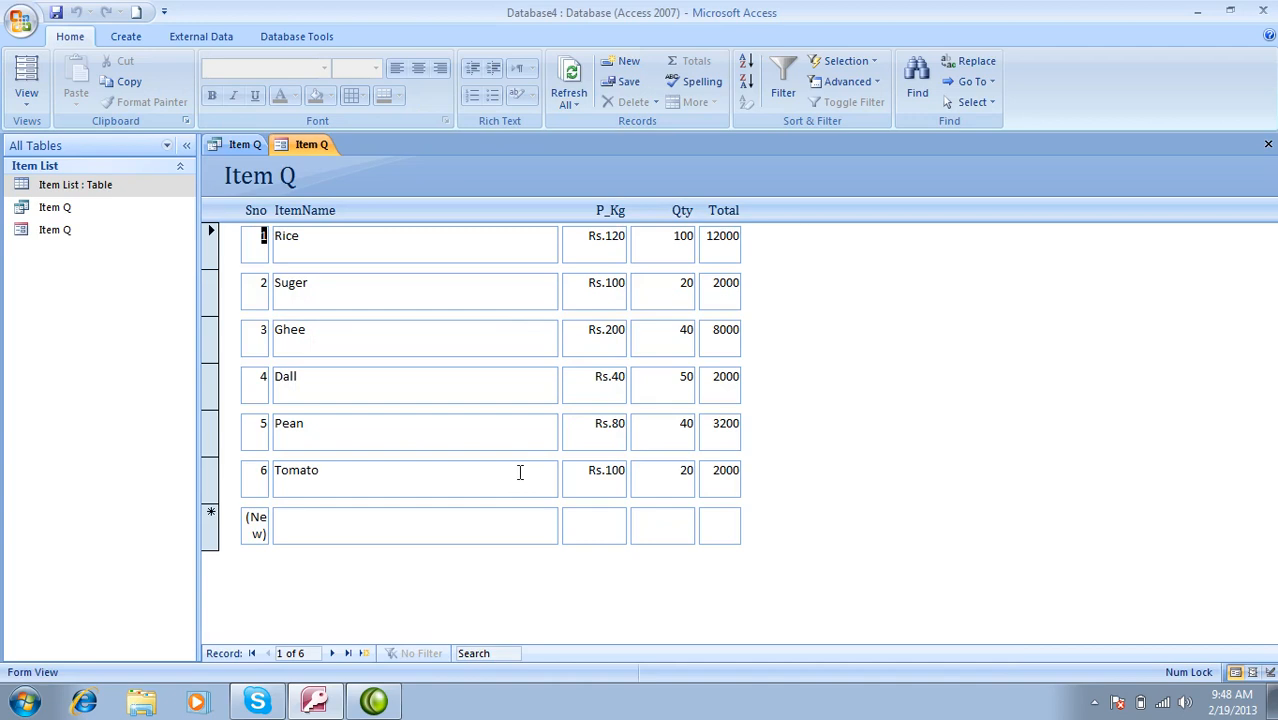
# Step: Switch the Item Q form to Design view and widen the Sno column to about 0.8 inch
pyautogui.click(26, 96)
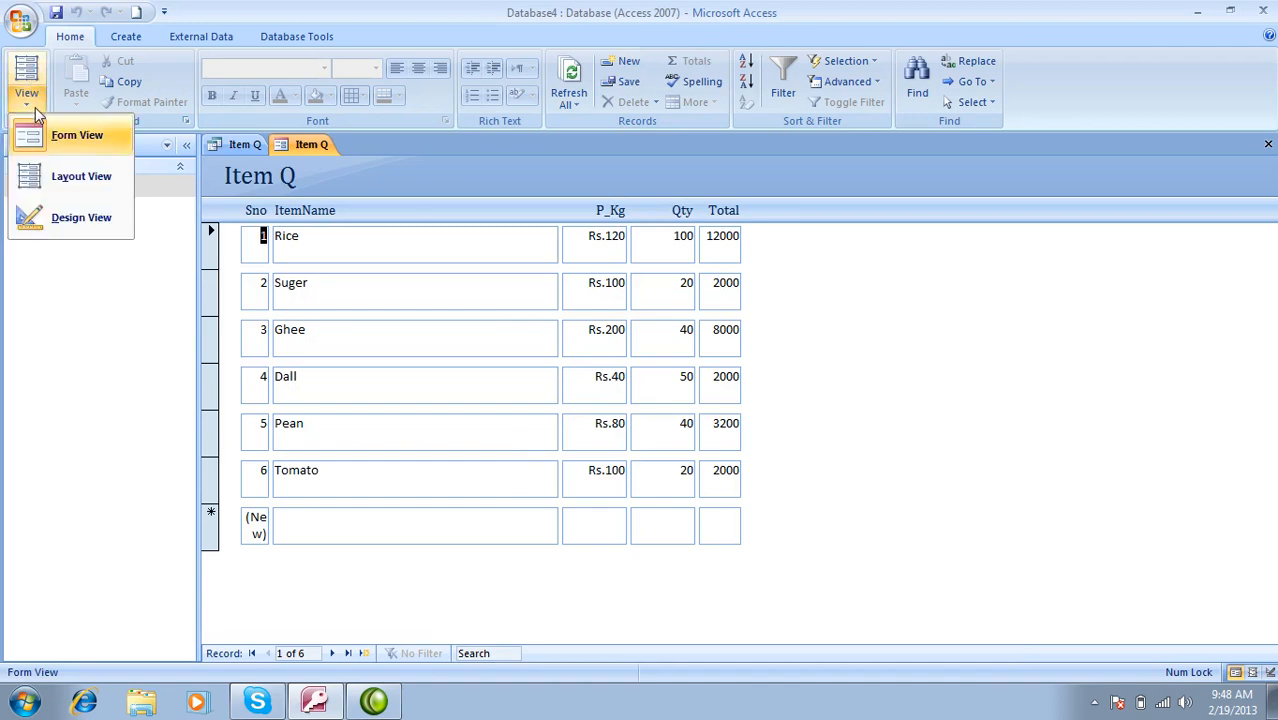
pyautogui.click(47, 219)
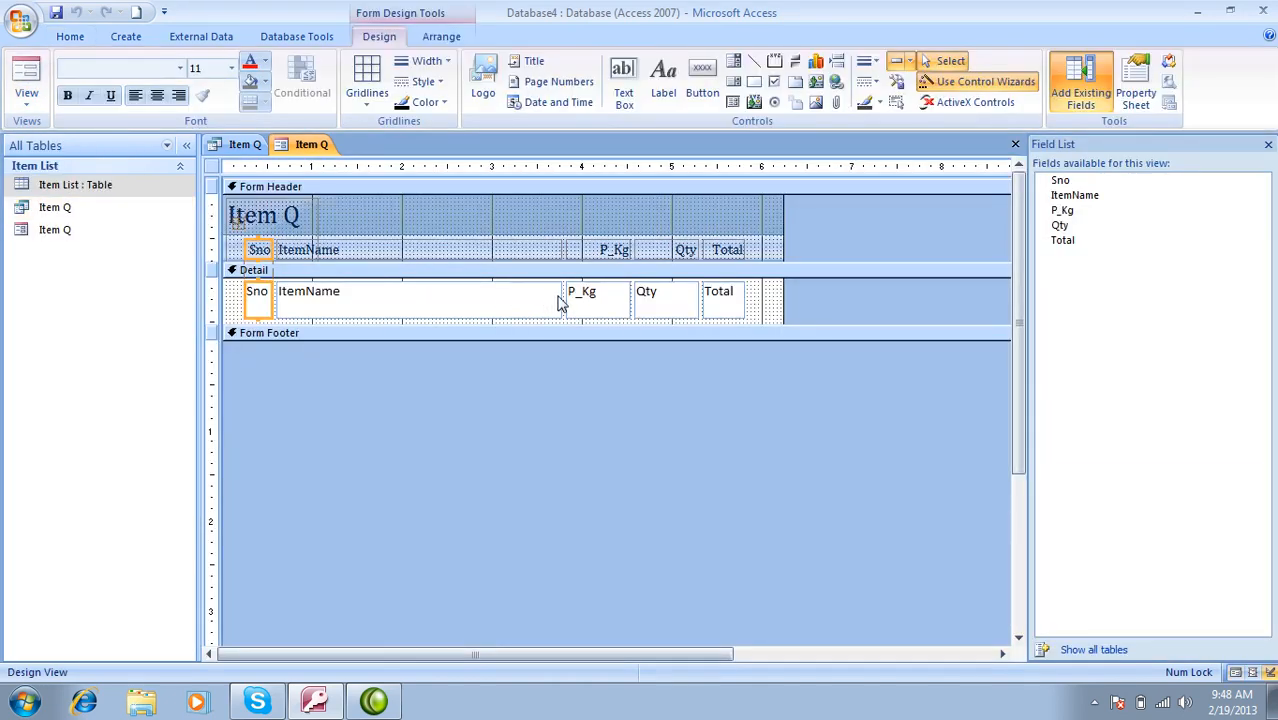
pyautogui.click(563, 301)
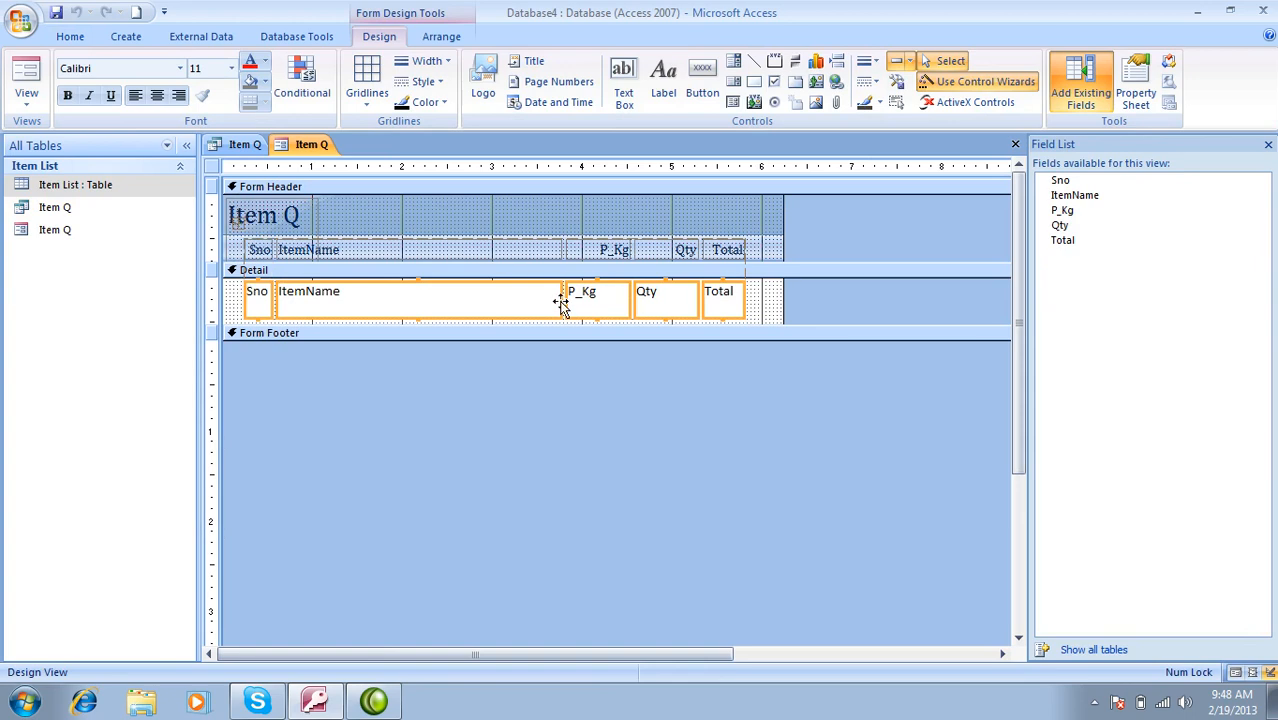
pyautogui.click(560, 294)
pyautogui.moveTo(560, 294); pyautogui.dragTo(530, 297)
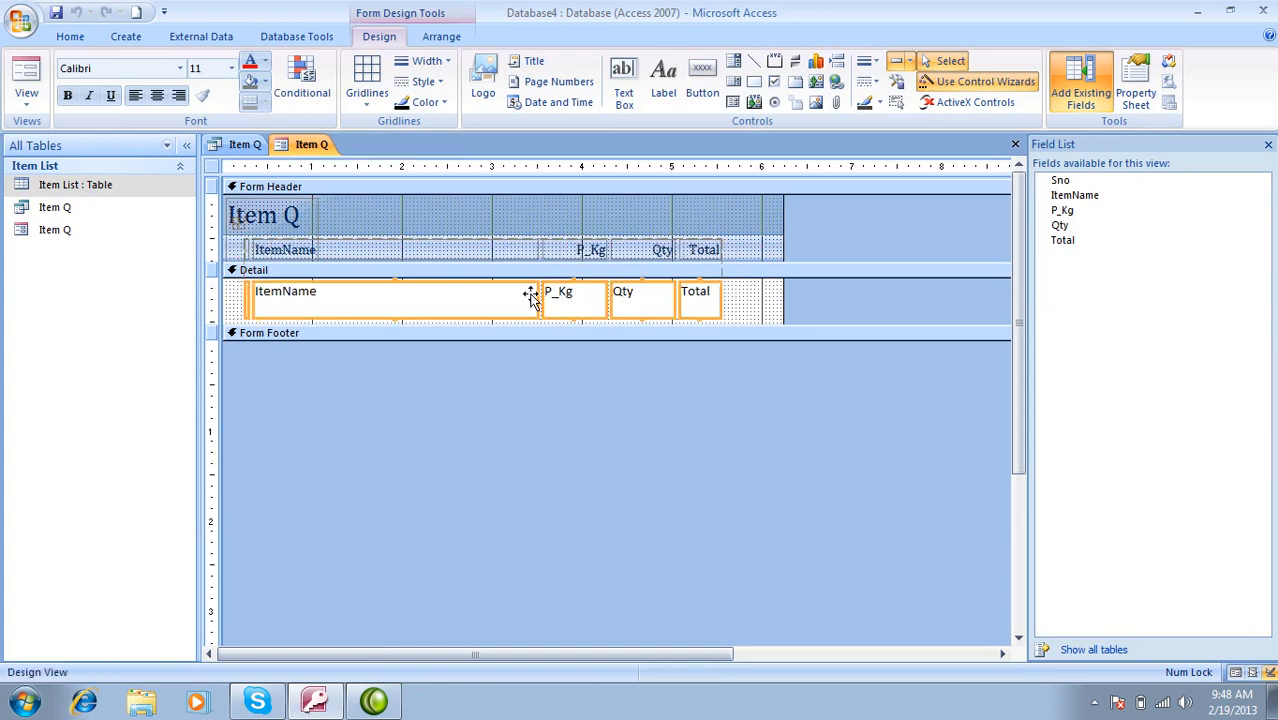
pyautogui.click(721, 297)
pyautogui.moveTo(722, 298); pyautogui.dragTo(784, 300)
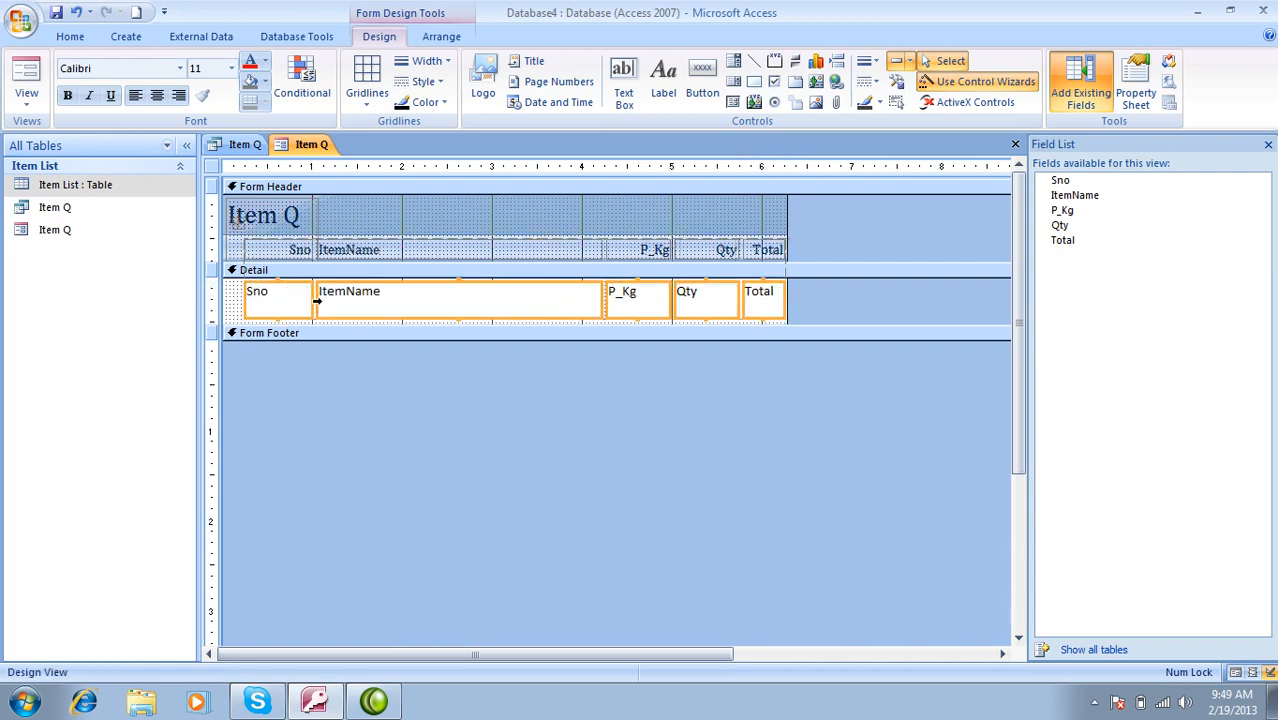
pyautogui.moveTo(313, 305)
pyautogui.mouseDown()
pyautogui.moveTo(355, 303)
pyautogui.moveTo(314, 305)
pyautogui.mouseUp()
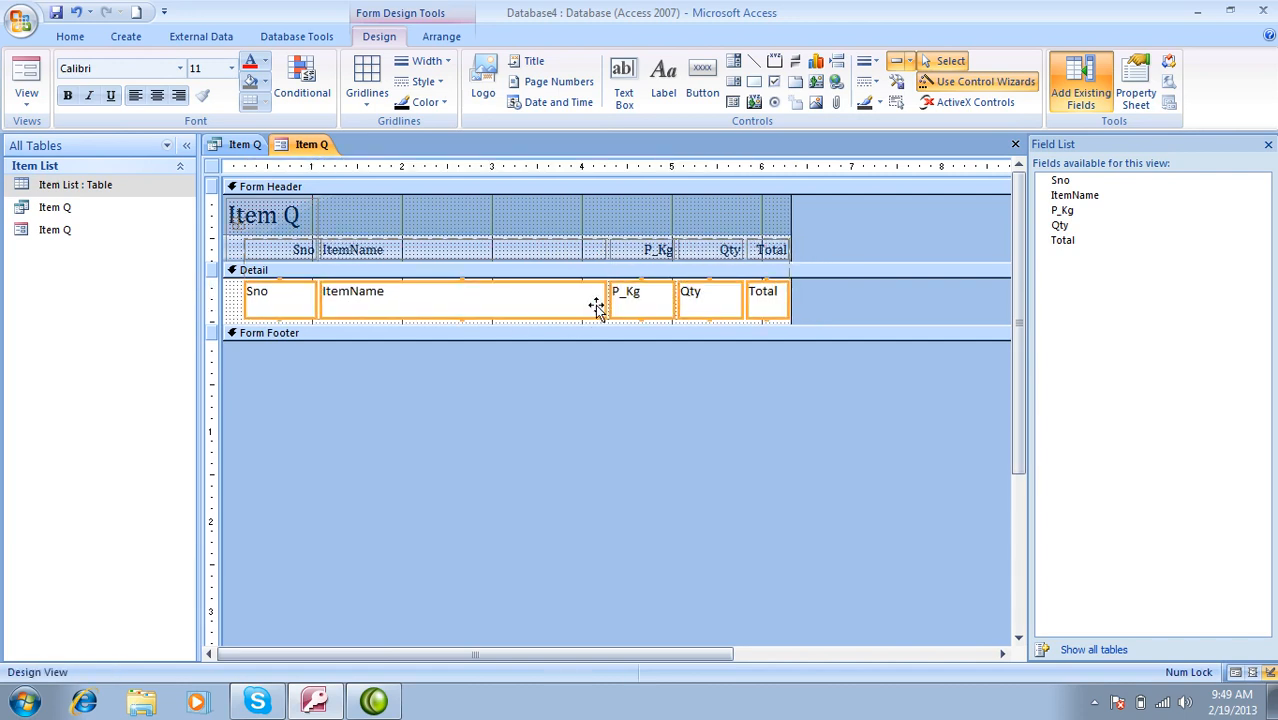
pyautogui.moveTo(604, 296)
pyautogui.mouseDown()
pyautogui.moveTo(565, 297)
pyautogui.moveTo(607, 296)
pyautogui.mouseUp()
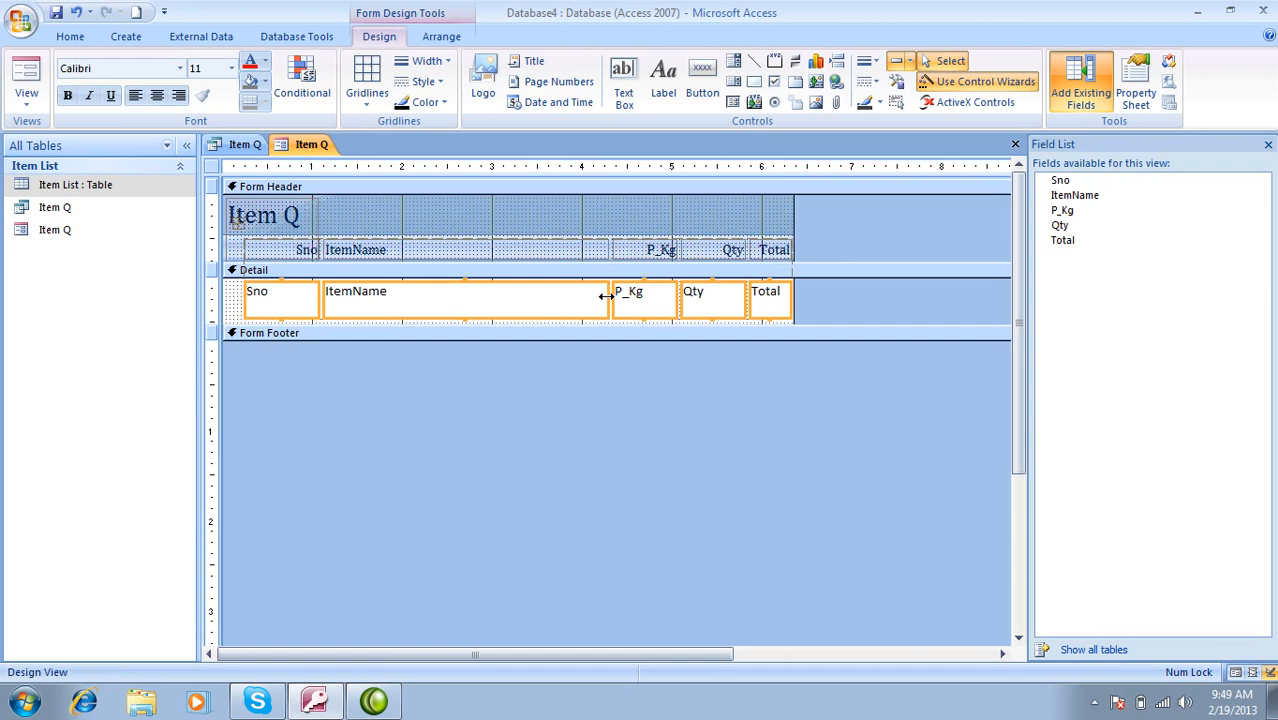
# Step: Narrow the ItemName column to about 1.2 inches and reduce the height of the detail fields to about 0.3 inch
pyautogui.click(603, 253)
pyautogui.click(603, 252)
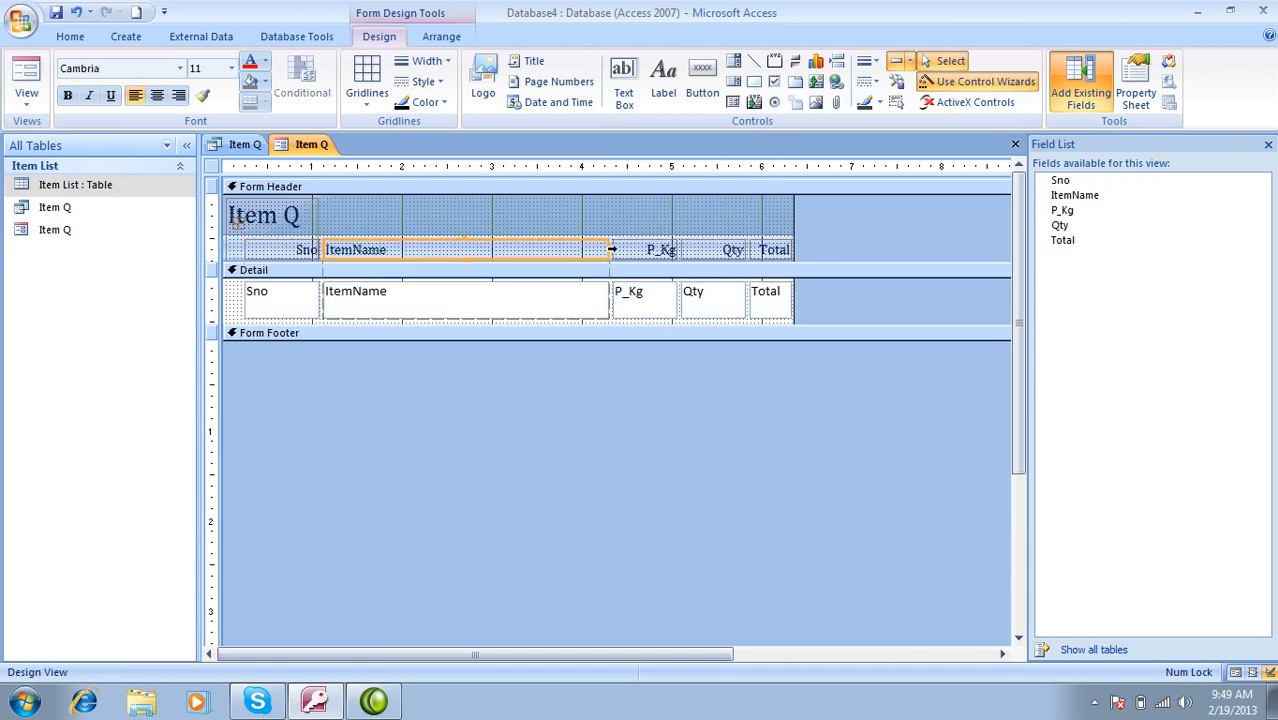
pyautogui.moveTo(610, 249); pyautogui.dragTo(430, 251)
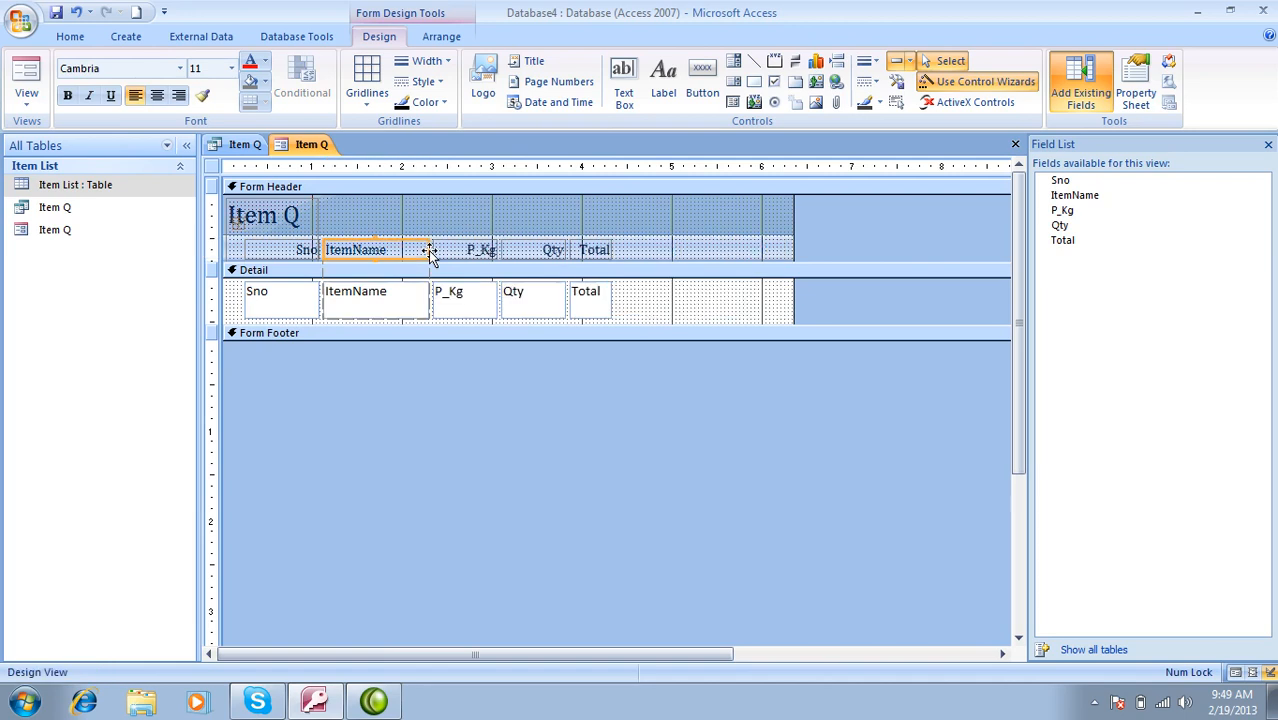
pyautogui.click(541, 308)
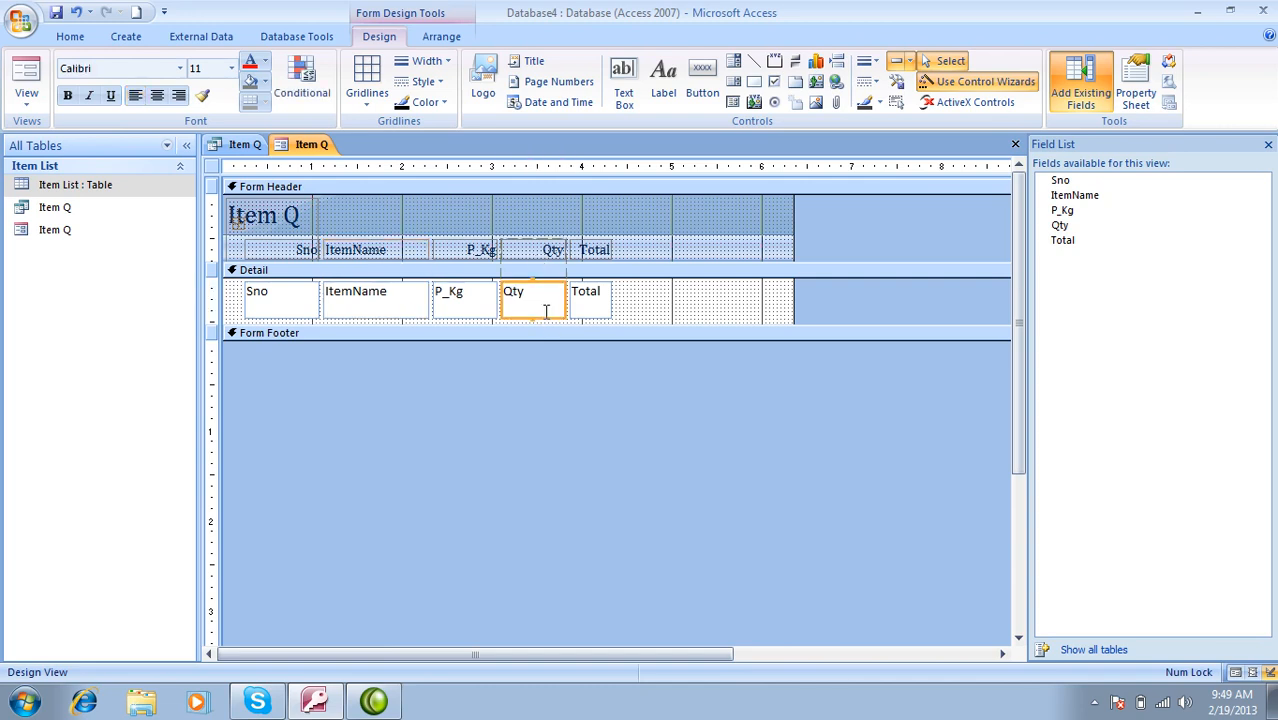
pyautogui.moveTo(530, 320)
pyautogui.mouseDown()
pyautogui.moveTo(536, 306)
pyautogui.moveTo(534, 337)
pyautogui.moveTo(543, 314)
pyautogui.mouseUp()
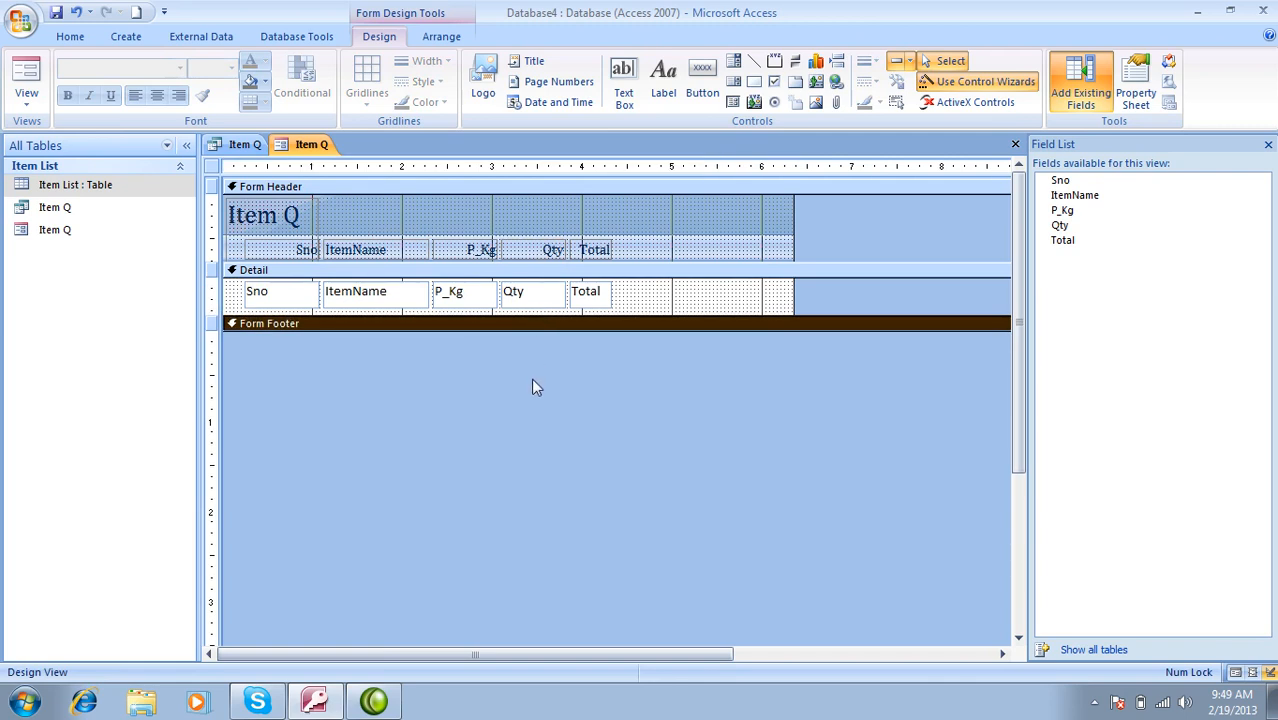
# Step: Try to center the Sno, ItemName, P_Kg, Qty and Total labels in the form header, and close the form
pyautogui.click(428, 245)
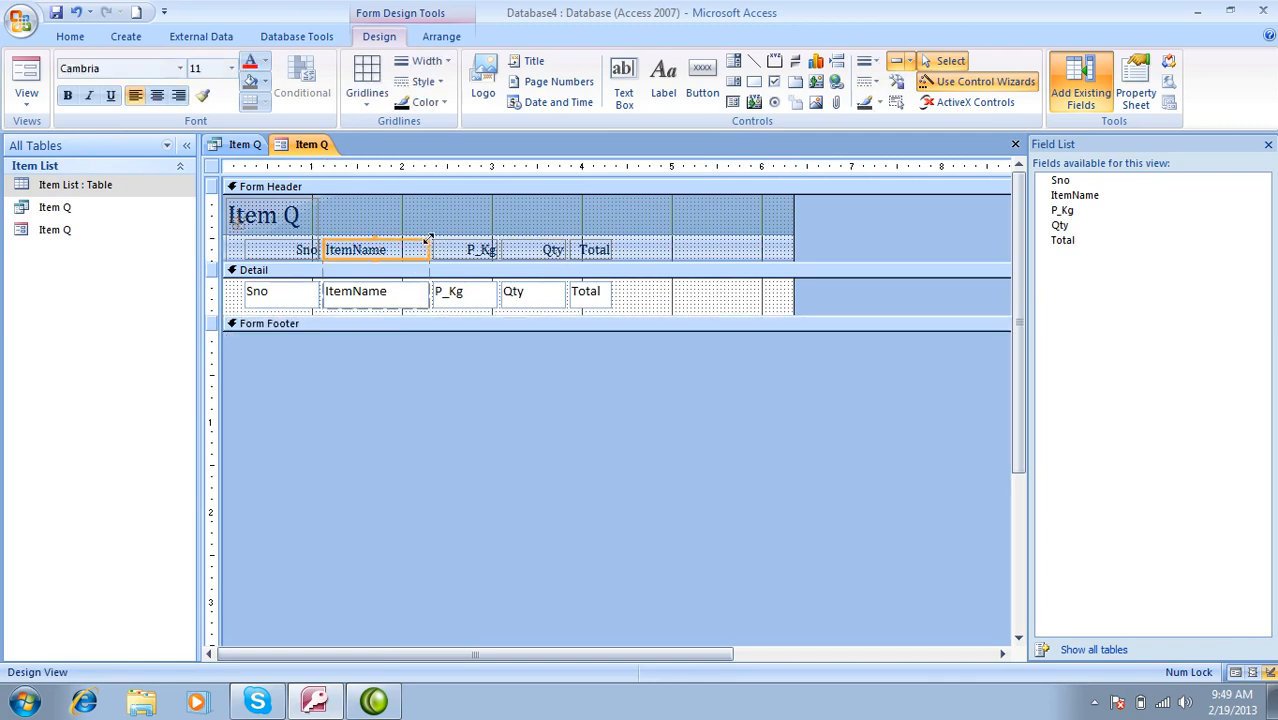
pyautogui.keyDown('shift'); pyautogui.click(296, 252); pyautogui.keyUp('shift')
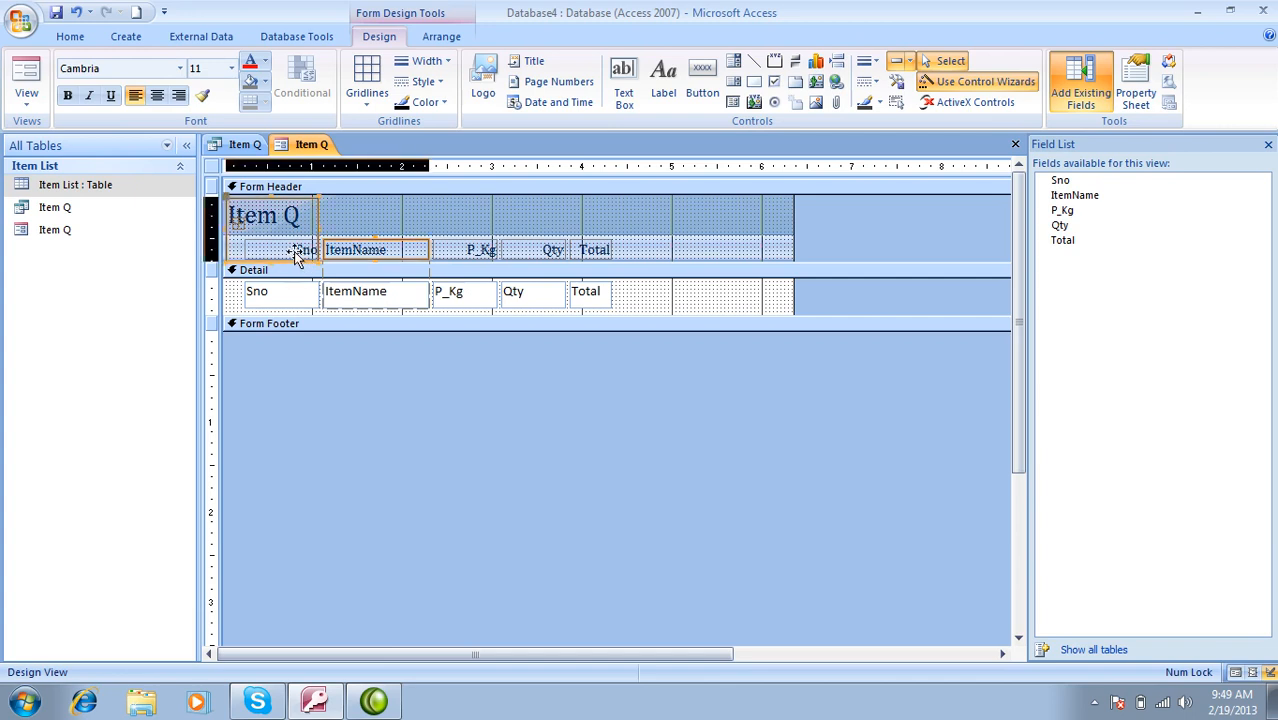
pyautogui.keyDown('shift'); pyautogui.click(465, 252); pyautogui.keyUp('shift')
pyautogui.keyDown('shift'); pyautogui.click(545, 251); pyautogui.keyUp('shift')
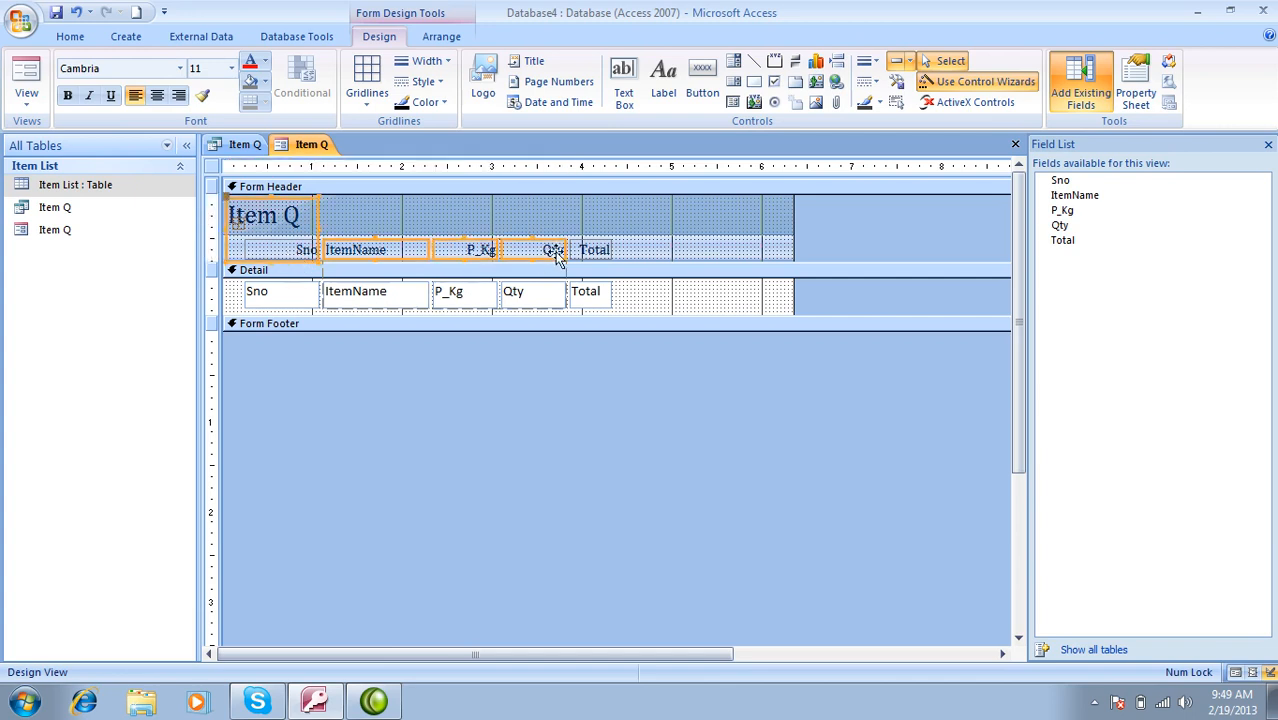
pyautogui.keyDown('shift'); pyautogui.click(592, 249); pyautogui.keyUp('shift')
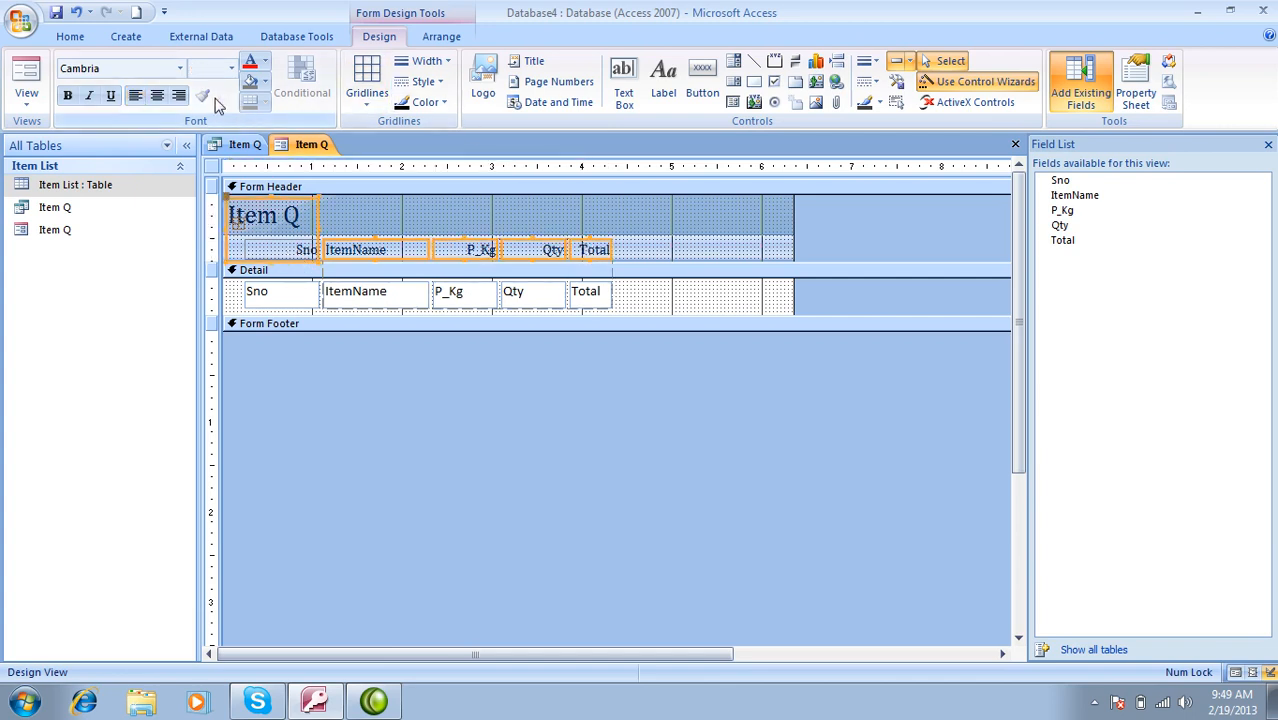
pyautogui.click(160, 97)
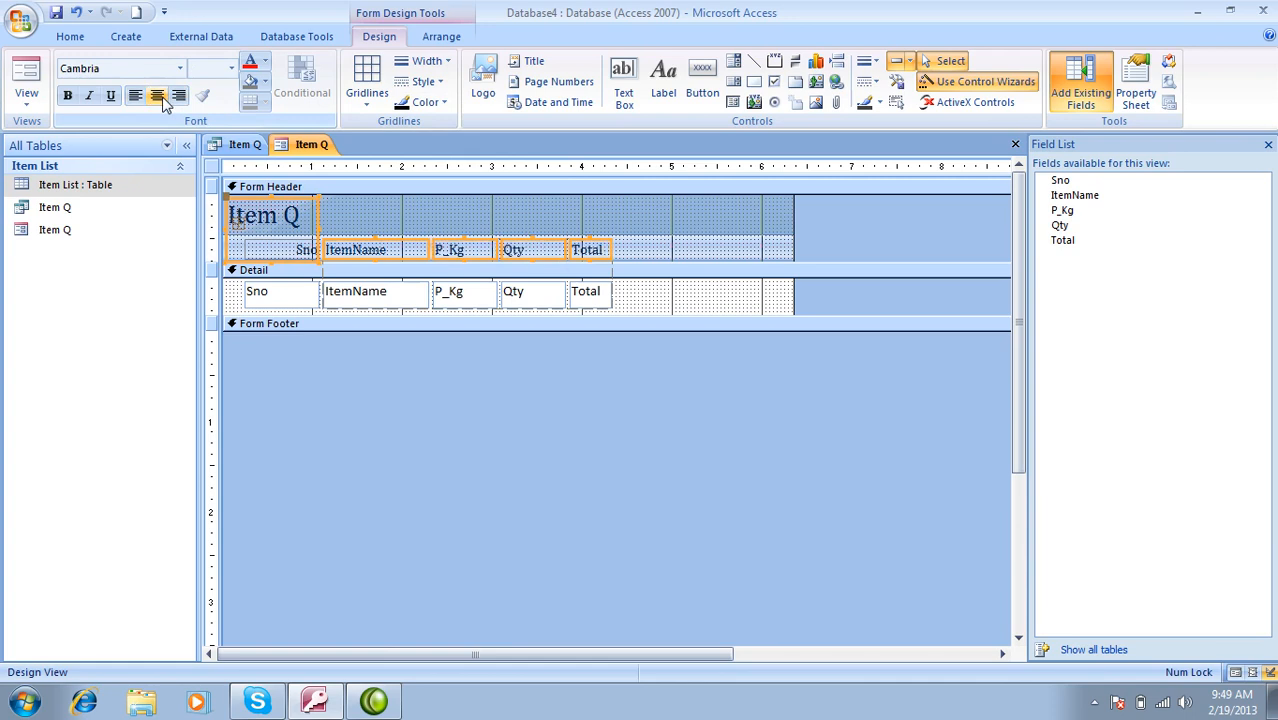
pyautogui.click(476, 427)
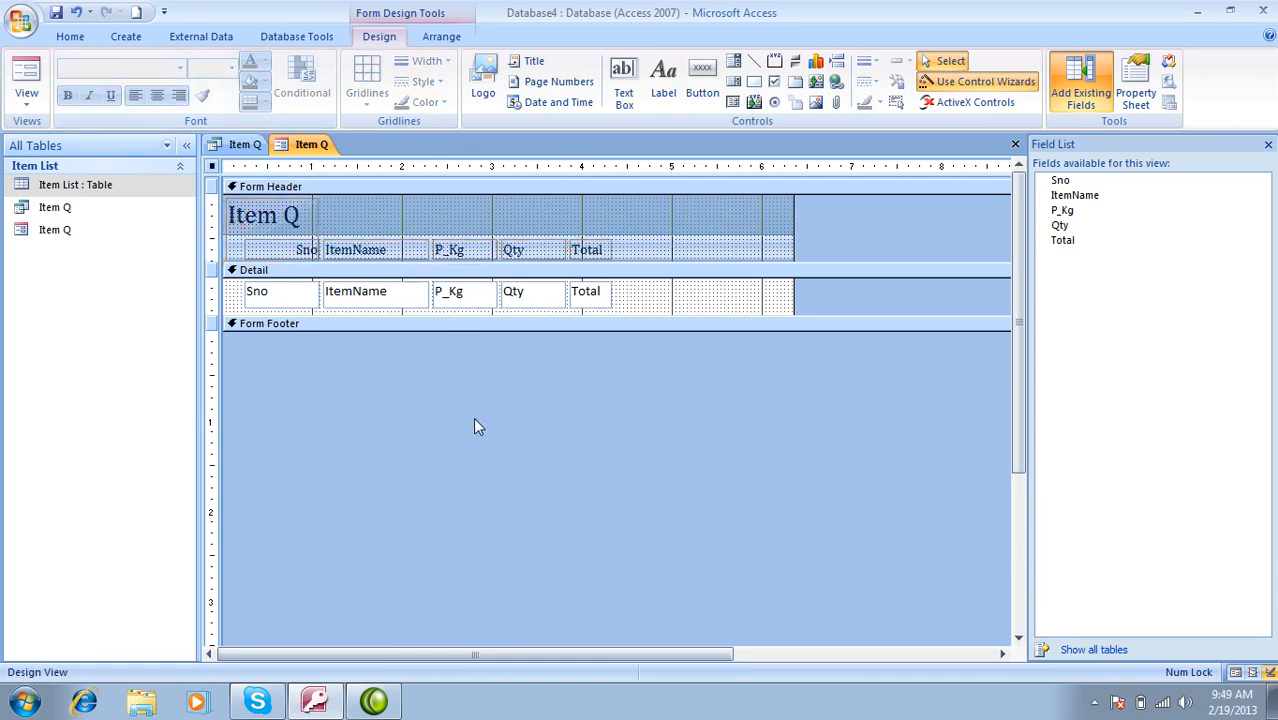
pyautogui.click(1015, 144)
# Step: Open the Item Q form and add a new record for Potato with P_Kg 50 and Qty 20
pyautogui.doubleClick(45, 230)
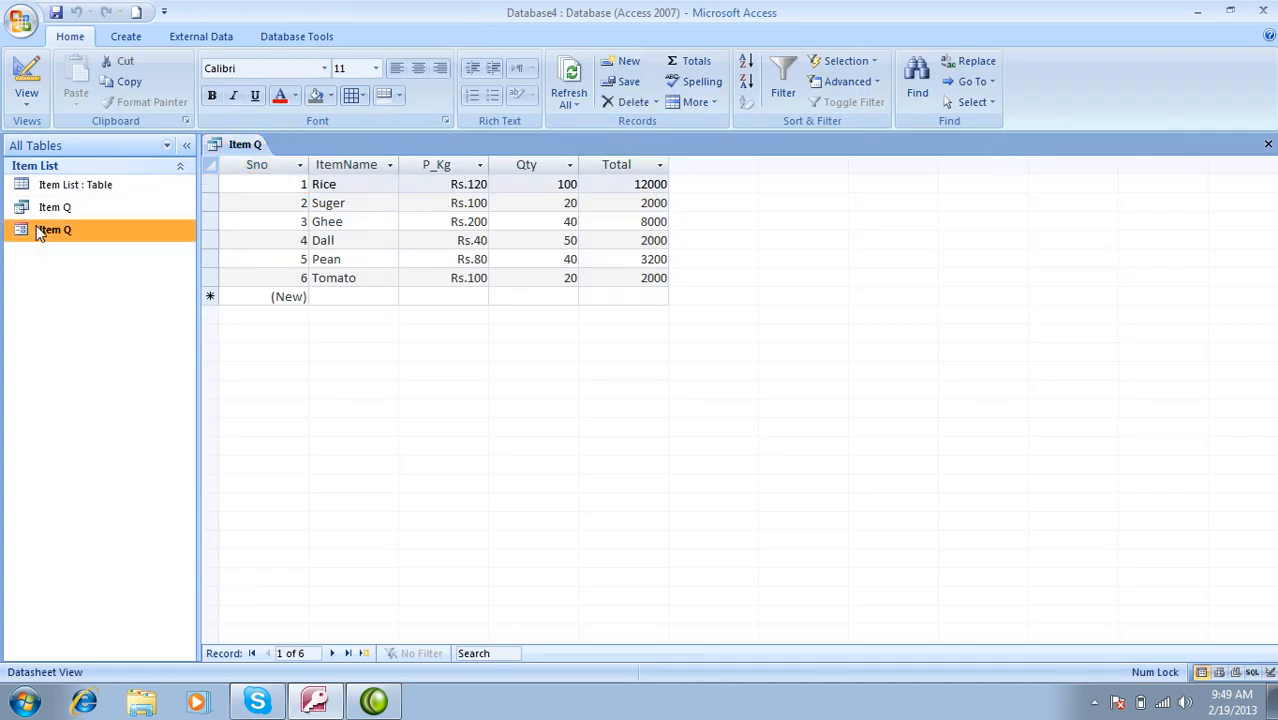
pyautogui.press('Tab')
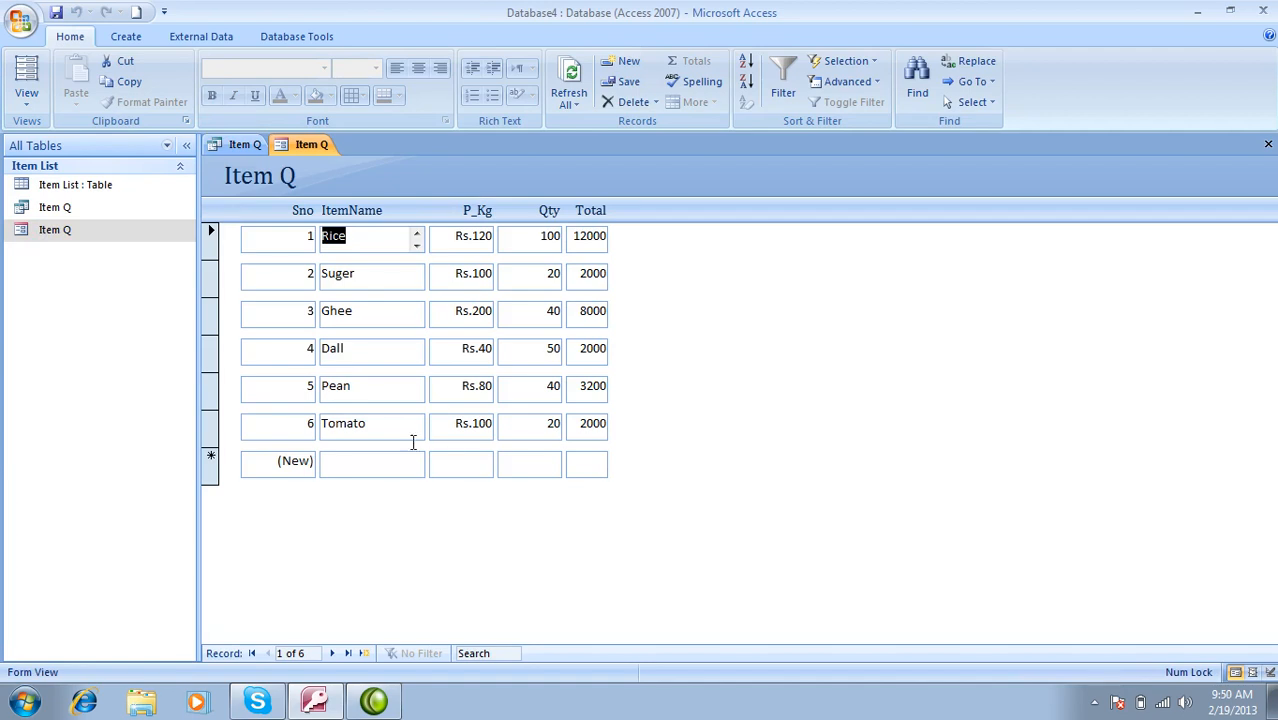
pyautogui.click(371, 472)
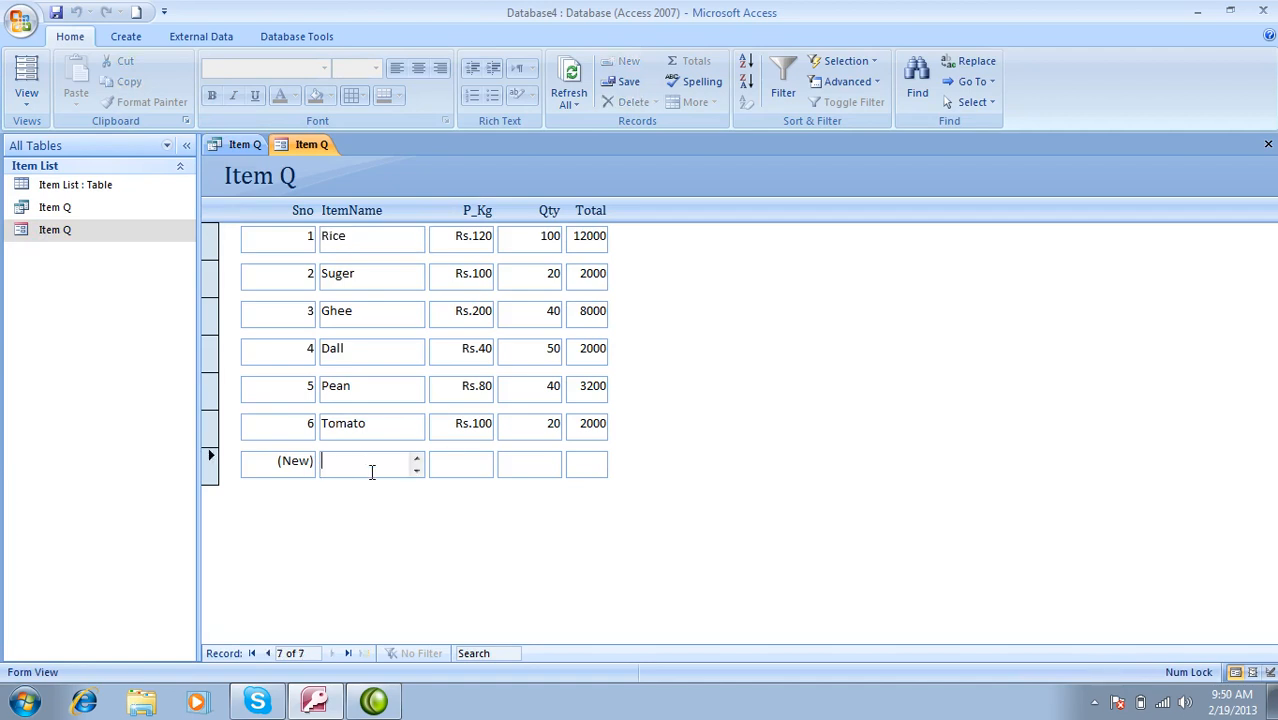
pyautogui.write('Potato')
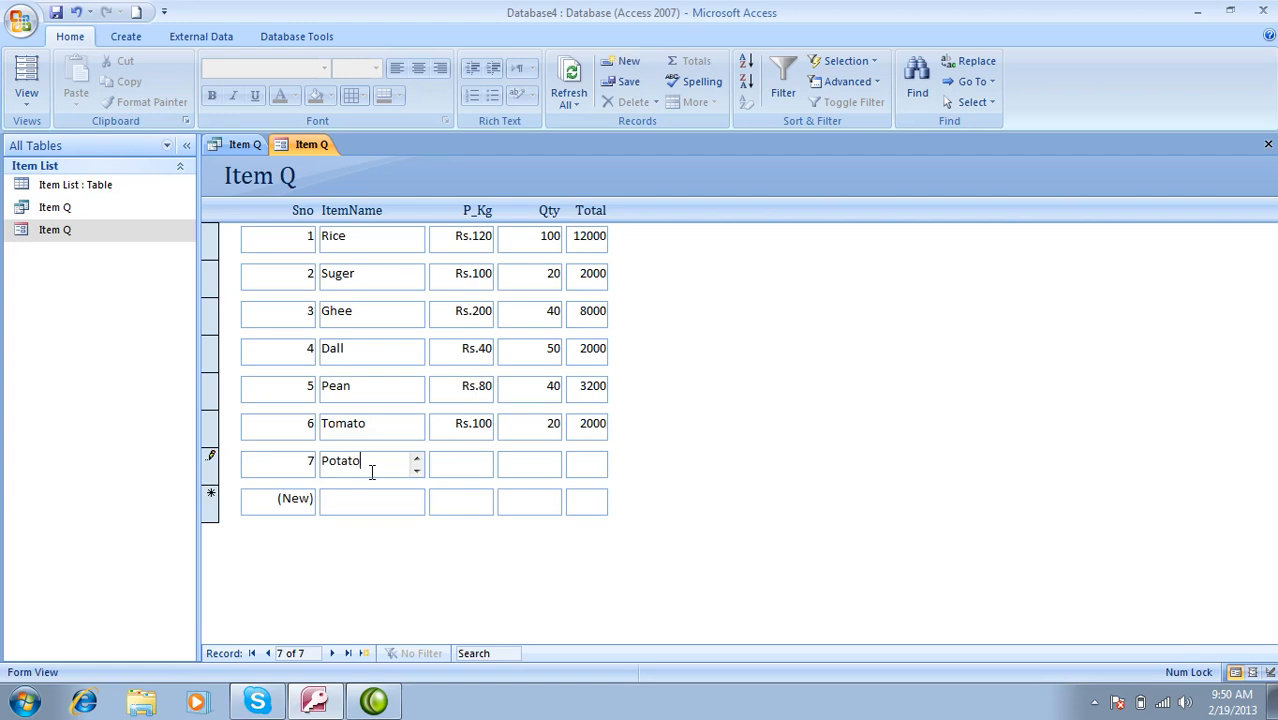
pyautogui.click(471, 471)
pyautogui.press('Tab')
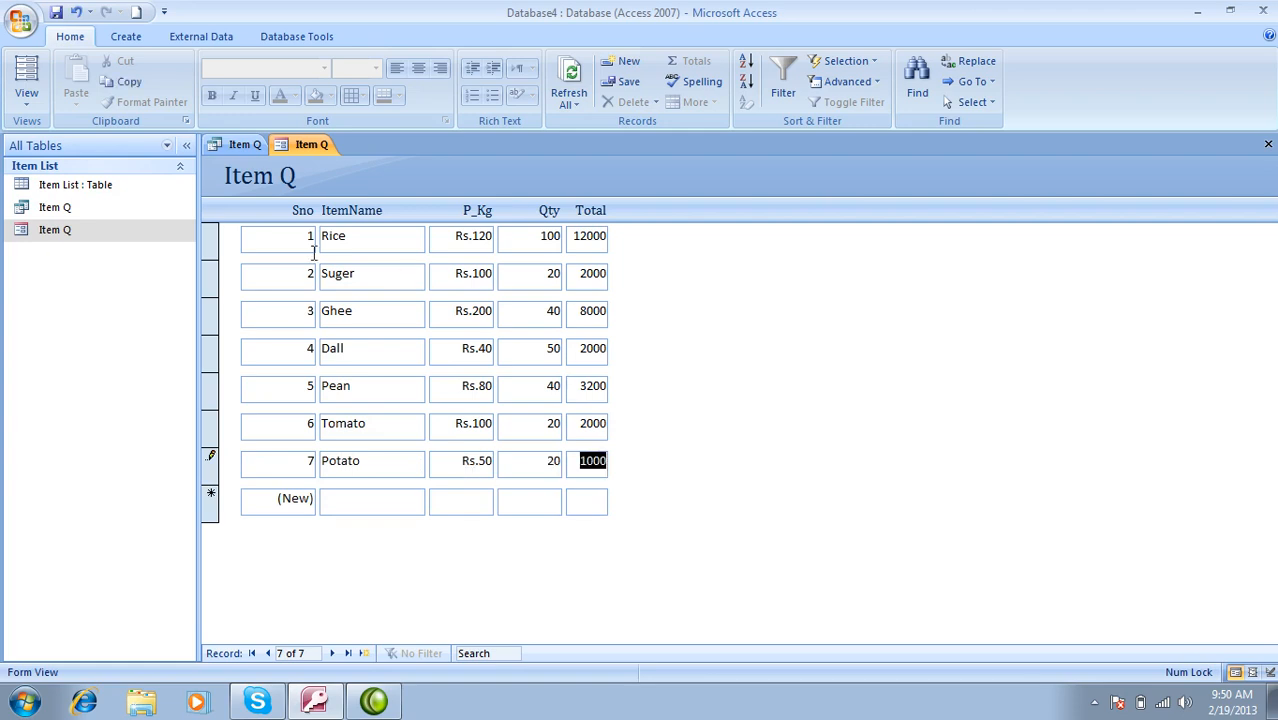
# Step: Open the Item List table, hide the Field List and close all open objects
pyautogui.doubleClick(90, 196)
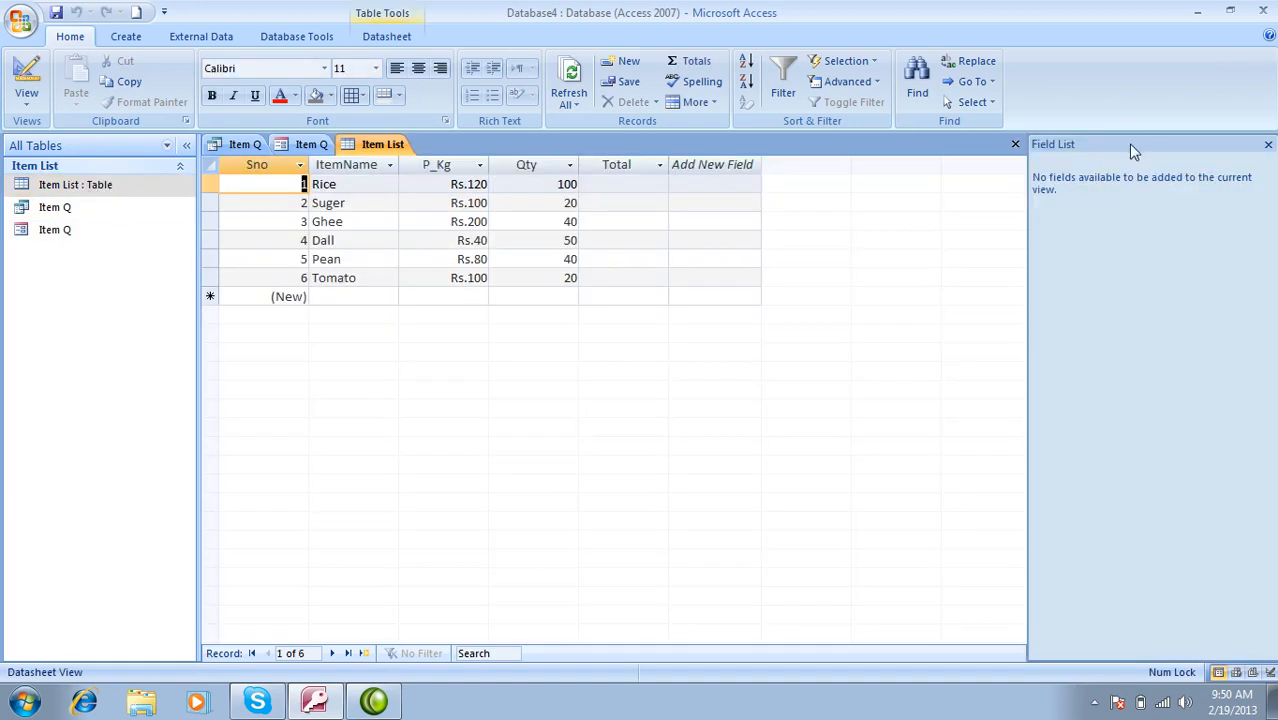
pyautogui.click(1265, 147)
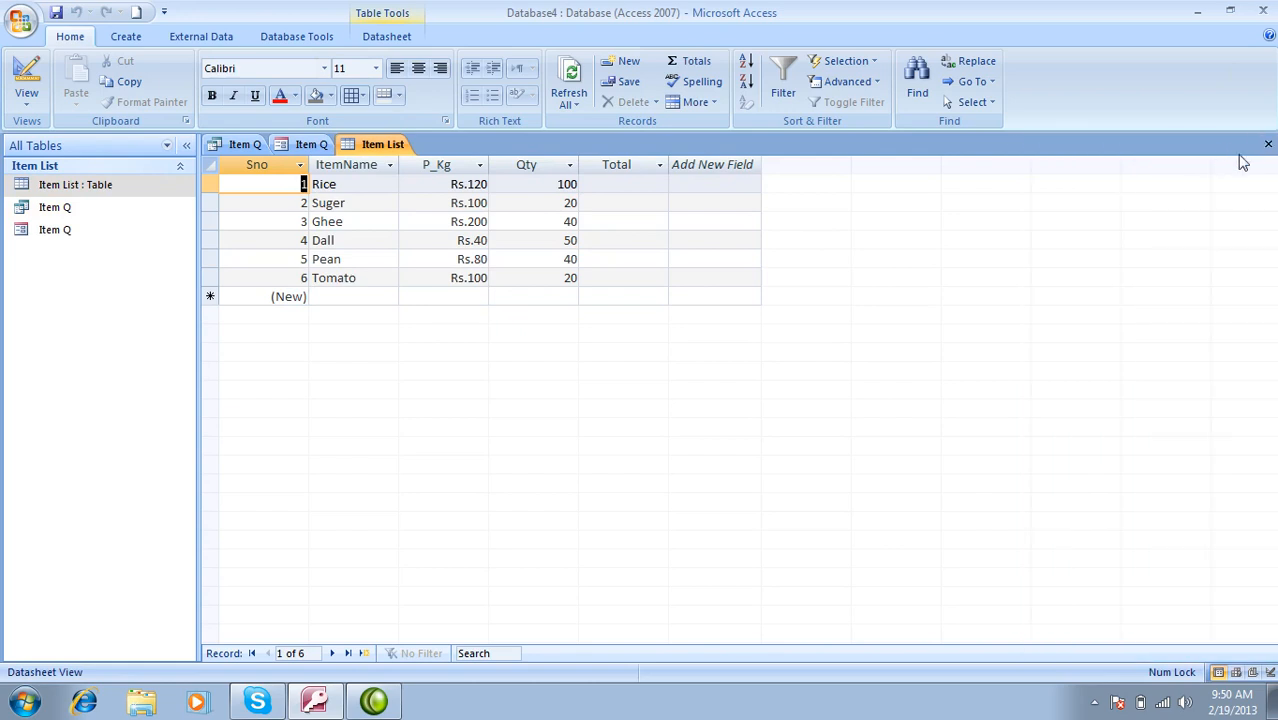
pyautogui.click(1267, 147)
pyautogui.click(1267, 147)
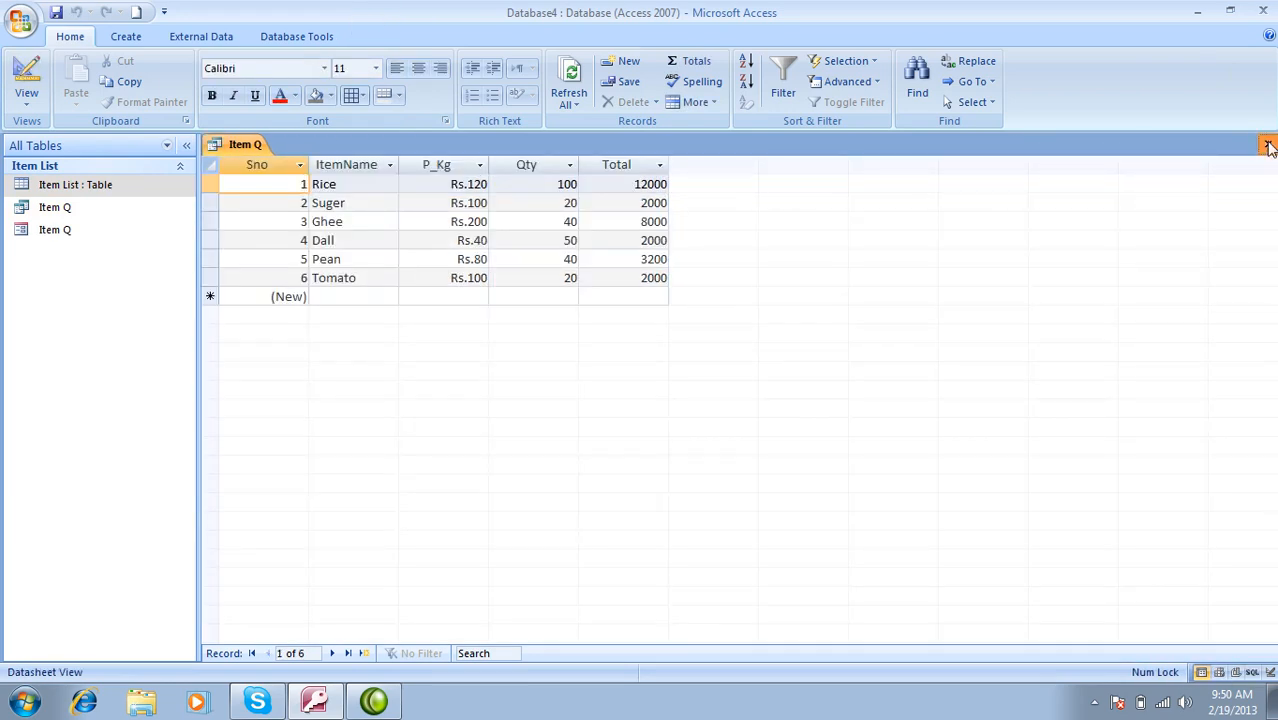
pyautogui.click(1267, 145)
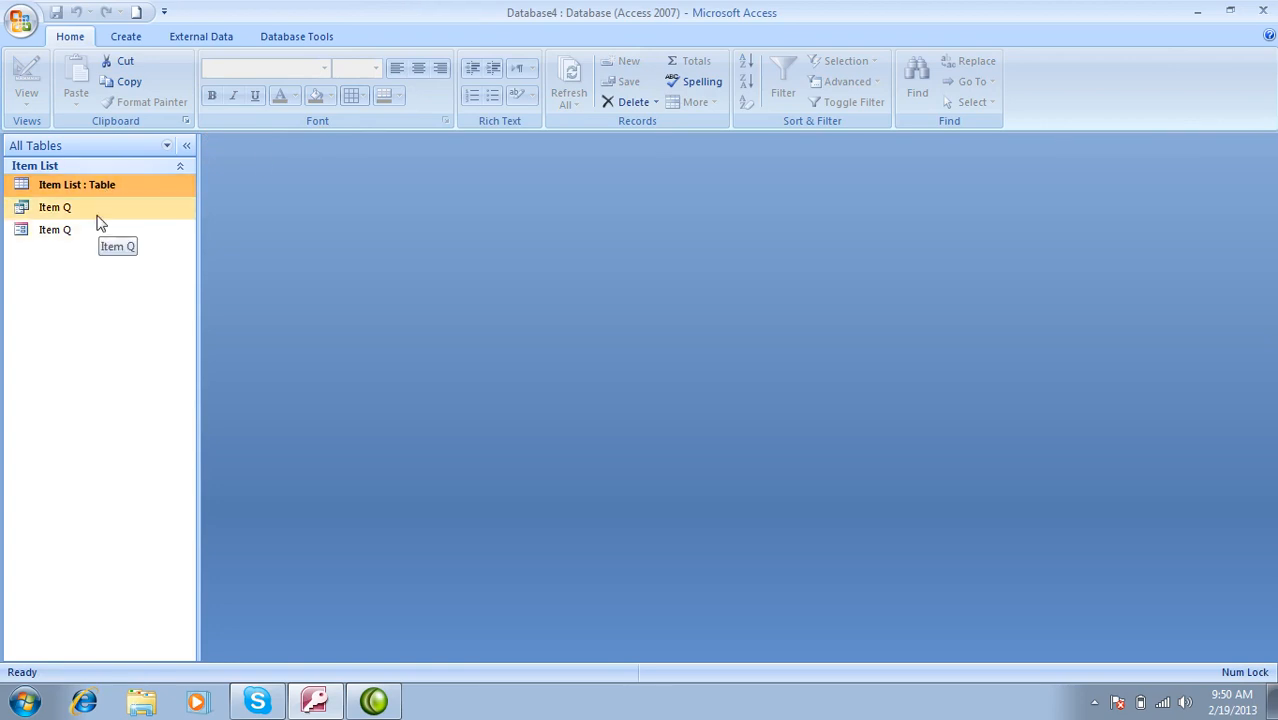
# Step: Open the Item List table, Item Q query and Item Q form to check the Potato record, and close the form and query
pyautogui.doubleClick(86, 188)
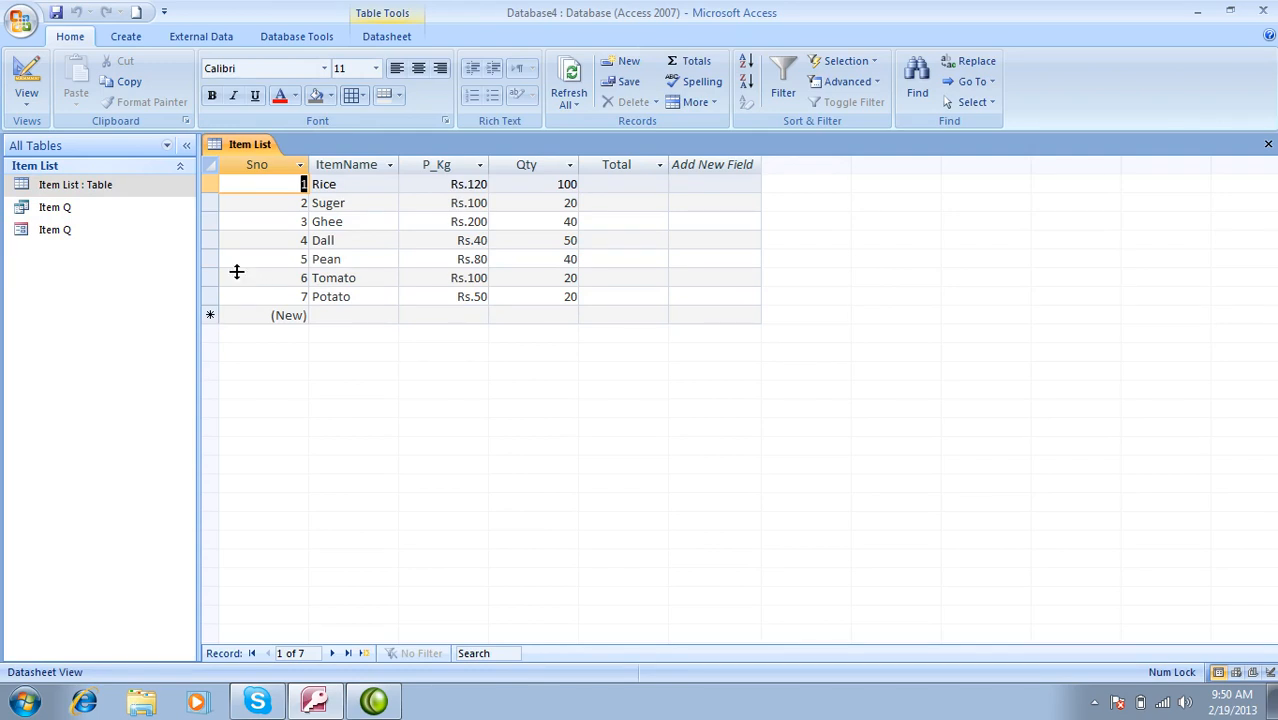
pyautogui.click(62, 210)
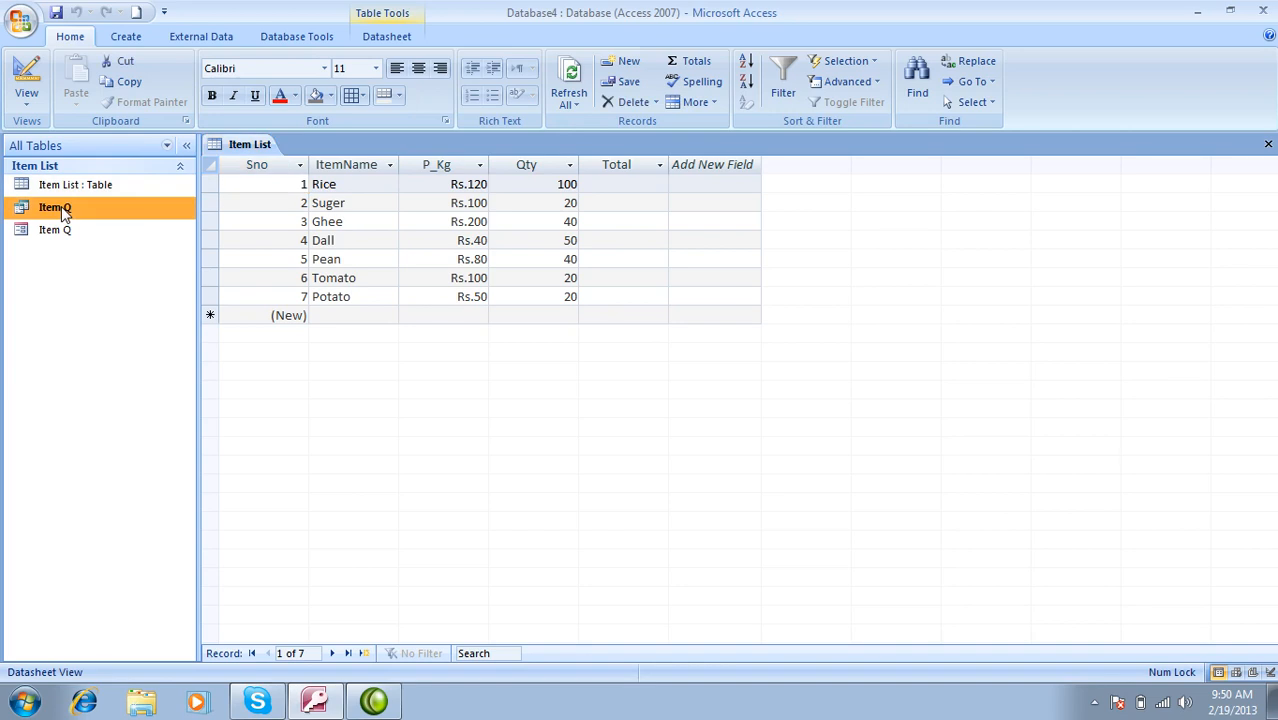
pyautogui.doubleClick(62, 210)
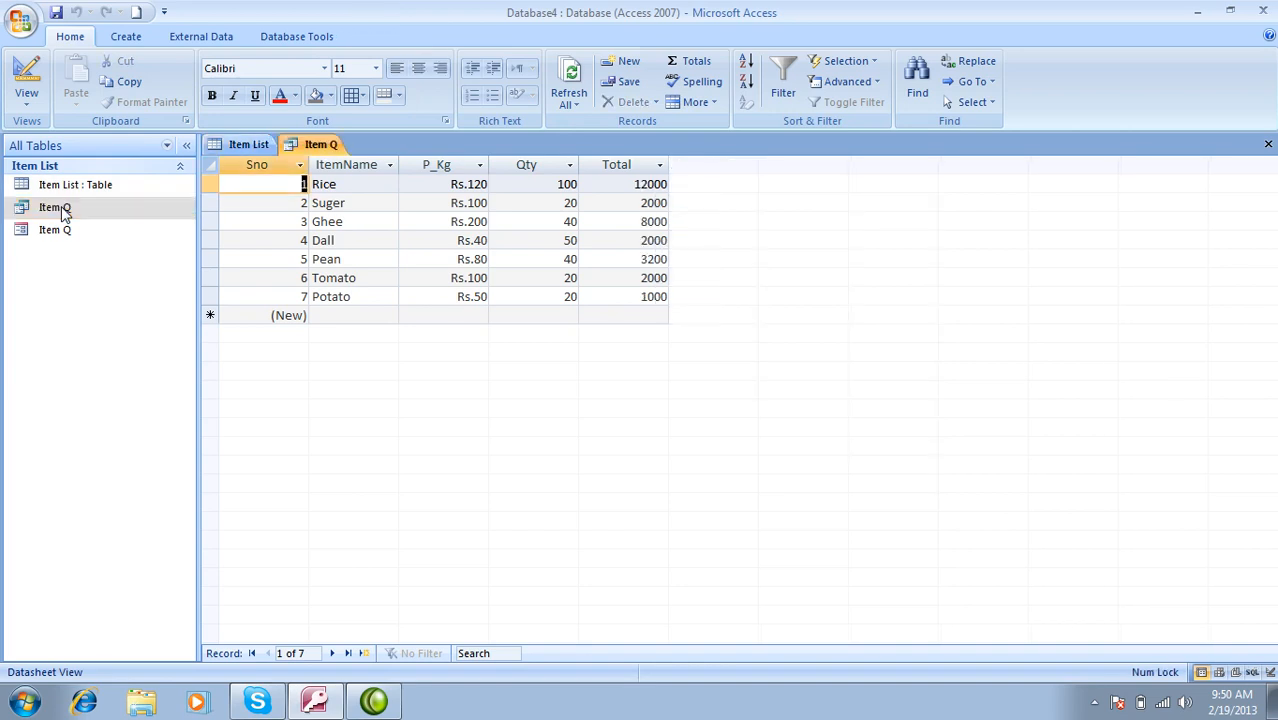
pyautogui.click(103, 234)
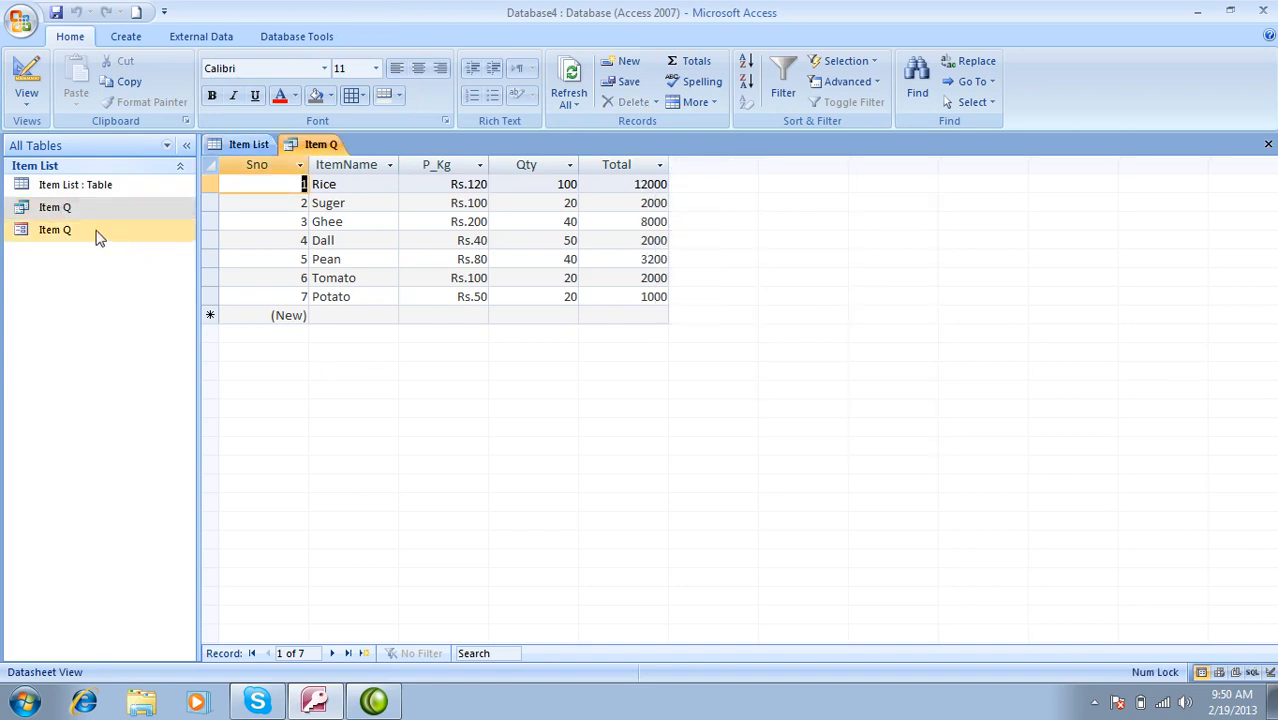
pyautogui.doubleClick(91, 234)
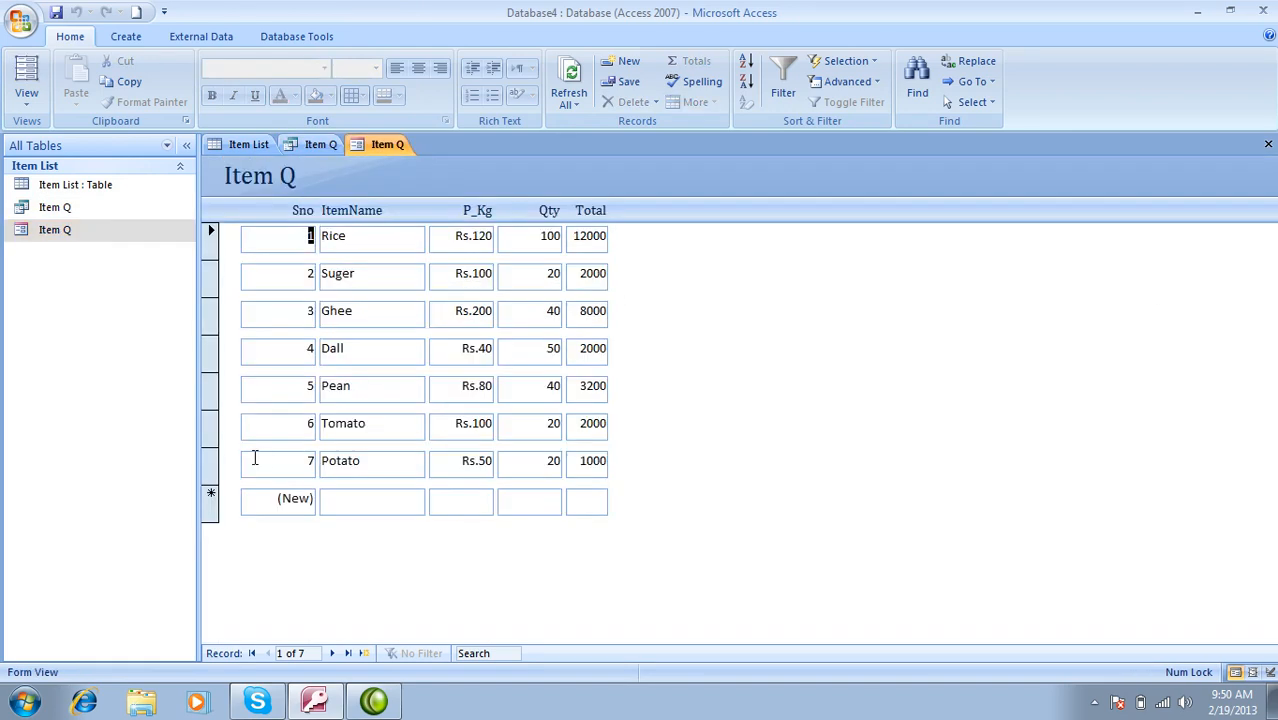
pyautogui.moveTo(278, 463); pyautogui.dragTo(497, 470)
pyautogui.click(211, 462)
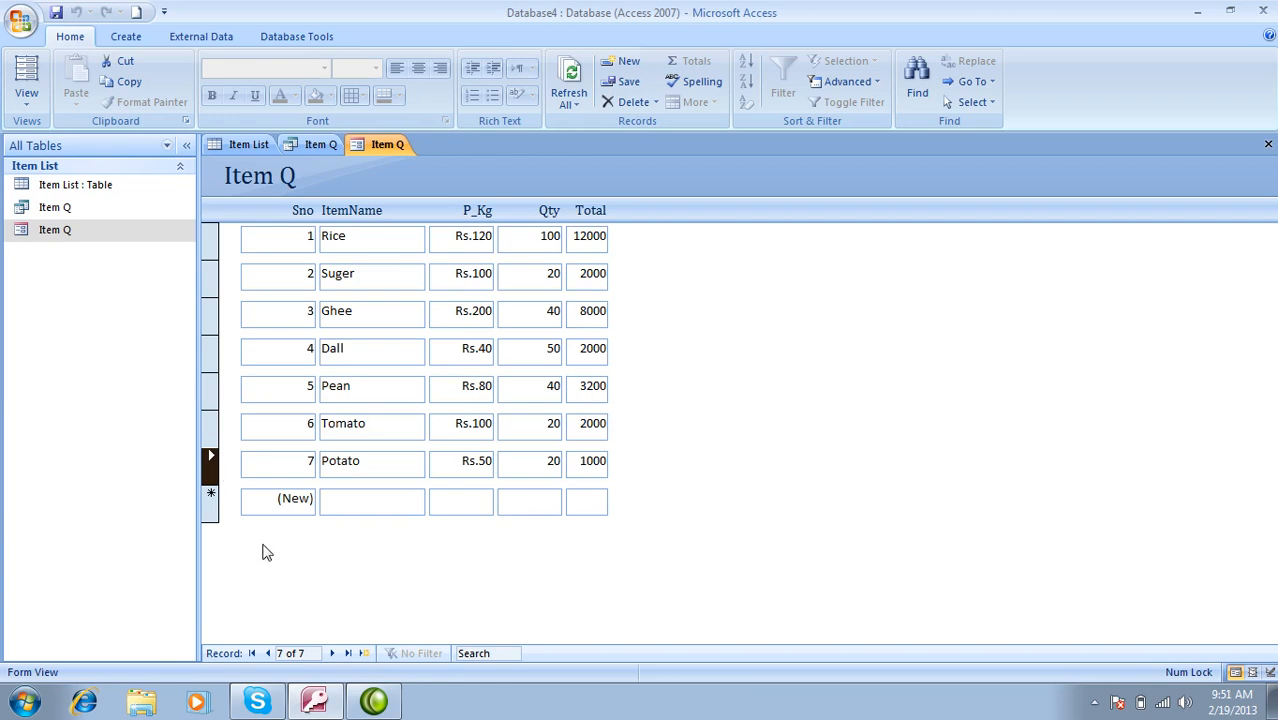
pyautogui.click(1268, 144)
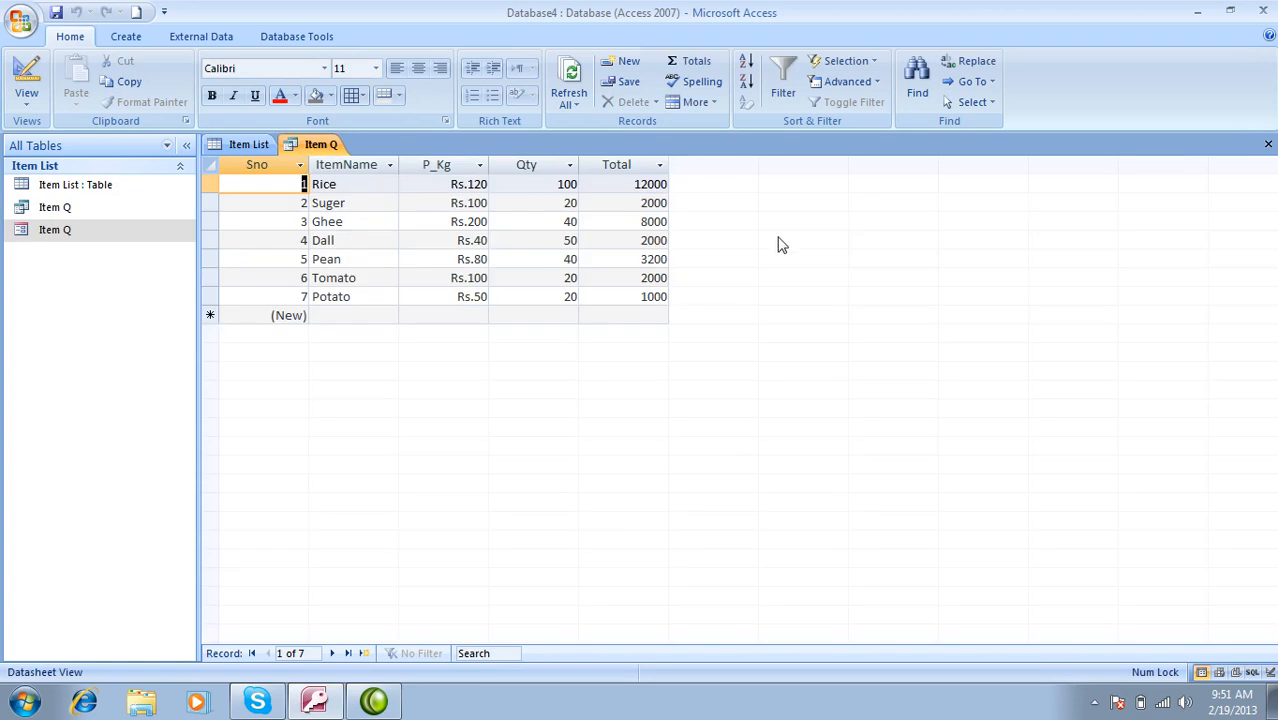
pyautogui.click(1268, 144)
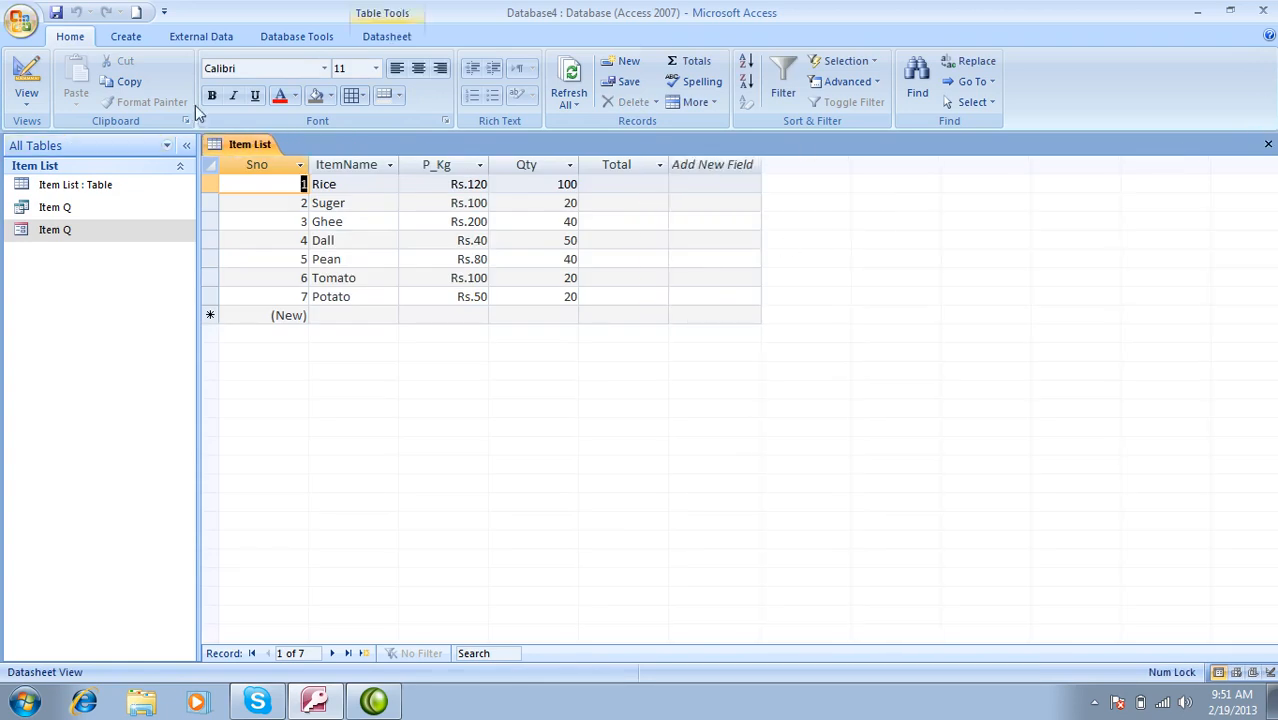
# Step: Switch to the Database5 database and enable its blocked content
pyautogui.click(316, 702)
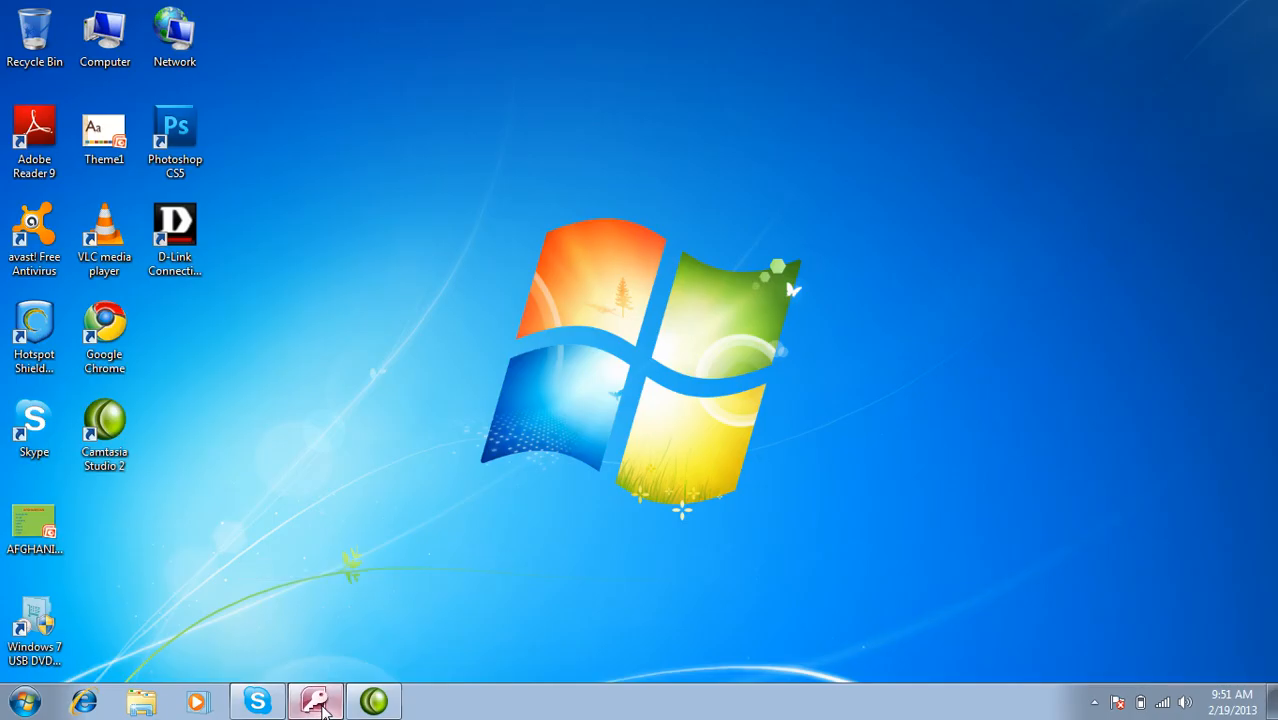
pyautogui.click(316, 702)
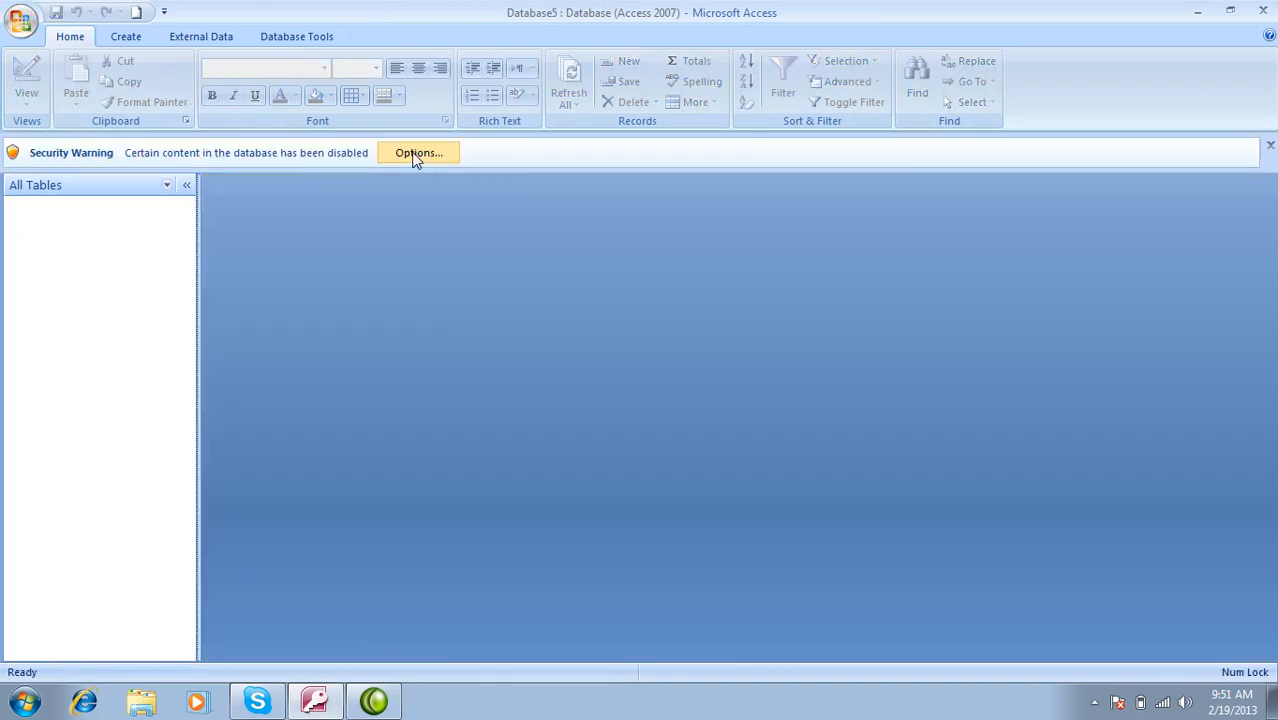
pyautogui.click(414, 155)
pyautogui.click(495, 405)
pyautogui.click(760, 520)
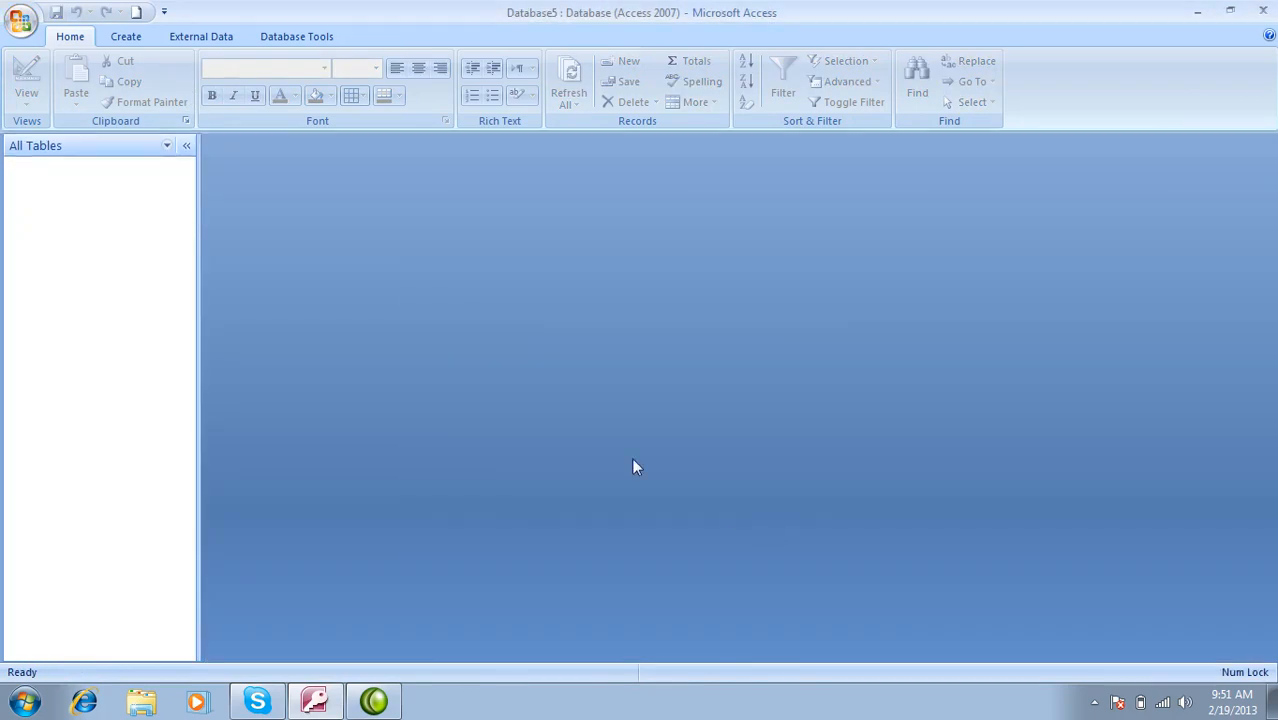
# Step: Create a new table in Design view with EmpNo as an AutoNumber field
pyautogui.click(126, 36)
pyautogui.click(184, 86)
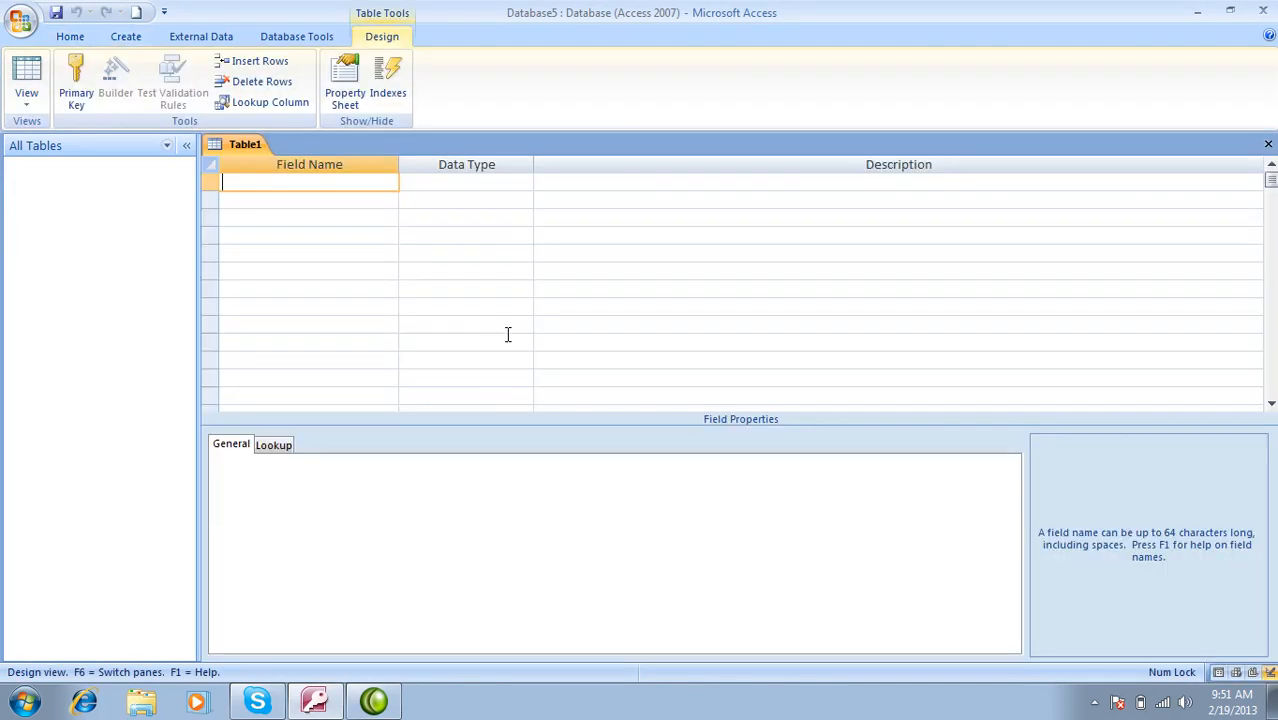
pyautogui.write('Emop')
pyautogui.press('BackSpace')
pyautogui.press('BackSpace')
pyautogui.write('o')
pyautogui.press('BackSpace')
pyautogui.write('pNo')
pyautogui.press('Tab')
pyautogui.write('a')
pyautogui.press('Tab')
pyautogui.press('Tab')
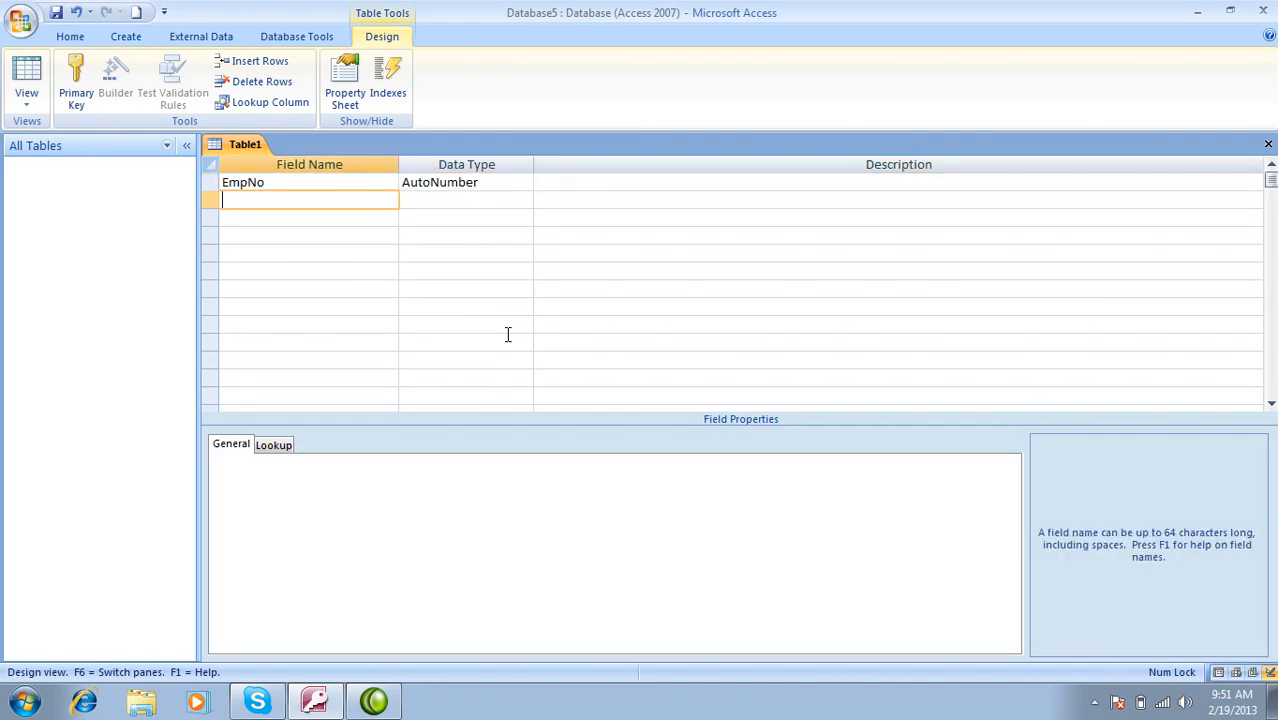
# Step: Add the fields EName and Address to the table, both with the Text data type
pyautogui.write('EName')
pyautogui.press('Tab')
pyautogui.press('Tab')
pyautogui.press('Tab')
pyautogui.write('Address')
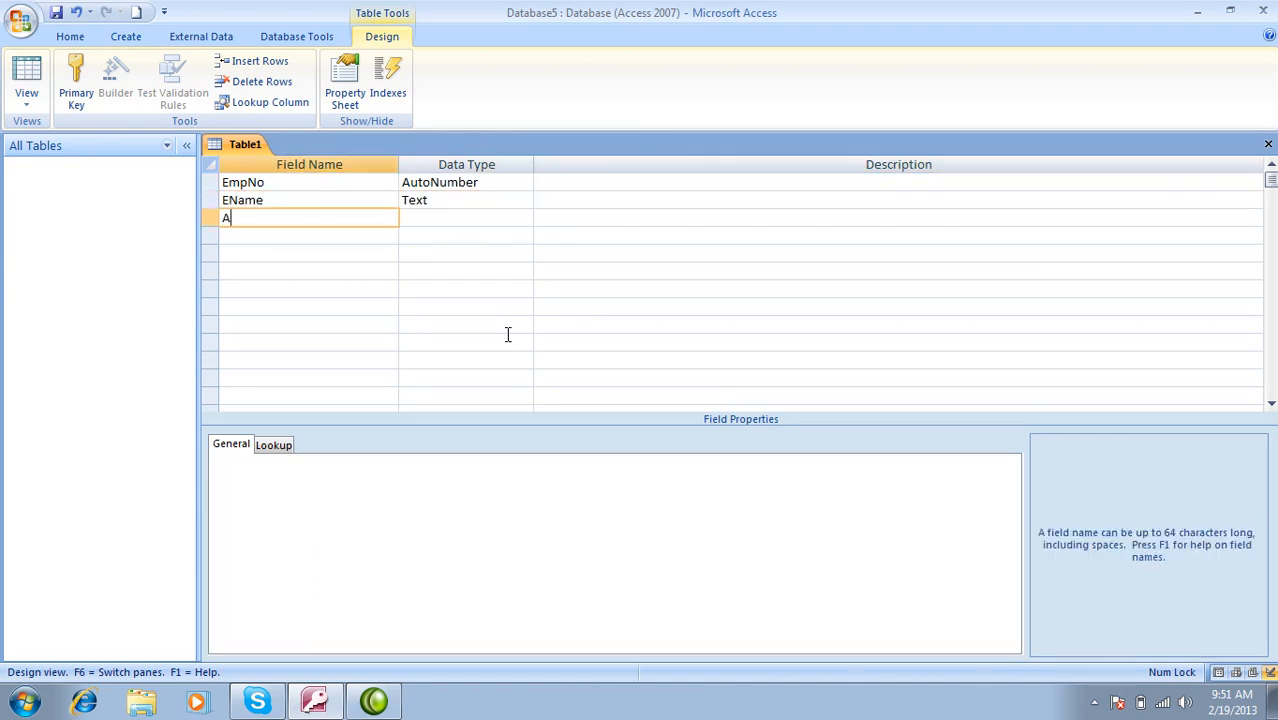
pyautogui.press('Tab')
pyautogui.press('Tab')
pyautogui.press('Tab')
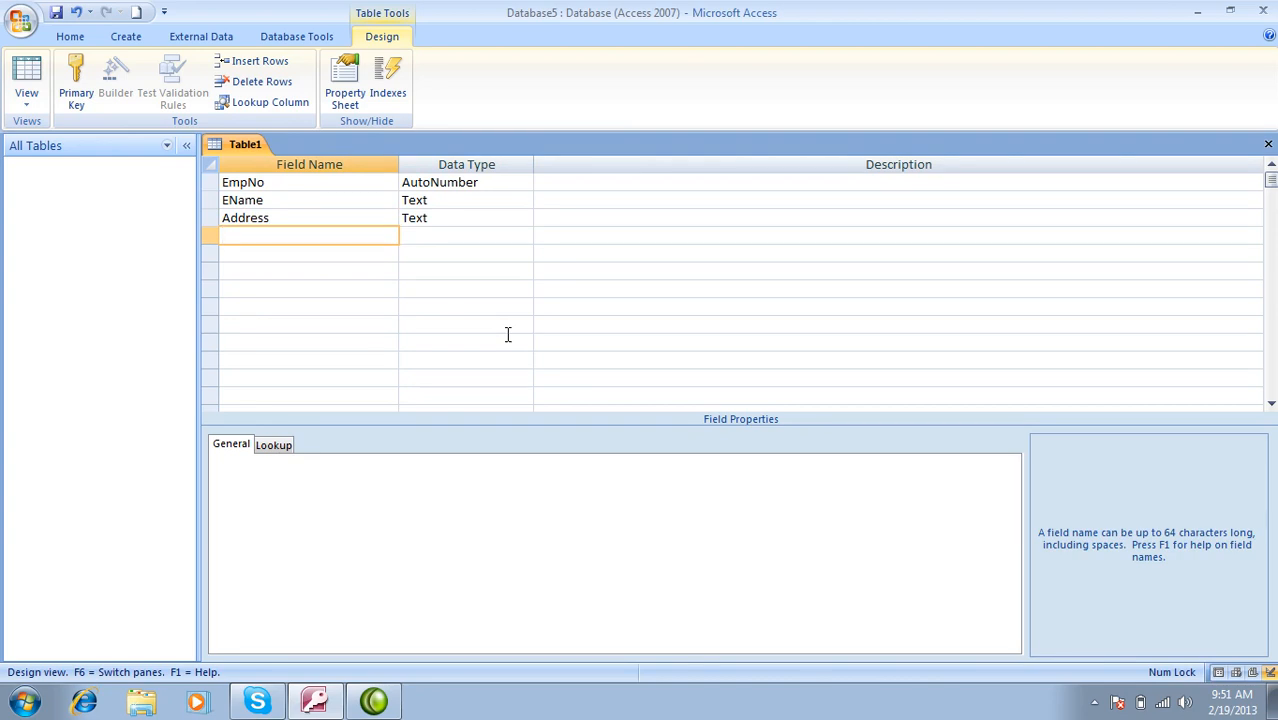
# Step: Save the table as emp without creating a primary key and close it
pyautogui.hotkey('ctrl', 's')
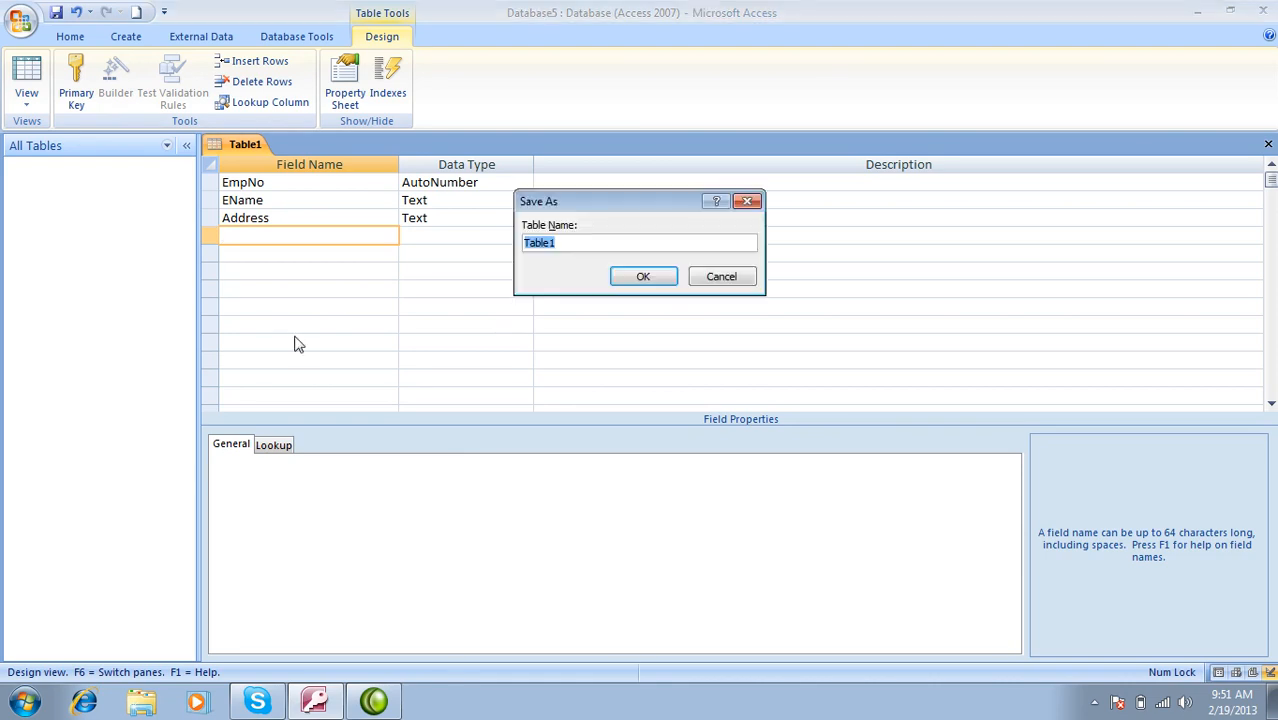
pyautogui.write('Em')
pyautogui.press('BackSpace')
pyautogui.press('BackSpace')
pyautogui.write('emp')
pyautogui.press('Return')
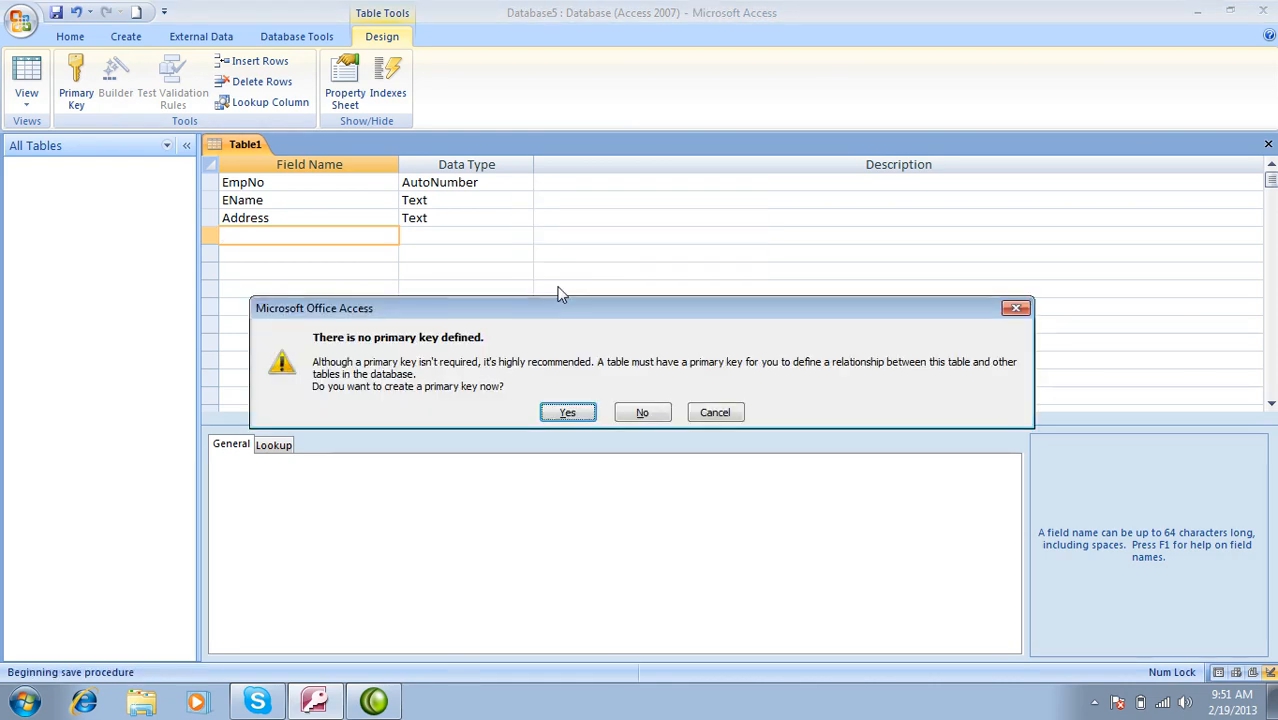
pyautogui.press('Tab')
pyautogui.press('Return')
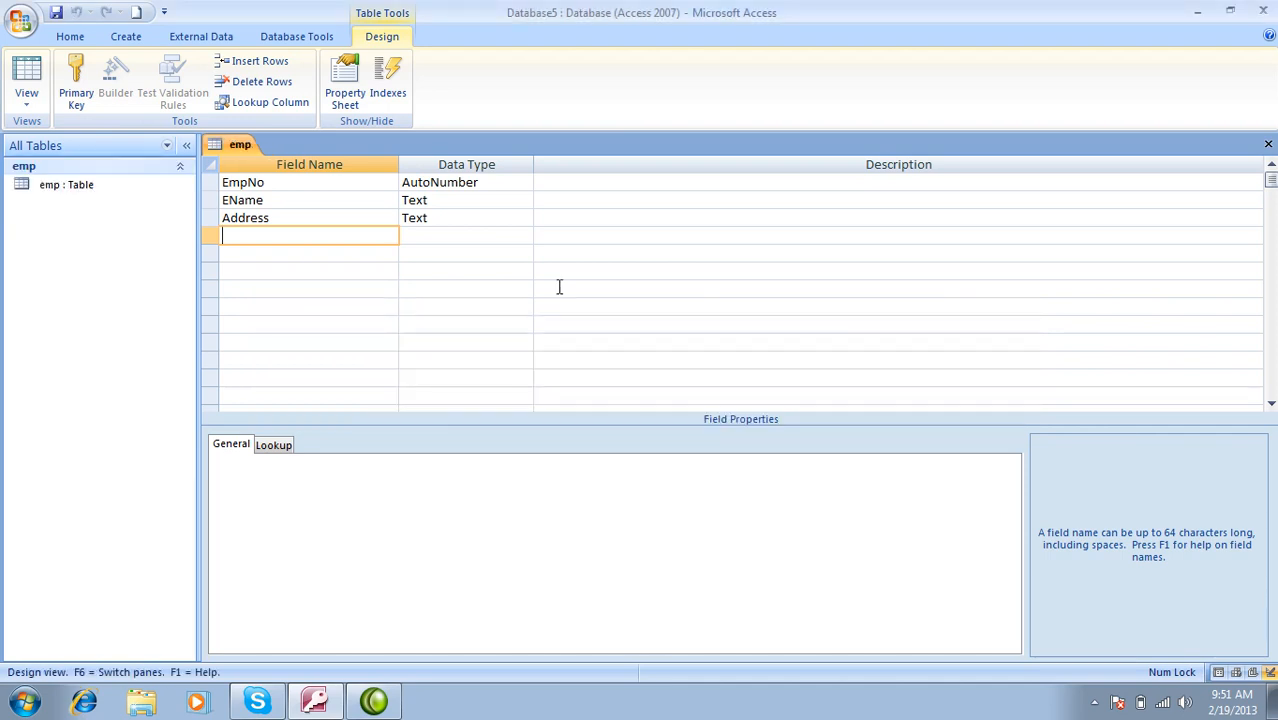
pyautogui.click(1268, 147)
# Step: Create a second table in Design view with EmpNo as its first field, using the Text data type
pyautogui.click(126, 36)
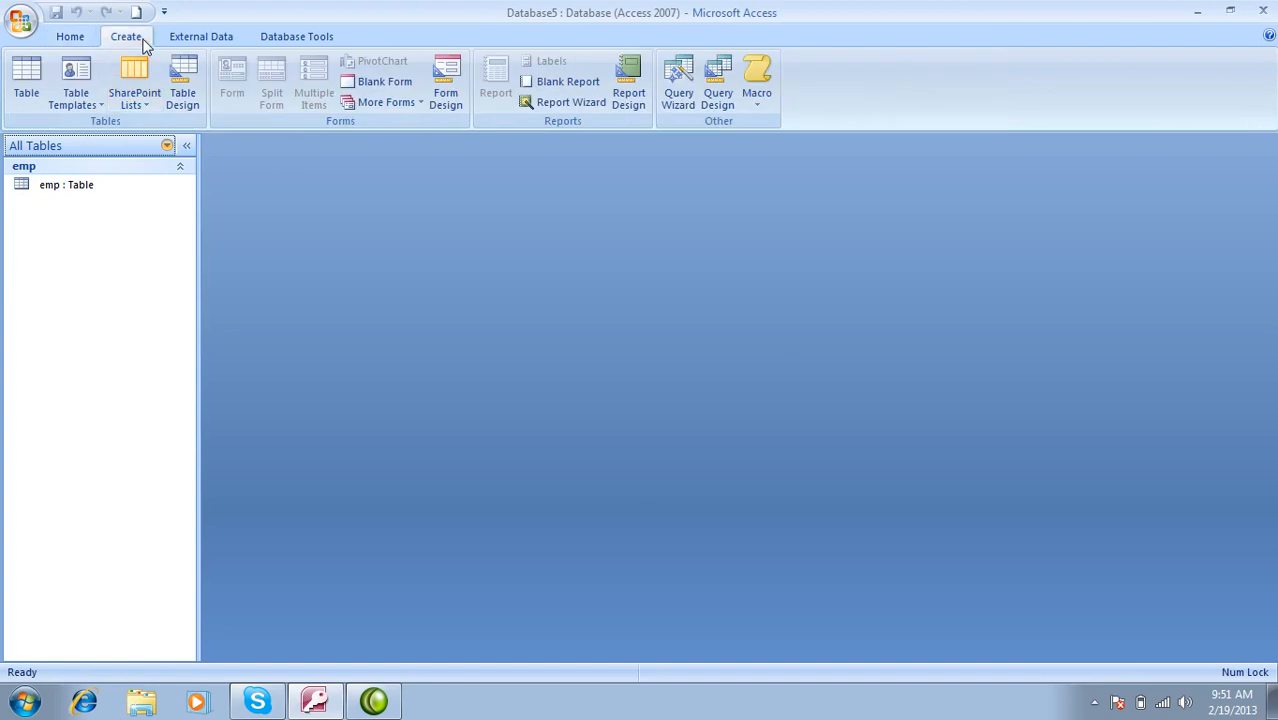
pyautogui.click(183, 92)
pyautogui.write('E')
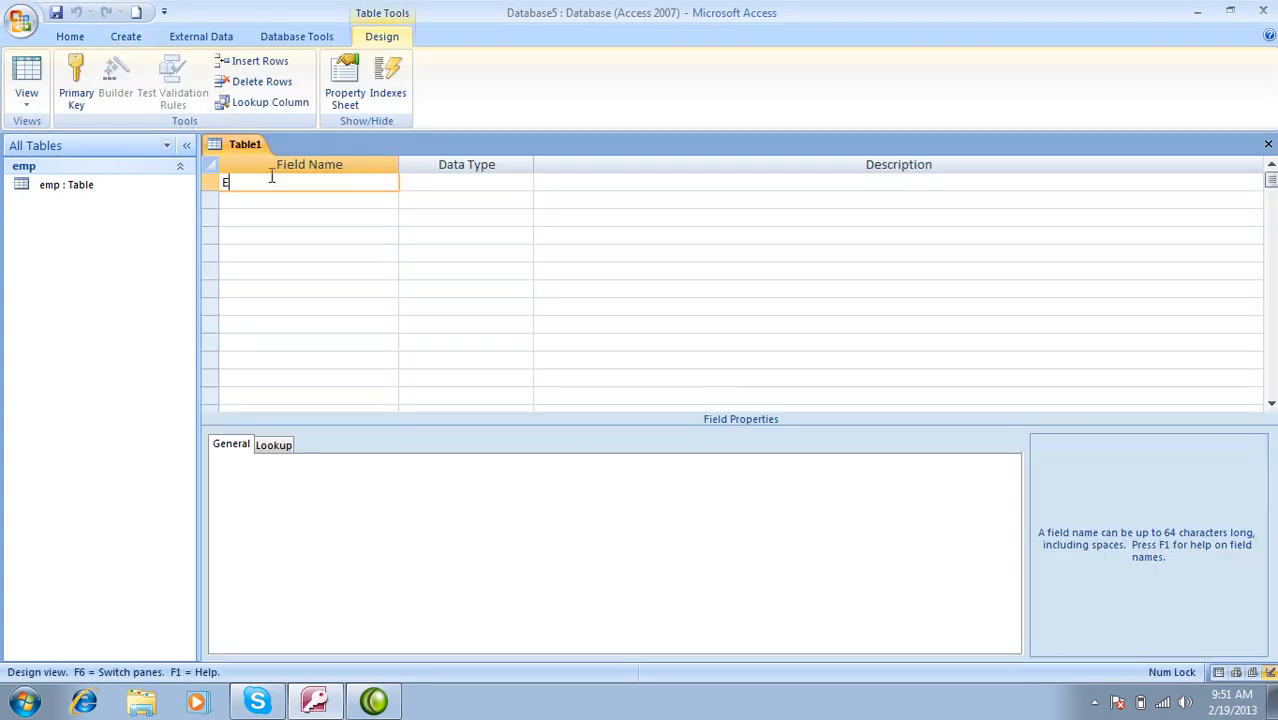
pyautogui.write('mpNo')
pyautogui.press('Tab')
pyautogui.press('Tab')
pyautogui.press('Tab')
pyautogui.press('Tab')
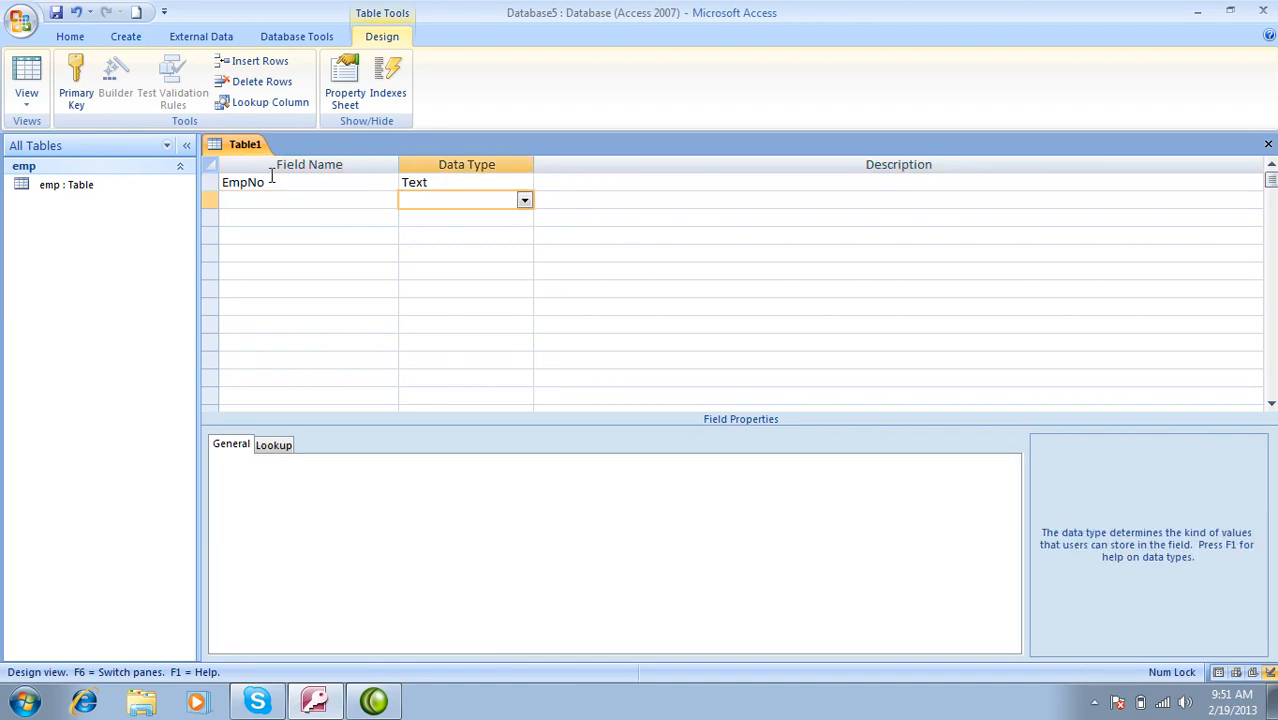
# Step: Add a field named Date with the Date/Time data type below EmpNo
pyautogui.hotkey('shift', 'Tab')
pyautogui.write('Date')
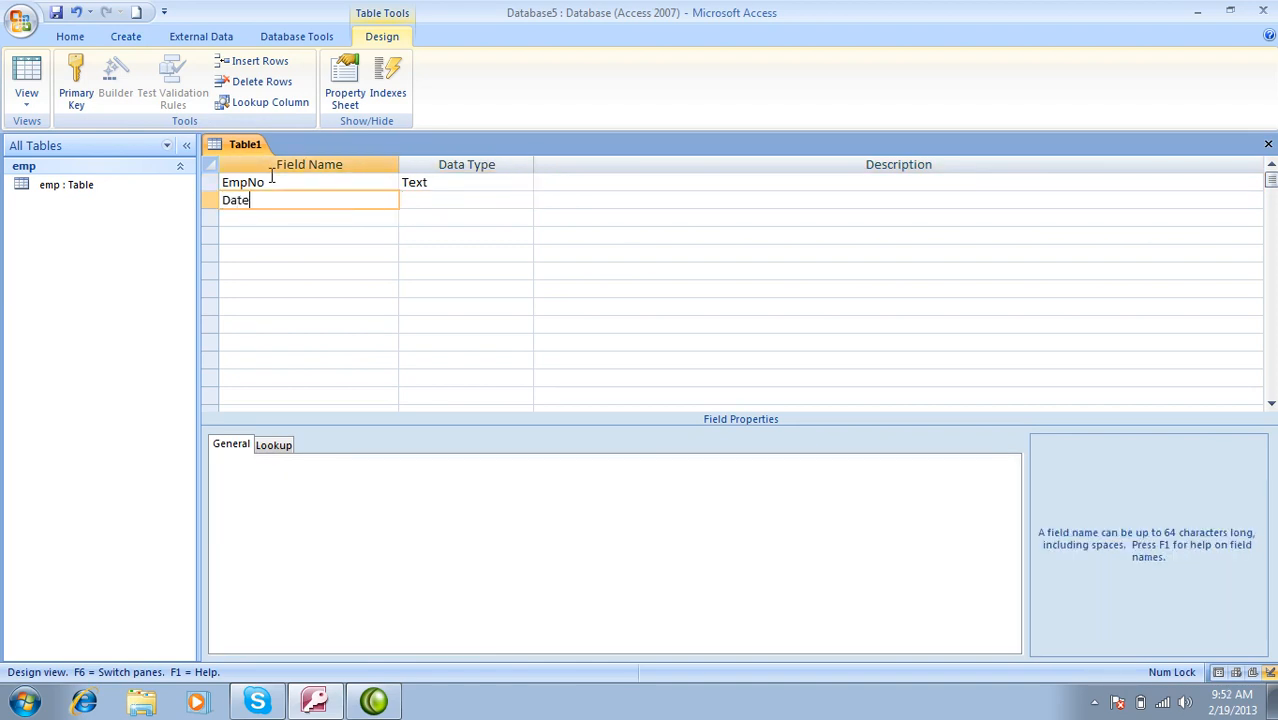
pyautogui.press('Tab')
pyautogui.press('Return')
pyautogui.write('d')
pyautogui.press('Tab')
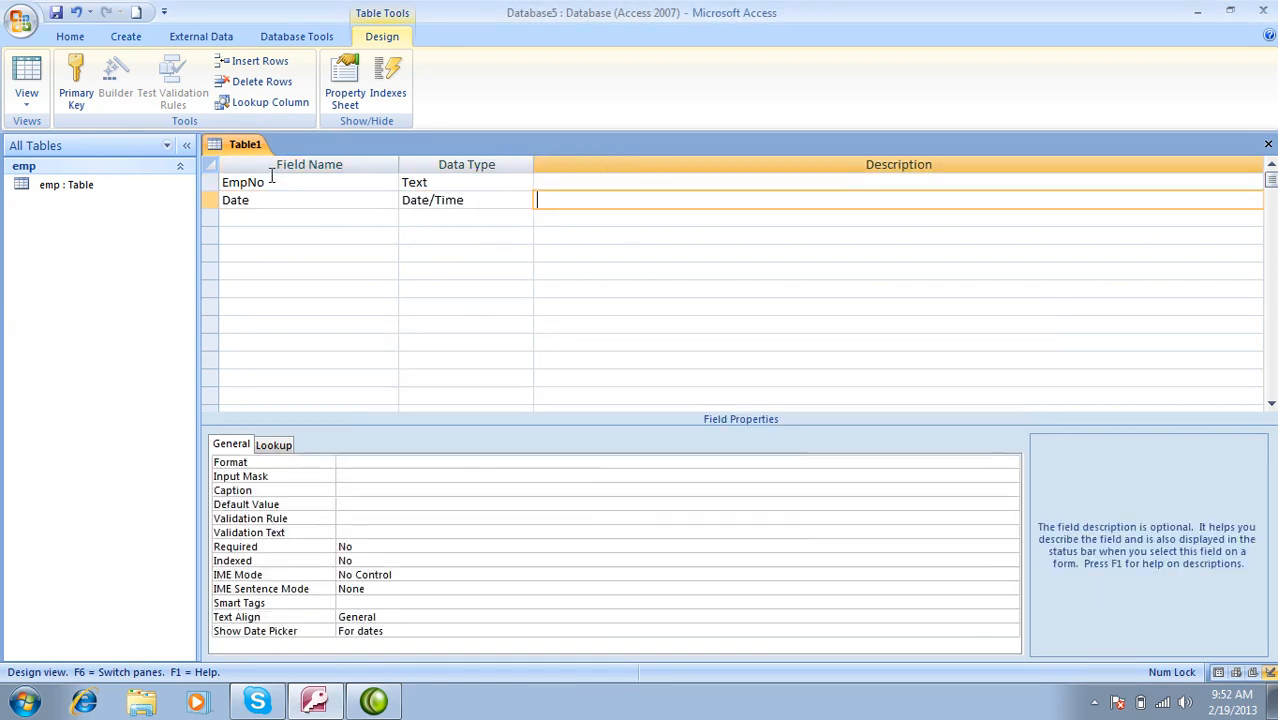
pyautogui.press('Tab')
pyautogui.press('Tab')
pyautogui.hotkey('shift', 'Tab')
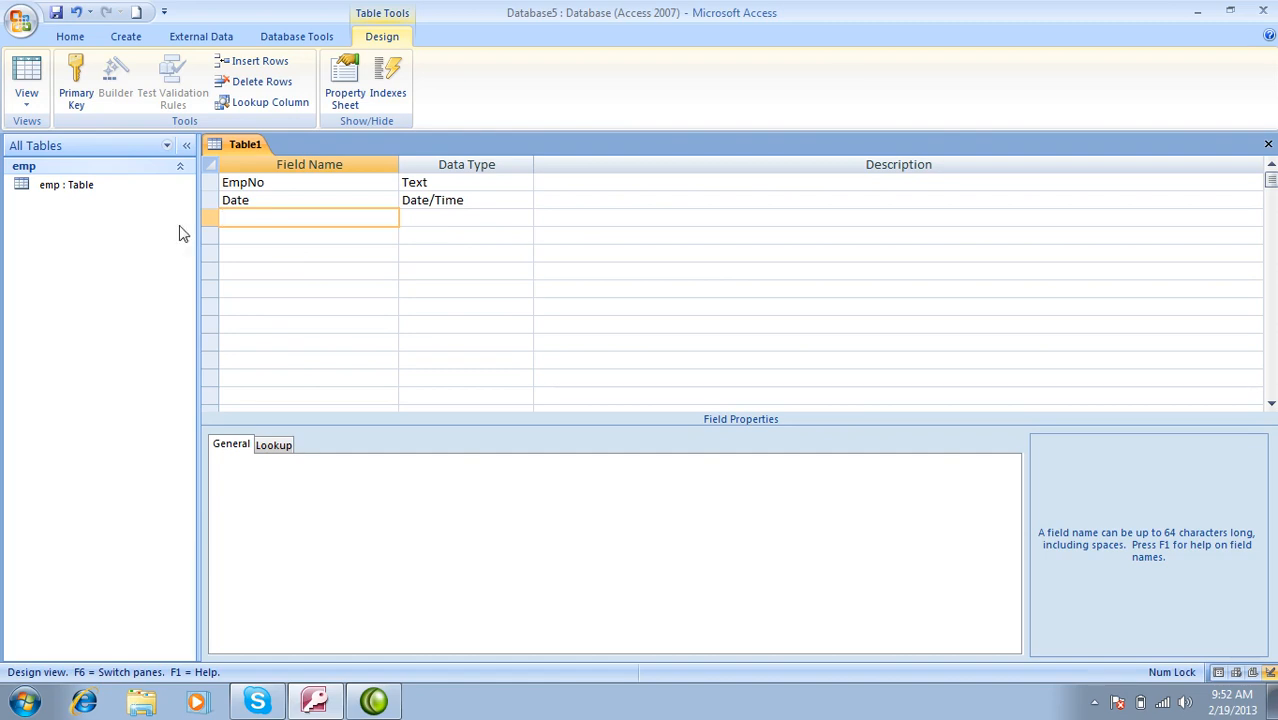
# Step: Check the fields of the emp table, close it, and add a Salary field with the Number data type to the new table
pyautogui.doubleClick(66, 186)
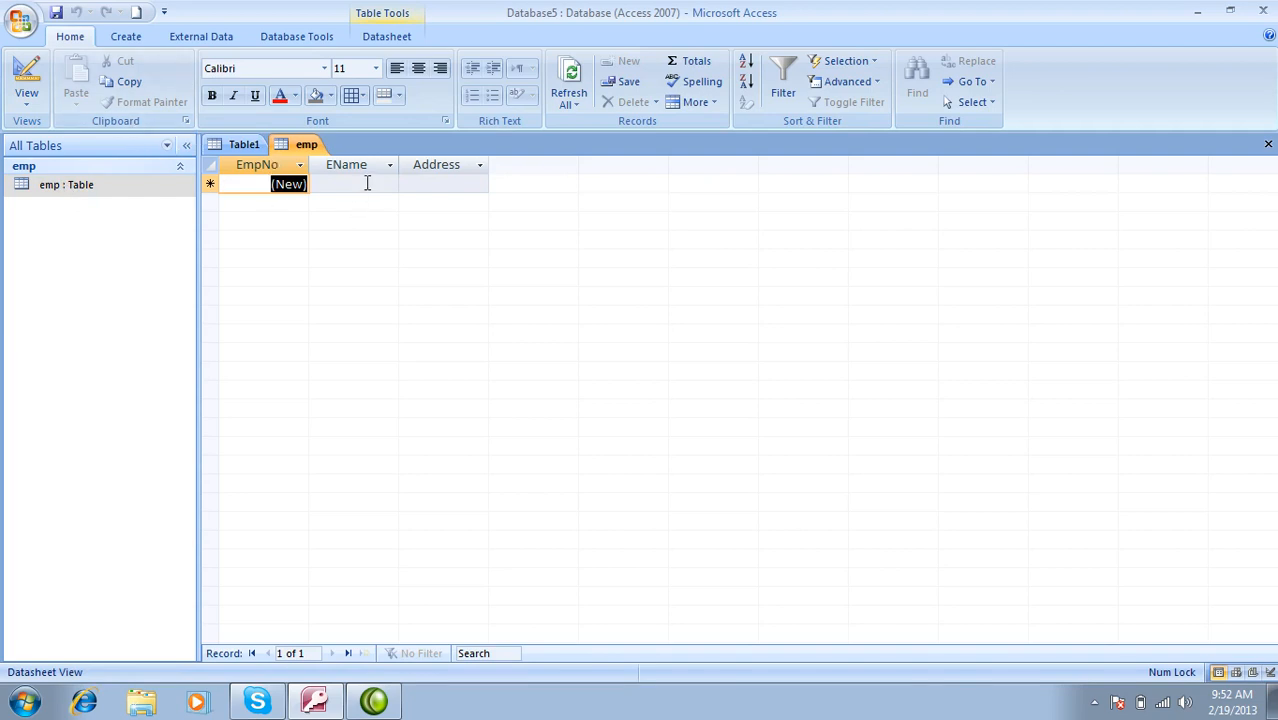
pyautogui.click(1268, 144)
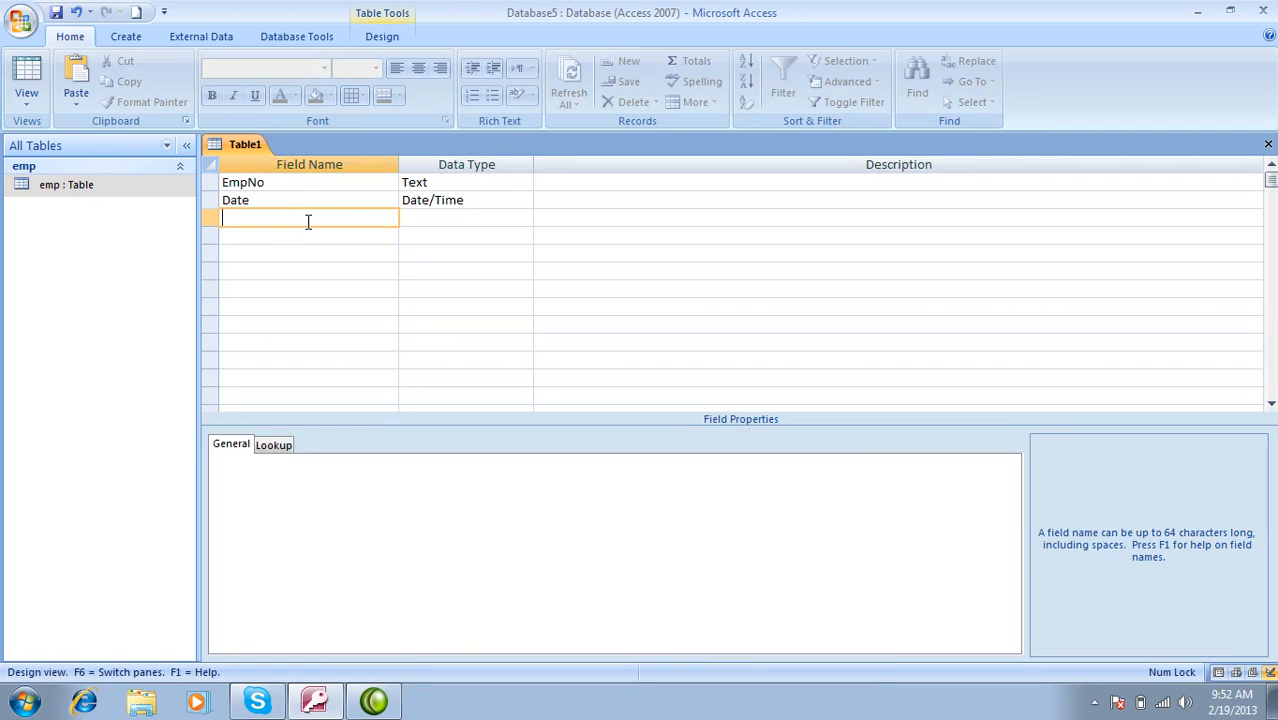
pyautogui.write('Salary')
pyautogui.press('Tab')
pyautogui.write('Number')
pyautogui.press('Tab')
pyautogui.press('Tab')
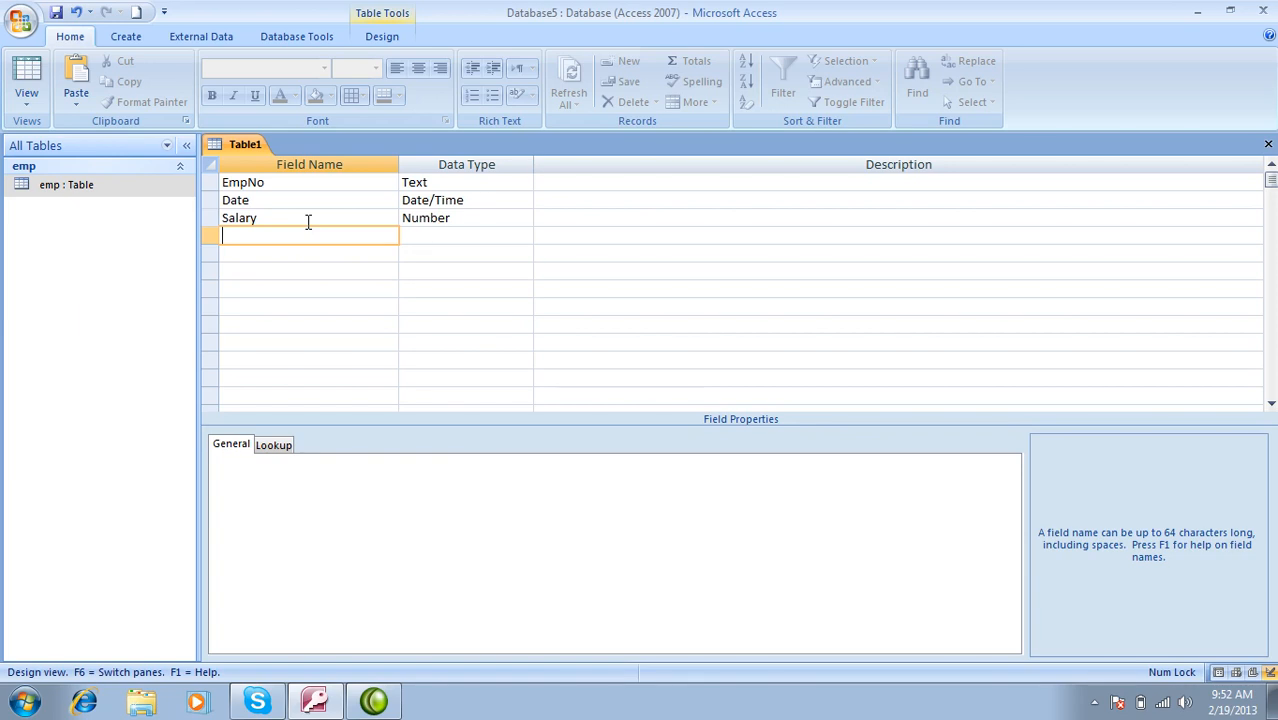
# Step: Set the data type of the new table's EmpNo field to Number
pyautogui.click(463, 180)
pyautogui.click(524, 184)
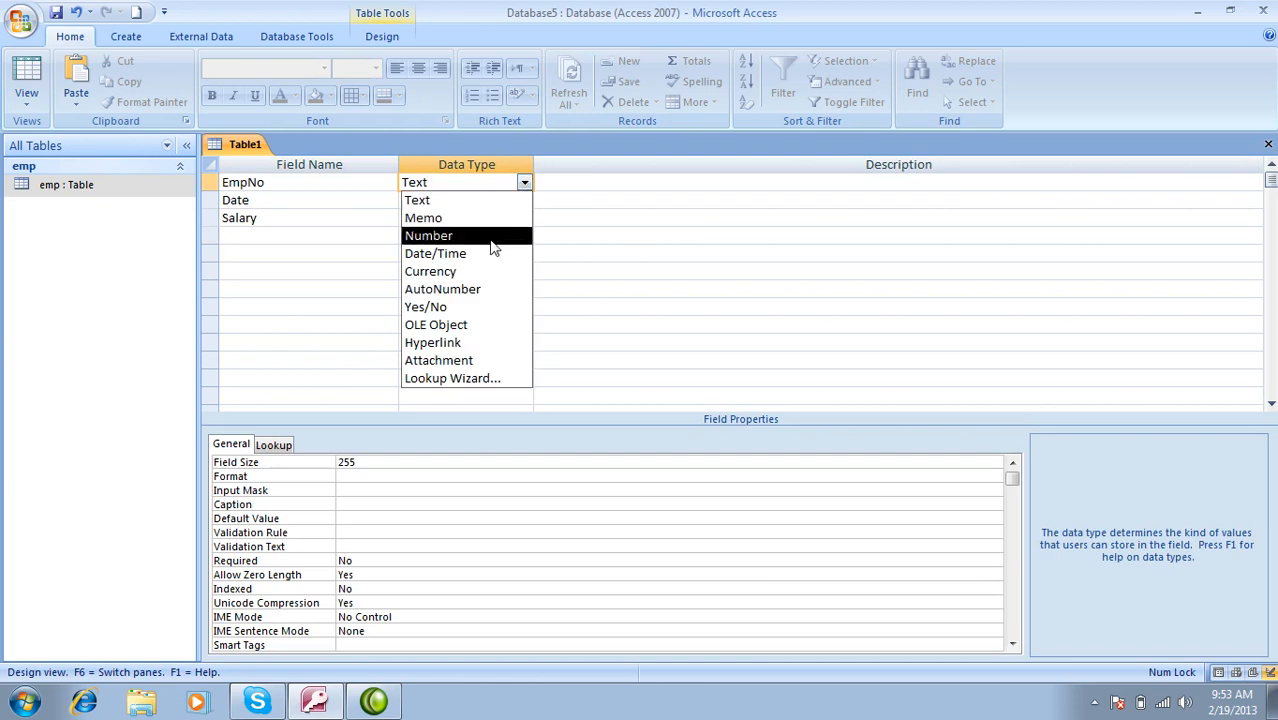
pyautogui.click(431, 231)
# Step: Save the table as empsalary without creating a primary key and close it
pyautogui.hotkey('ctrl', 's')
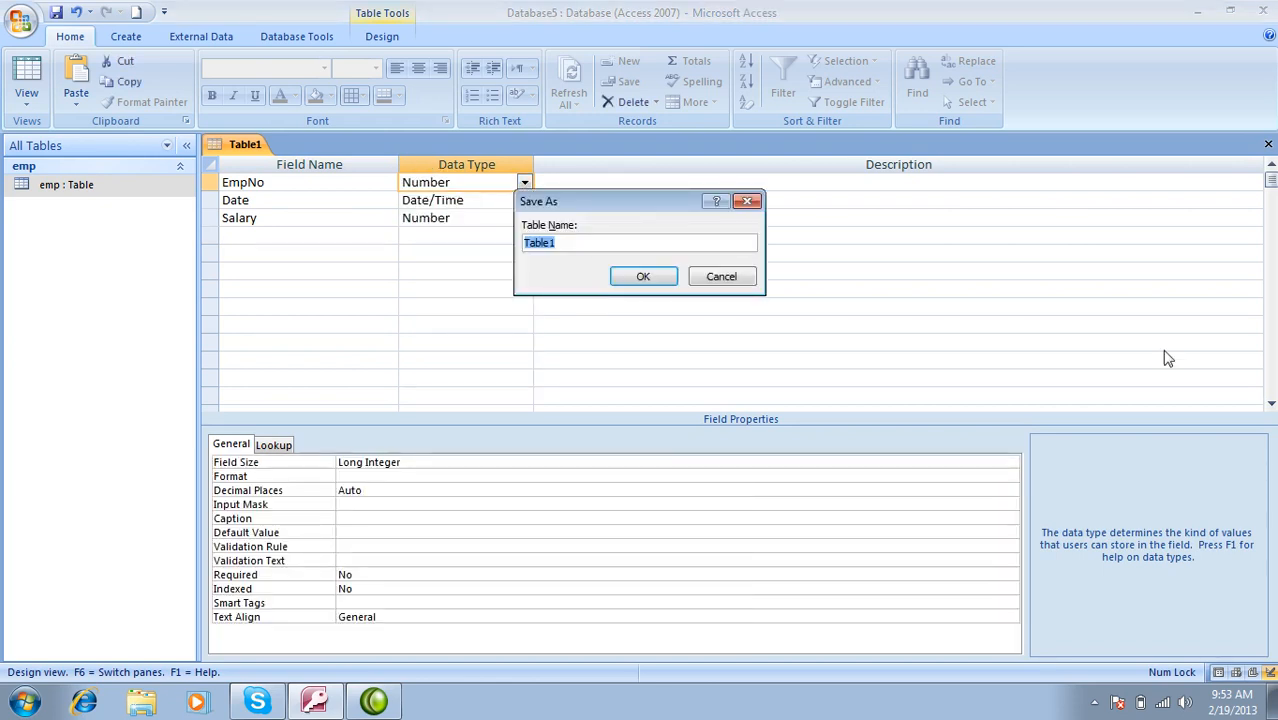
pyautogui.write('empsalary')
pyautogui.press('Return')
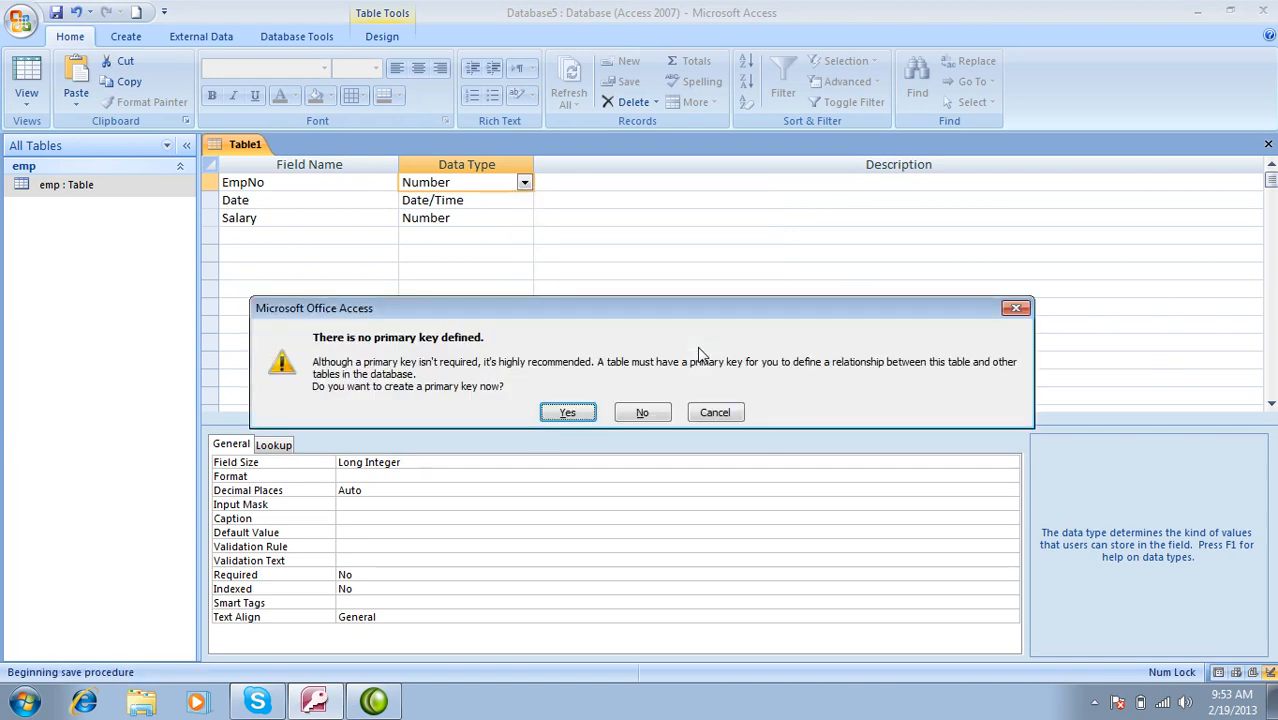
pyautogui.click(642, 412)
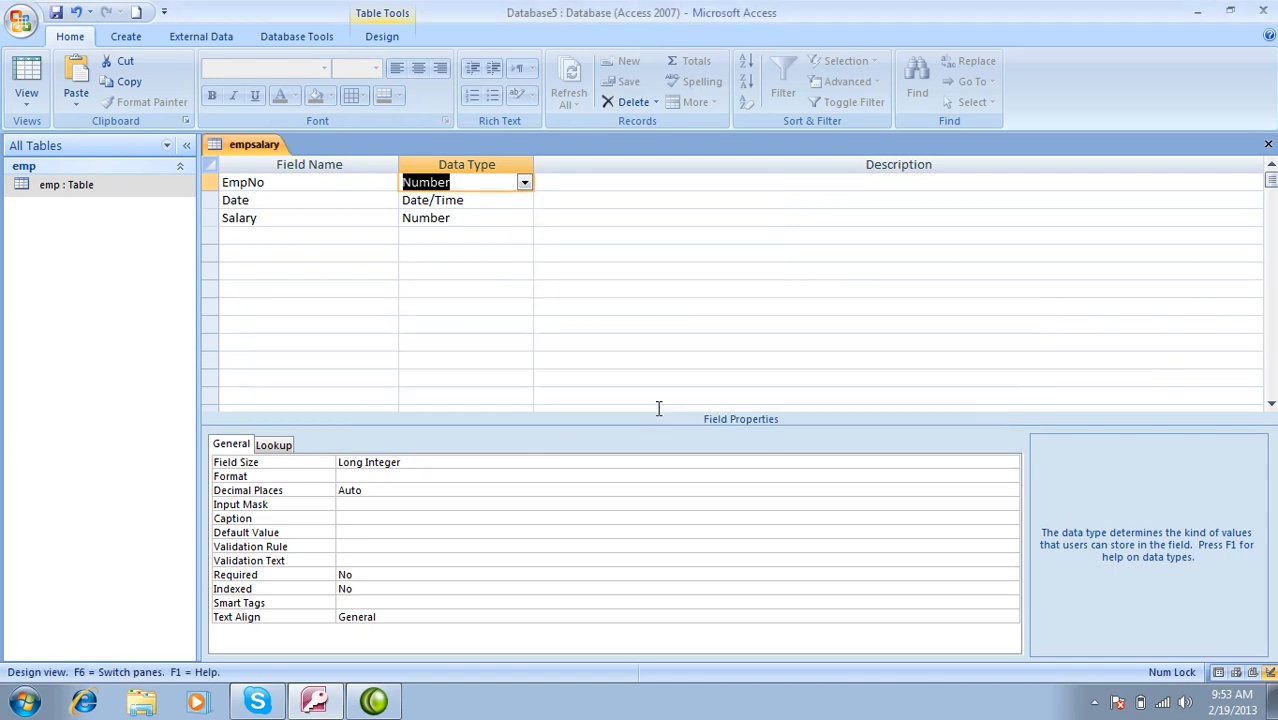
pyautogui.click(1265, 146)
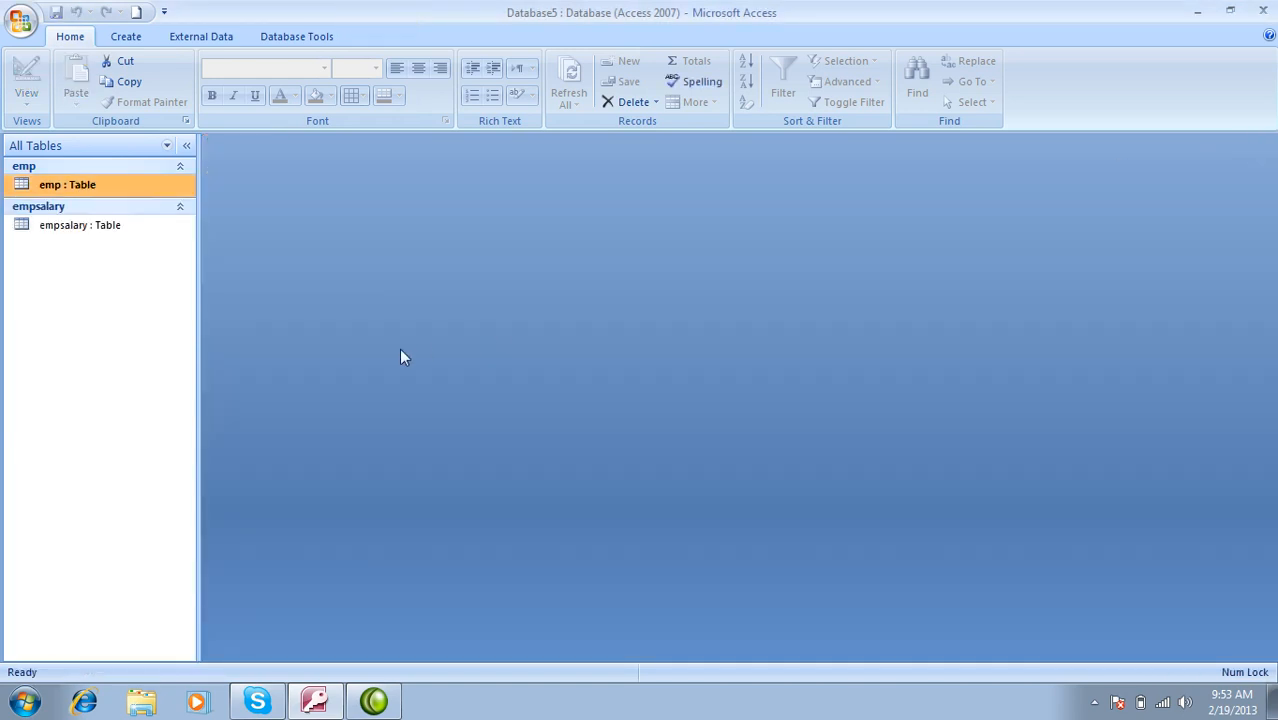
# Step: Create a query in Design view from the emp and empsalary tables and move the two table boxes farther apart
pyautogui.click(126, 37)
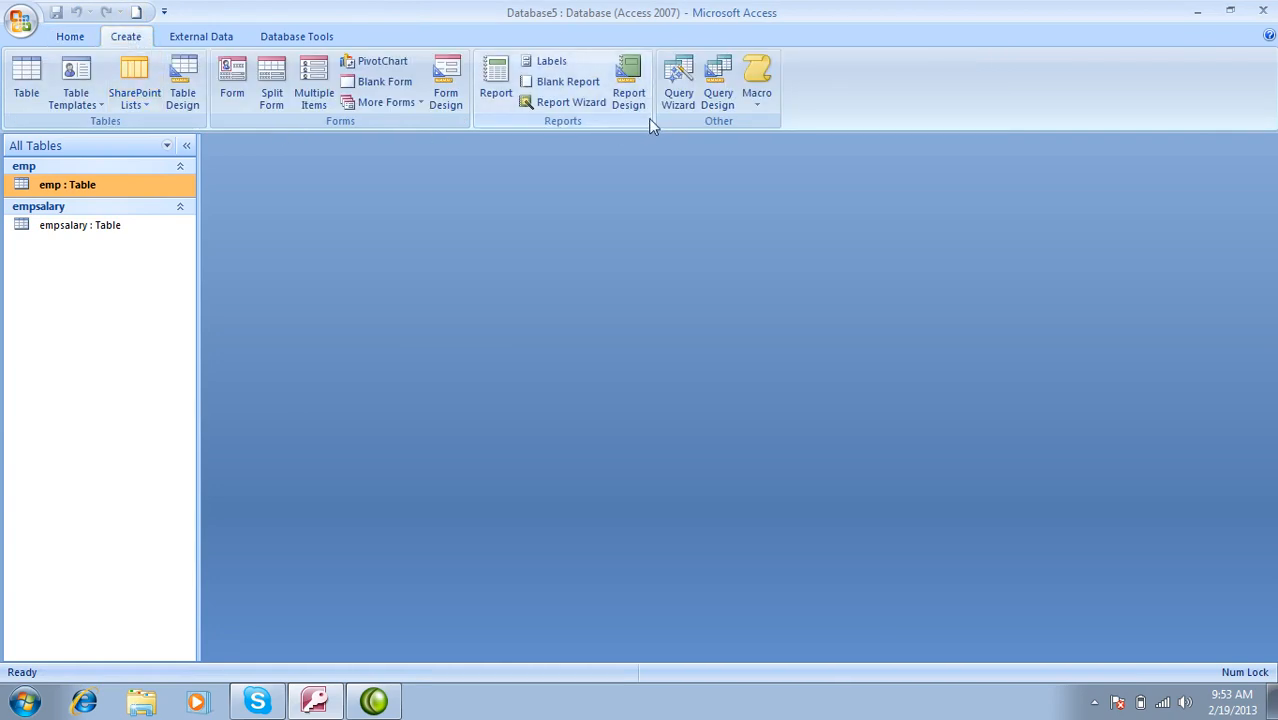
pyautogui.click(716, 97)
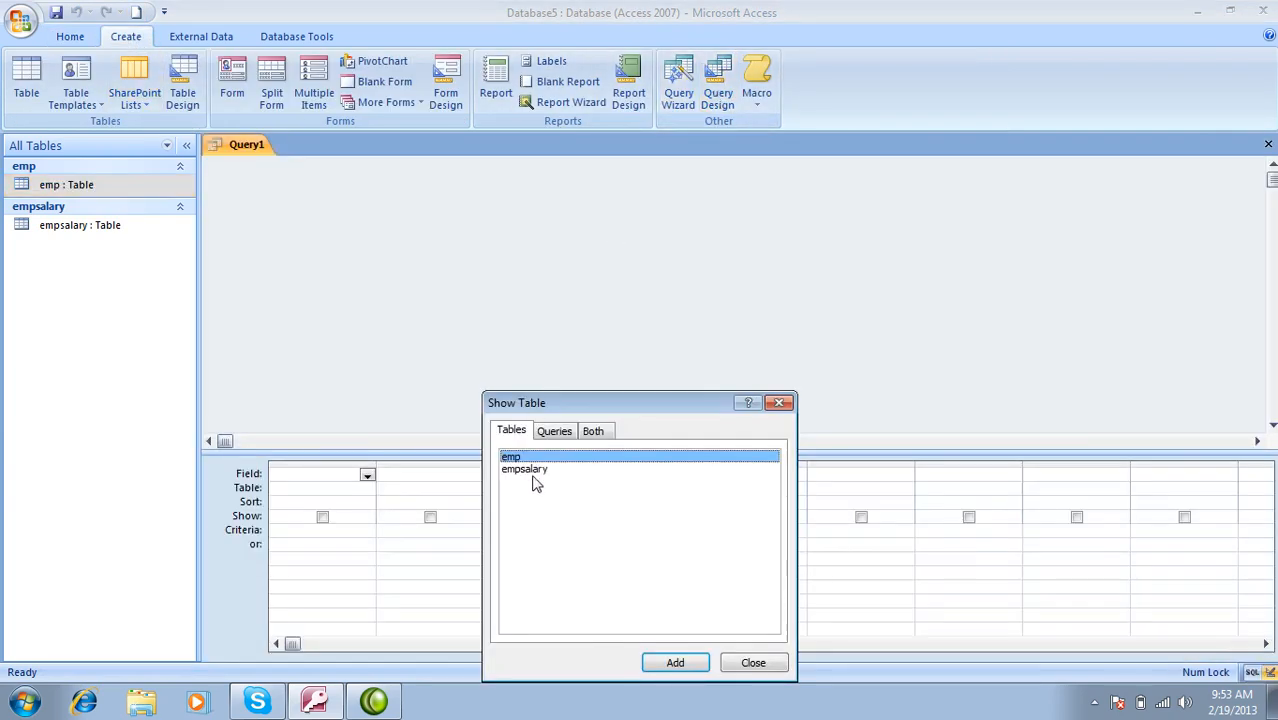
pyautogui.click(531, 470)
pyautogui.keyDown('shift'); pyautogui.click(532, 458); pyautogui.keyUp('shift')
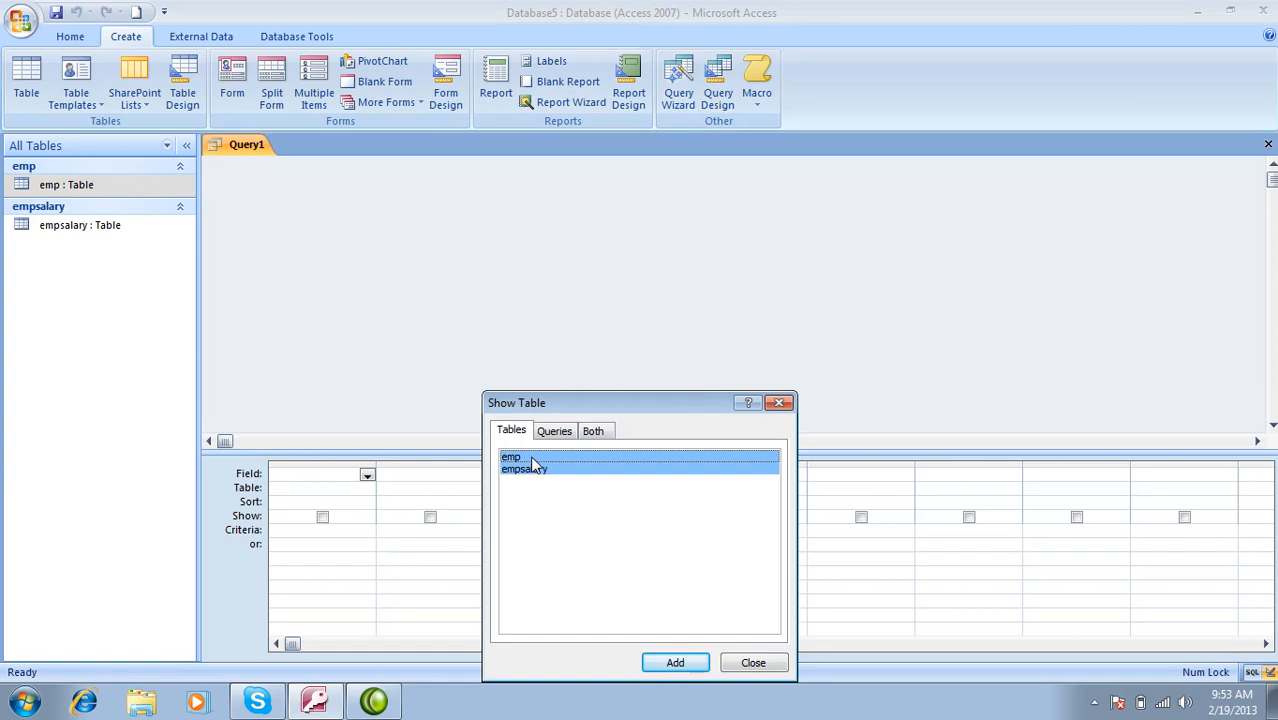
pyautogui.click(682, 661)
pyautogui.click(748, 662)
pyautogui.moveTo(640, 455); pyautogui.dragTo(639, 328)
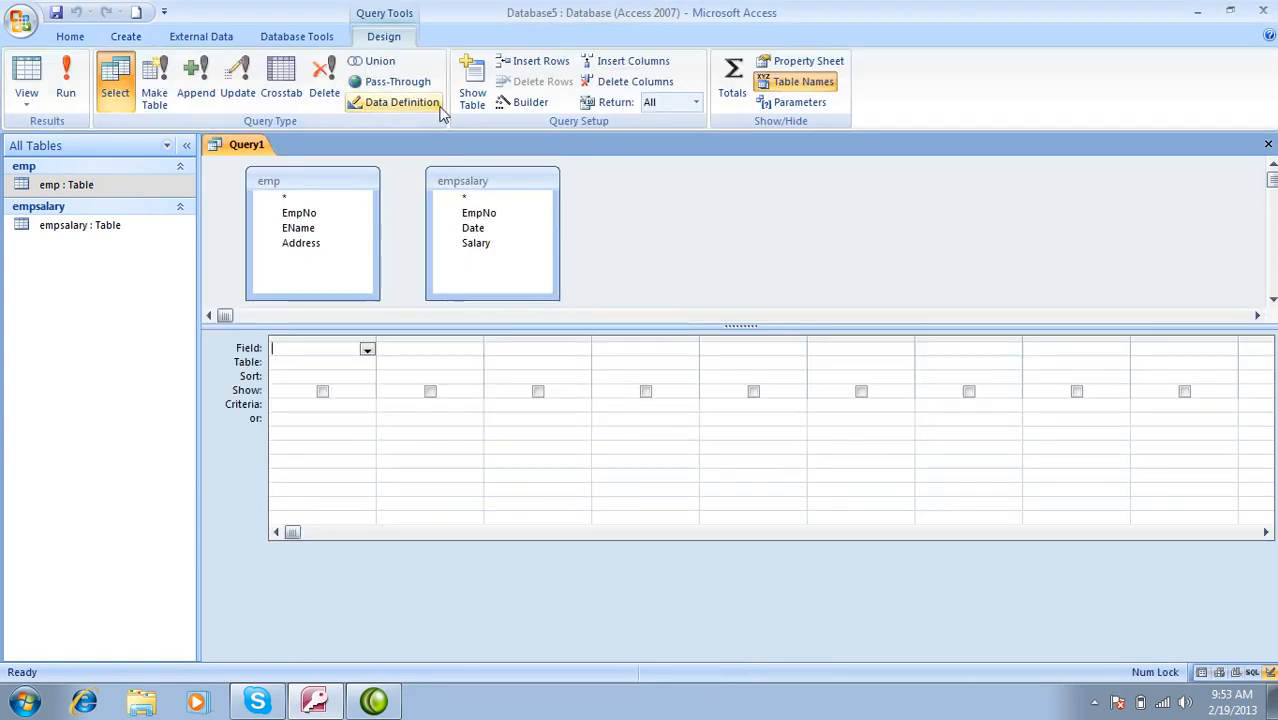
pyautogui.moveTo(500, 181); pyautogui.dragTo(603, 181)
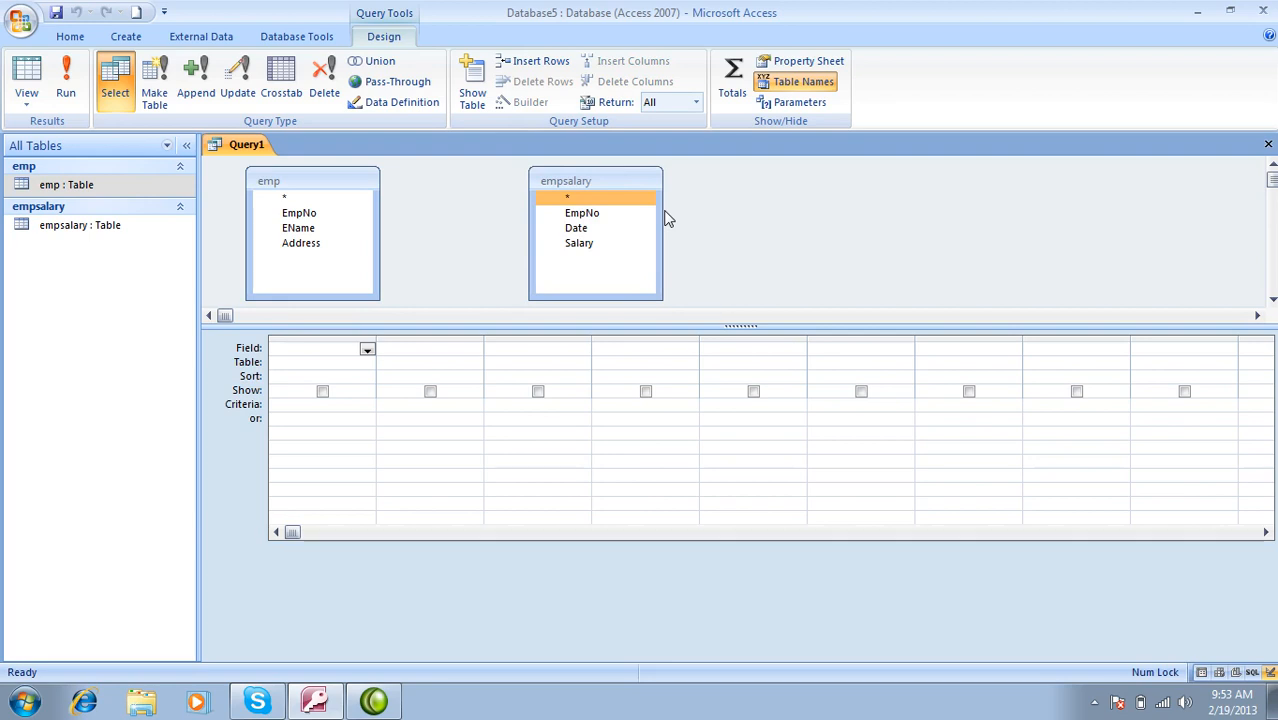
# Step: Add EmpNo, EName and Address from emp, and Date and Salary from empsalary to the query grid
pyautogui.doubleClick(309, 214)
pyautogui.click(309, 229)
pyautogui.doubleClick(300, 229)
pyautogui.doubleClick(305, 244)
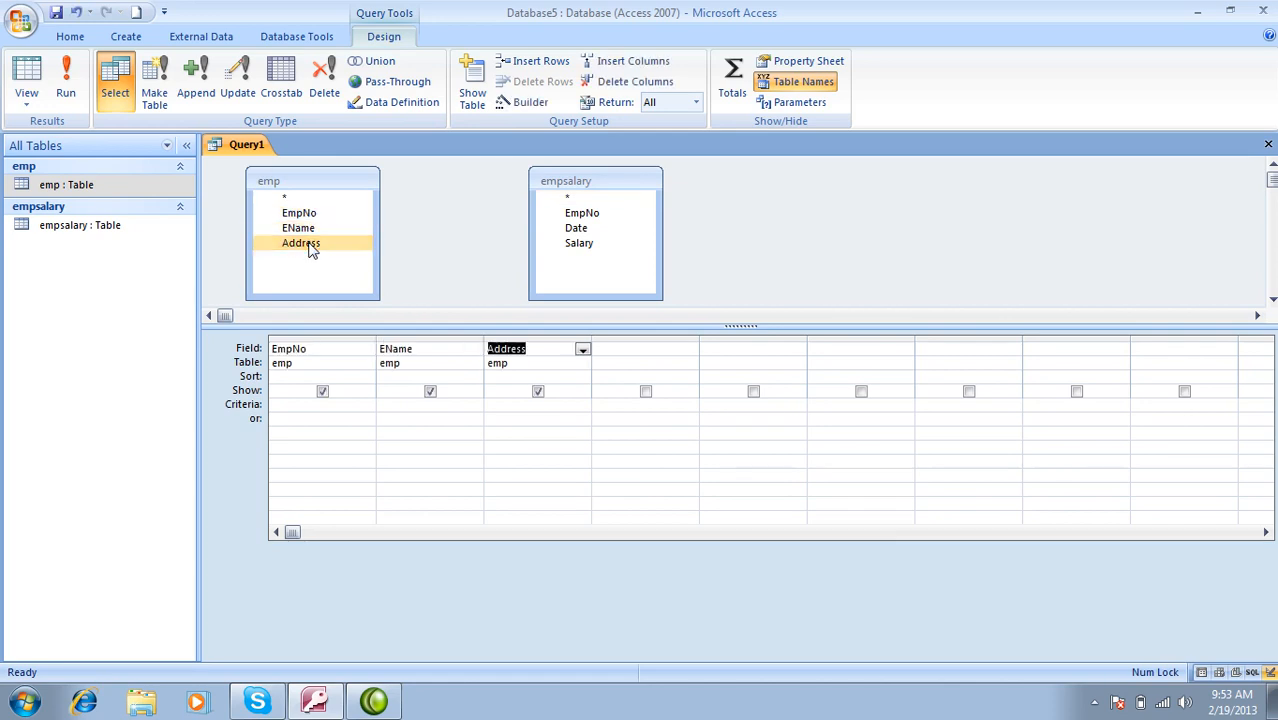
pyautogui.doubleClick(576, 229)
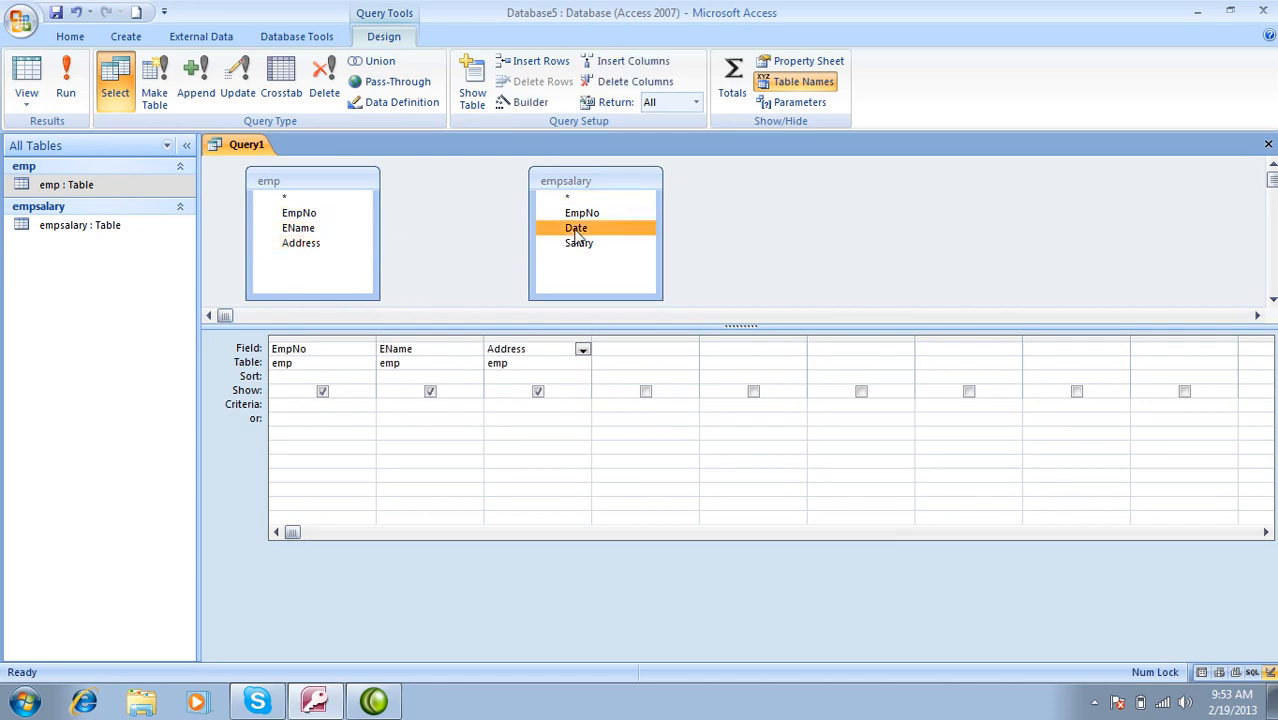
pyautogui.doubleClick(578, 244)
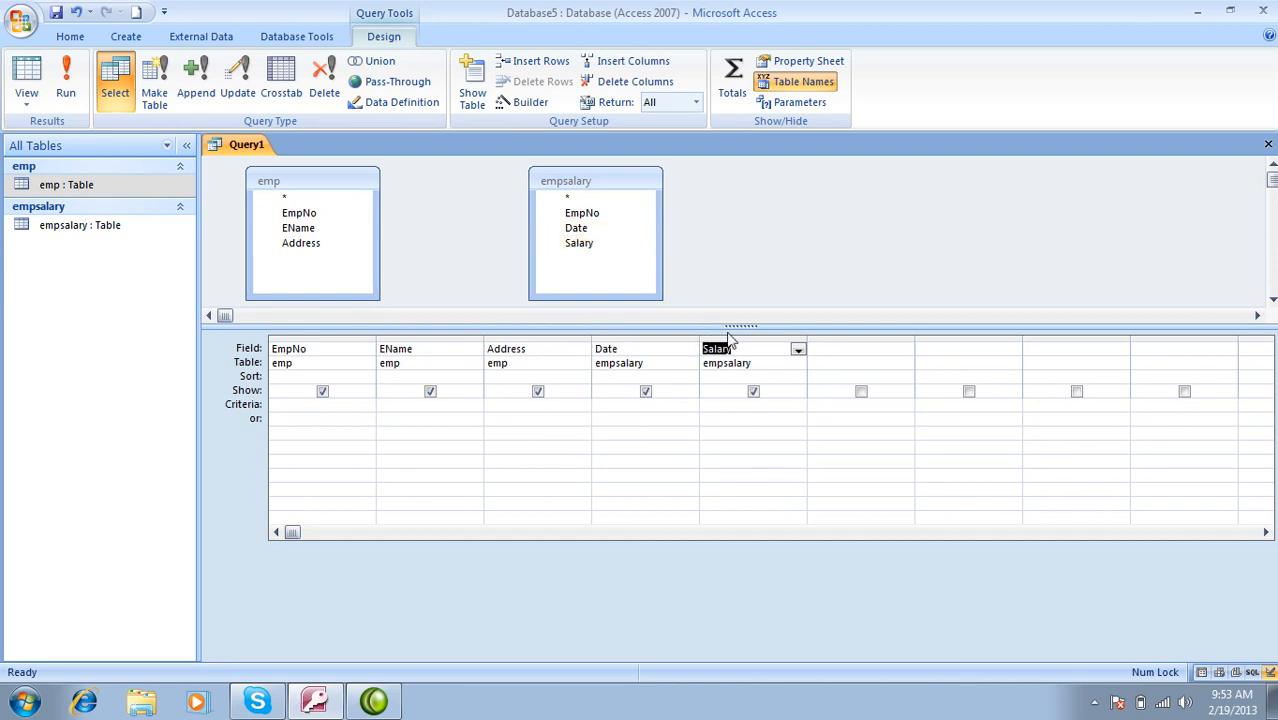
# Step: Run the query, then close it and save it as Emp Query
pyautogui.click(75, 76)
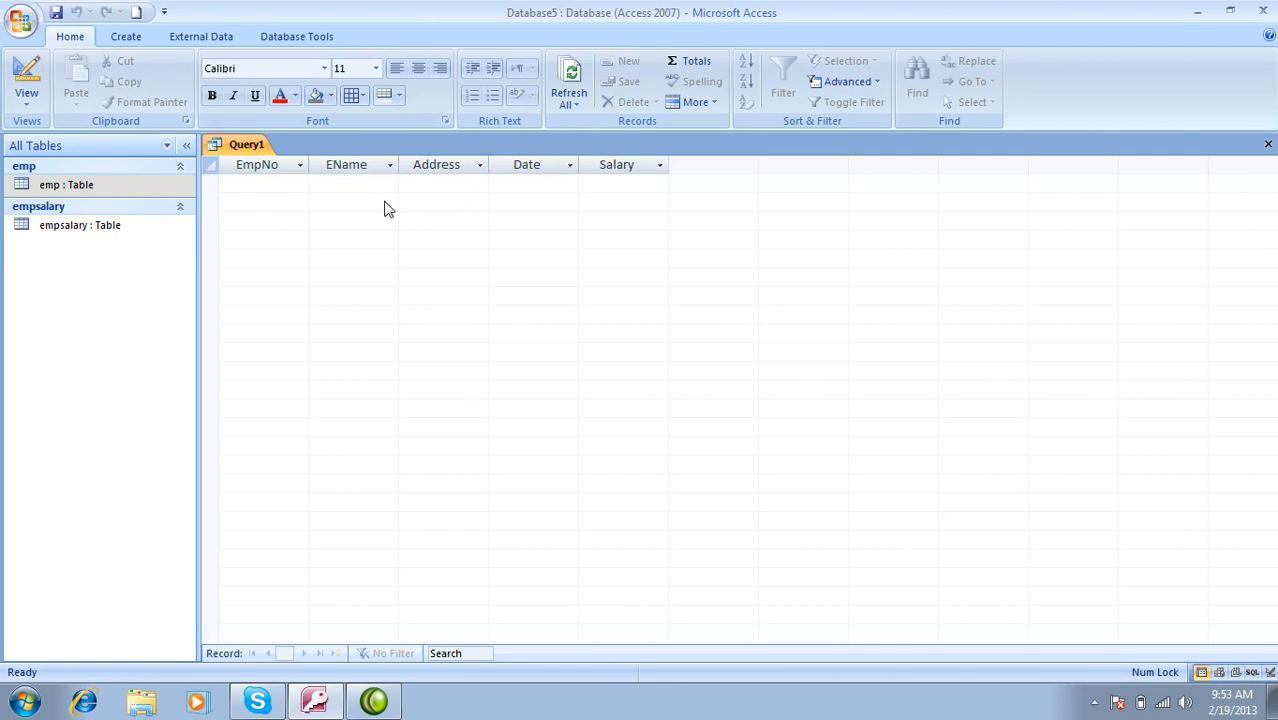
pyautogui.click(1268, 144)
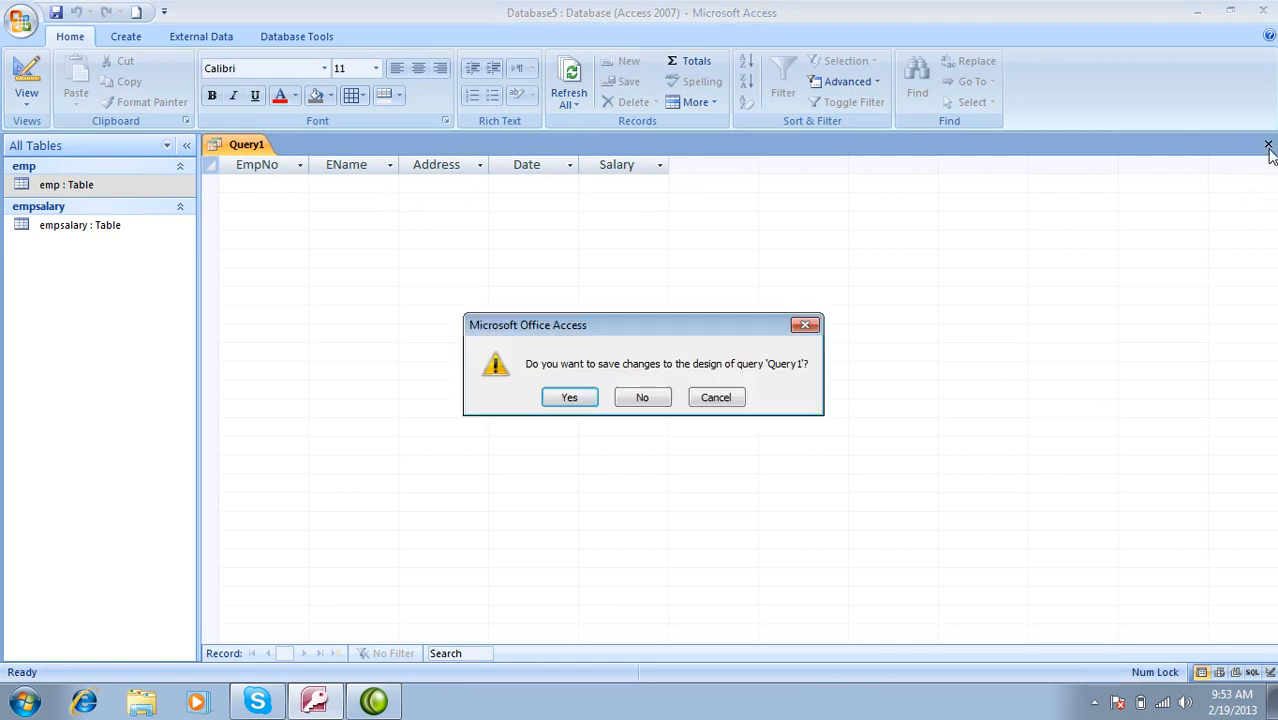
pyautogui.click(569, 397)
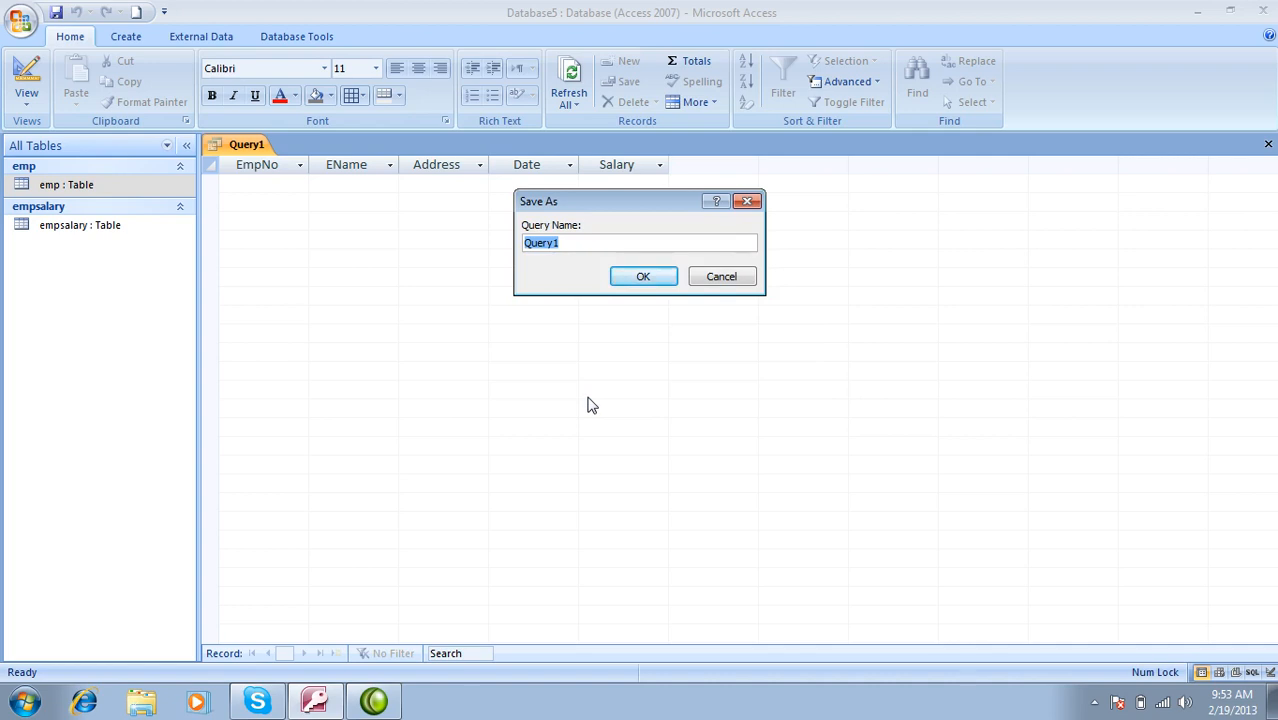
pyautogui.write('Emp Query')
pyautogui.press('Return')
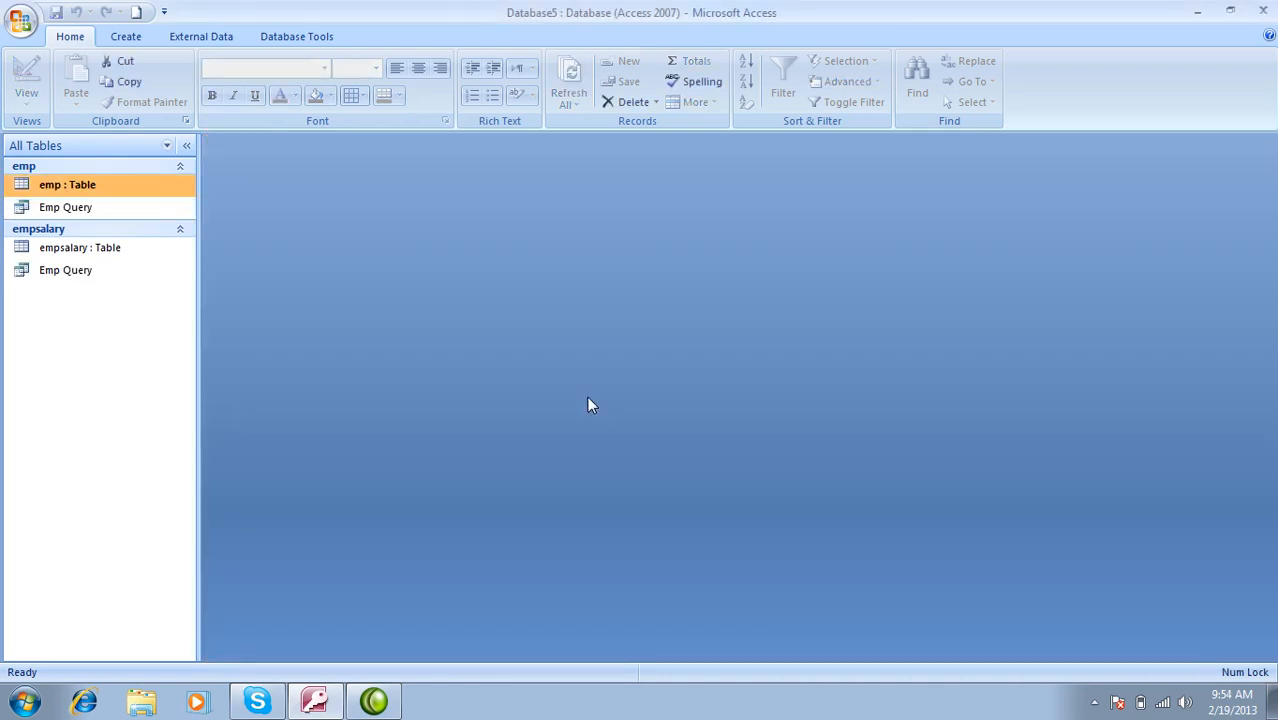
# Step: Open the emp table and add a first record with the employee's name and the address Kabul
pyautogui.doubleClick(91, 191)
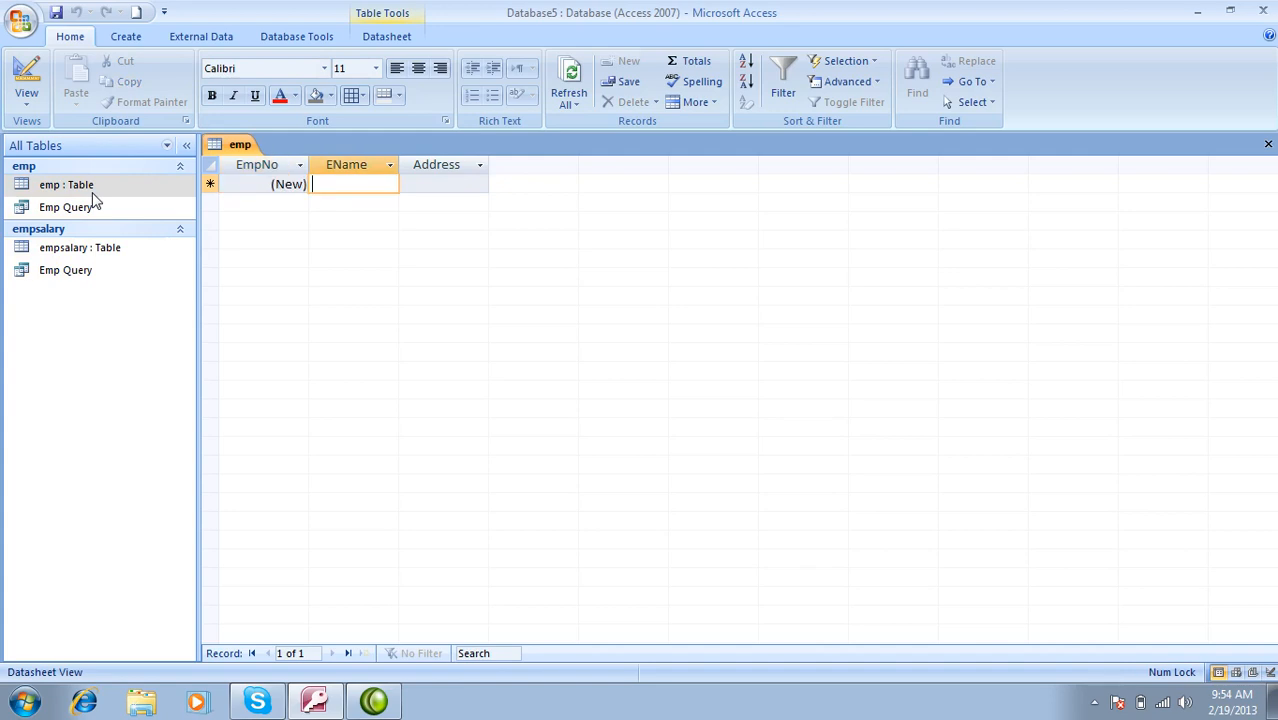
pyautogui.write('Ali')
pyautogui.press('Tab')
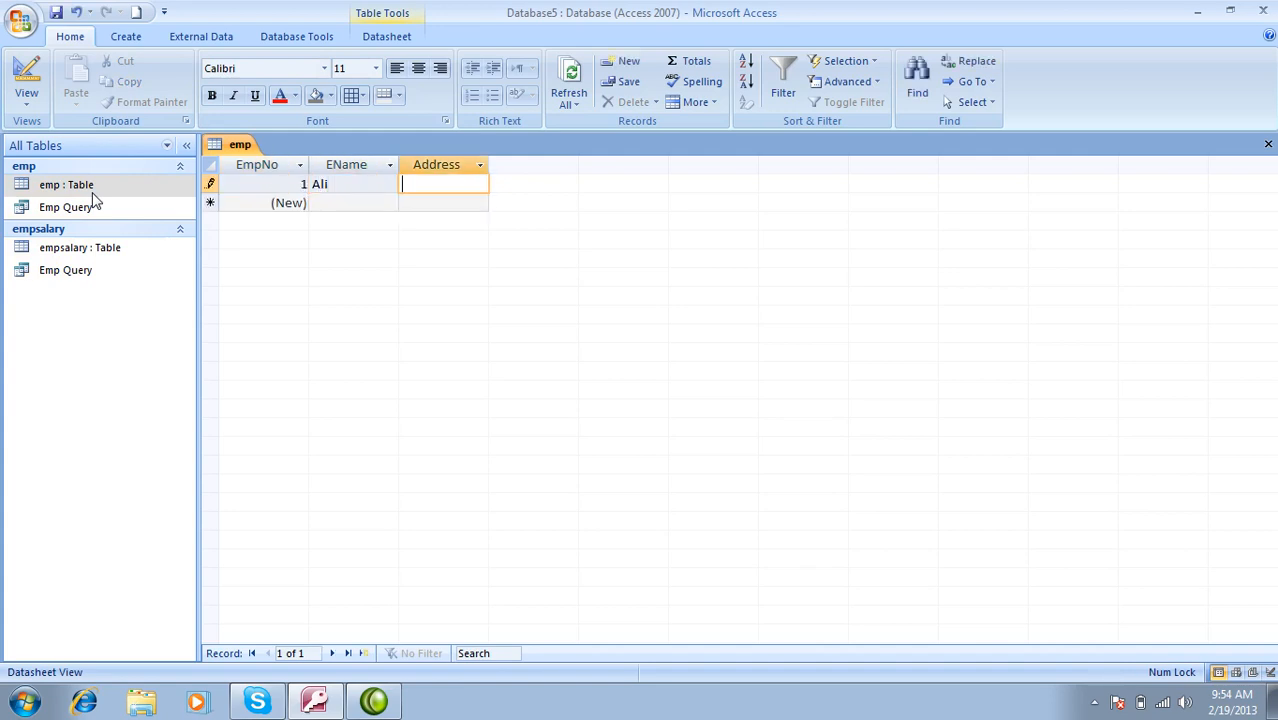
pyautogui.write('Kabul')
pyautogui.press('Tab')
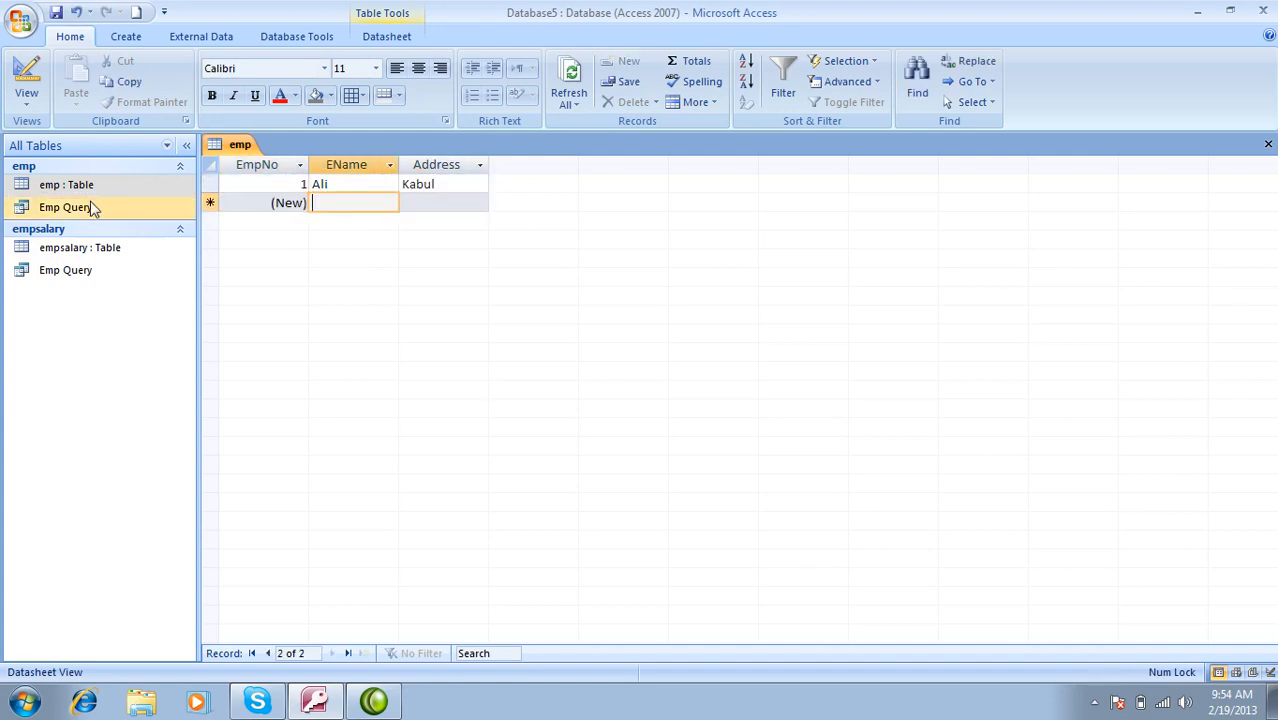
# Step: Add a second emp record with the employee's name and the address Jalalabad
pyautogui.write('Umer')
pyautogui.press('Tab')
pyautogui.write('Jalalab')
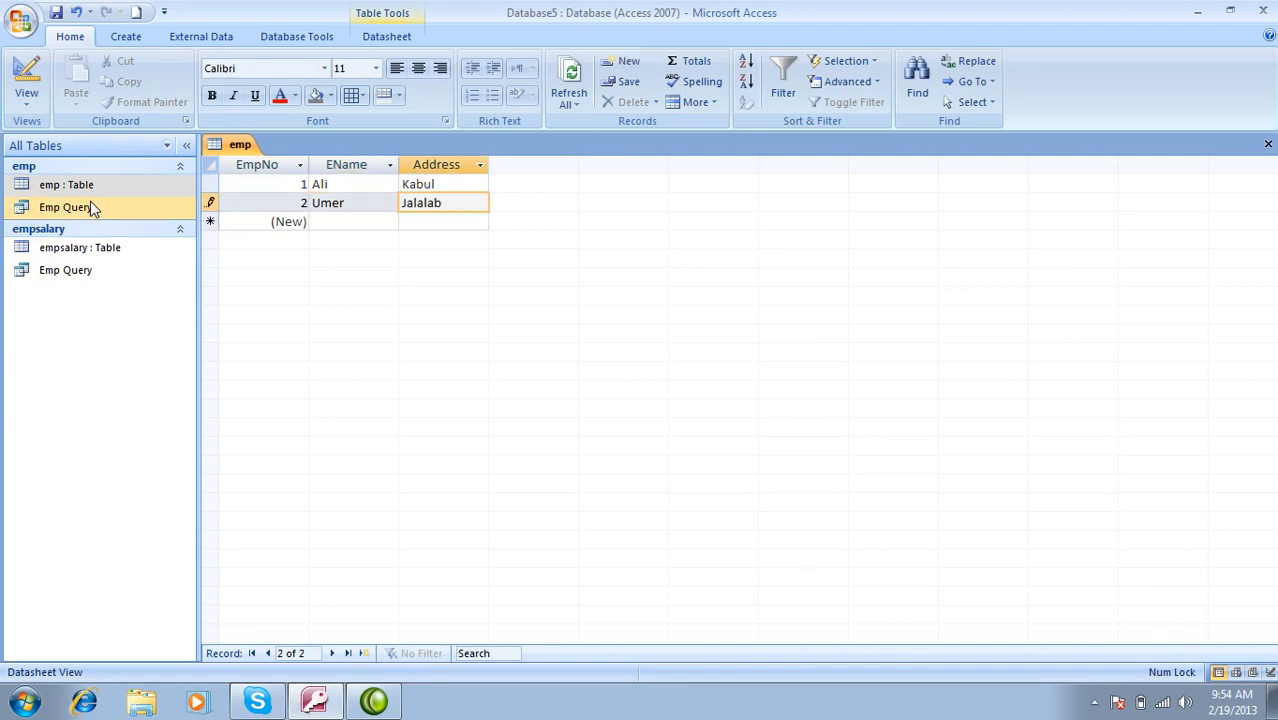
pyautogui.write('ba')
pyautogui.press('BackSpace')
pyautogui.write('a')
pyautogui.press('BackSpace')
pyautogui.press('BackSpace')
pyautogui.write('ad')
pyautogui.press('Tab')
pyautogui.press('Tab')
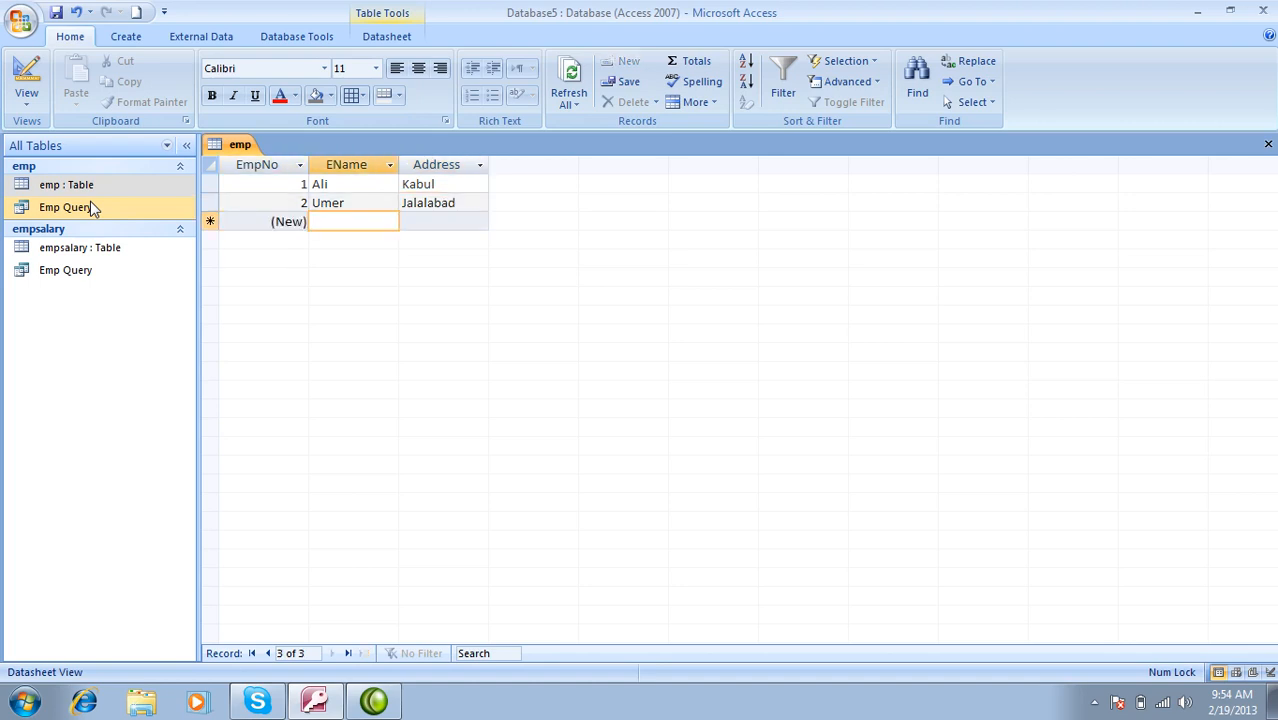
# Step: Add a third emp record with the employee's name and the address Kunar, and close the table
pyautogui.write('Haris')
pyautogui.press('Tab')
pyautogui.write('Ume')
pyautogui.press('BackSpace')
pyautogui.press('BackSpace')
pyautogui.press('BackSpace')
pyautogui.write('Kunar')
pyautogui.press('Tab')
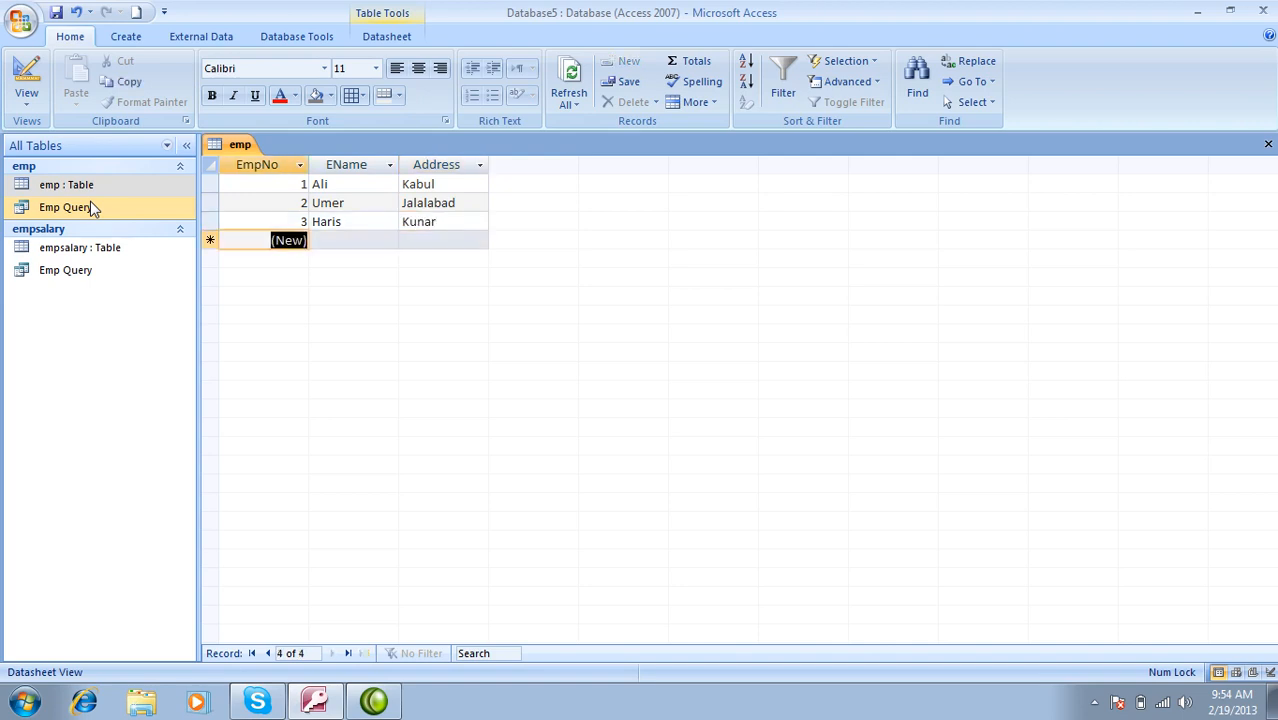
pyautogui.click(1268, 144)
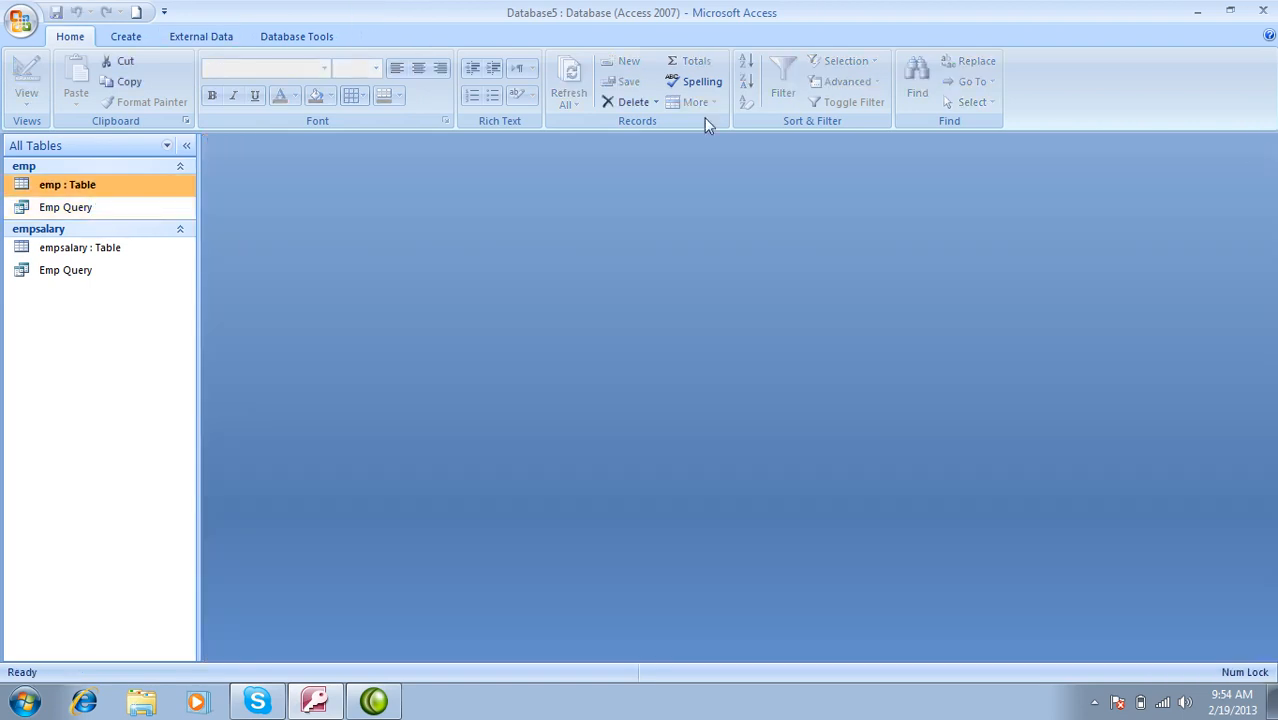
# Step: Open the empsalary table and add a first record with EmpNo 1, date 2/19/2013 and salary 1000
pyautogui.doubleClick(80, 250)
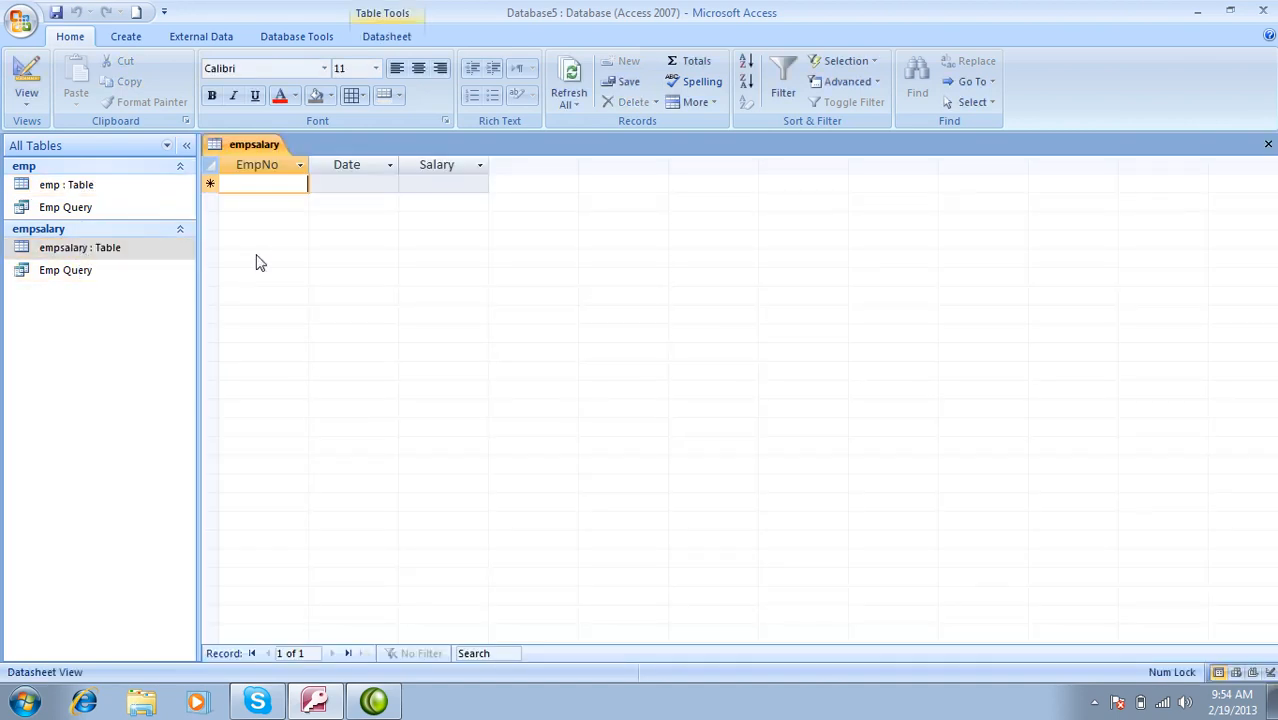
pyautogui.write('1')
pyautogui.press('Tab')
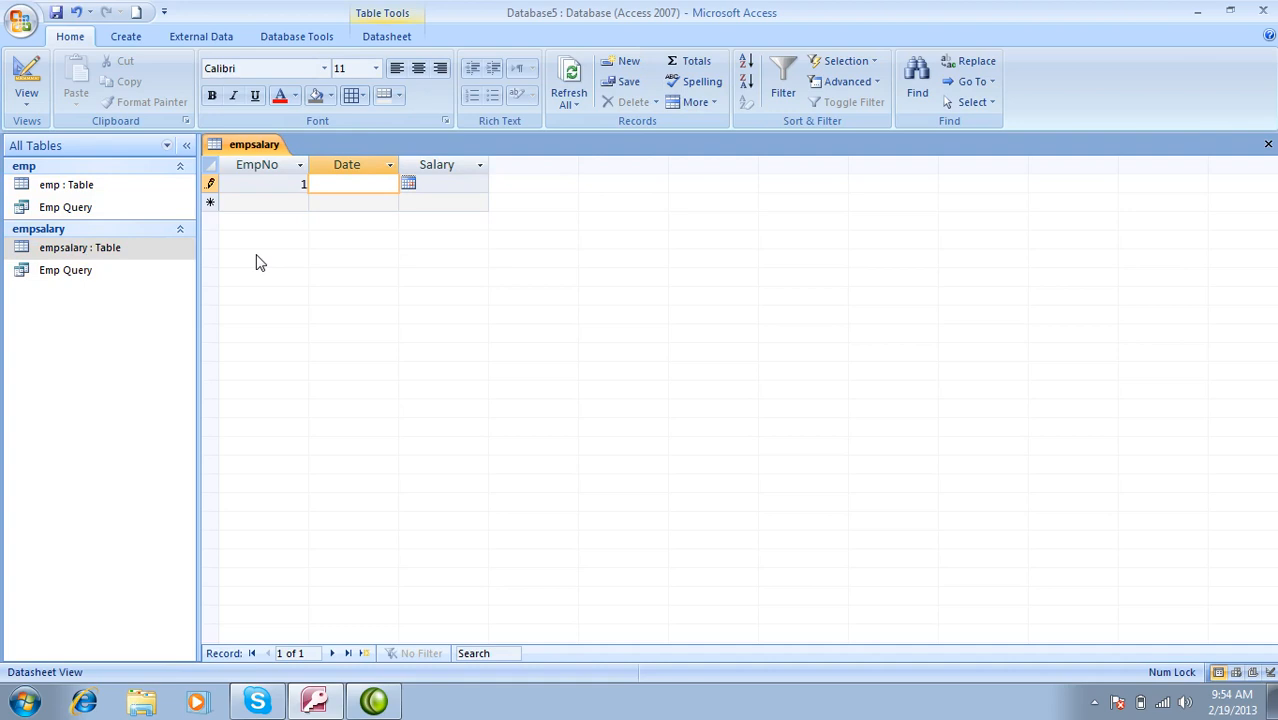
pyautogui.hotkey('ctrl', ';')
pyautogui.press('Tab')
pyautogui.write('1000')
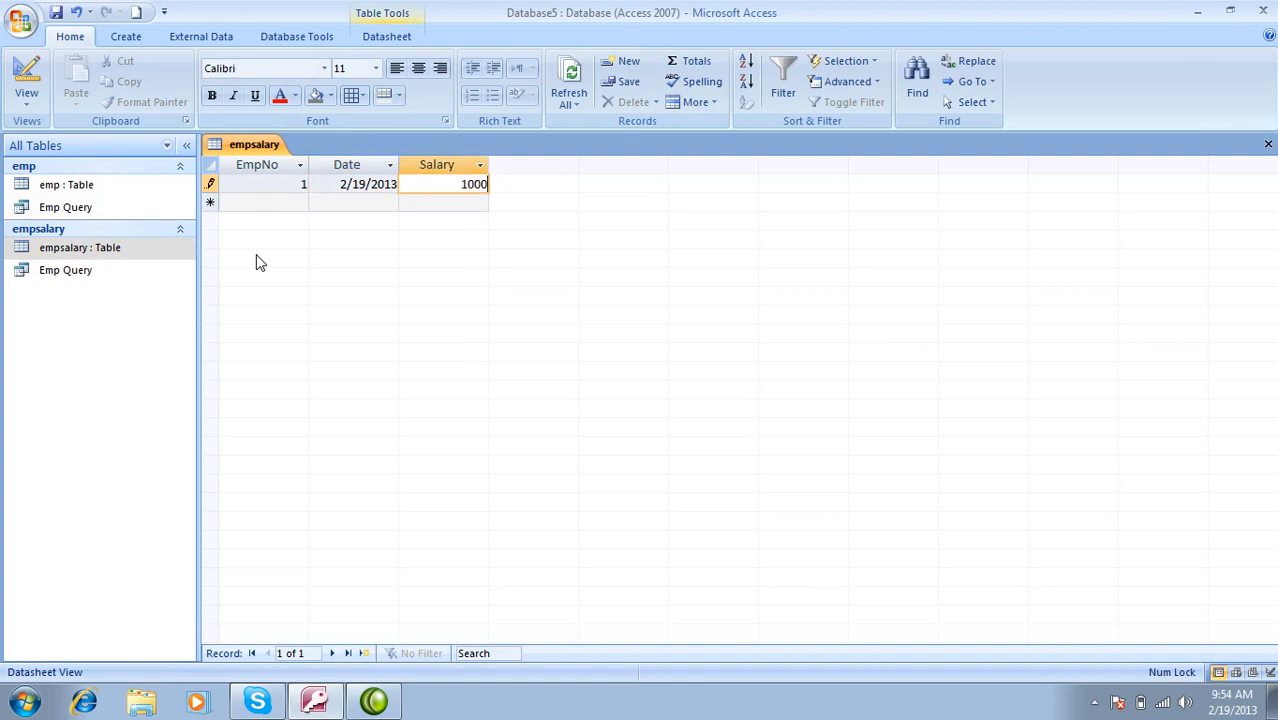
pyautogui.press('Tab')
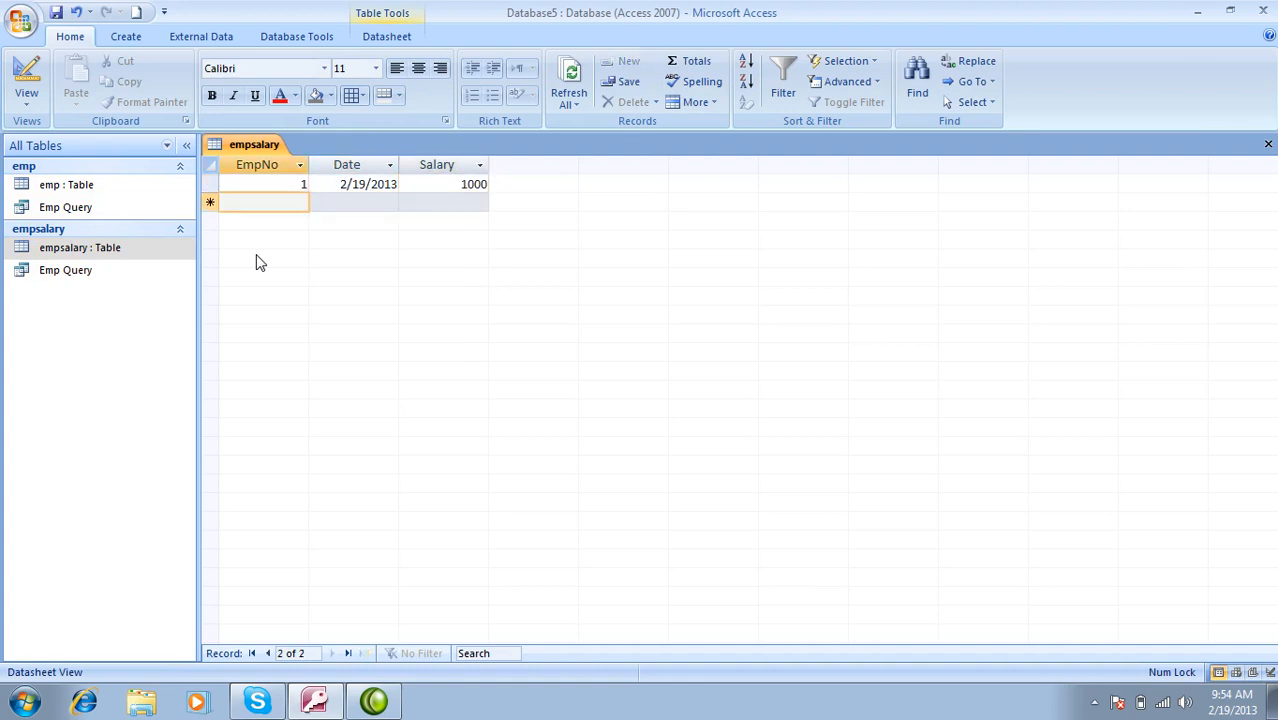
# Step: Add a second empsalary record with EmpNo 2, date 2/19/2013 and salary 2000
pyautogui.write('2')
pyautogui.press('Tab')
pyautogui.hotkey('ctrl', ';')
pyautogui.press('Tab')
pyautogui.write('2000')
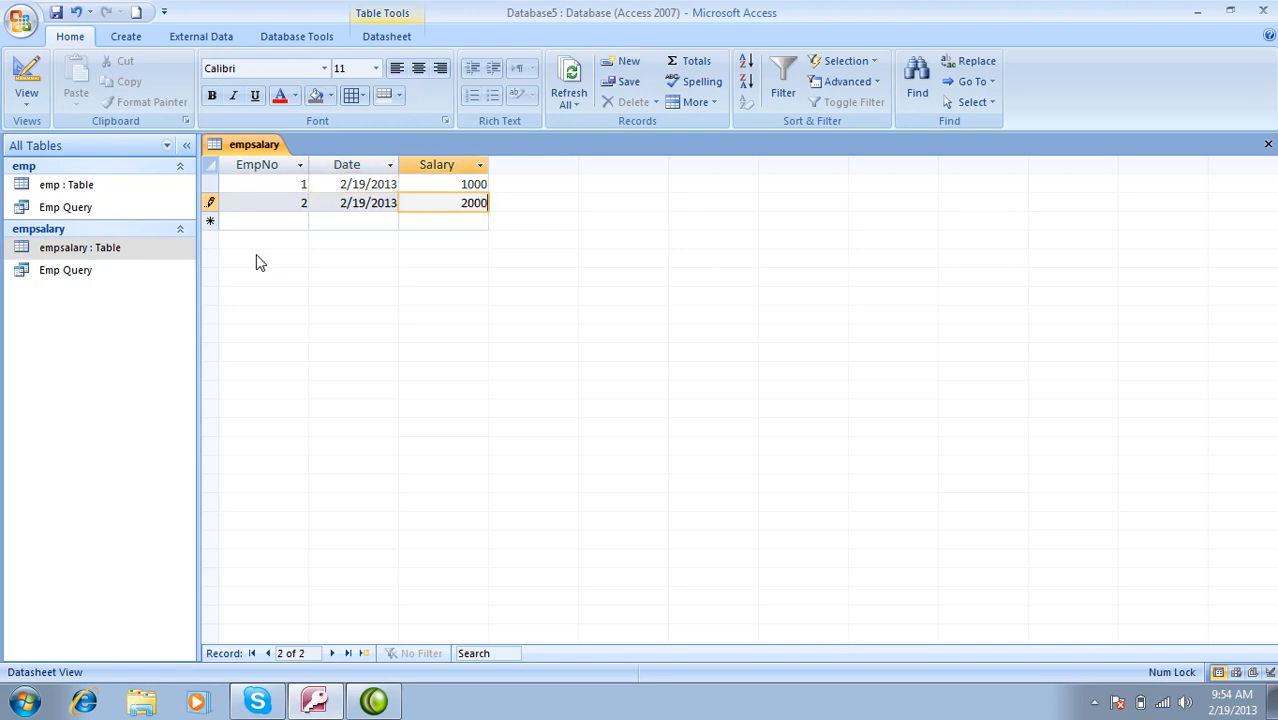
pyautogui.press('Tab')
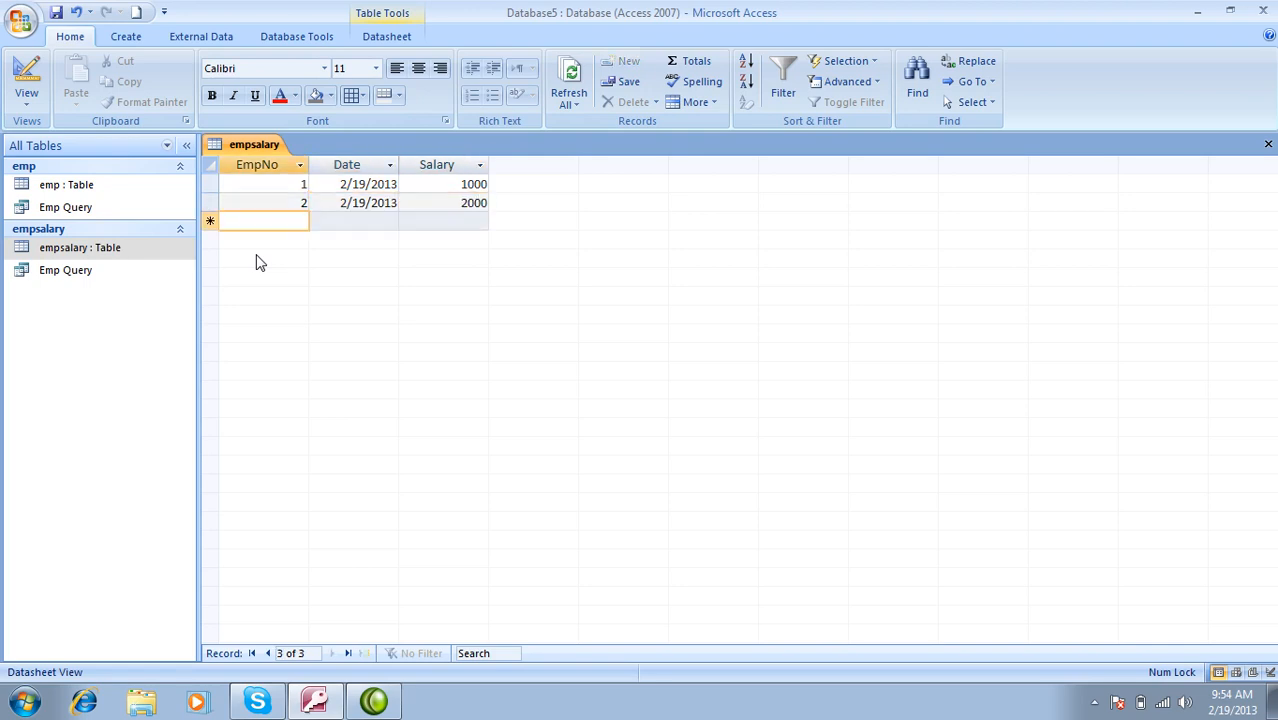
# Step: Add empsalary records for EmpNo 3 and 4 with date and salary left blank, and close the table
pyautogui.write('3')
pyautogui.press('Tab')
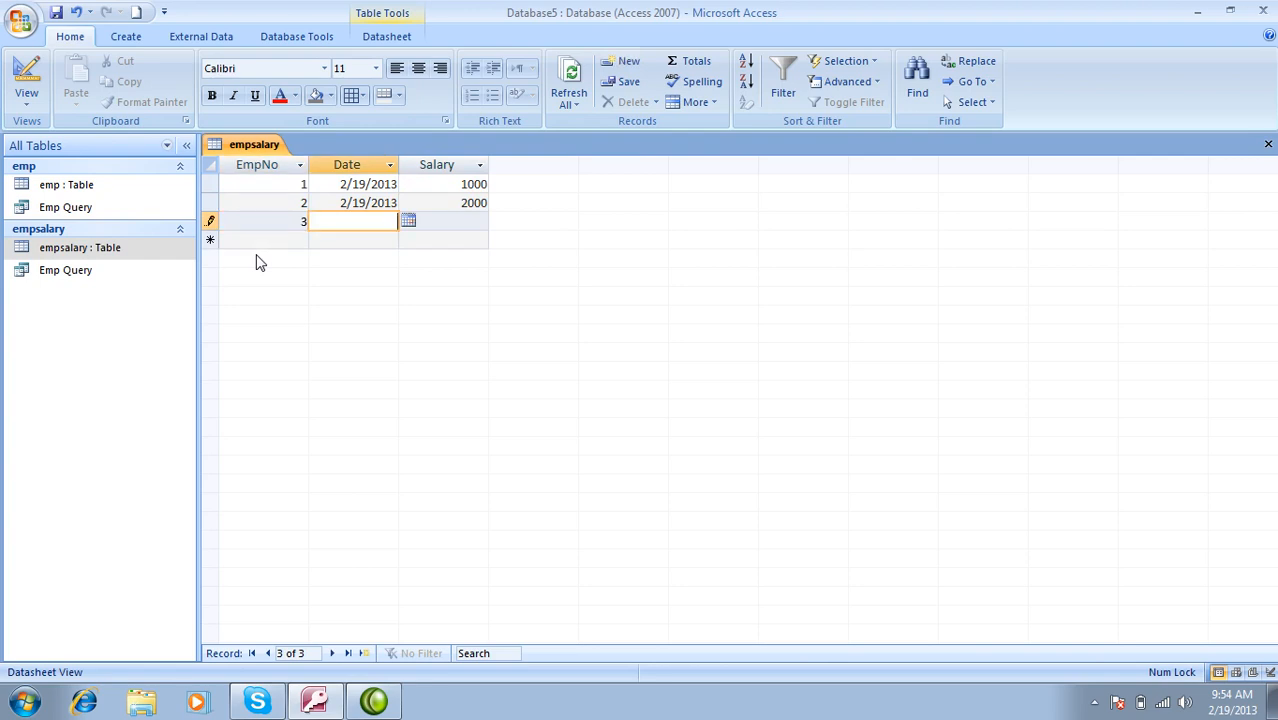
pyautogui.press('Tab')
pyautogui.press('Tab')
pyautogui.write('4')
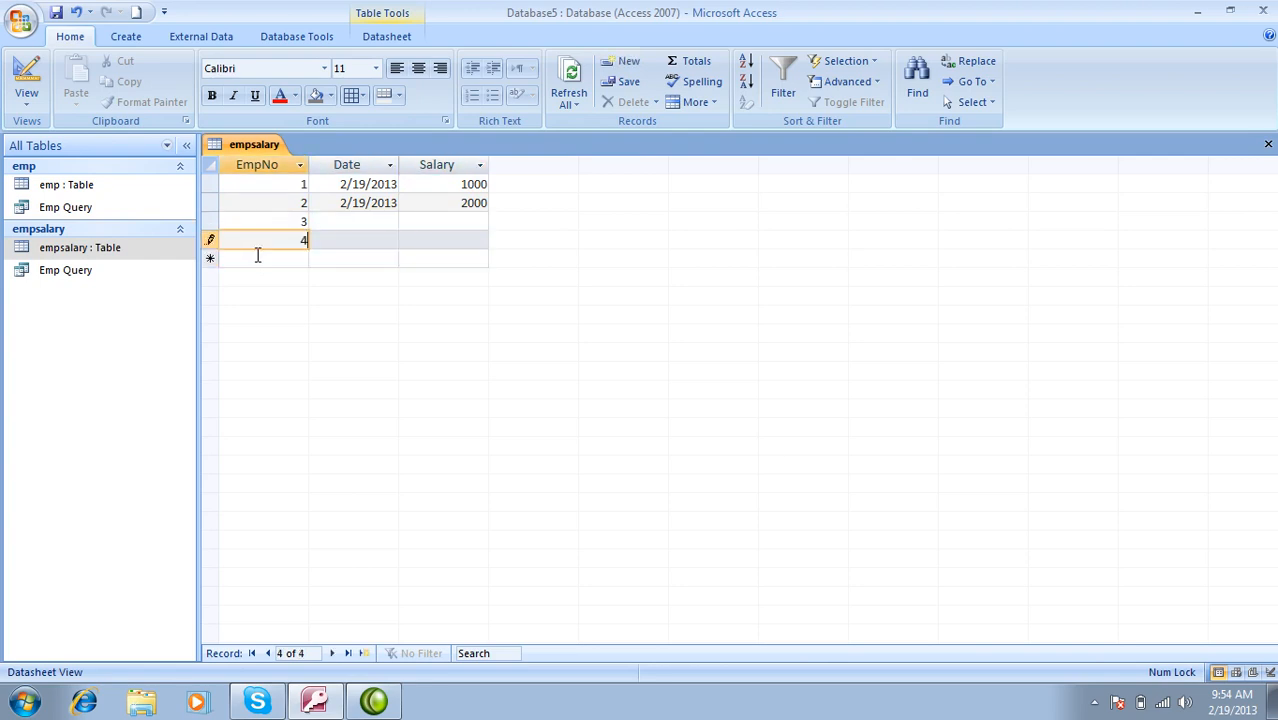
pyautogui.press('Tab')
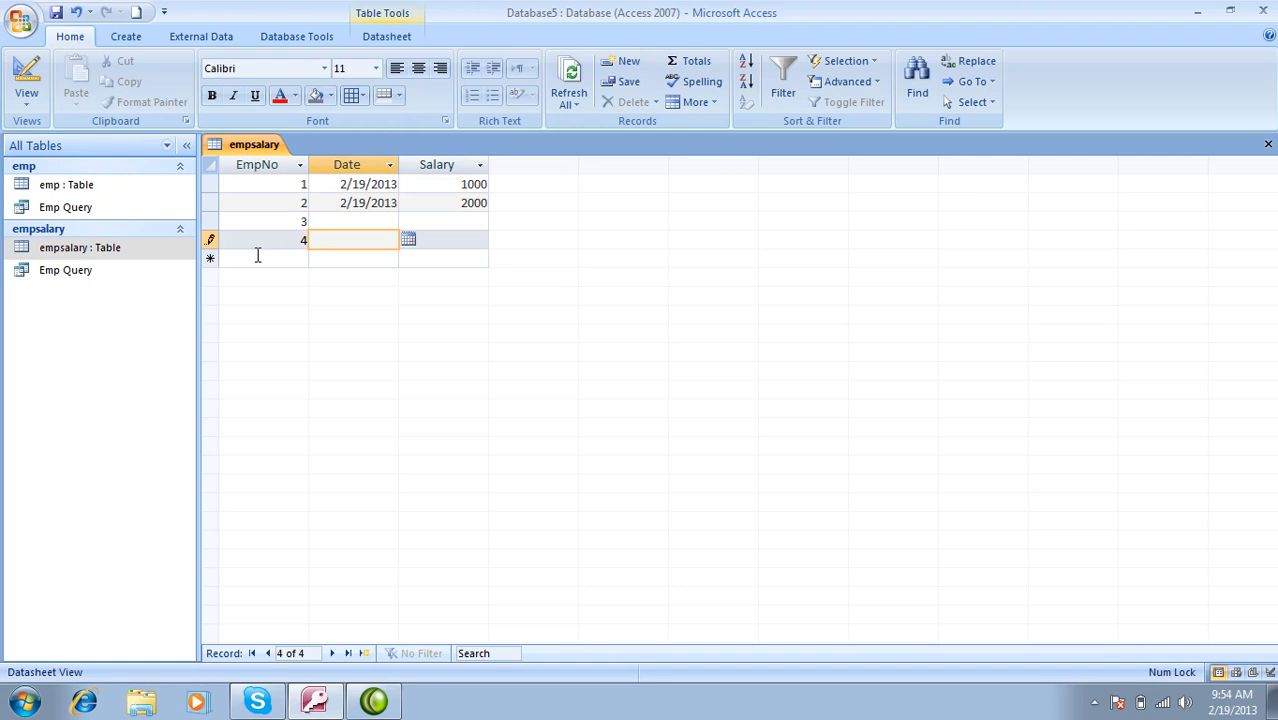
pyautogui.press('Tab')
pyautogui.press('Tab')
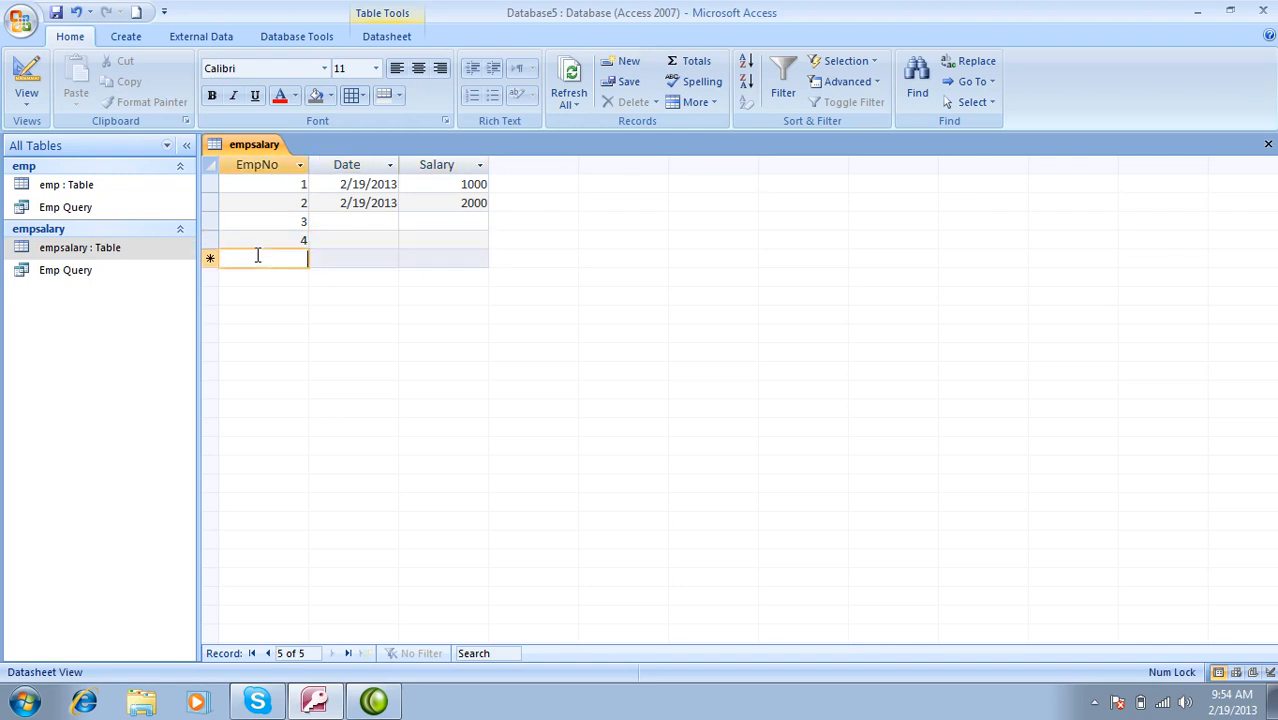
pyautogui.click(1268, 144)
# Step: Add a fourth emp record with the employee's name and the address Laghman, and close the table
pyautogui.doubleClick(90, 187)
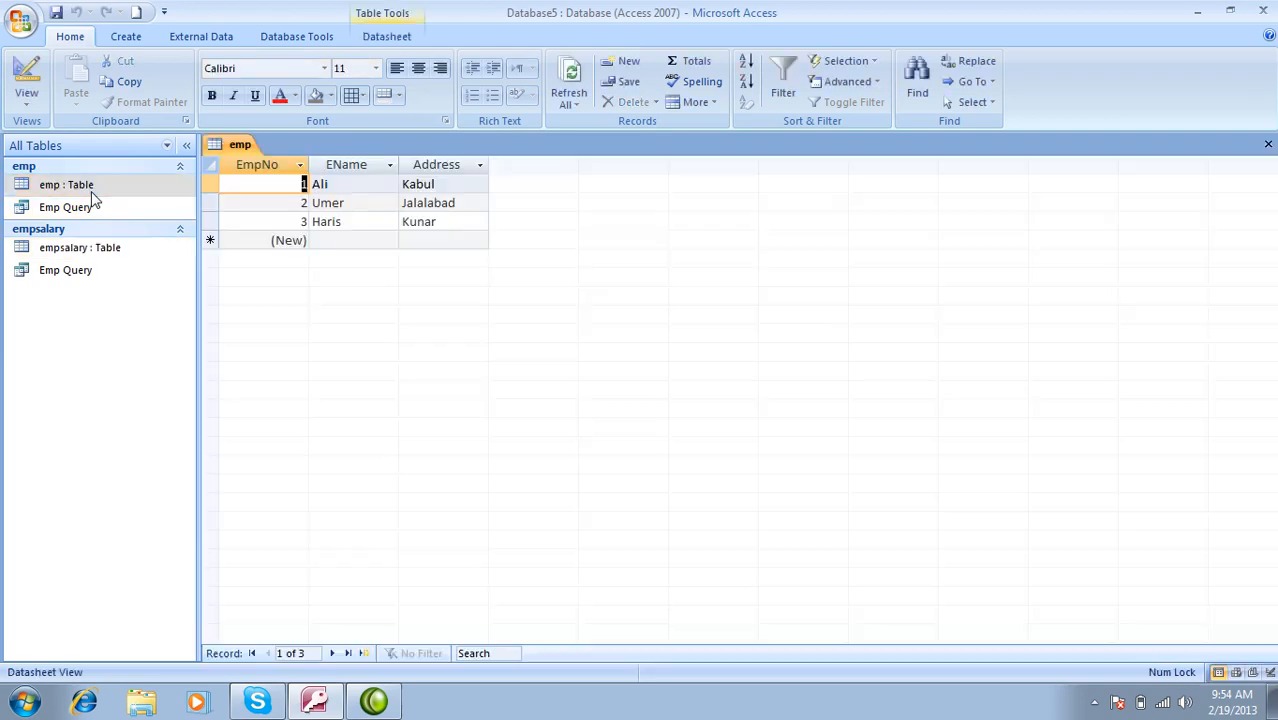
pyautogui.press('Tab')
pyautogui.press('Down')
pyautogui.press('Down')
pyautogui.press('Down')
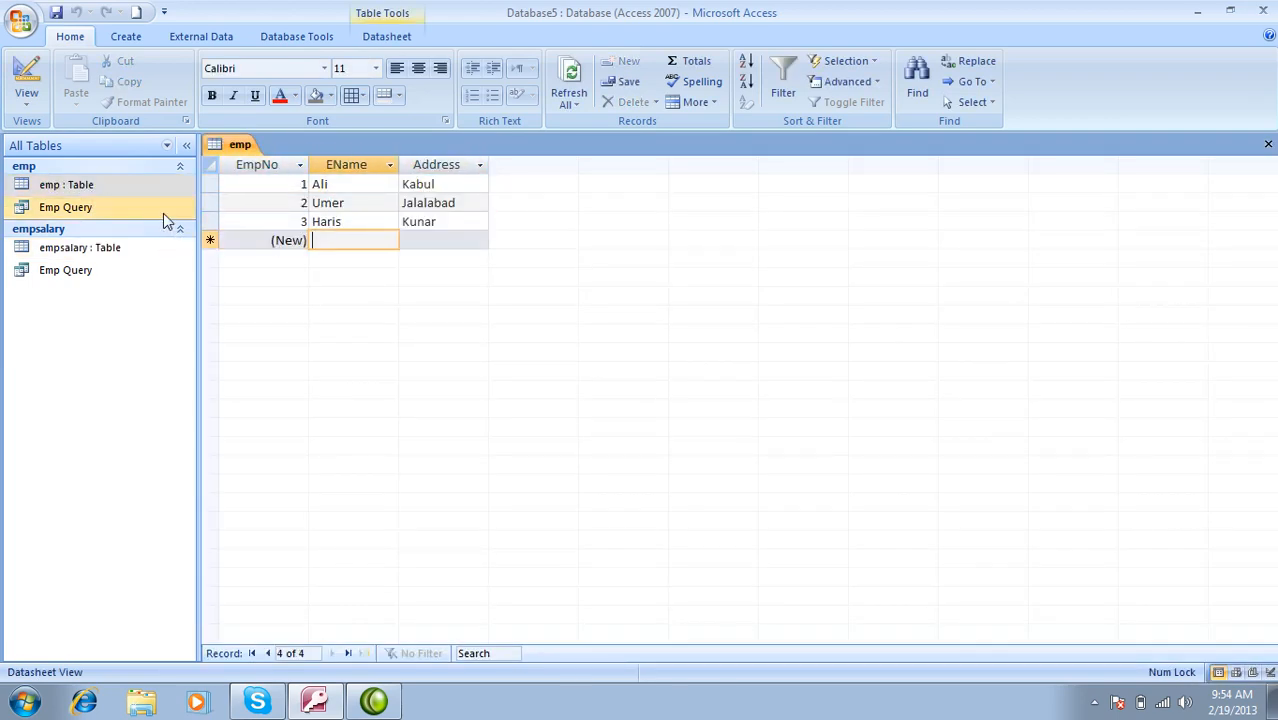
pyautogui.write('Noor')
pyautogui.press('Tab')
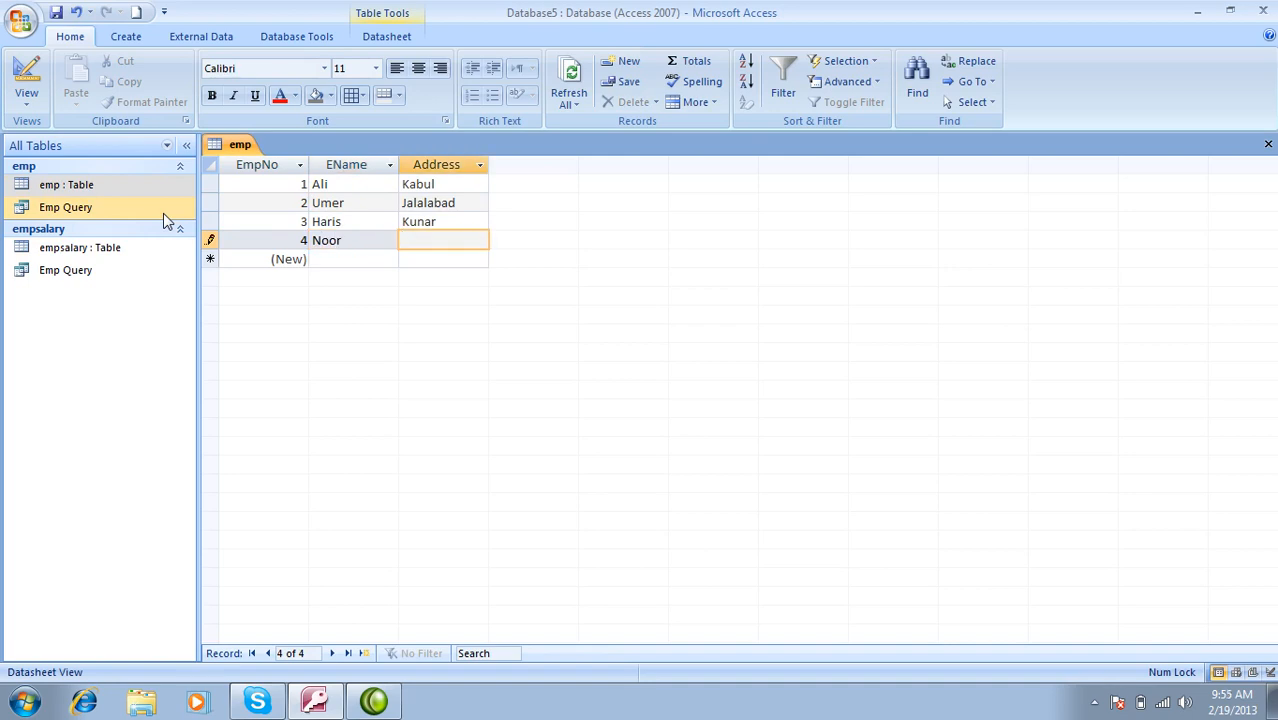
pyautogui.write('Laghman')
pyautogui.press('Tab')
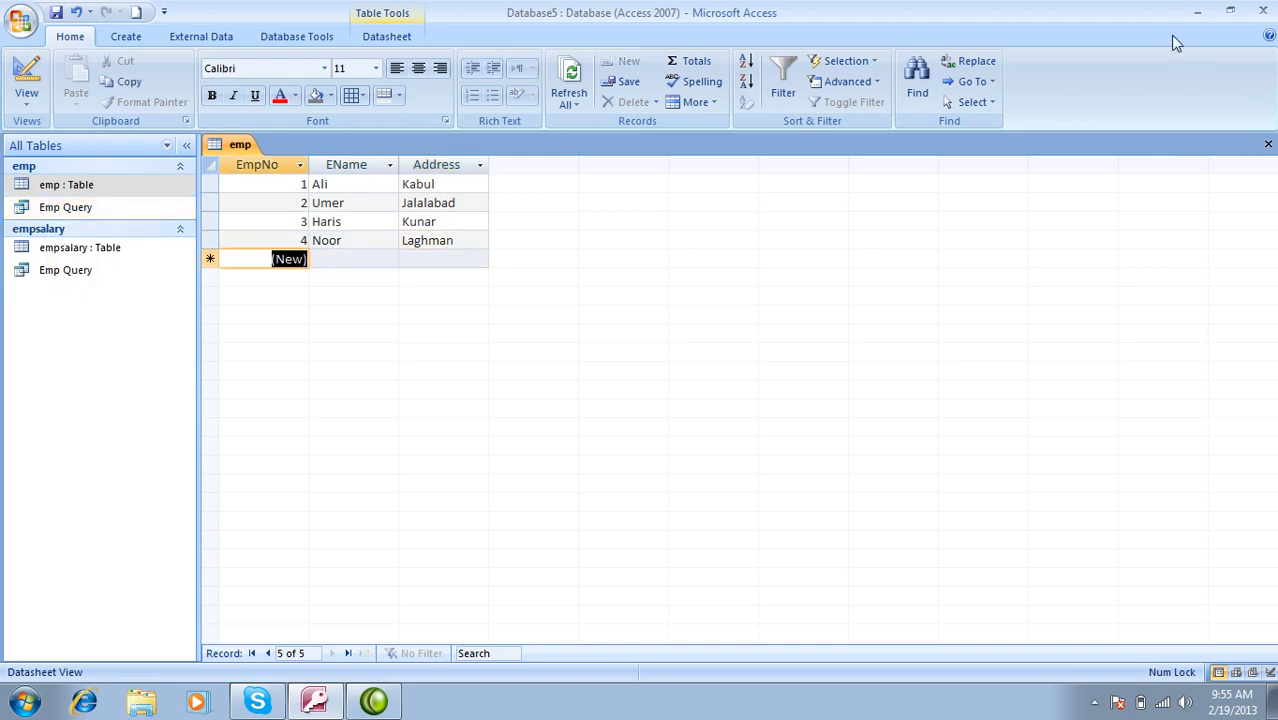
pyautogui.click(1266, 146)
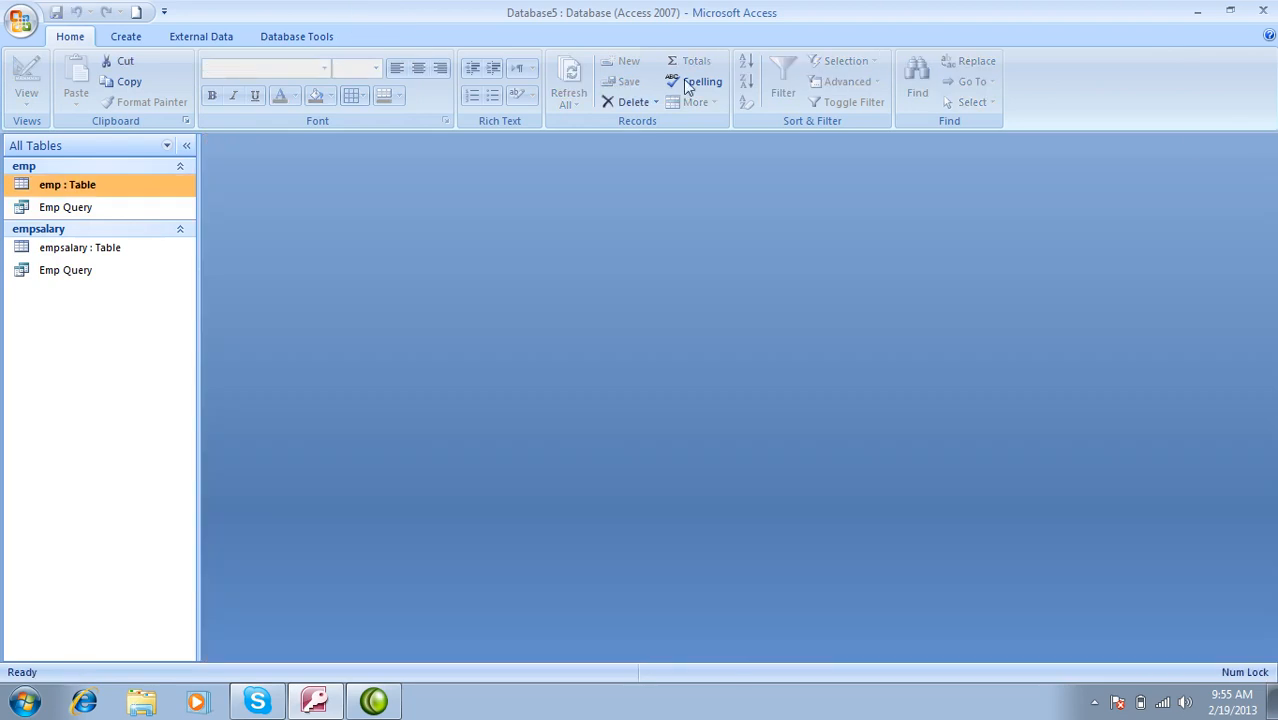
# Step: Join emp and empsalary on EmpNo in the design of Emp Query and run the query
pyautogui.doubleClick(62, 272)
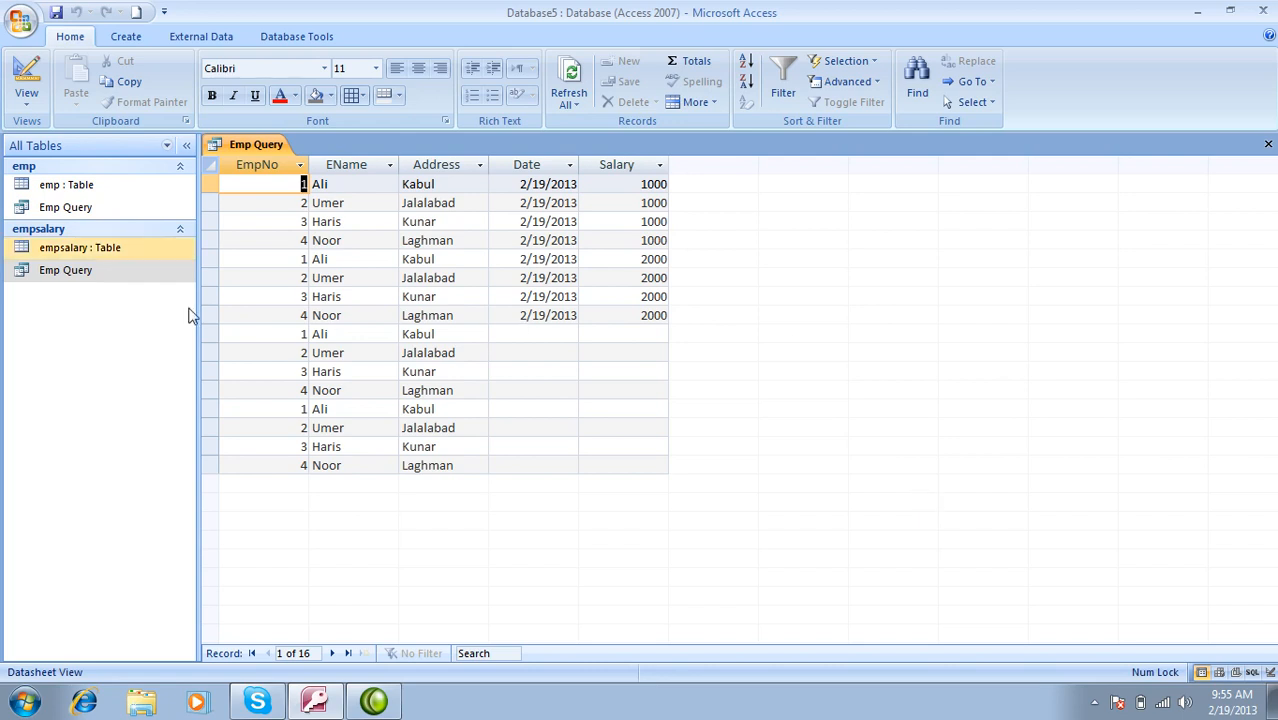
pyautogui.click(26, 80)
pyautogui.click(300, 213)
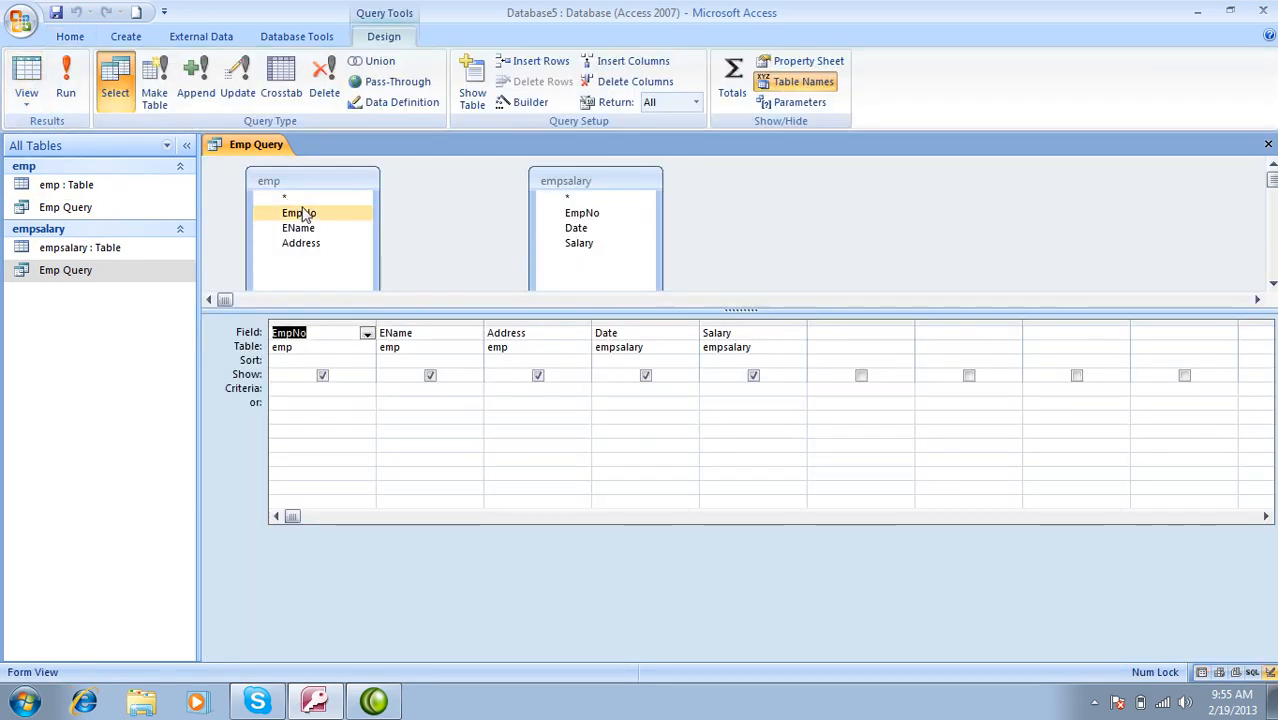
pyautogui.moveTo(308, 220); pyautogui.dragTo(574, 216)
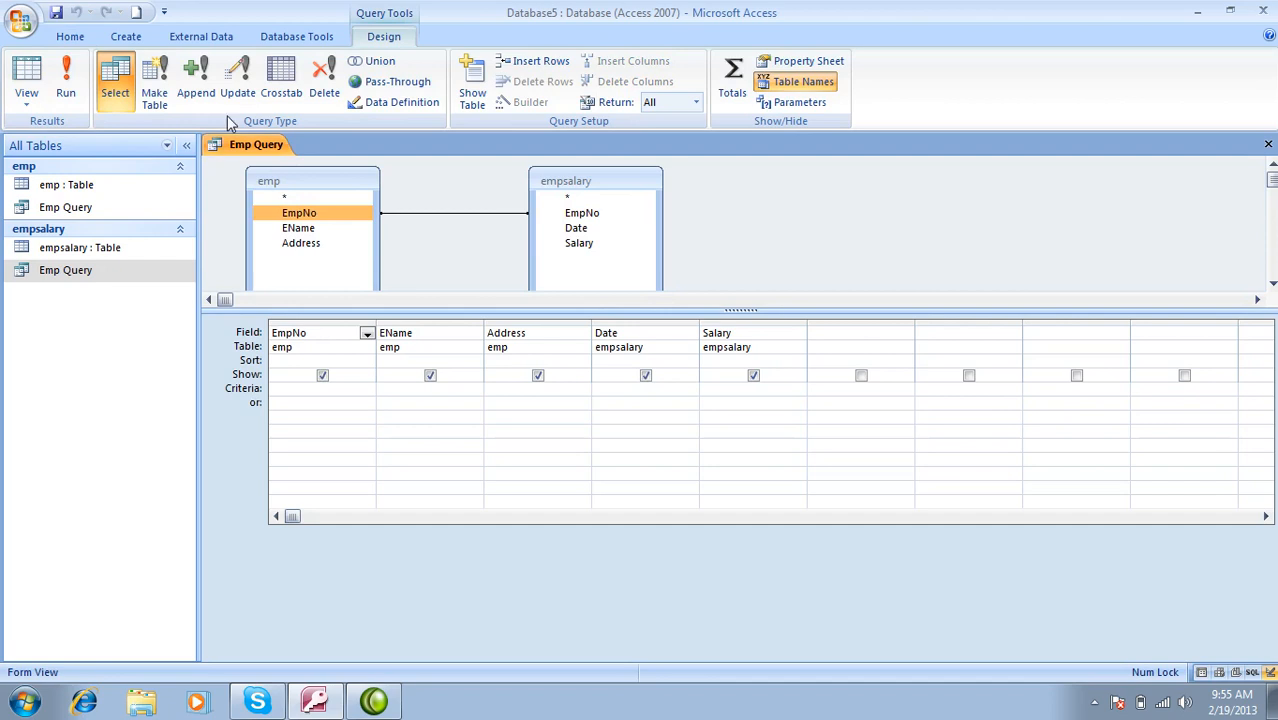
pyautogui.click(77, 76)
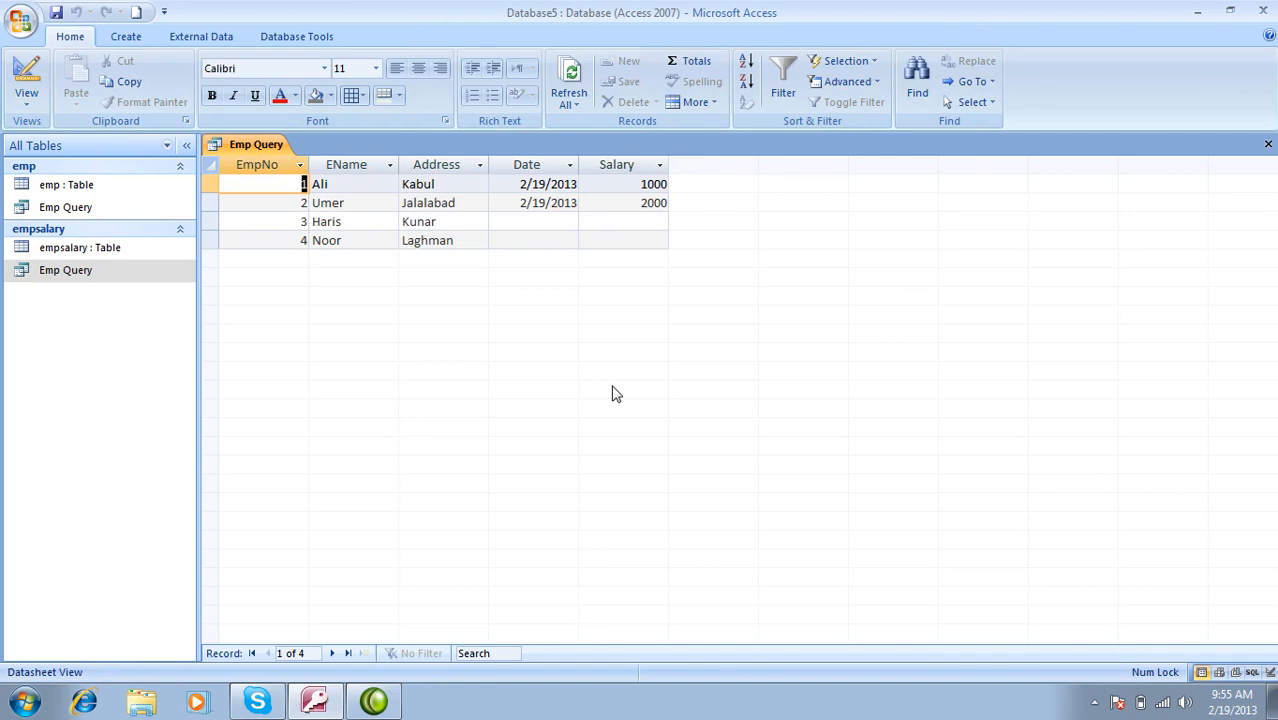
# Step: Inspect the EmpNo join line in the design of Emp Query and run the query again
pyautogui.click(27, 75)
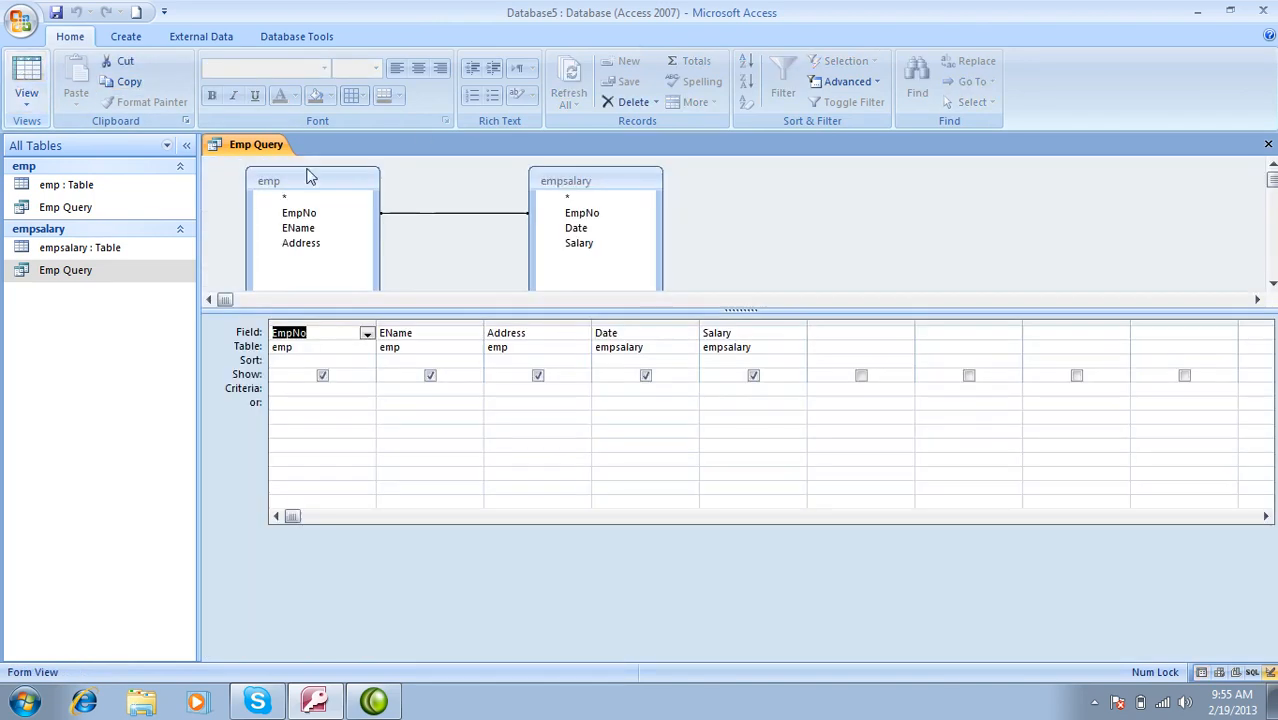
pyautogui.click(440, 216)
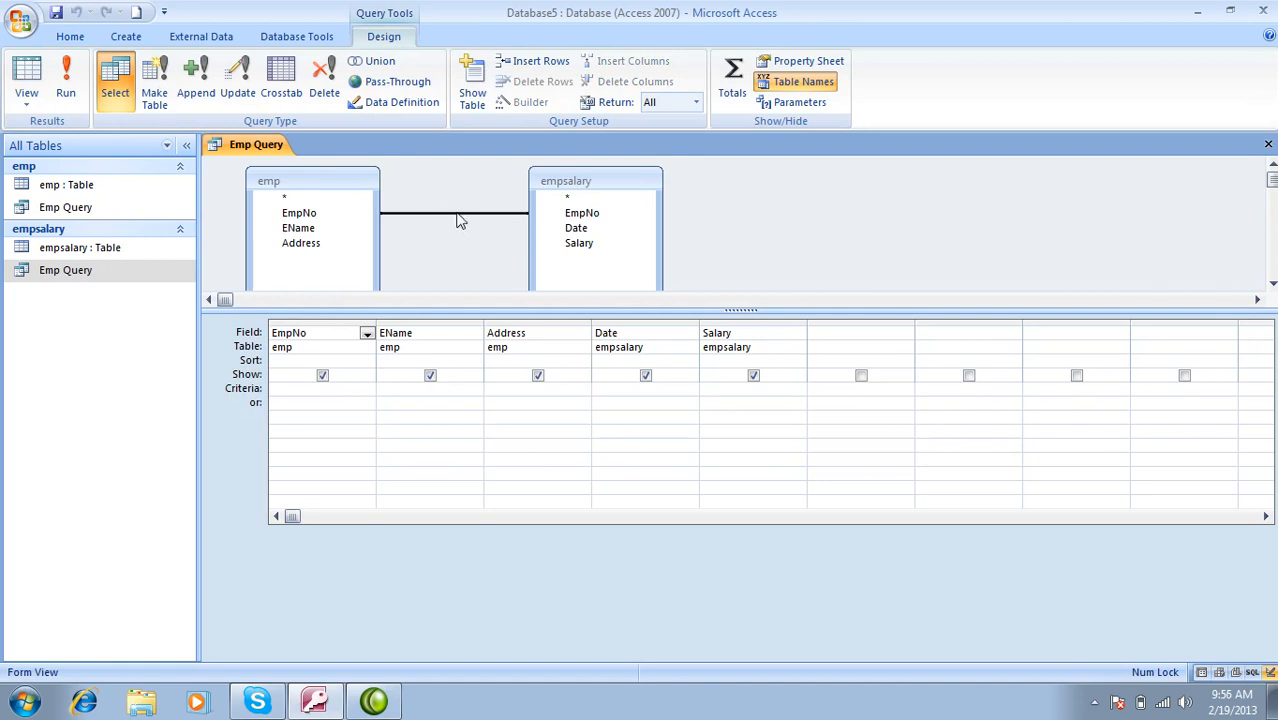
pyautogui.click(65, 80)
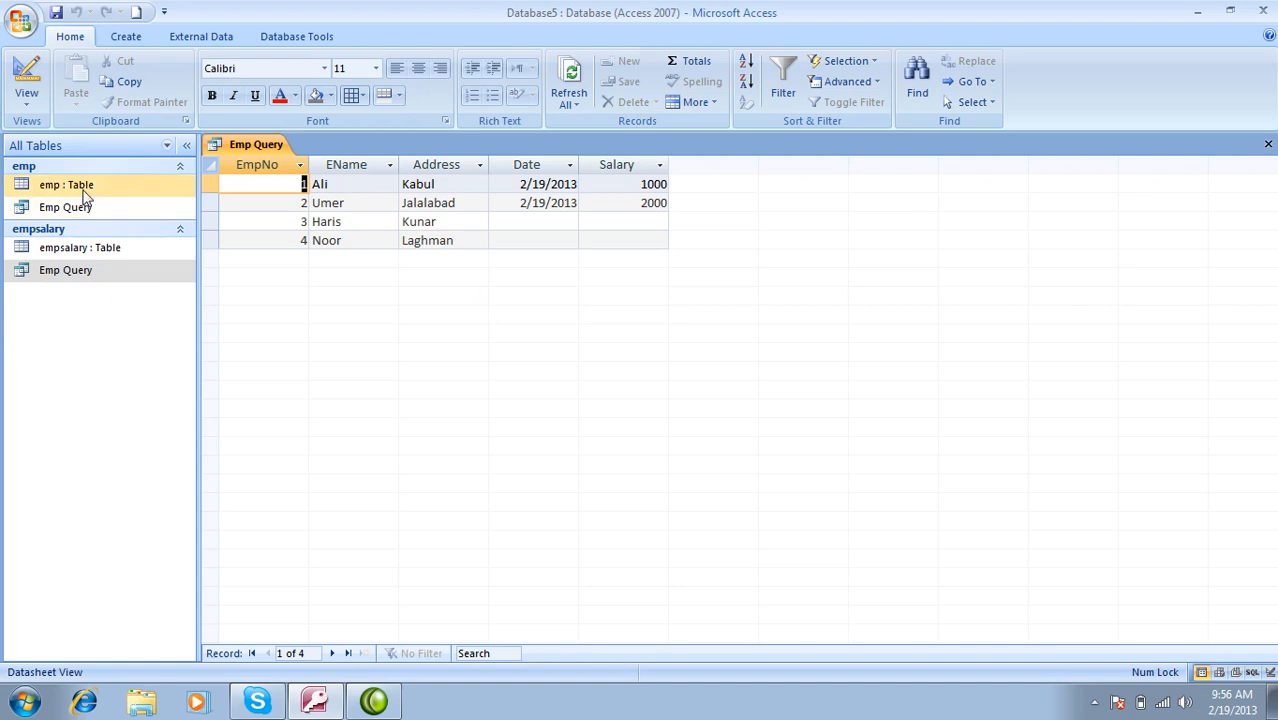
# Step: Review the records of the empsalary and emp tables, and close both tables
pyautogui.doubleClick(85, 251)
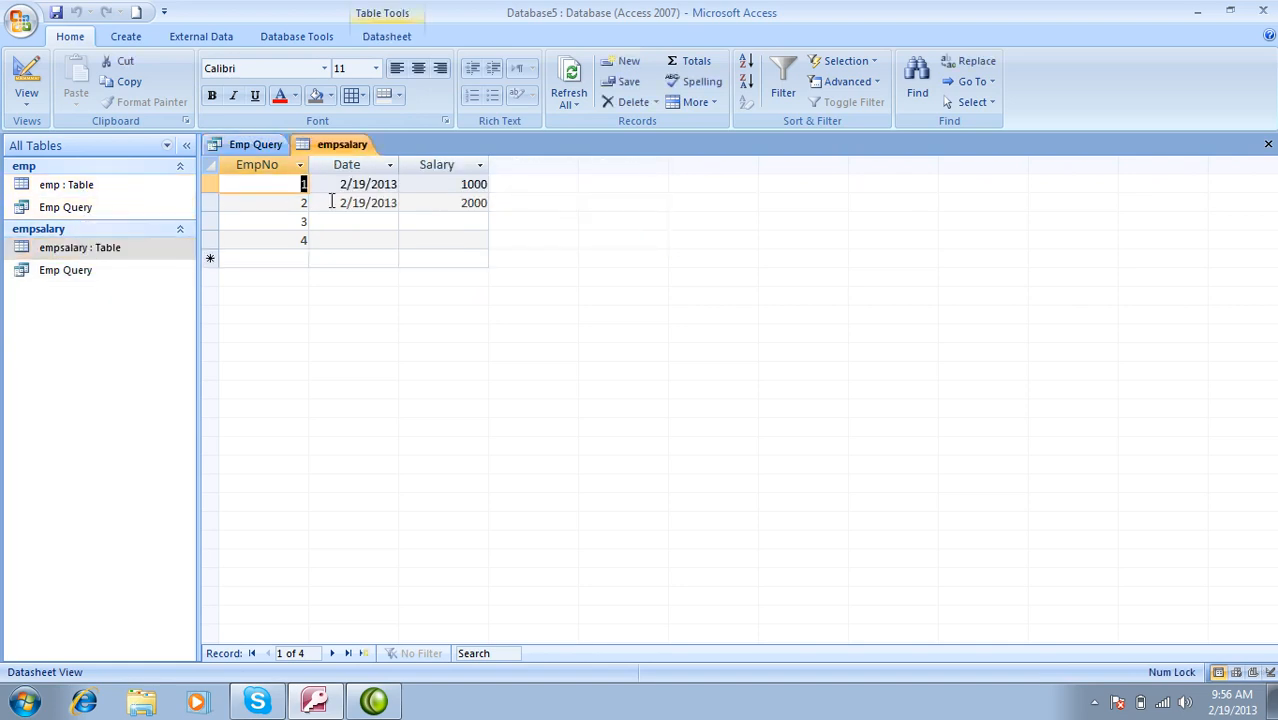
pyautogui.doubleClick(80, 186)
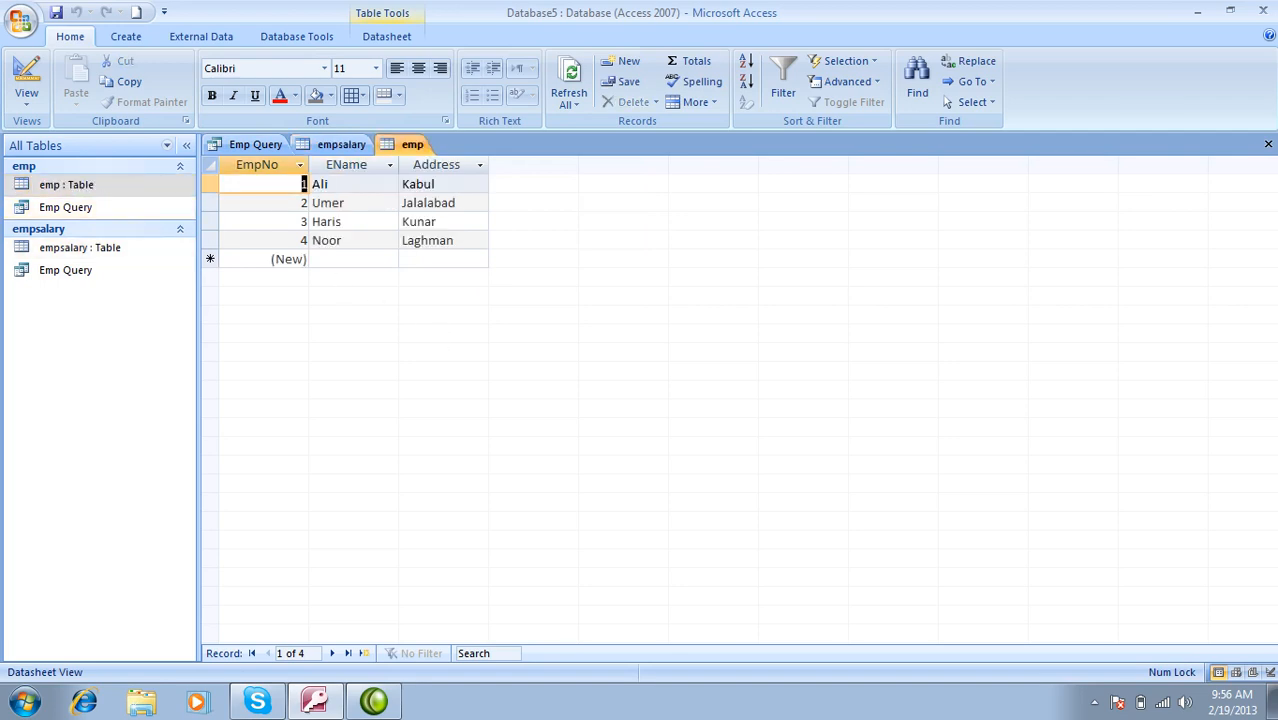
pyautogui.click(1267, 146)
pyautogui.click(1267, 147)
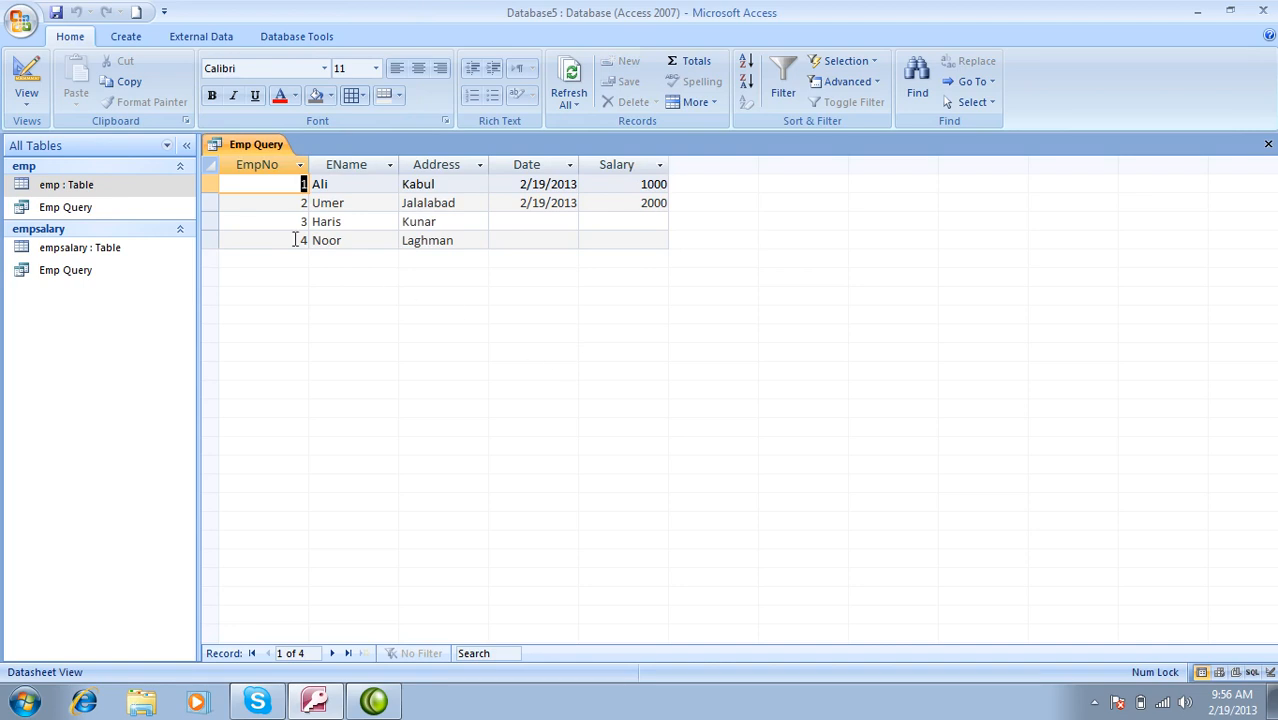
# Step: Reopen the emp table and add a fifth record with the employee's name and the address Paktika
pyautogui.doubleClick(79, 187)
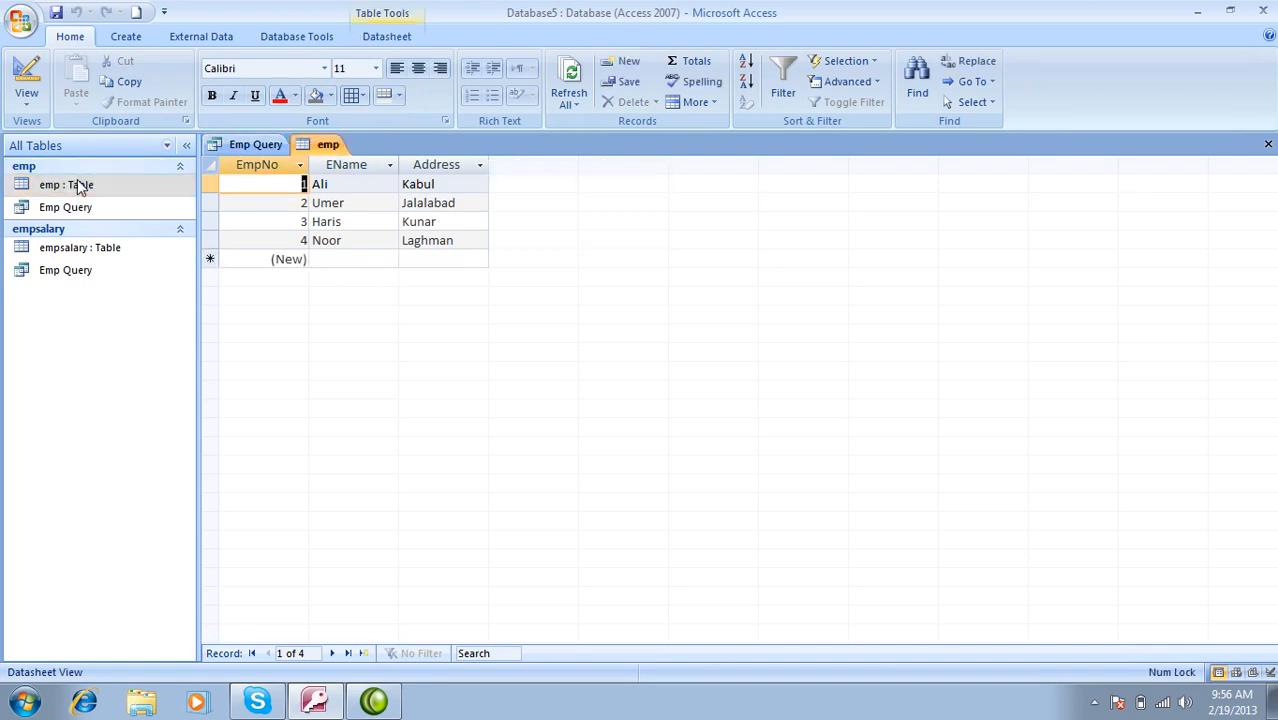
pyautogui.click(218, 260)
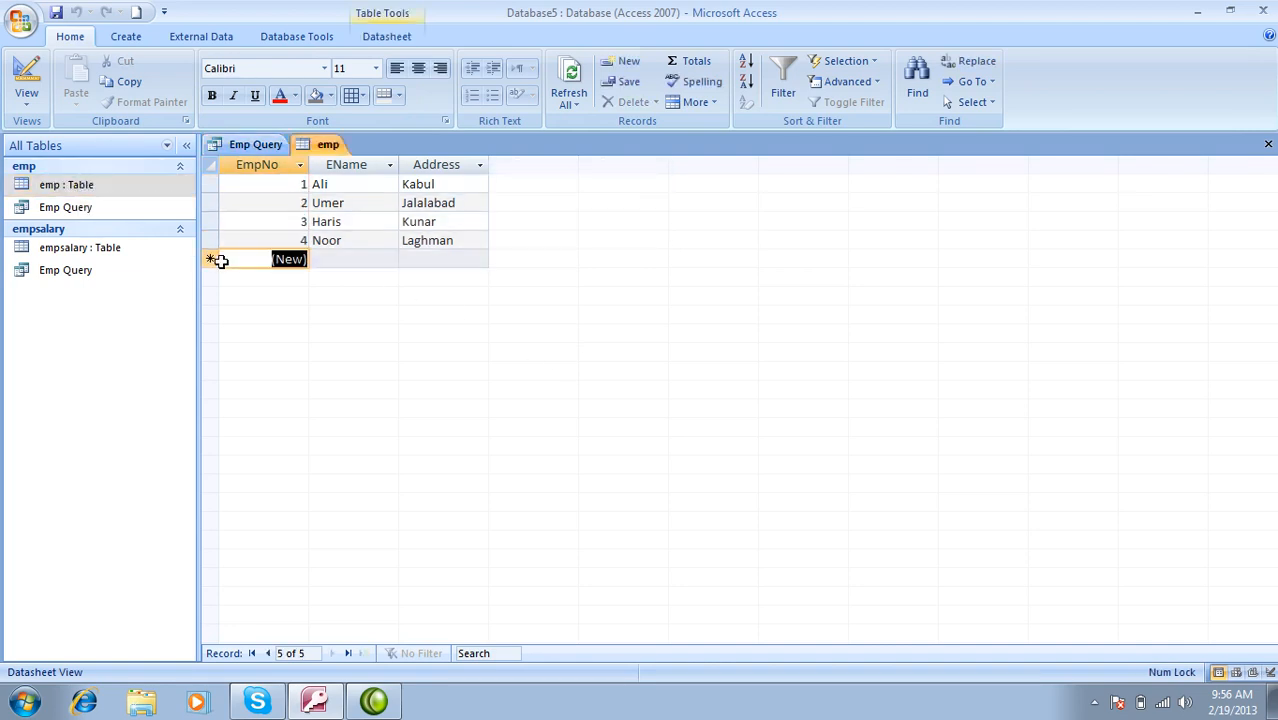
pyautogui.press('Tab')
pyautogui.write('Haz')
pyautogui.press('BackSpace')
pyautogui.press('BackSpace')
pyautogui.press('BackSpace')
pyautogui.write('Jamal')
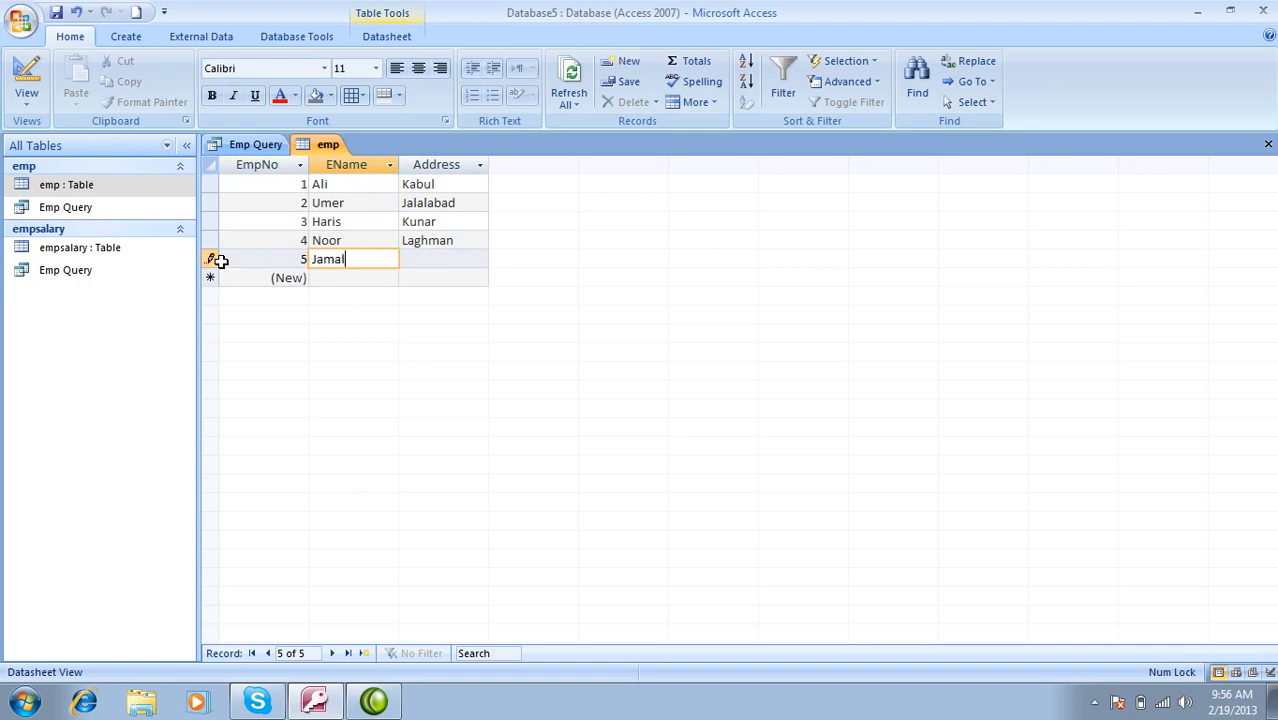
pyautogui.press('Tab')
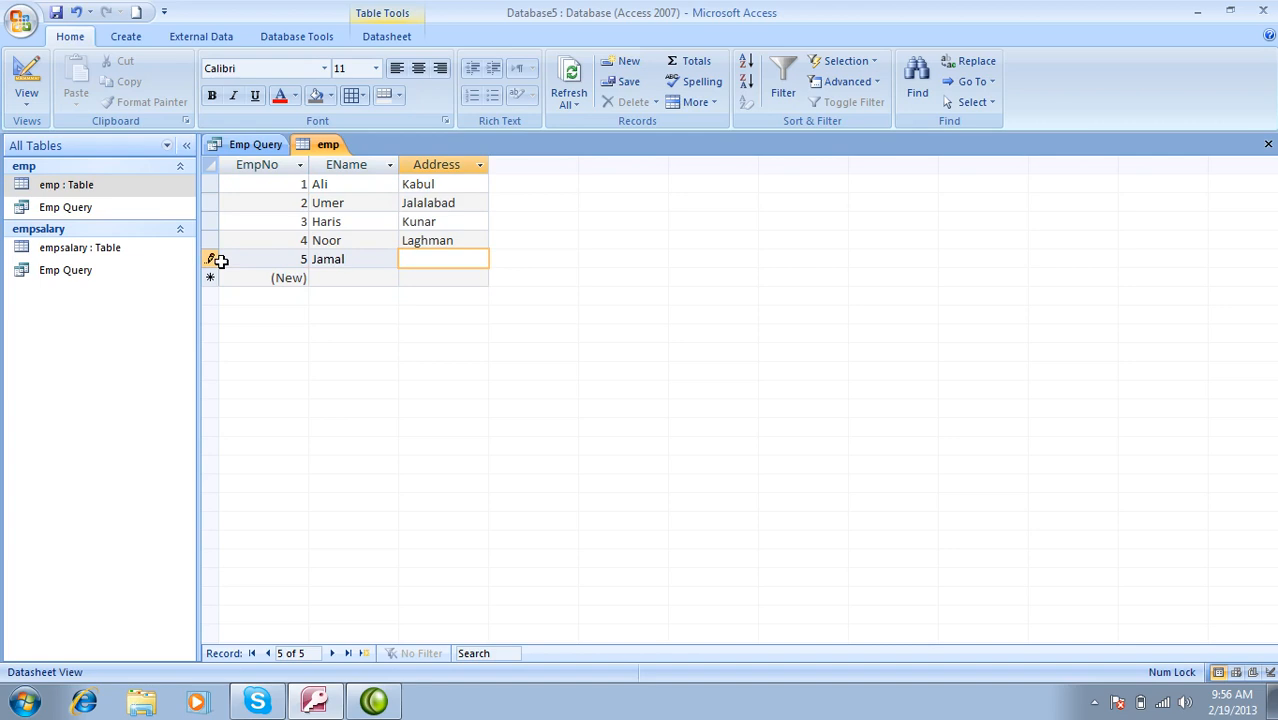
pyautogui.write('Paktika')
pyautogui.press('Tab')
# Step: Add a sixth emp record with the employee's name and the address Paghman, and close the table
pyautogui.press('Tab')
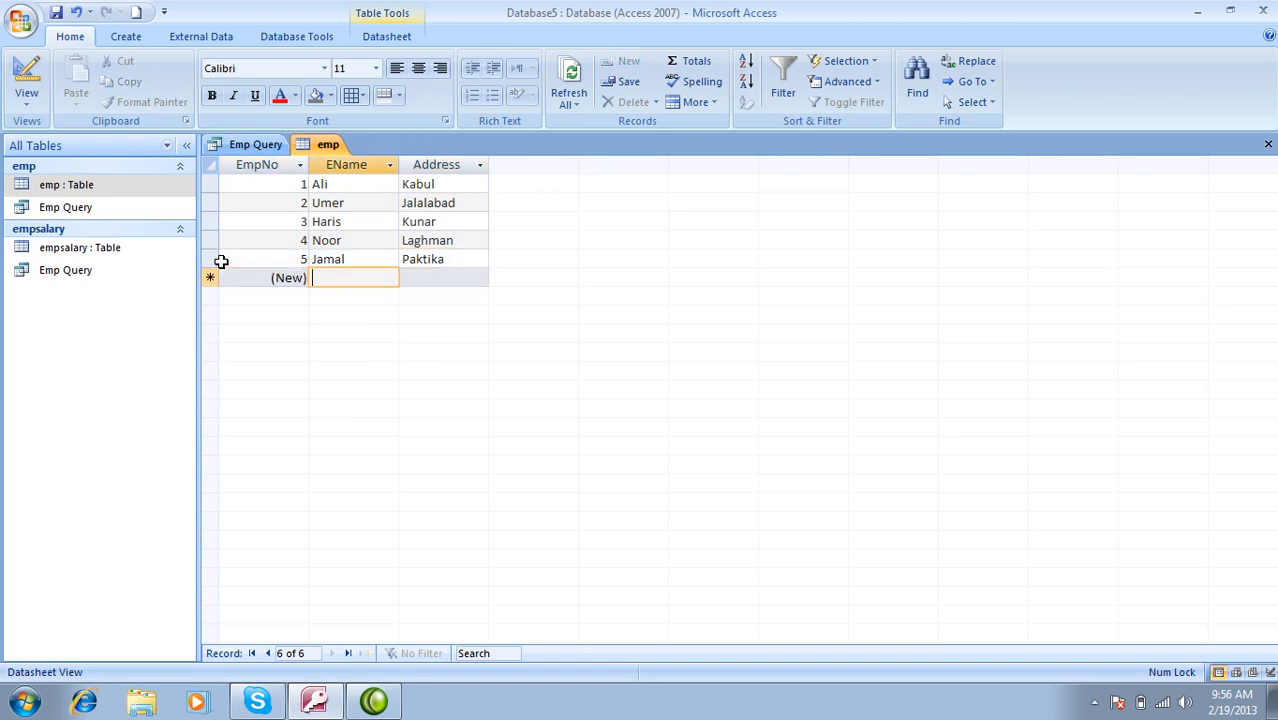
pyautogui.write('Yasir')
pyautogui.press('Tab')
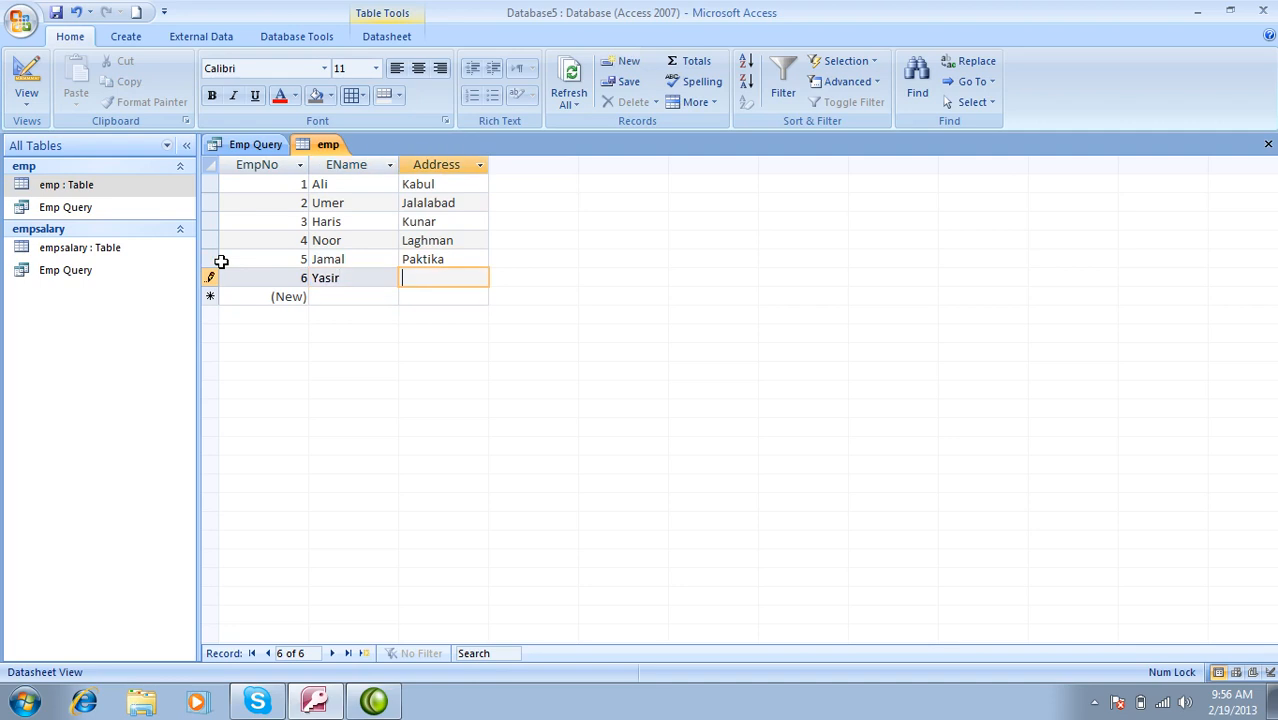
pyautogui.write('Paghman')
pyautogui.press('Tab')
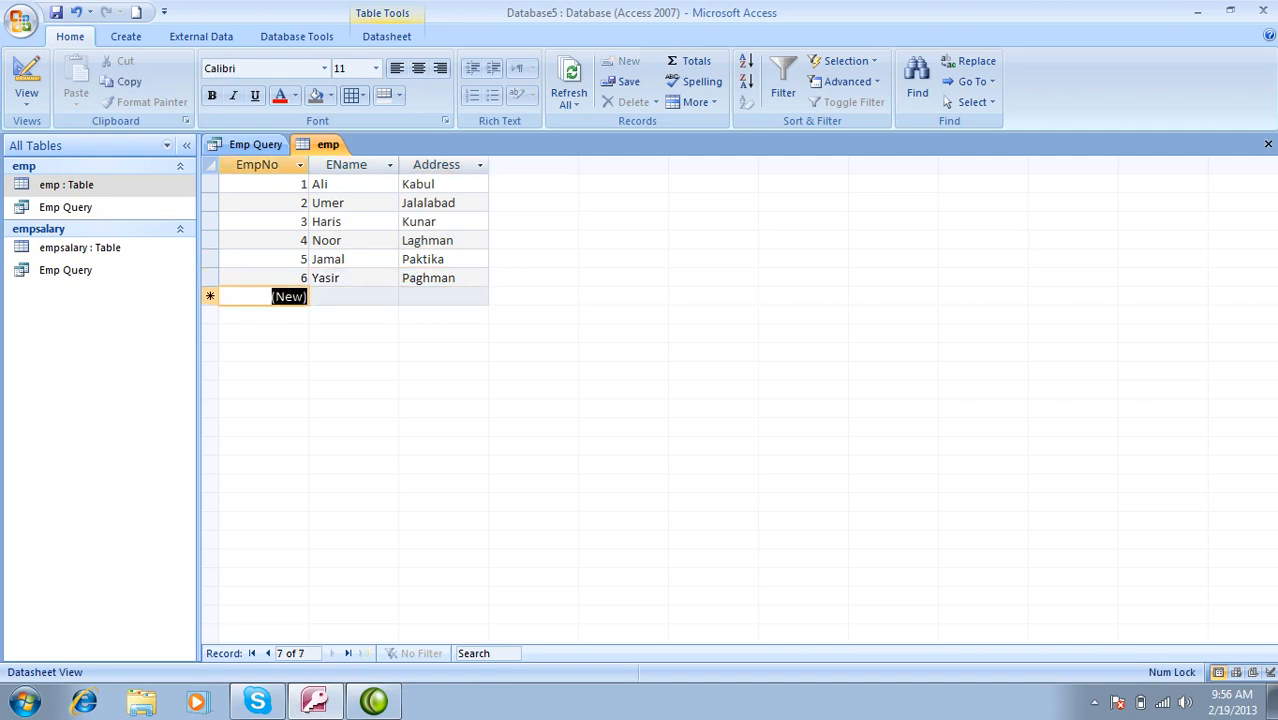
pyautogui.click(1267, 144)
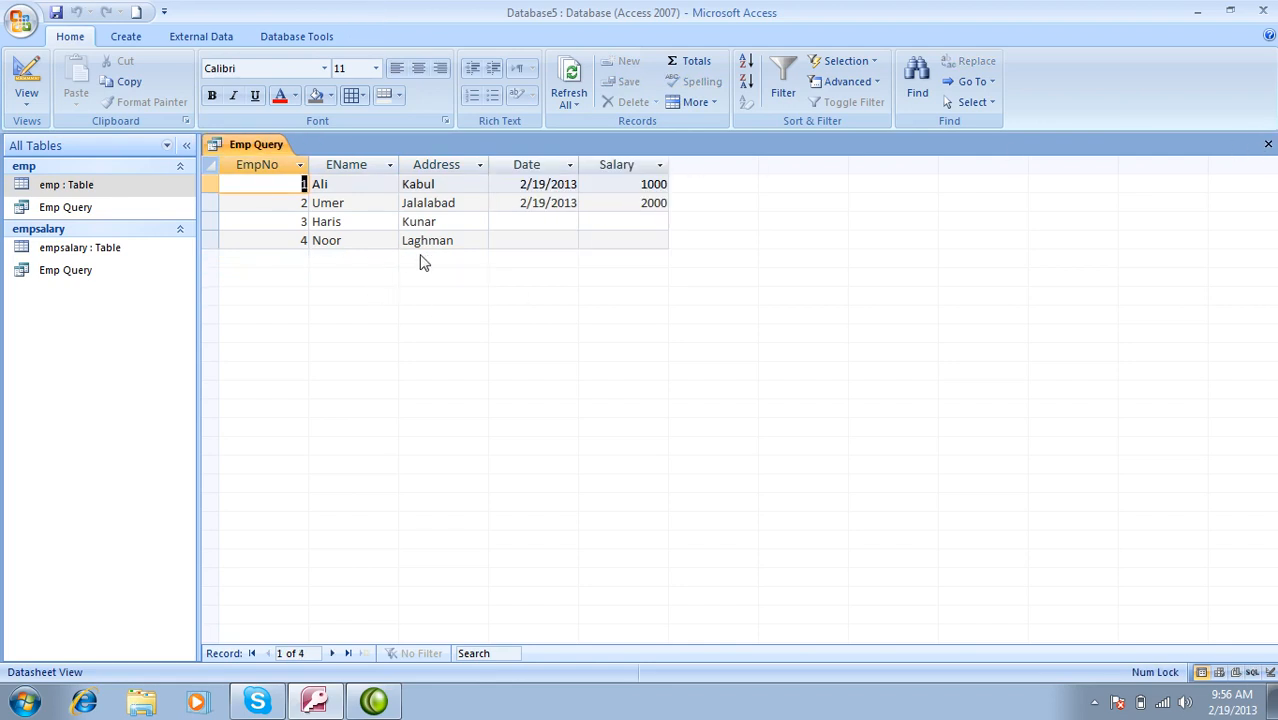
# Step: Close Emp Query, saving its design changes, and reopen it to check its records
pyautogui.click(1267, 144)
pyautogui.click(569, 397)
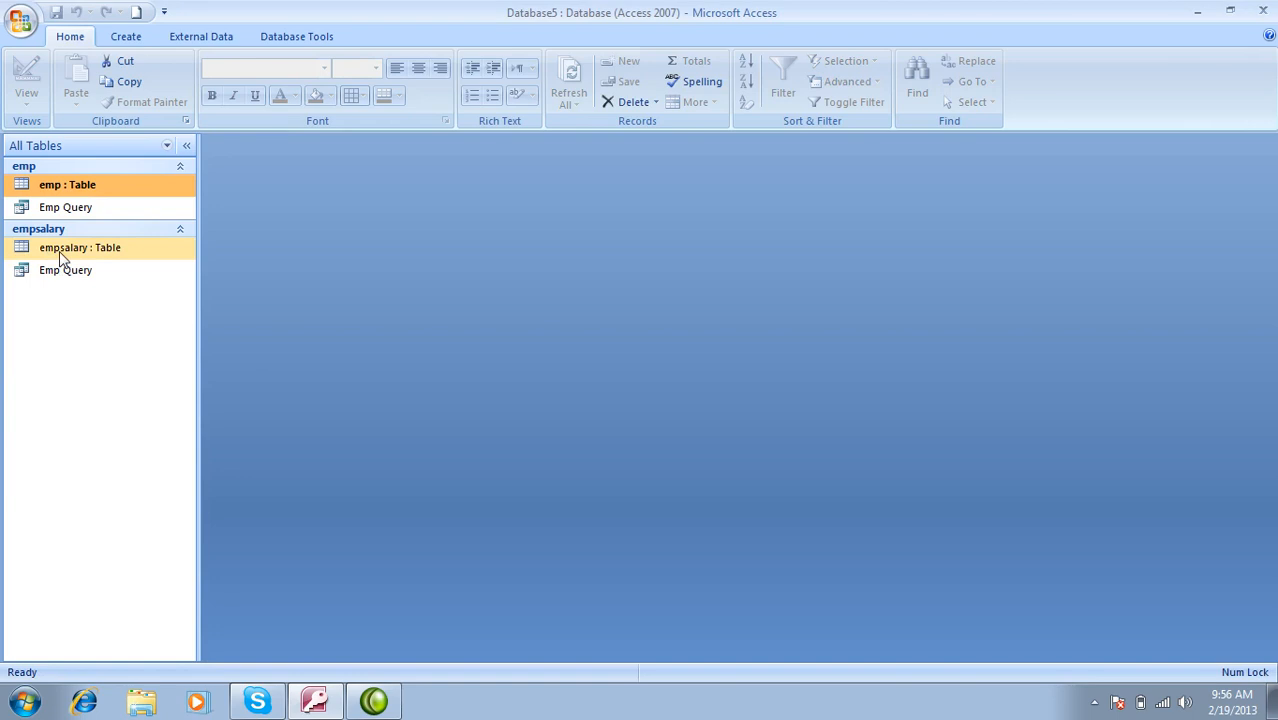
pyautogui.click(74, 272)
pyautogui.doubleClick(74, 272)
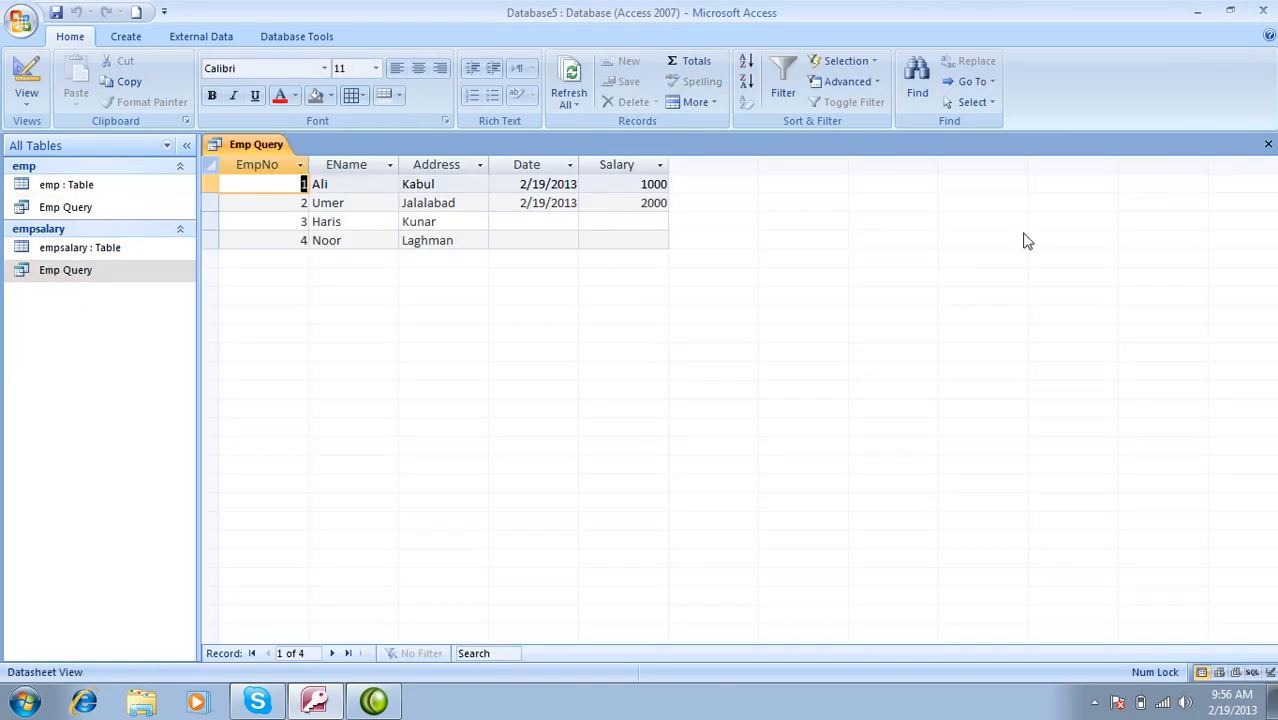
# Step: Close Emp Query, give the empsalary record with EmpNo 3 the date 2/19/2013 and salary 3000, and close the table
pyautogui.click(1267, 144)
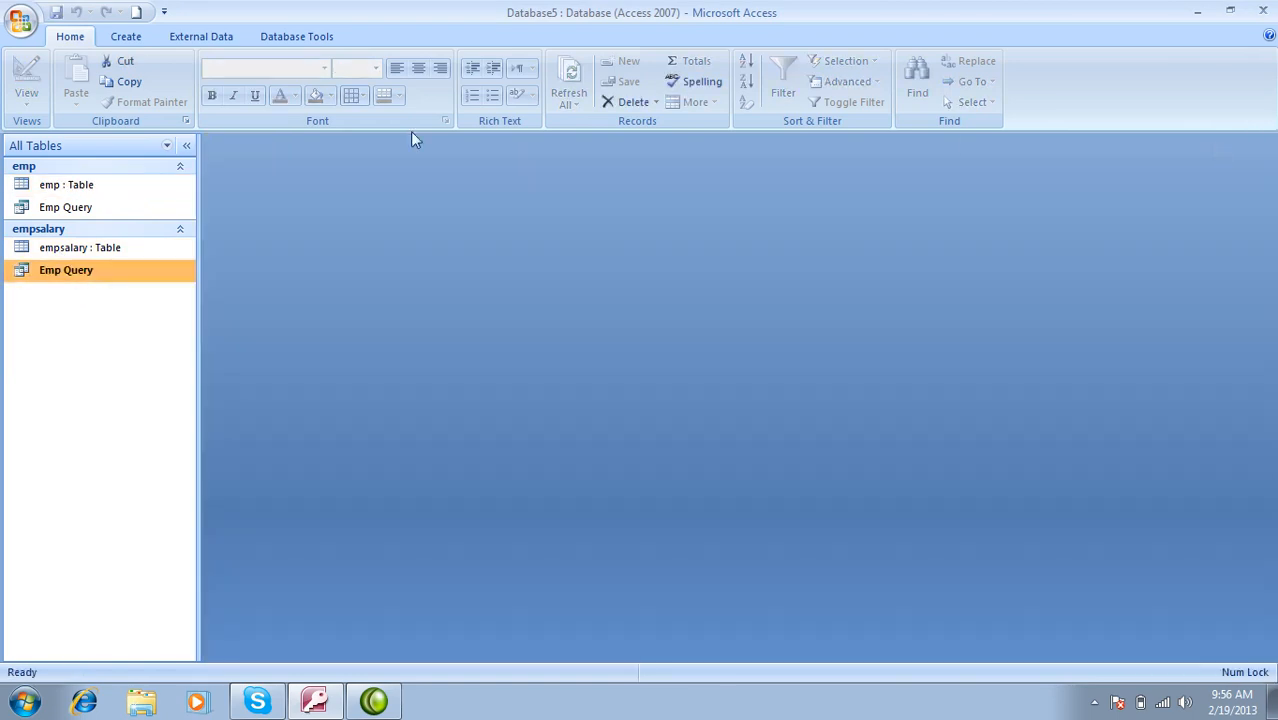
pyautogui.doubleClick(92, 250)
pyautogui.press('Tab')
pyautogui.press('Tab')
pyautogui.press('Tab')
pyautogui.press('Tab')
pyautogui.press('Tab')
pyautogui.press('Tab')
pyautogui.press('Tab')
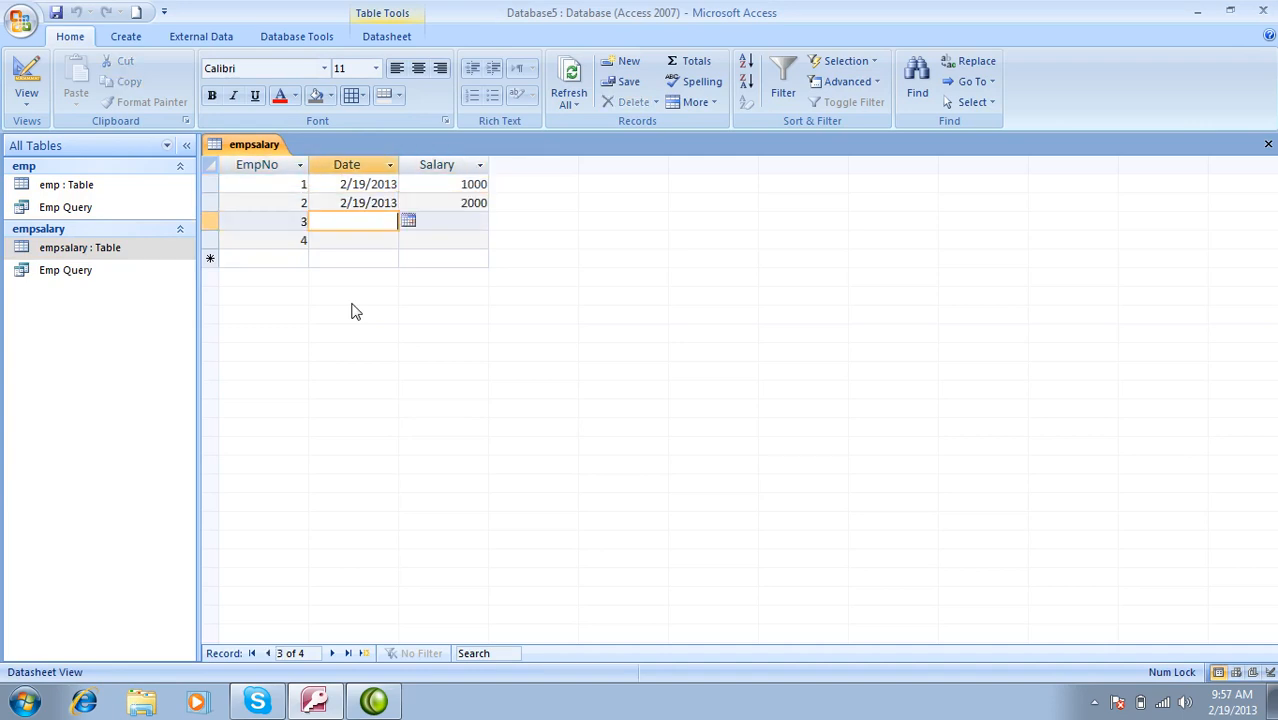
pyautogui.hotkey('ctrl', ';')
pyautogui.press('Tab')
pyautogui.write('3000')
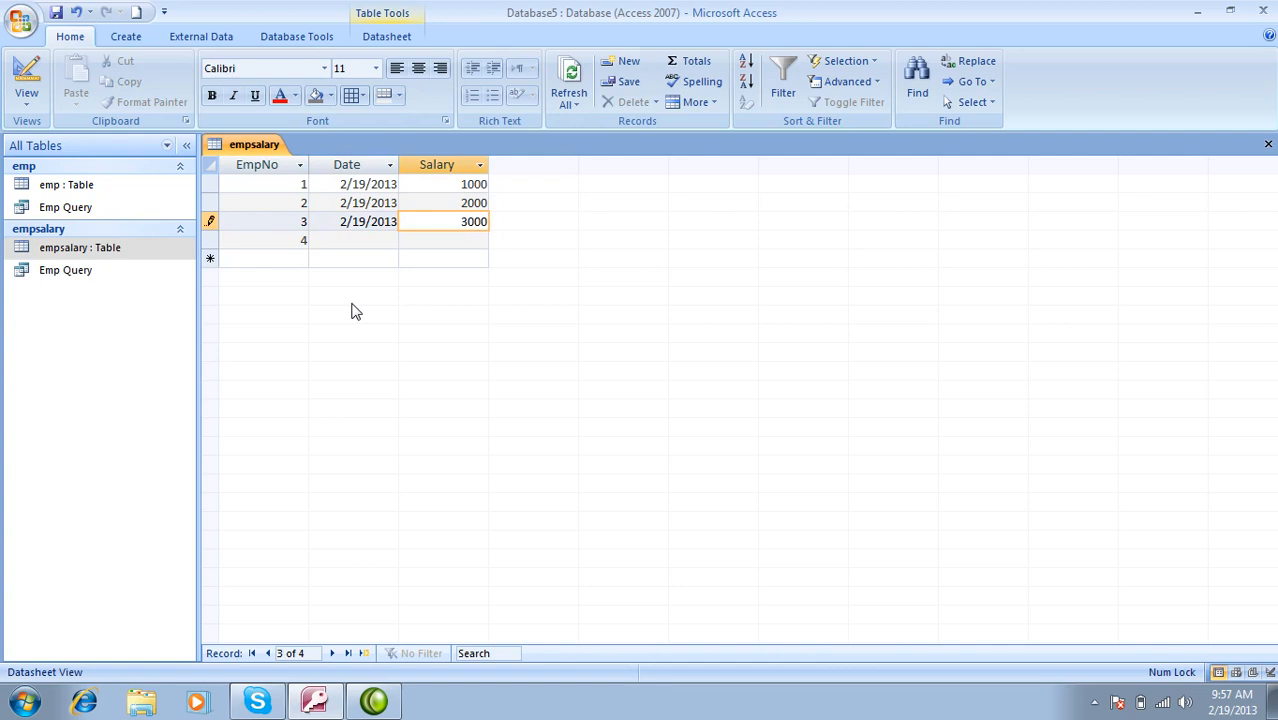
pyautogui.press('Tab')
pyautogui.press('Tab')
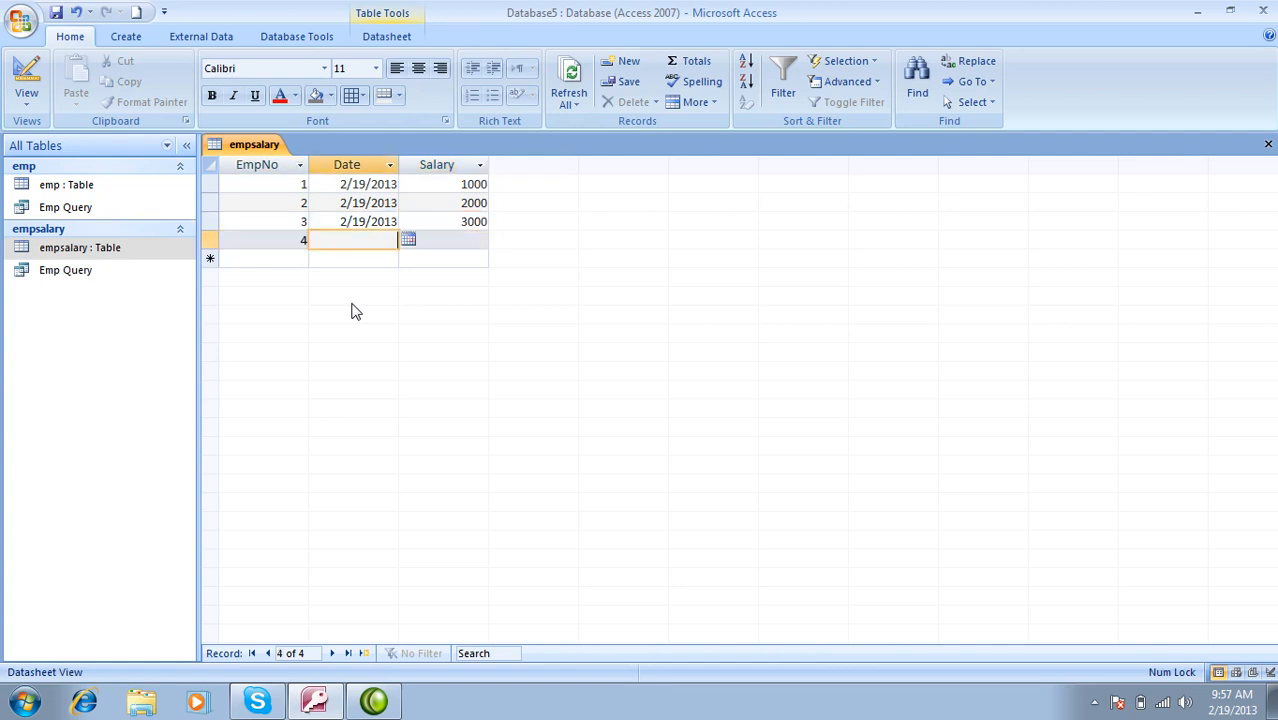
pyautogui.click(1268, 144)
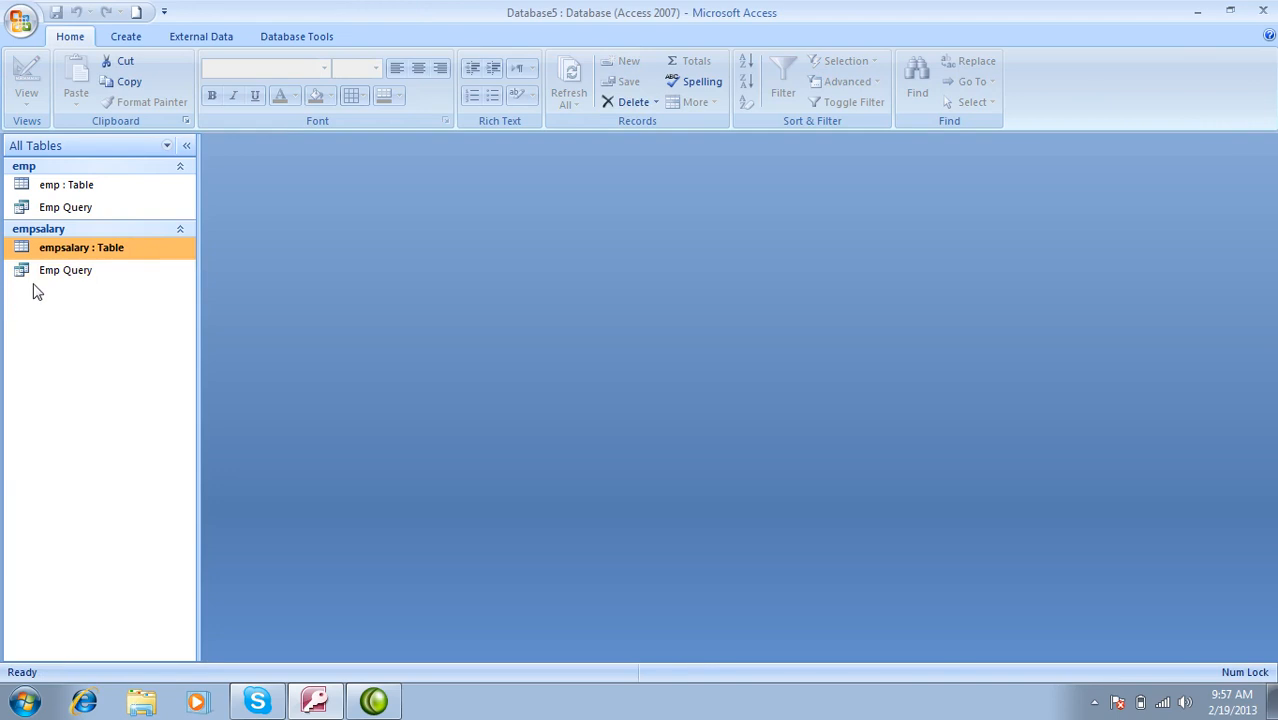
# Step: Reopen Emp Query and the emp table to compare their records
pyautogui.doubleClick(48, 272)
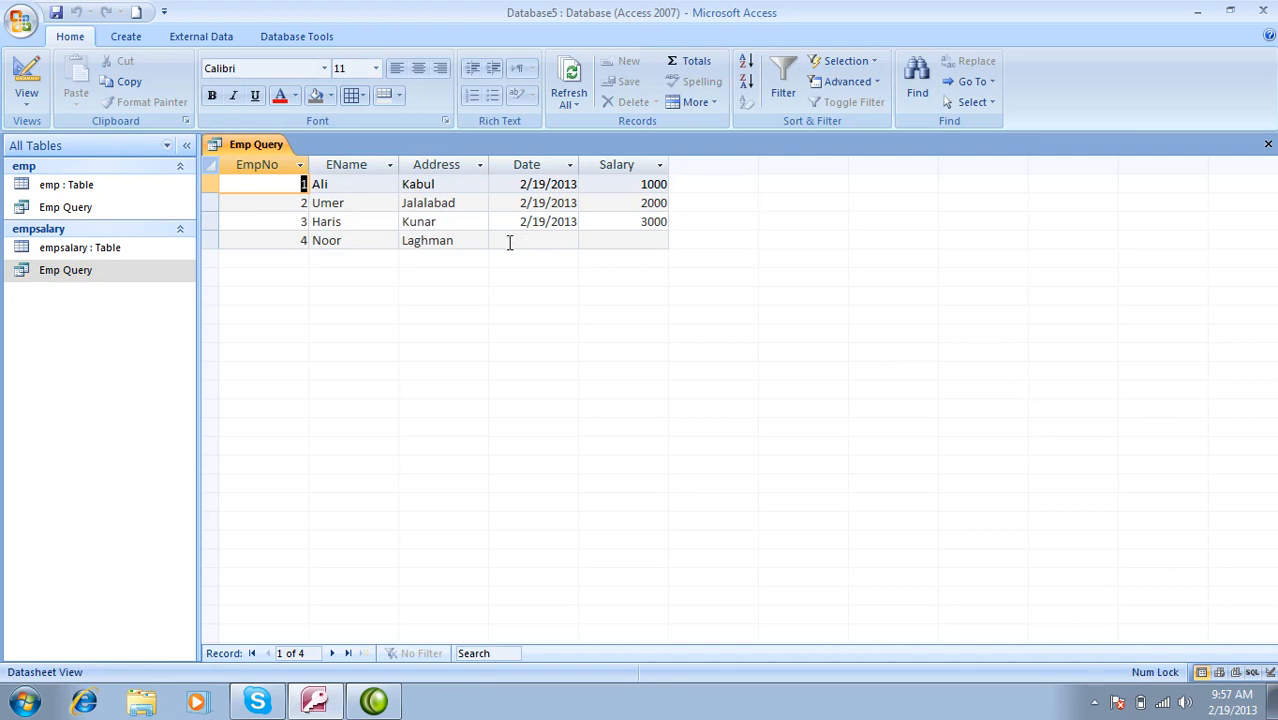
pyautogui.click(100, 193)
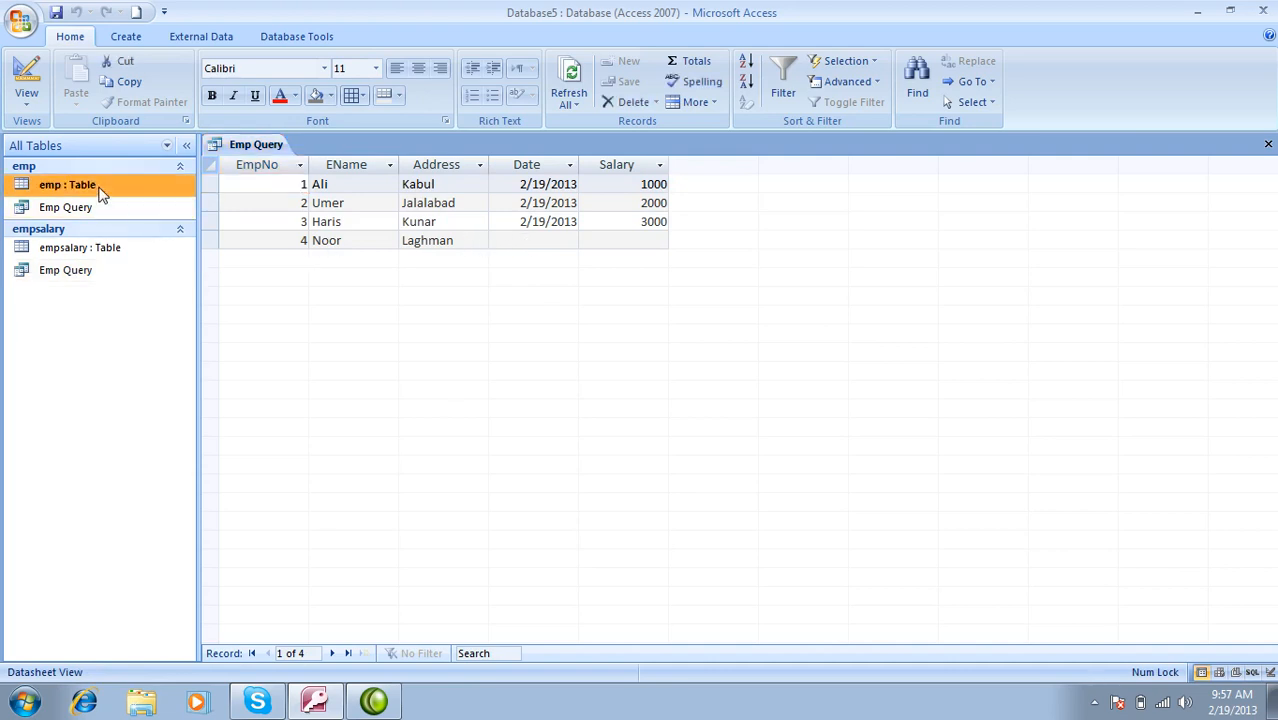
pyautogui.doubleClick(100, 193)
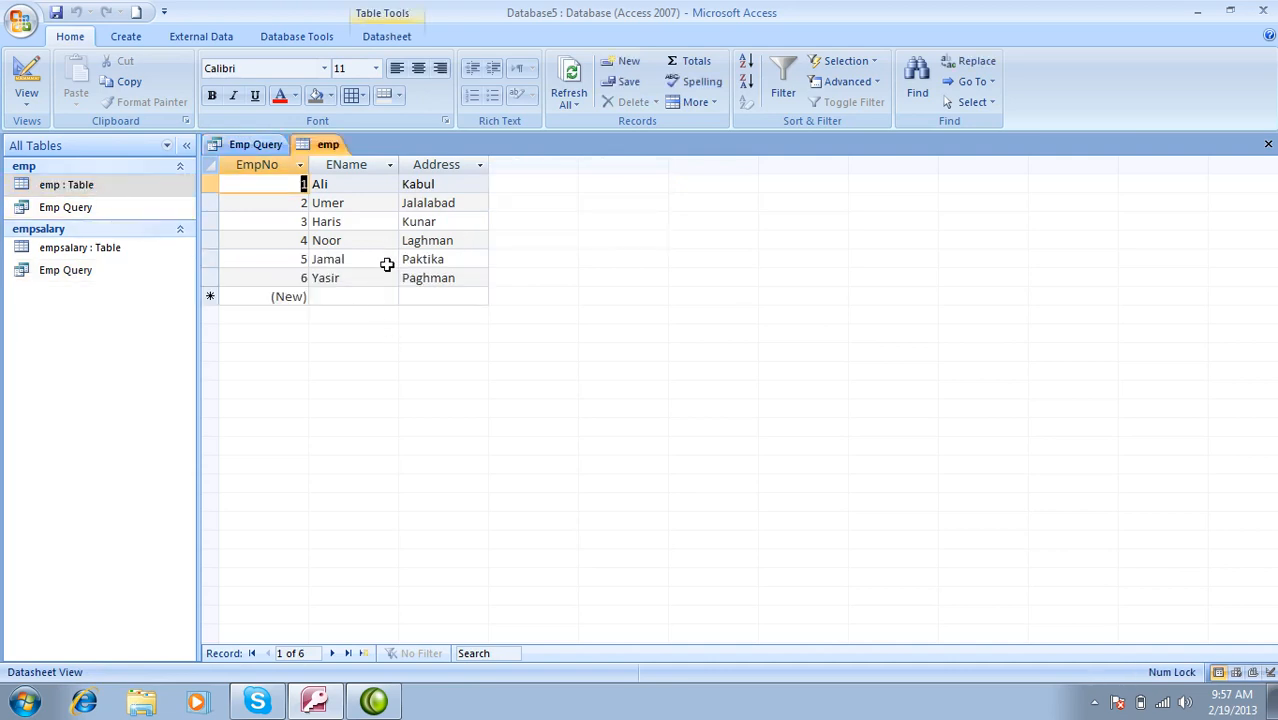
# Step: Give the empsalary record with EmpNo 4 the date 2/19/2013 and salary 4000, and close all open objects
pyautogui.doubleClick(85, 250)
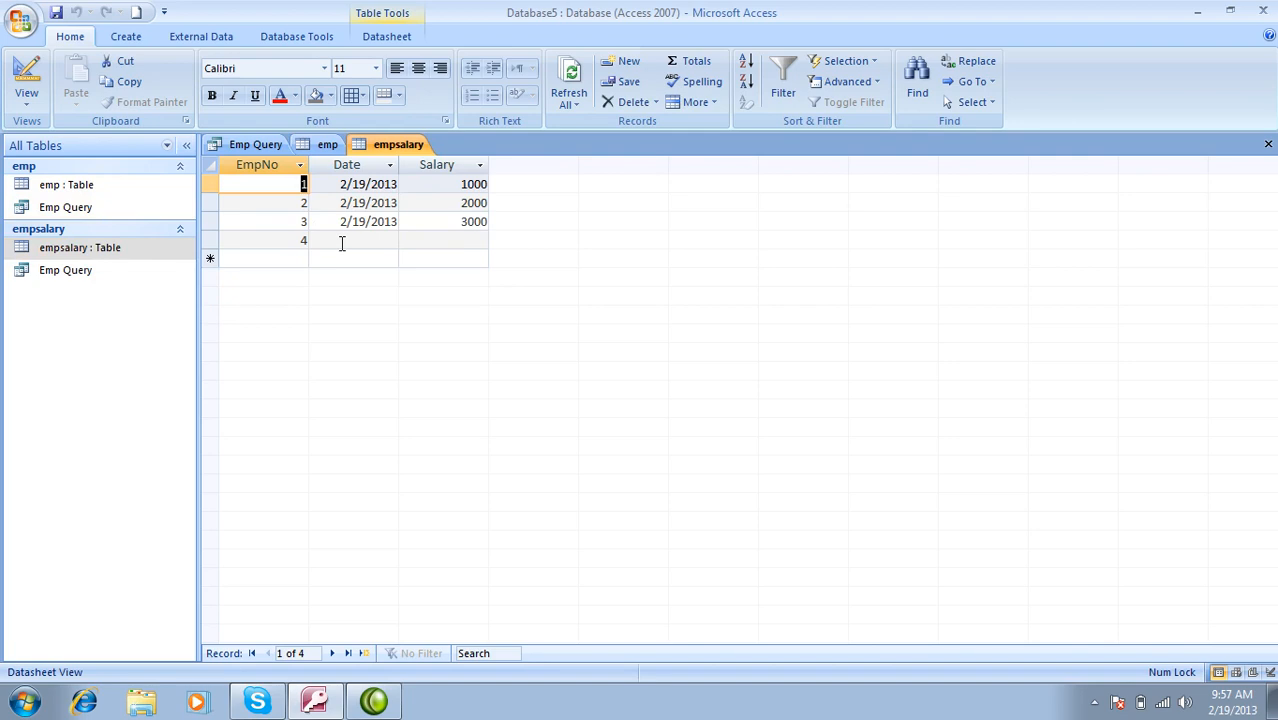
pyautogui.click(341, 243)
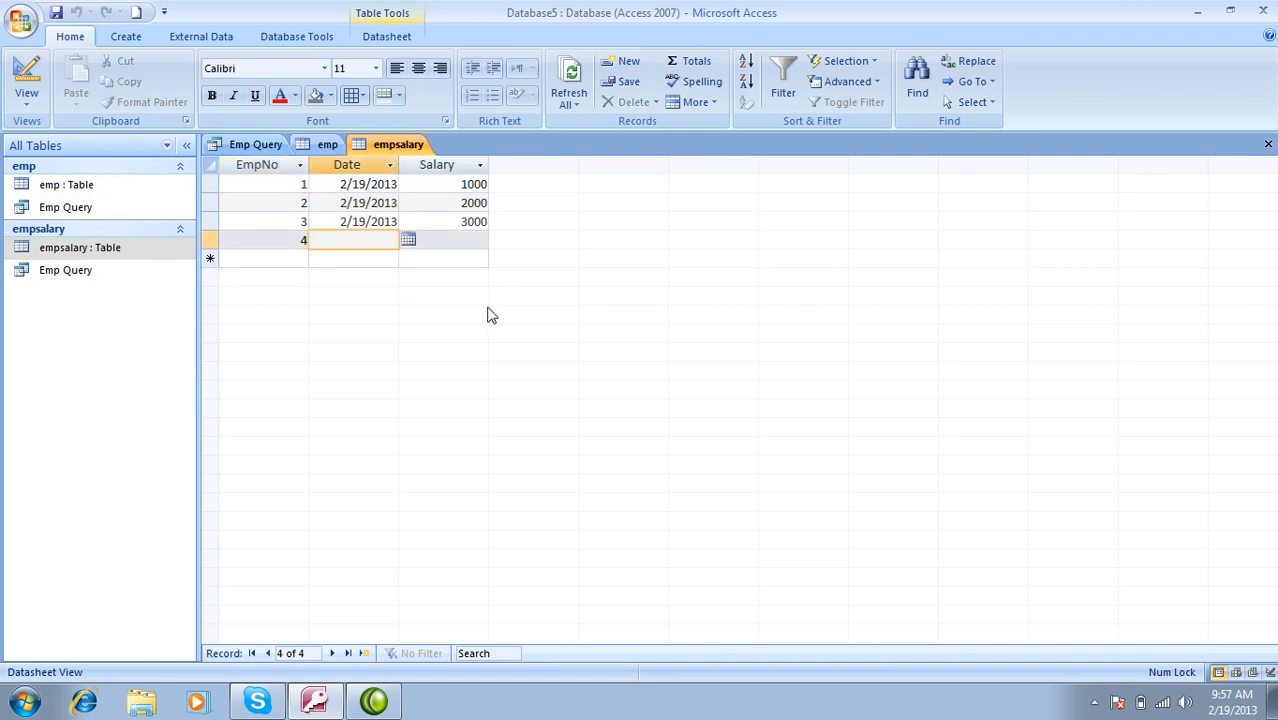
pyautogui.hotkey('ctrl', ';')
pyautogui.press('Tab')
pyautogui.write('400')
pyautogui.press('Tab')
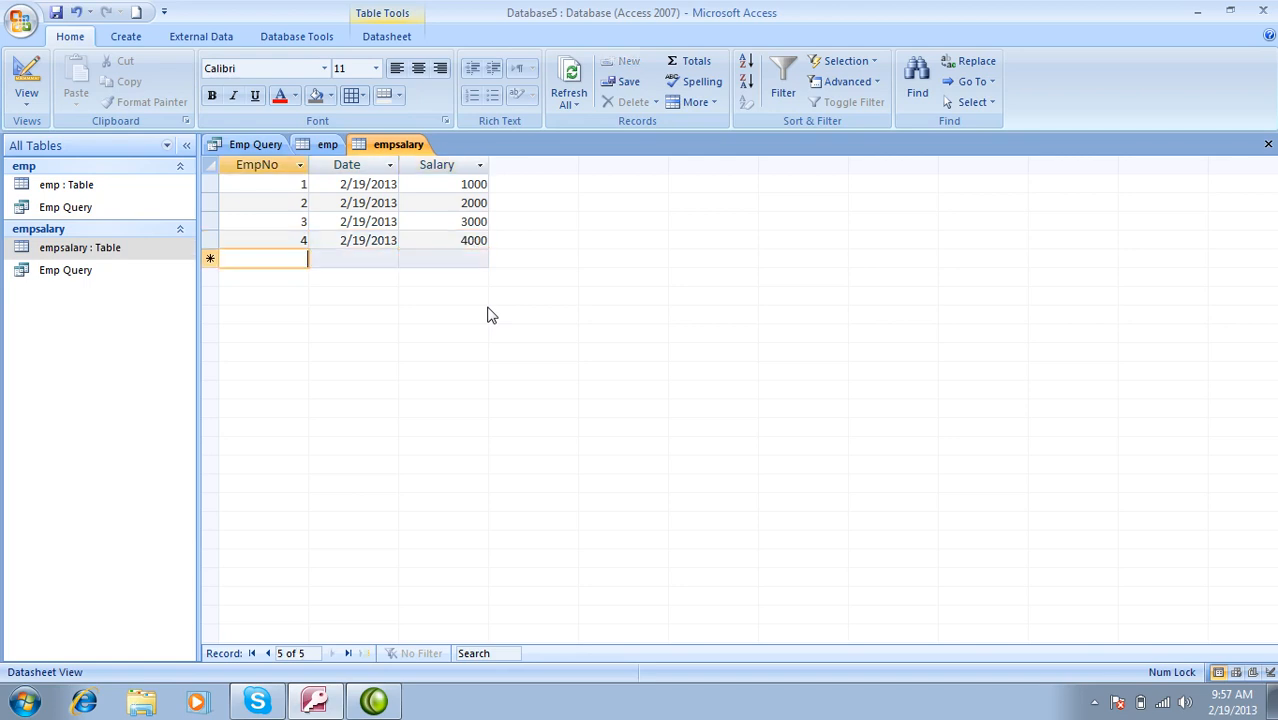
pyautogui.click(1266, 146)
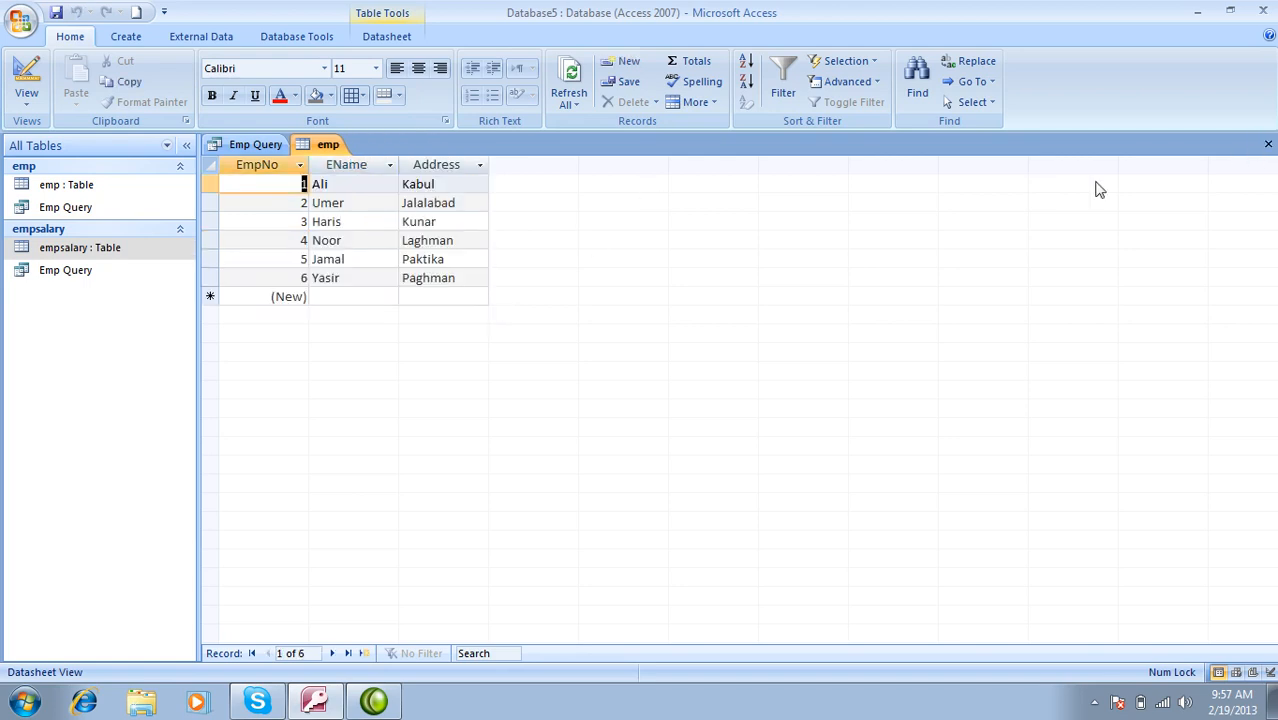
pyautogui.click(1267, 146)
pyautogui.click(1267, 146)
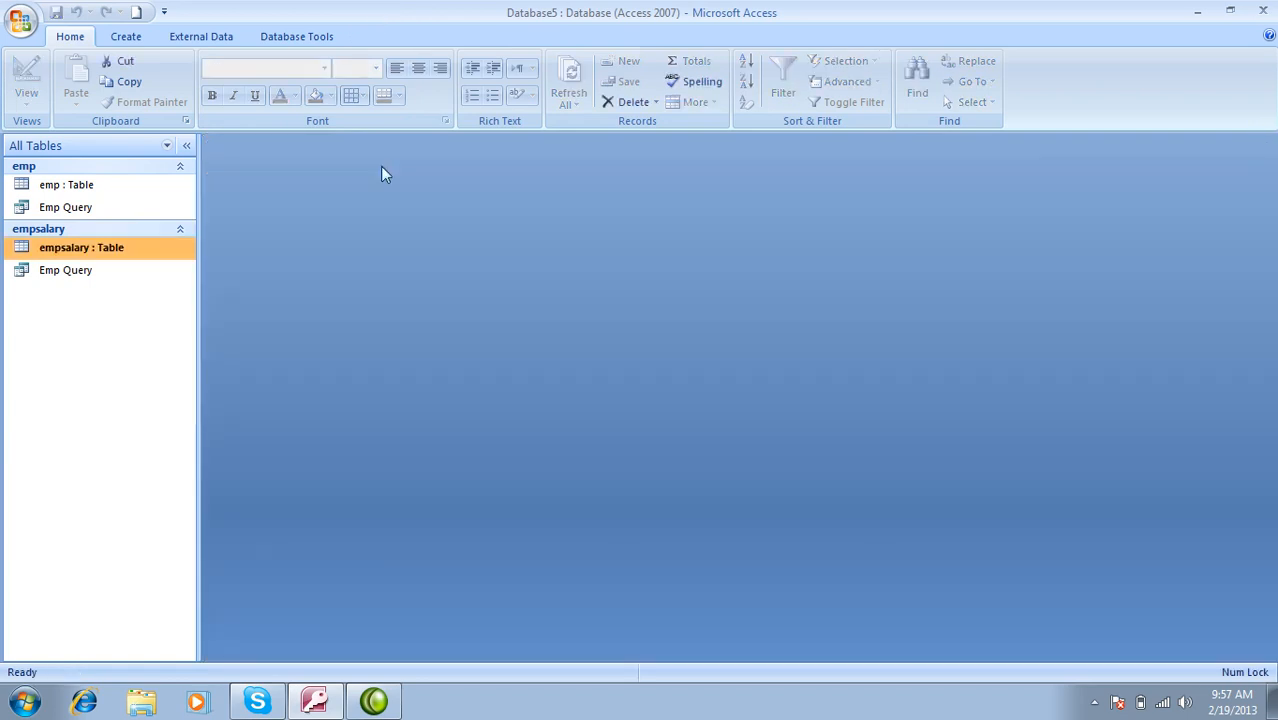
# Step: Review the records of emp, empsalary and Emp Query one after another, closing each
pyautogui.click(44, 187)
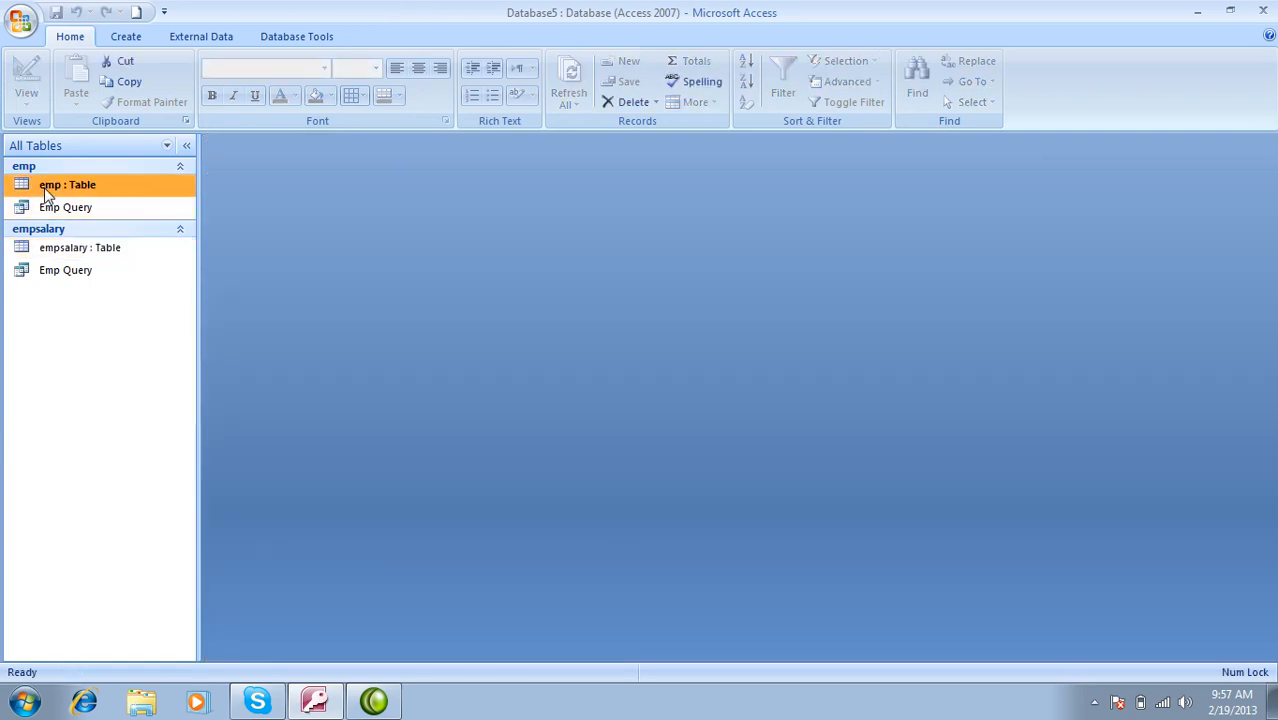
pyautogui.doubleClick(44, 187)
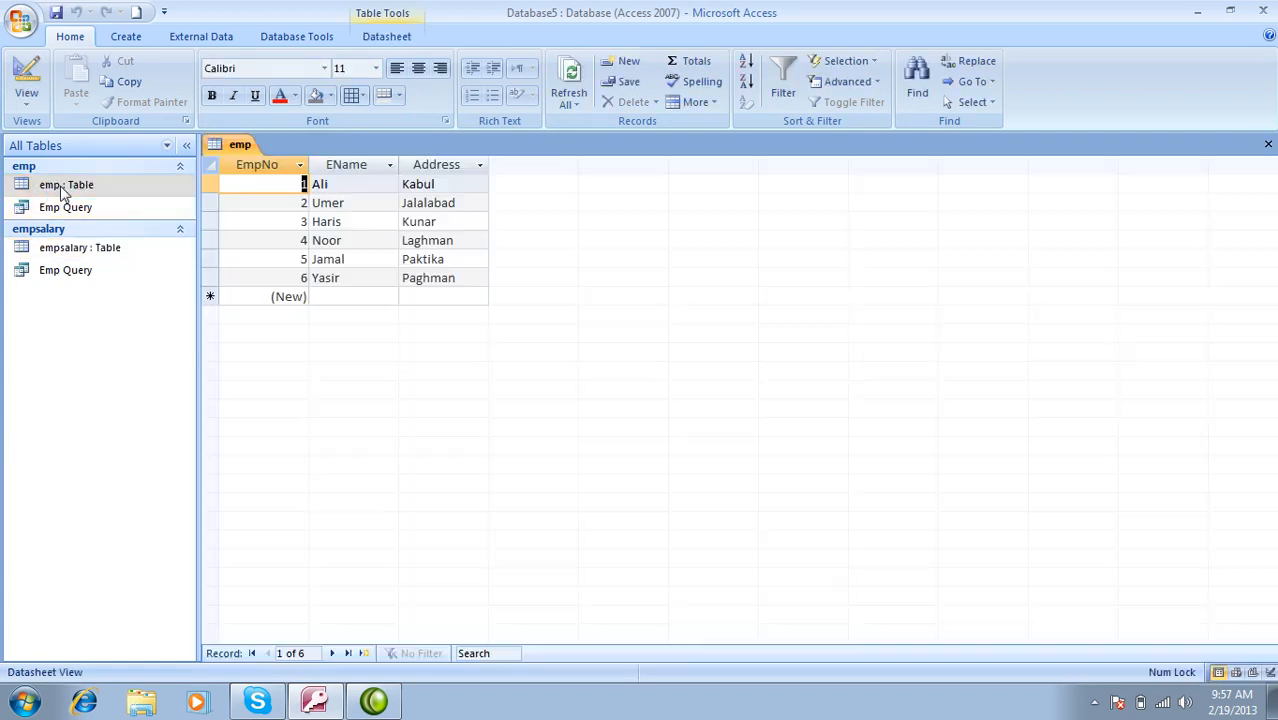
pyautogui.click(1267, 146)
pyautogui.doubleClick(123, 250)
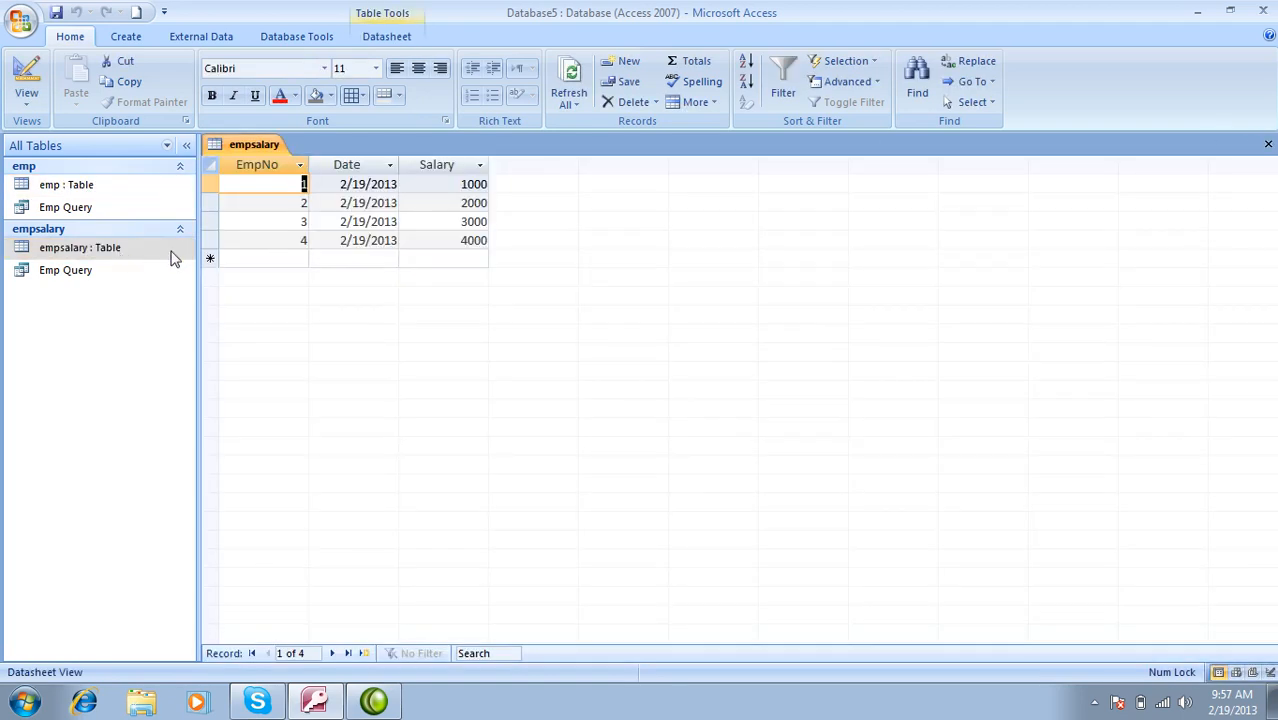
pyautogui.click(1267, 144)
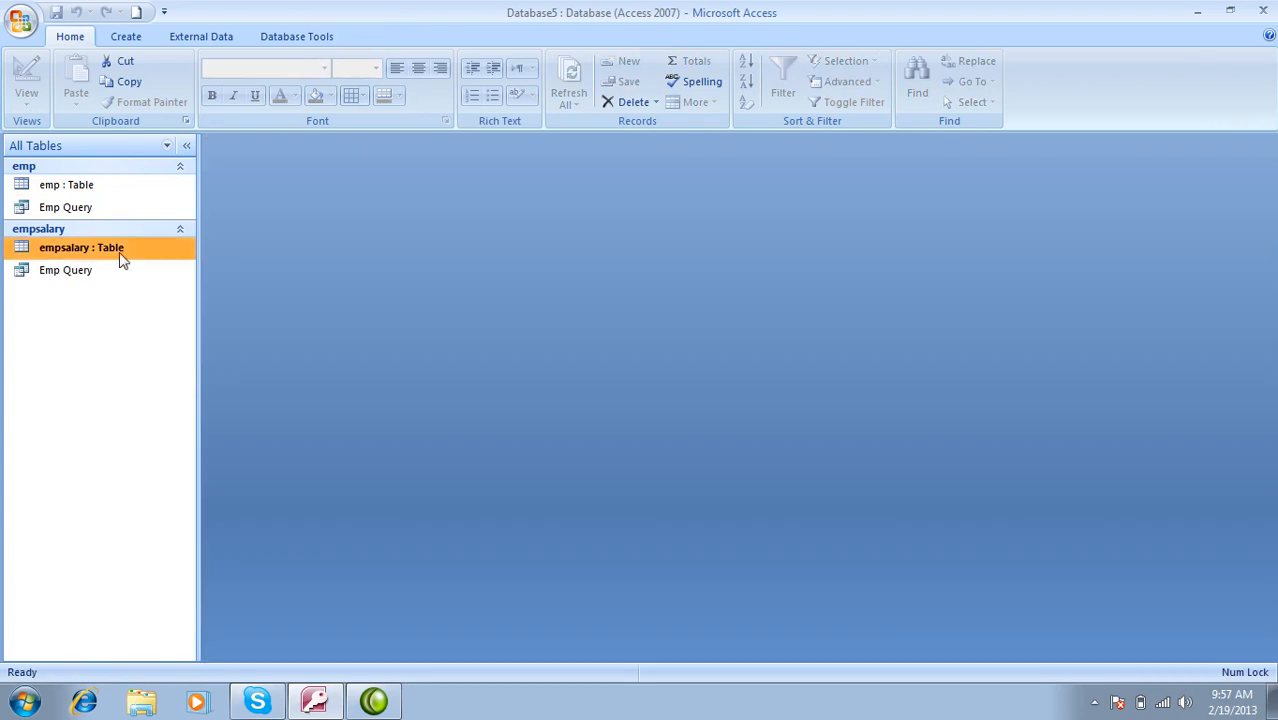
pyautogui.doubleClick(66, 274)
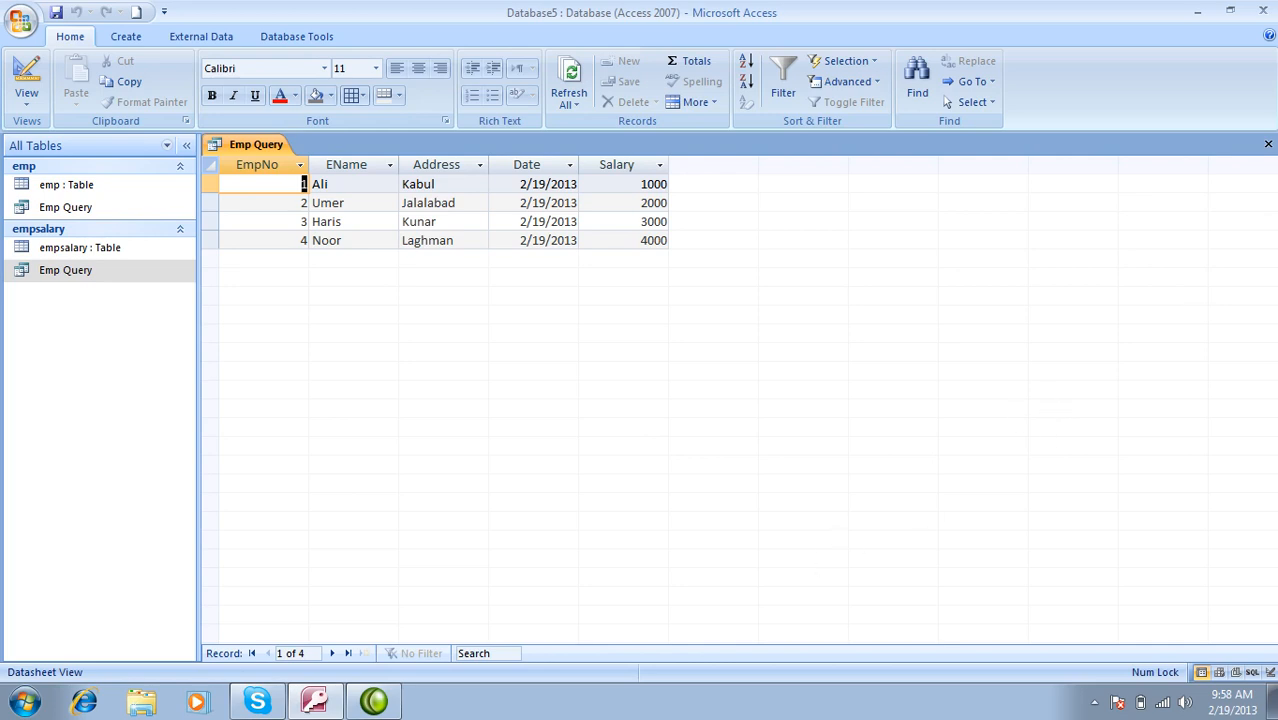
pyautogui.click(1268, 144)
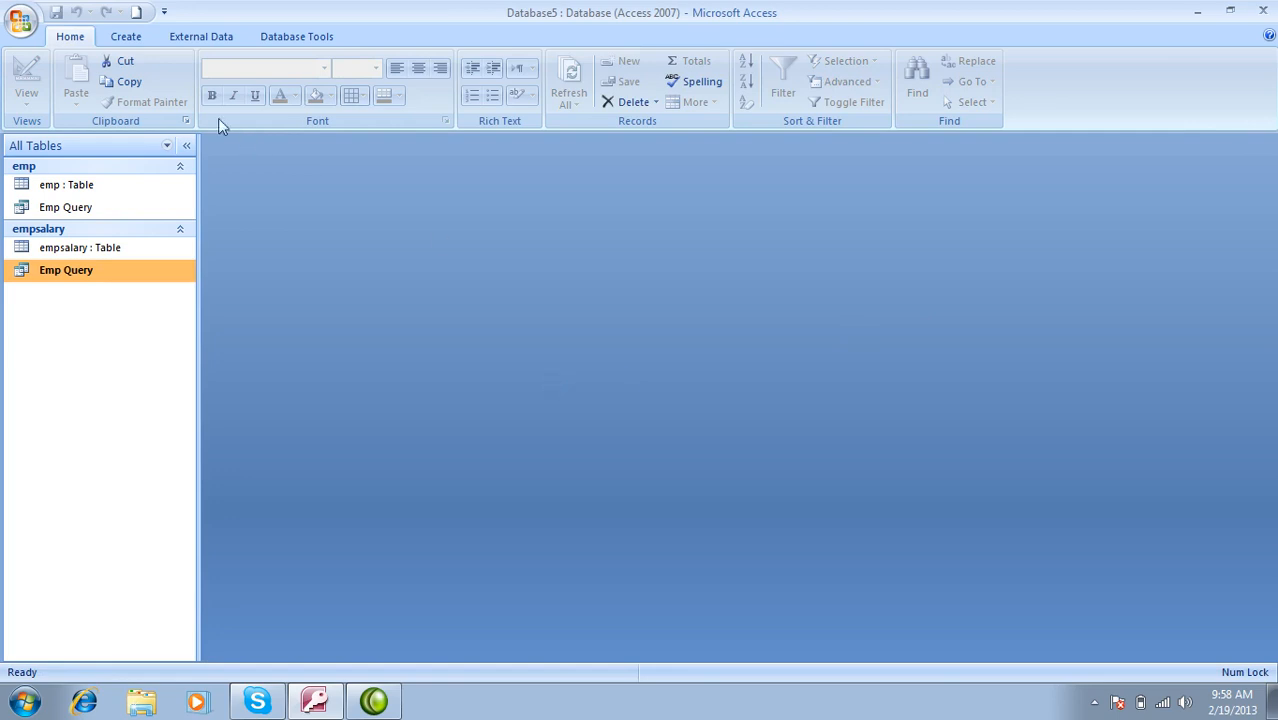
pyautogui.doubleClick(66, 271)
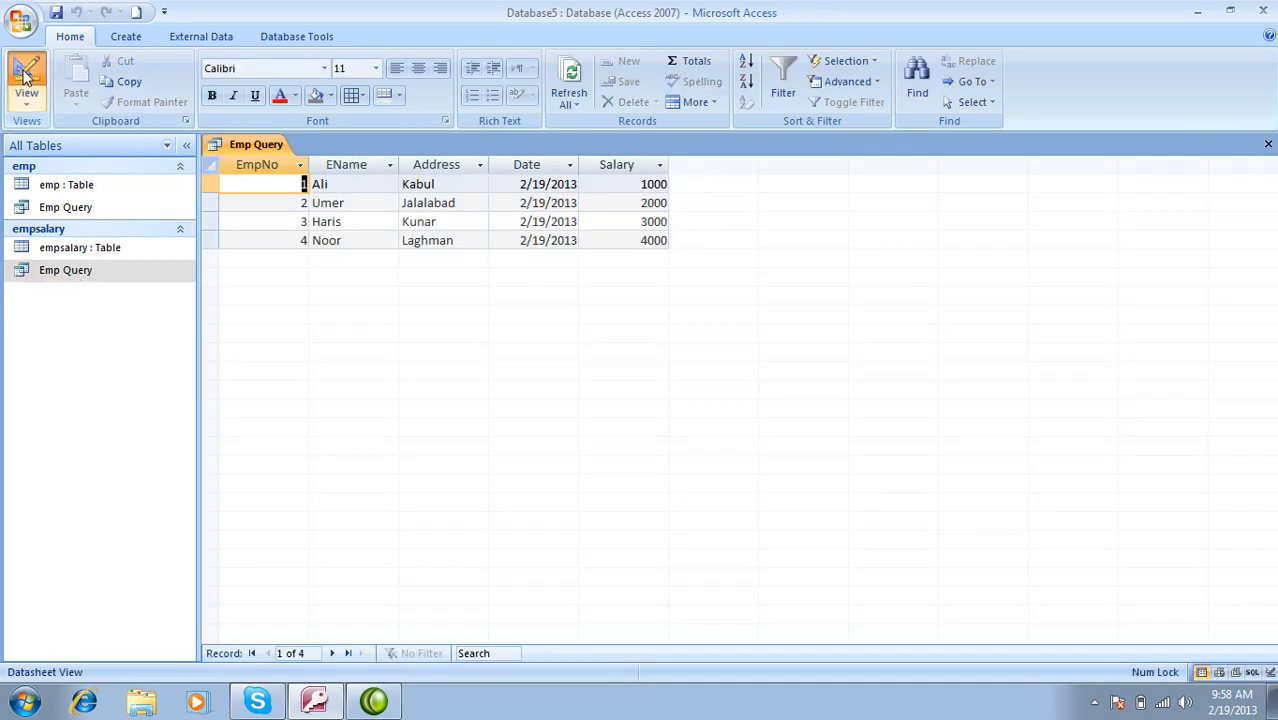
pyautogui.click(27, 75)
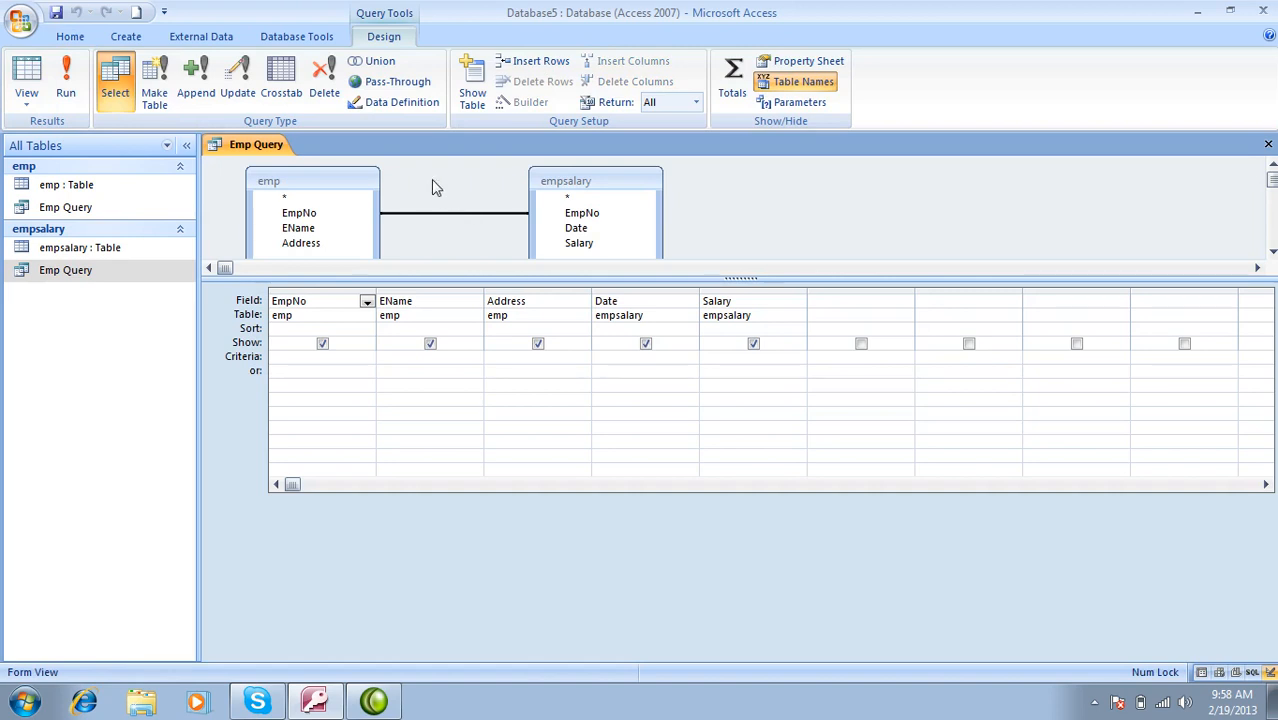
pyautogui.click(328, 96)
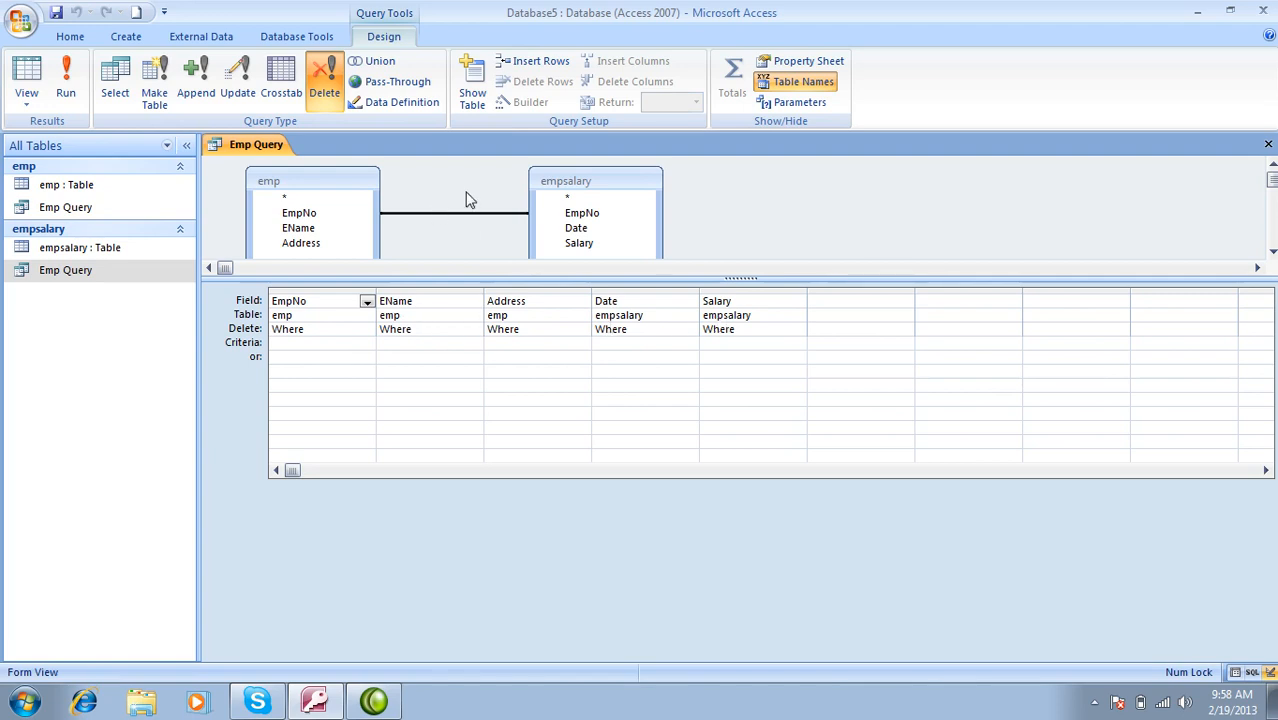
pyautogui.rightClick(474, 222)
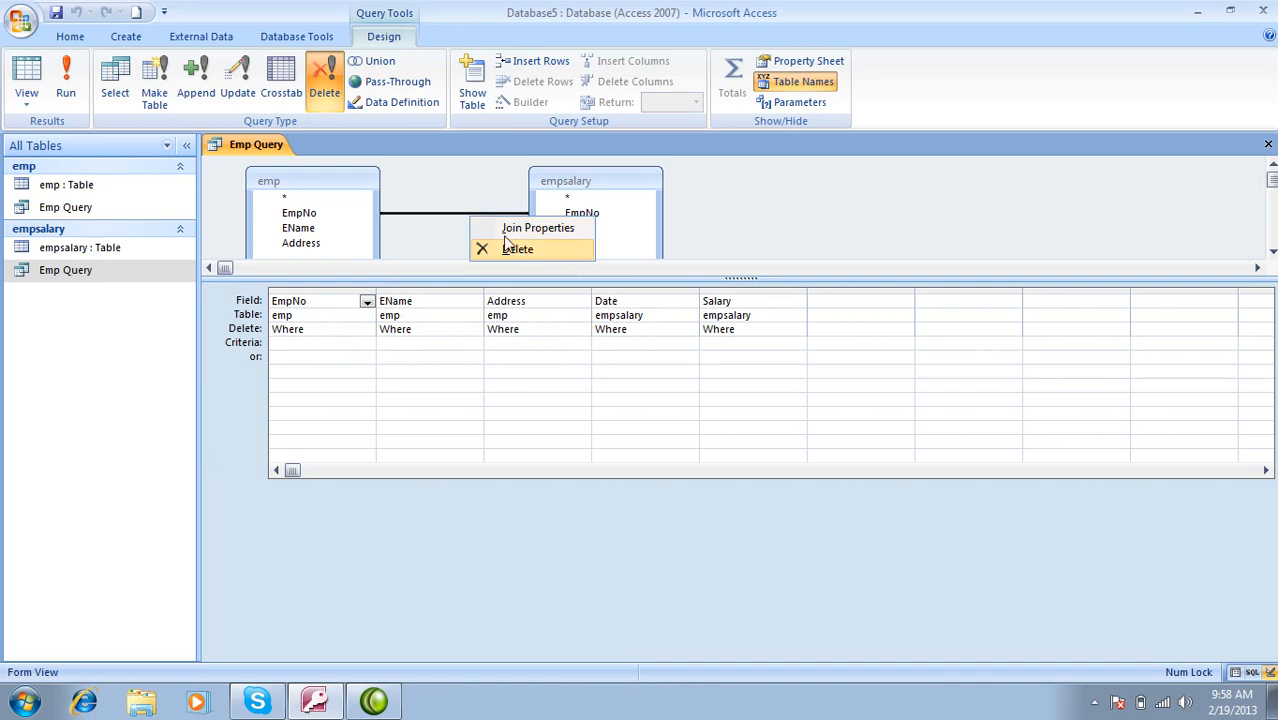
pyautogui.click(518, 249)
pyautogui.click(78, 88)
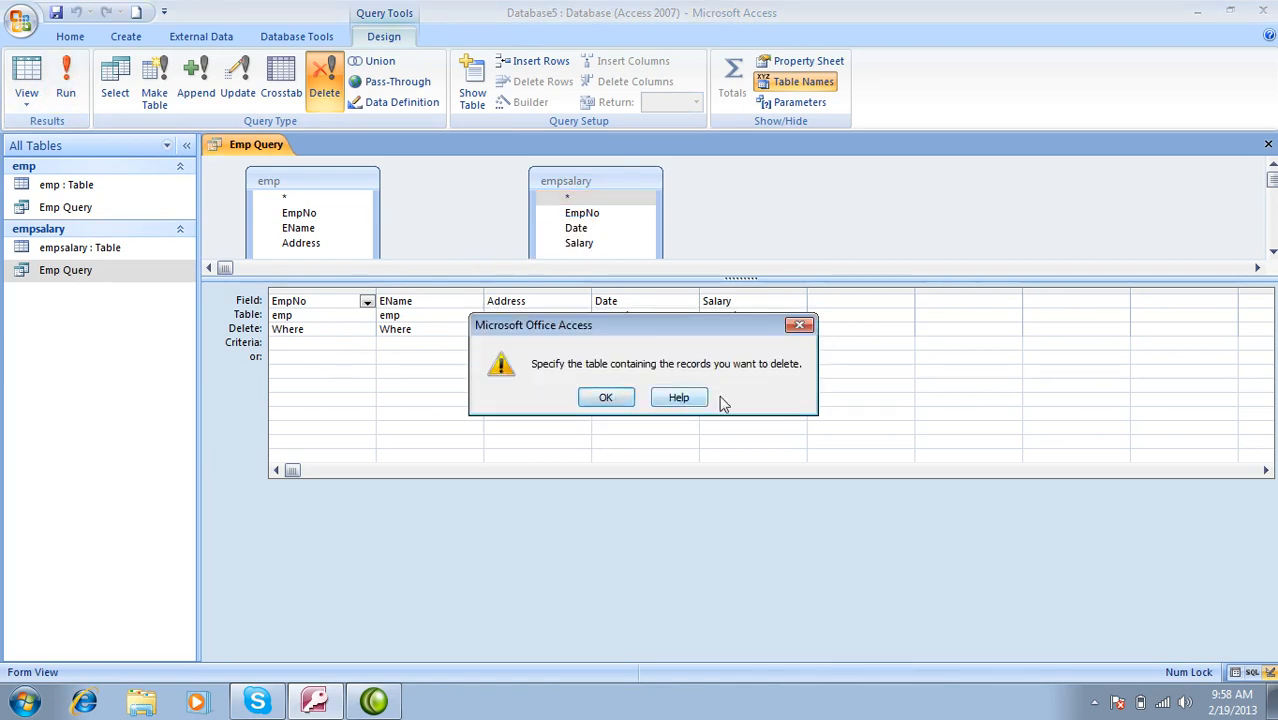
pyautogui.press('Return')
pyautogui.click(1268, 144)
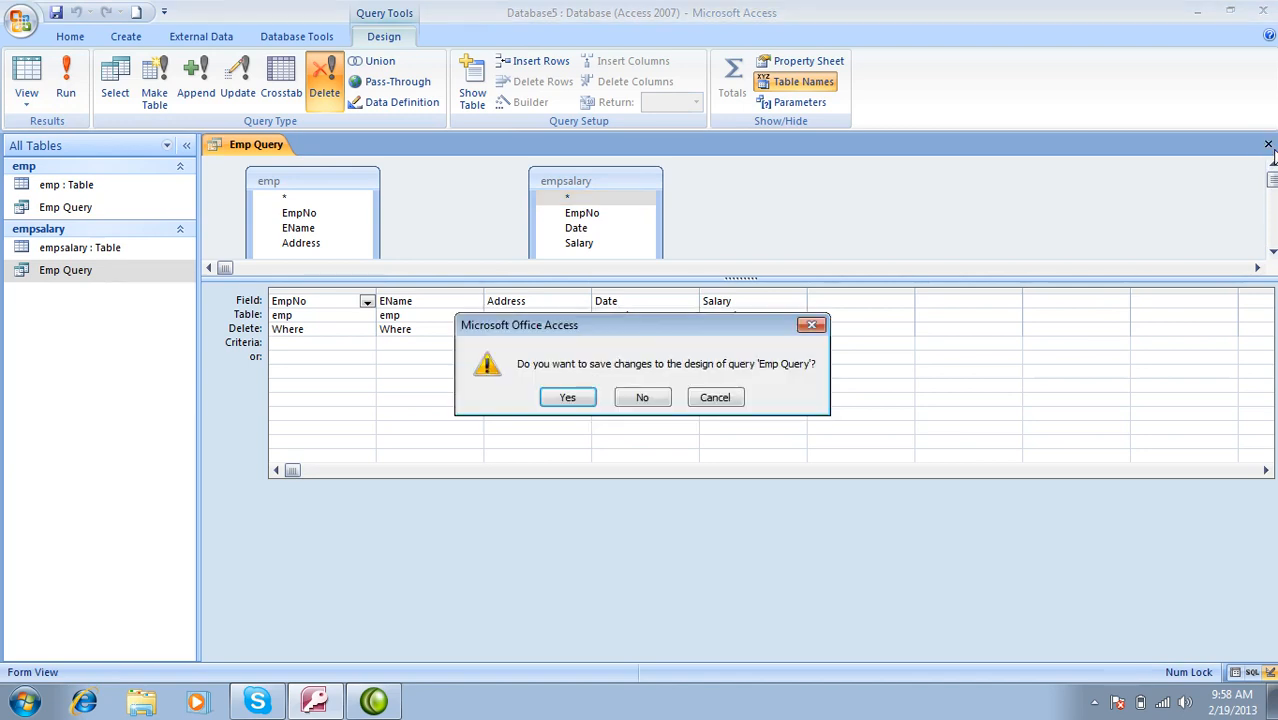
pyautogui.click(640, 399)
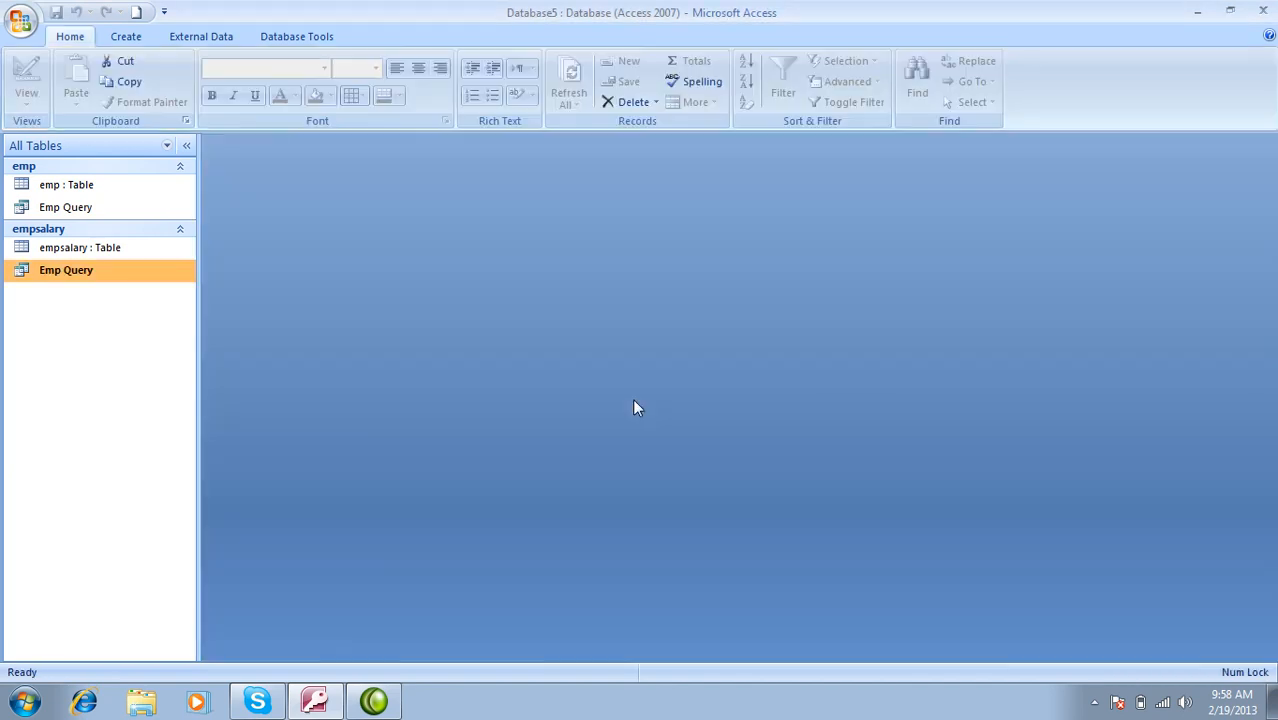
# Step: Open Emp Query's design, delete the join line between emp and empsalary, and run the query
pyautogui.doubleClick(65, 278)
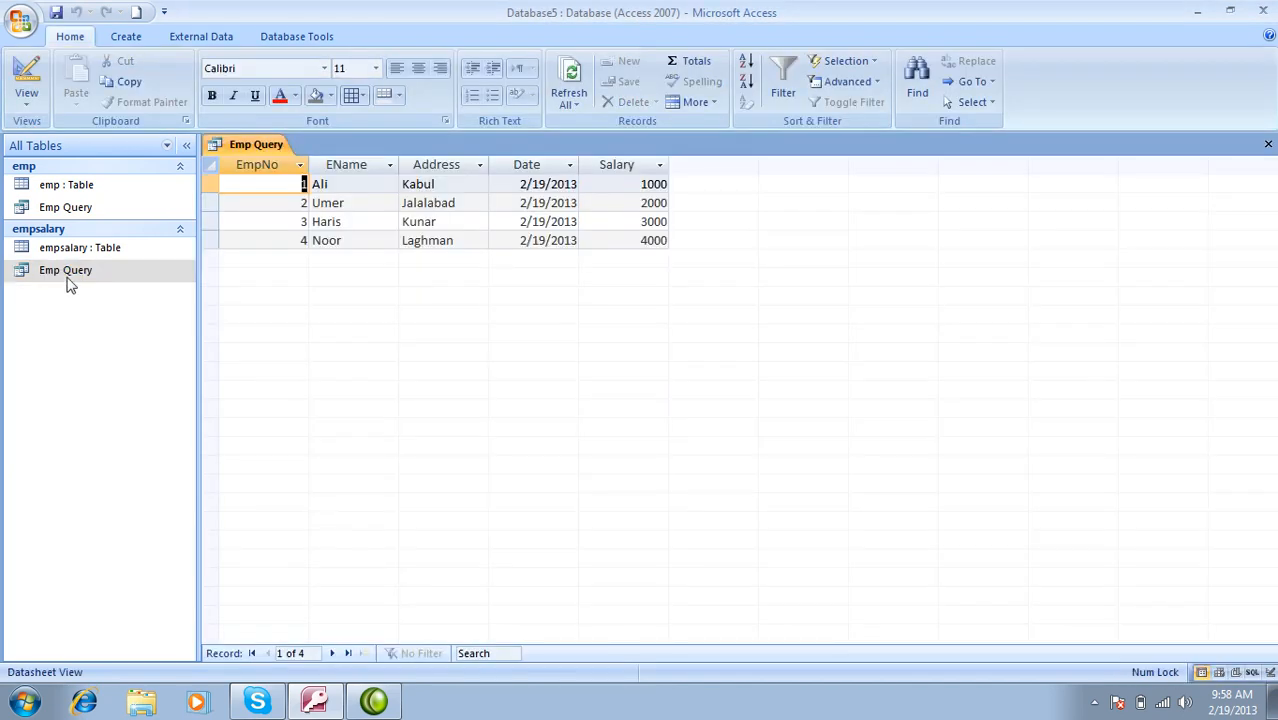
pyautogui.click(26, 75)
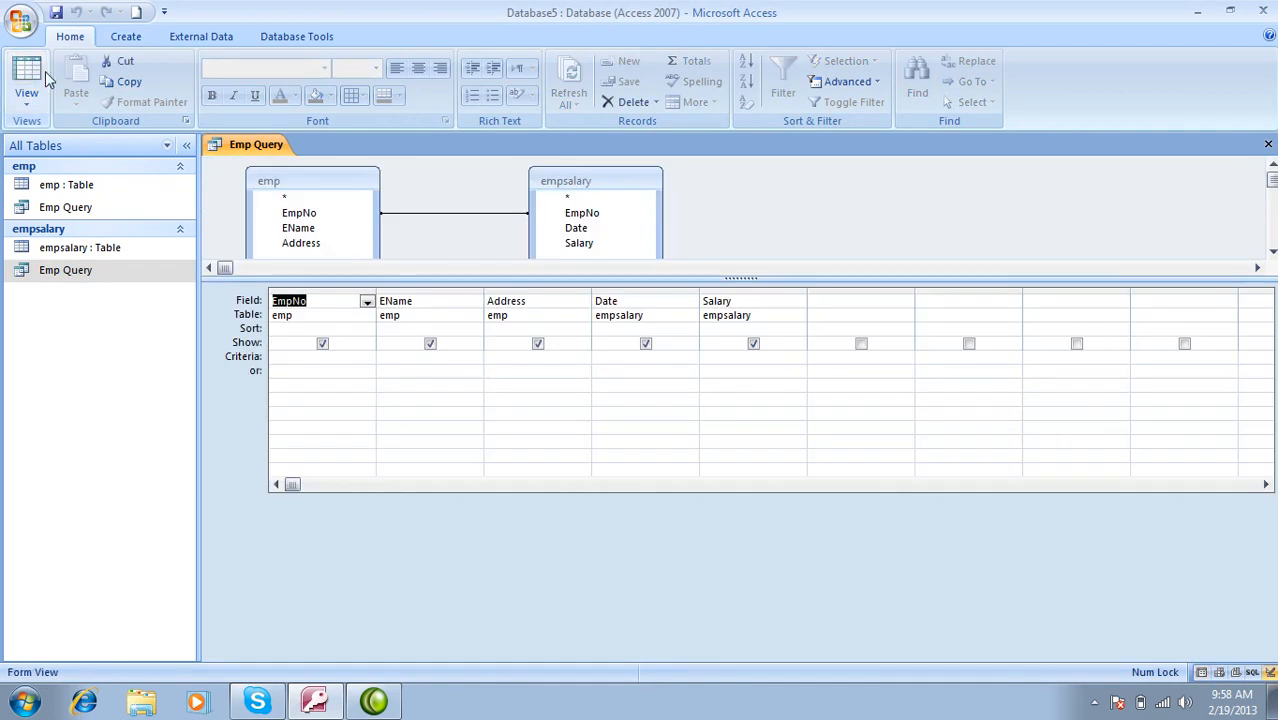
pyautogui.click(452, 214)
pyautogui.rightClick(454, 215)
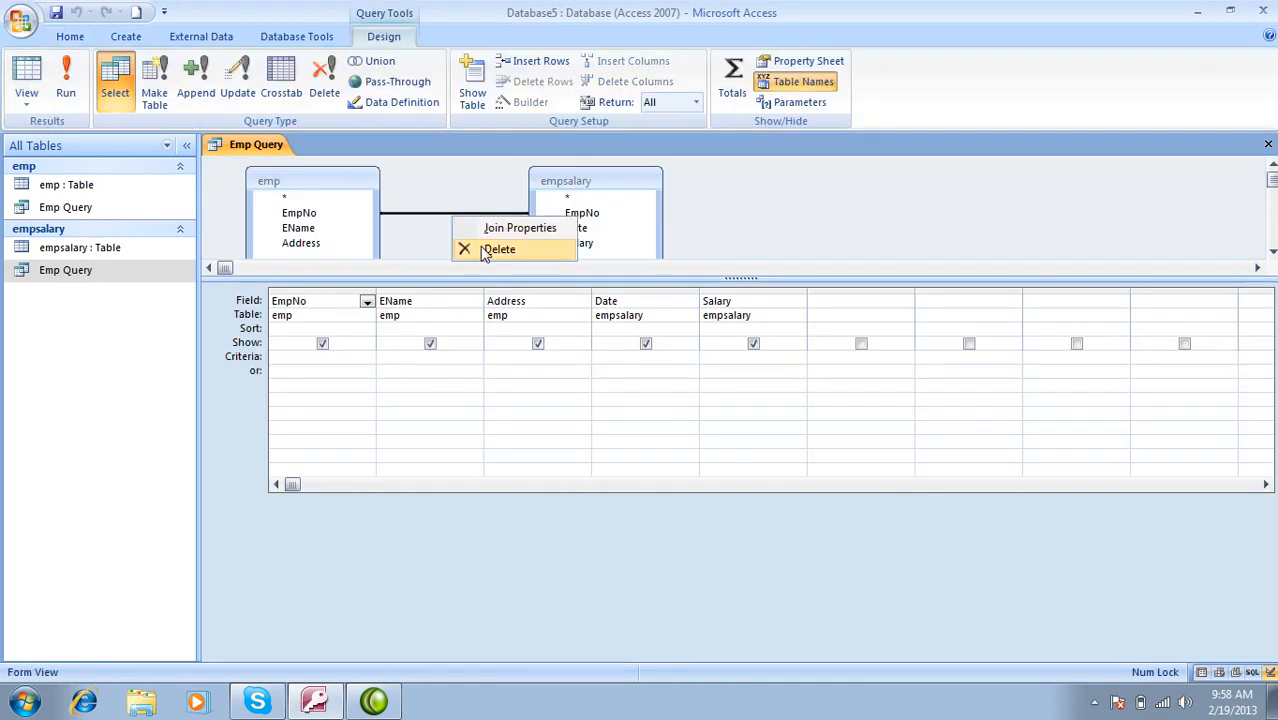
pyautogui.click(478, 249)
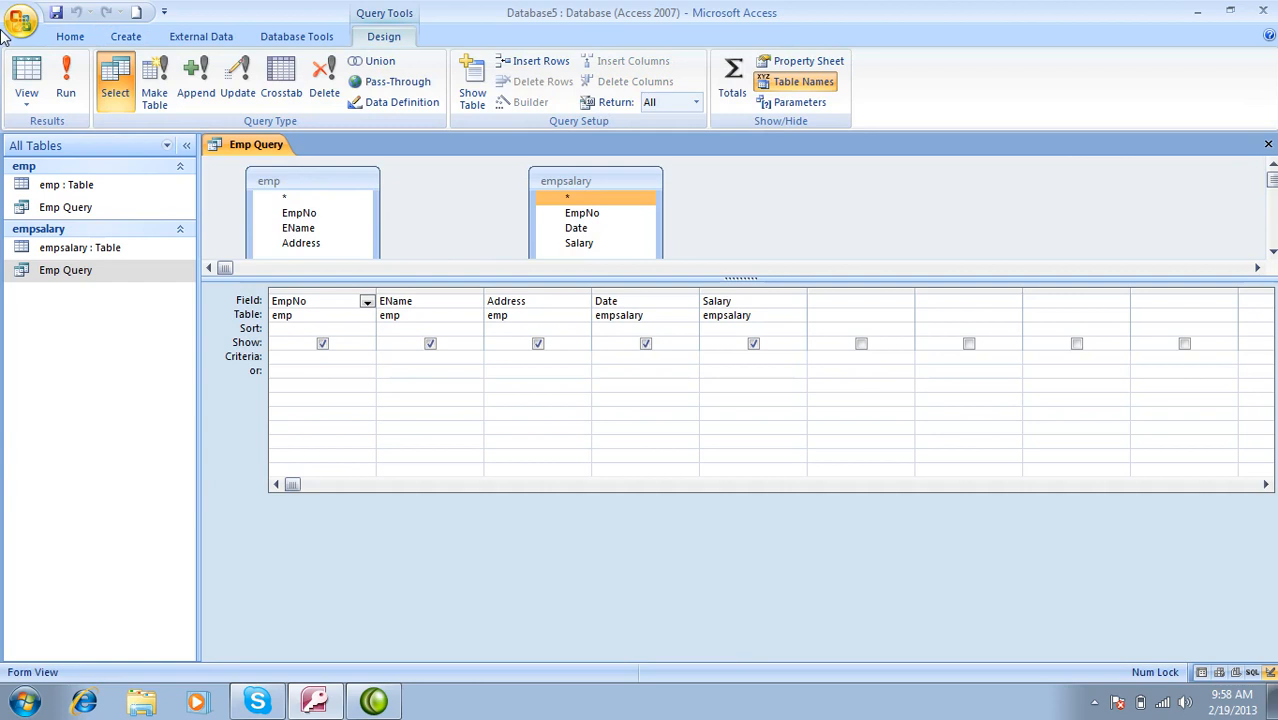
pyautogui.click(59, 69)
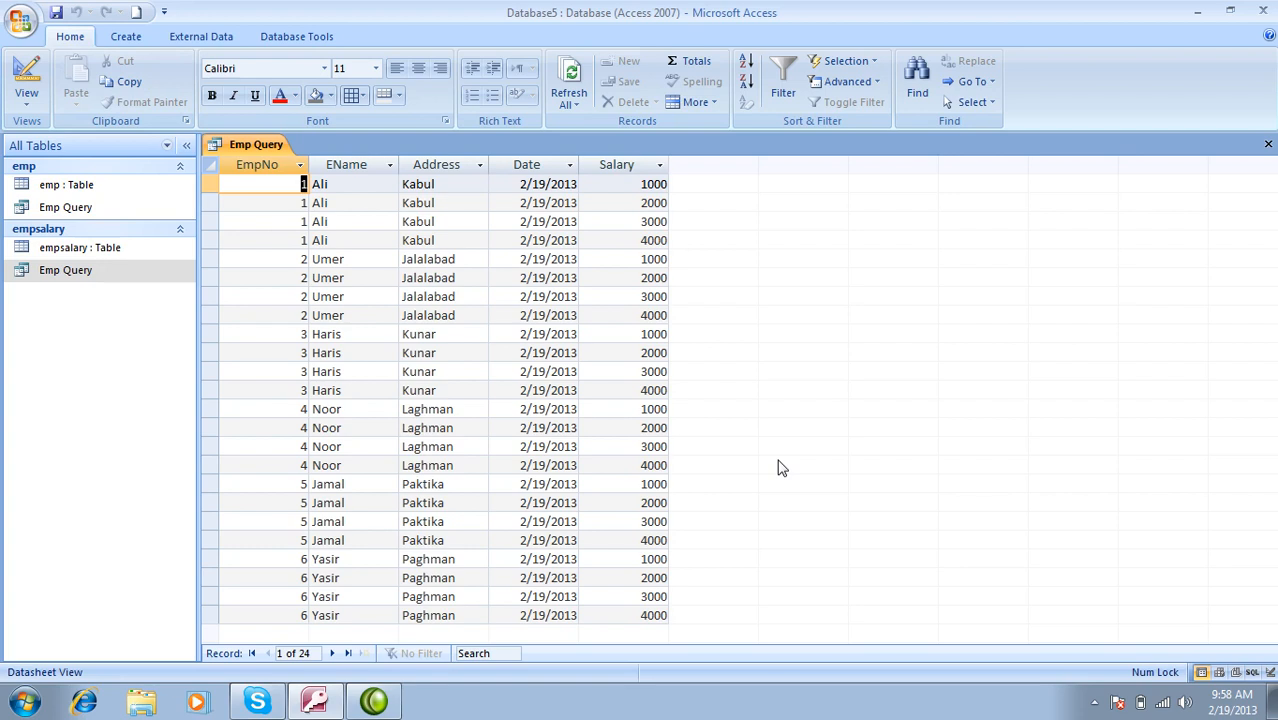
# Step: Join emp to empsalary on EmpNo in the query design, run the query, and return to its design
pyautogui.click(30, 78)
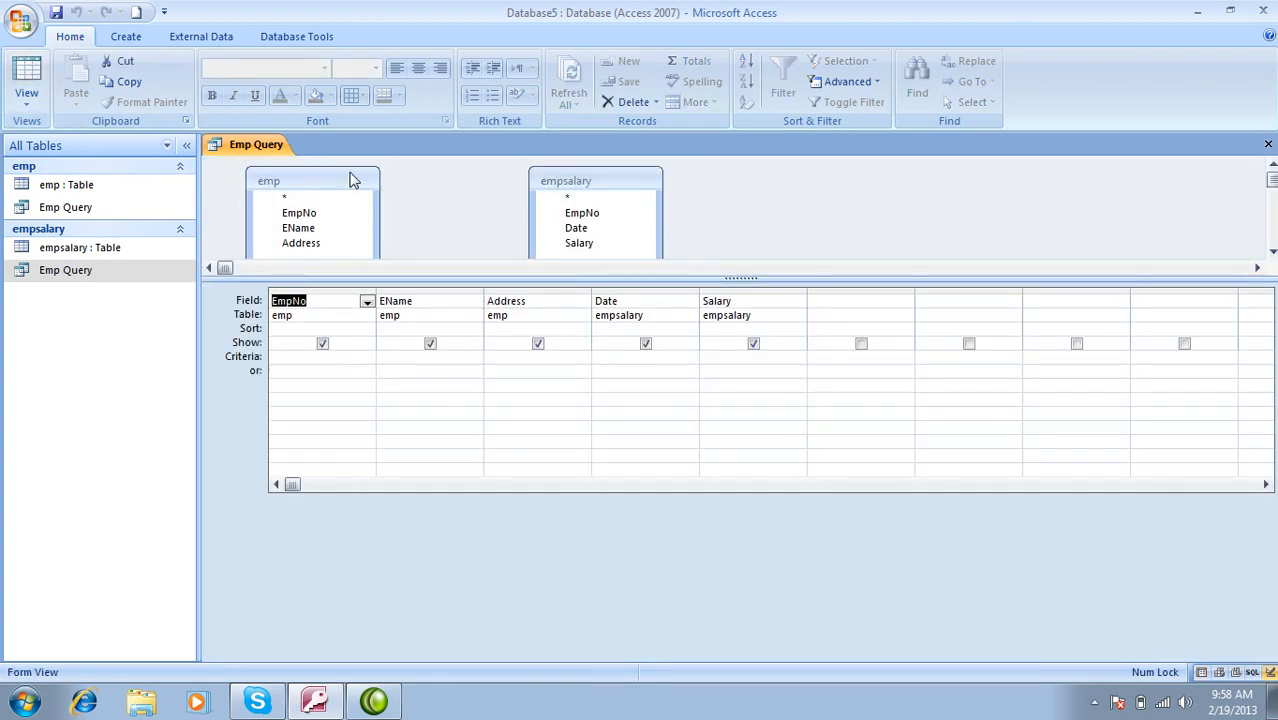
pyautogui.click(305, 214)
pyautogui.moveTo(309, 220); pyautogui.dragTo(583, 218)
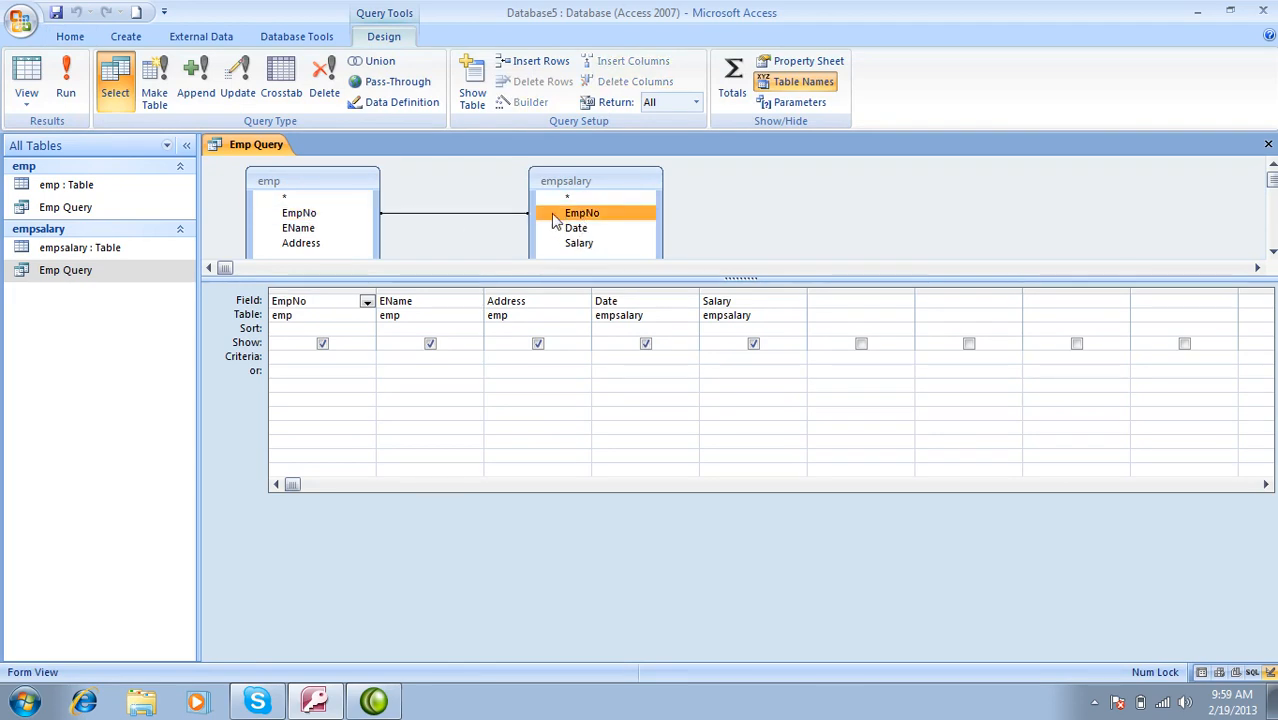
pyautogui.click(62, 82)
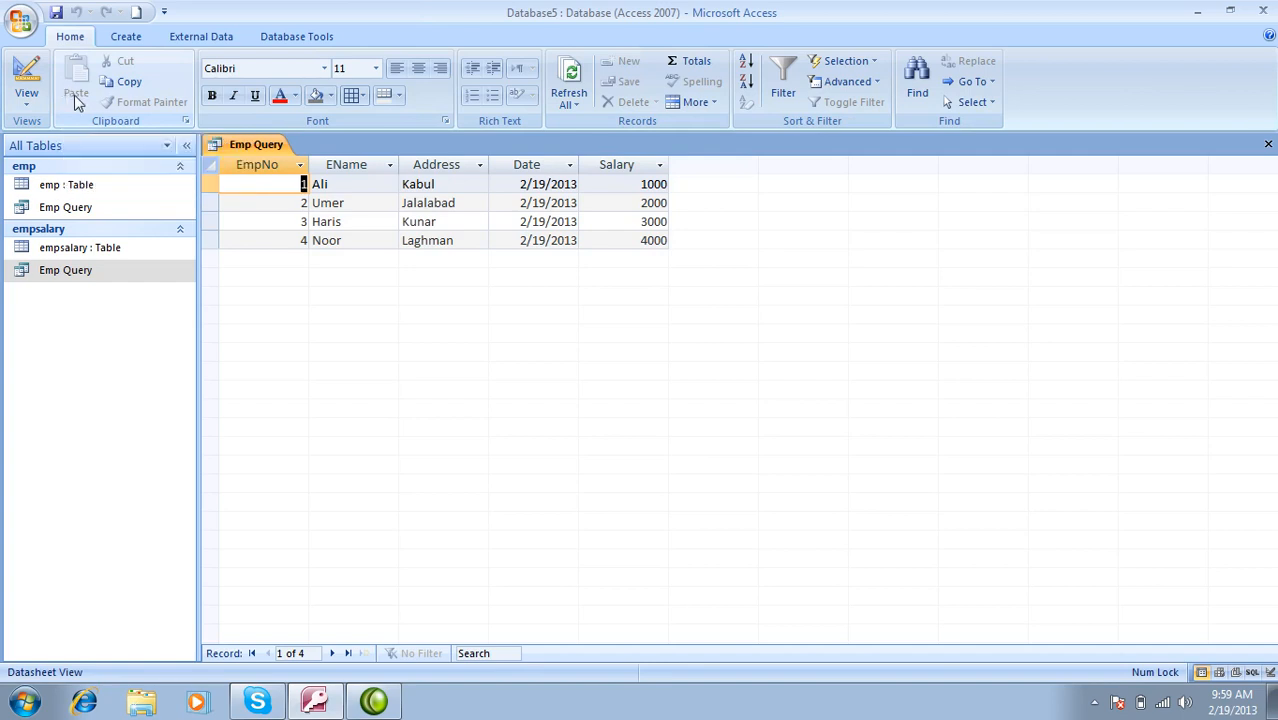
pyautogui.click(26, 72)
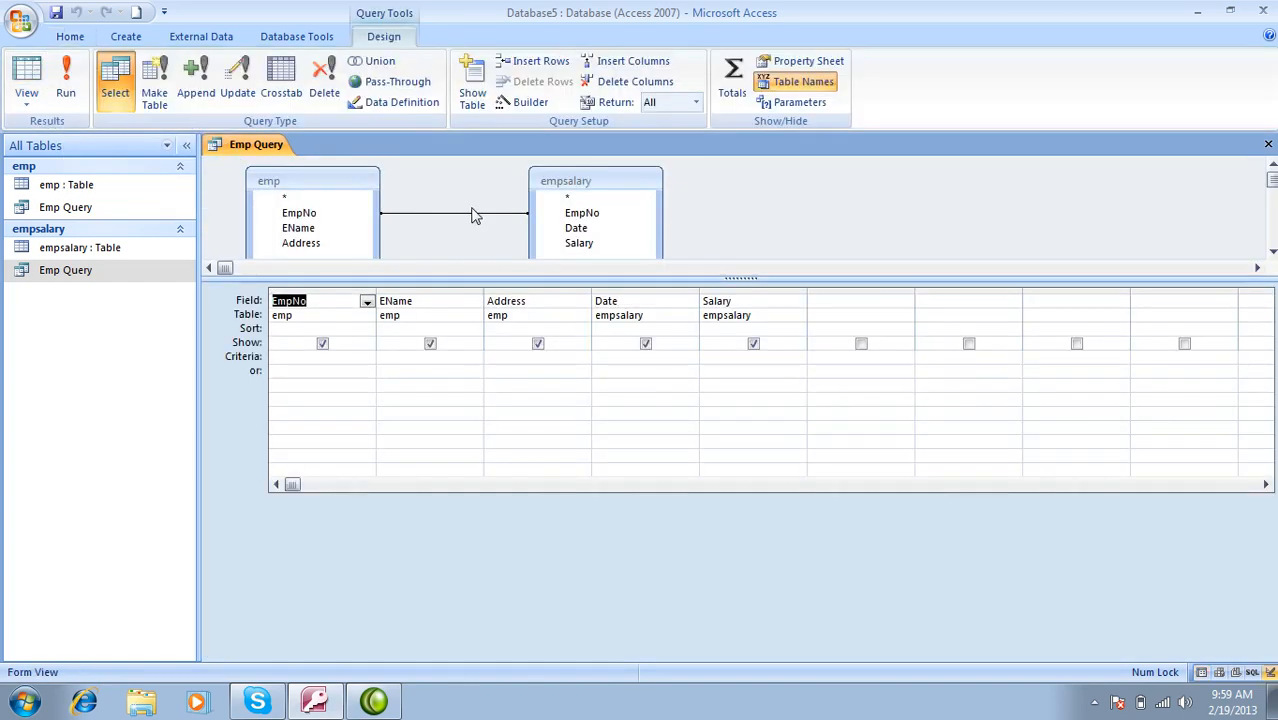
# Step: Set the emp–empsalary join to include all records from emp and only matching empsalary records, and run the query
pyautogui.click(476, 214)
pyautogui.rightClick(476, 220)
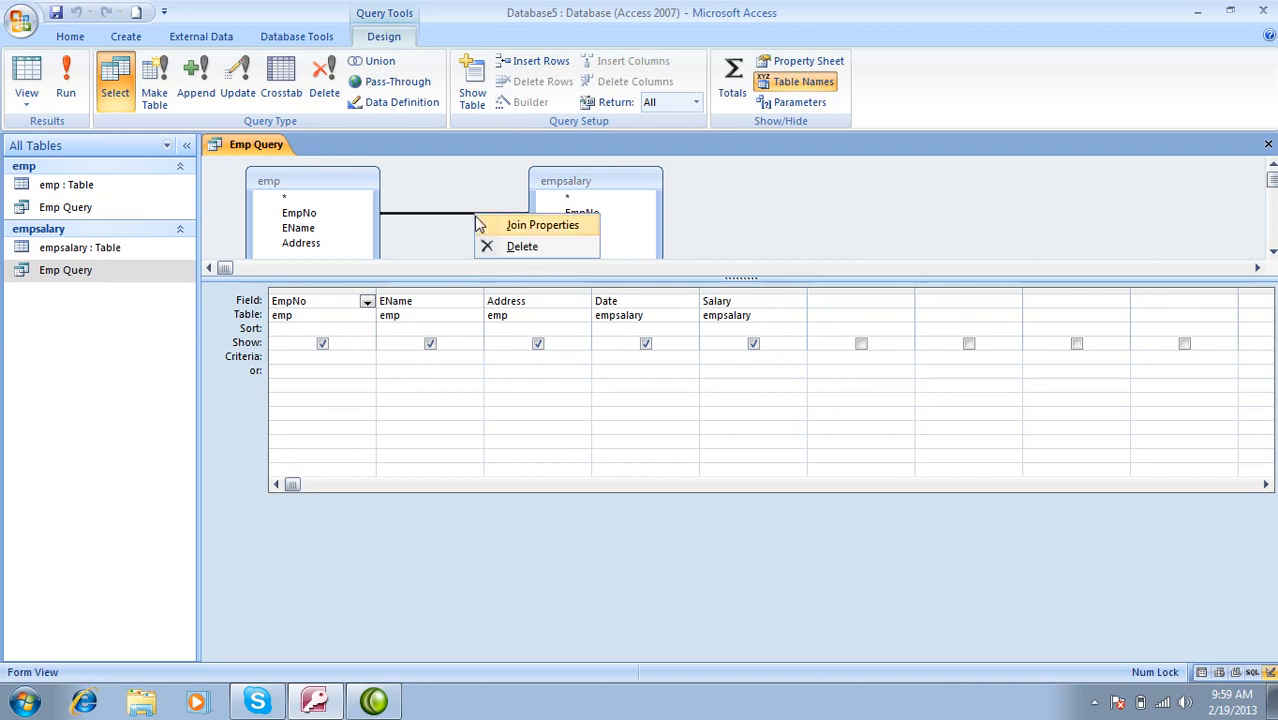
pyautogui.click(505, 225)
pyautogui.moveTo(568, 171); pyautogui.dragTo(468, 218)
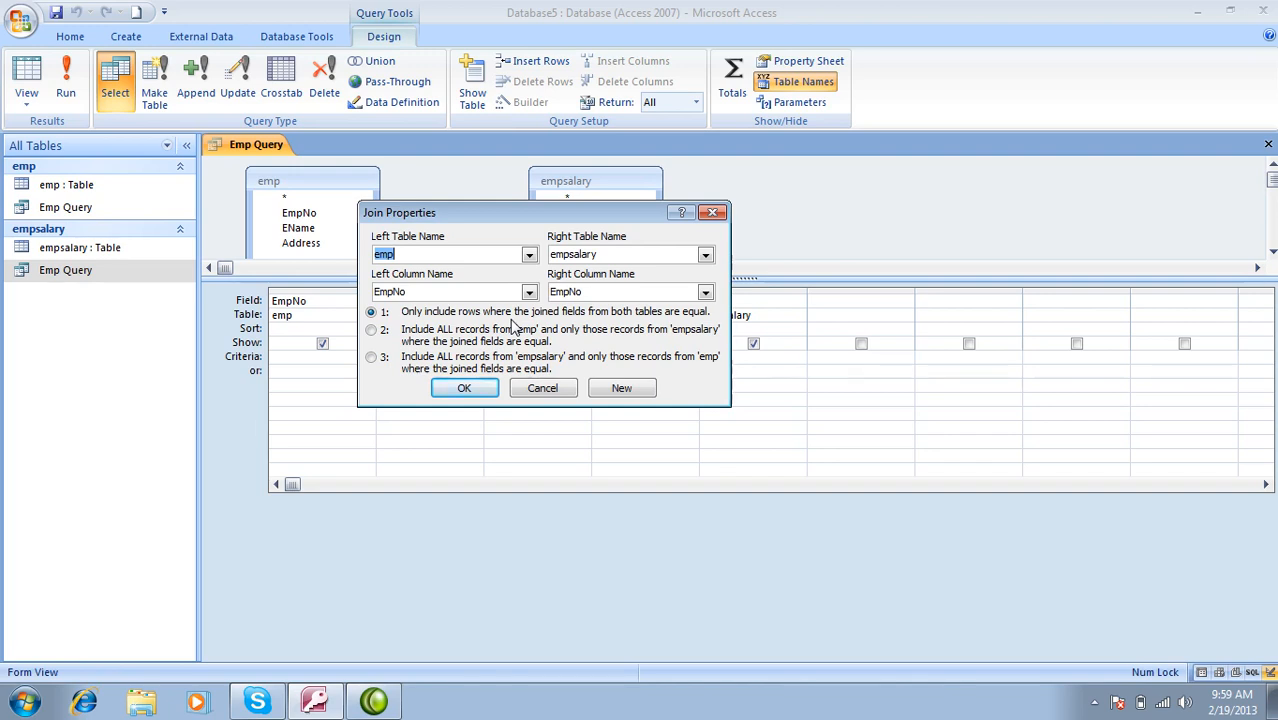
pyautogui.click(379, 331)
pyautogui.click(488, 389)
pyautogui.click(80, 88)
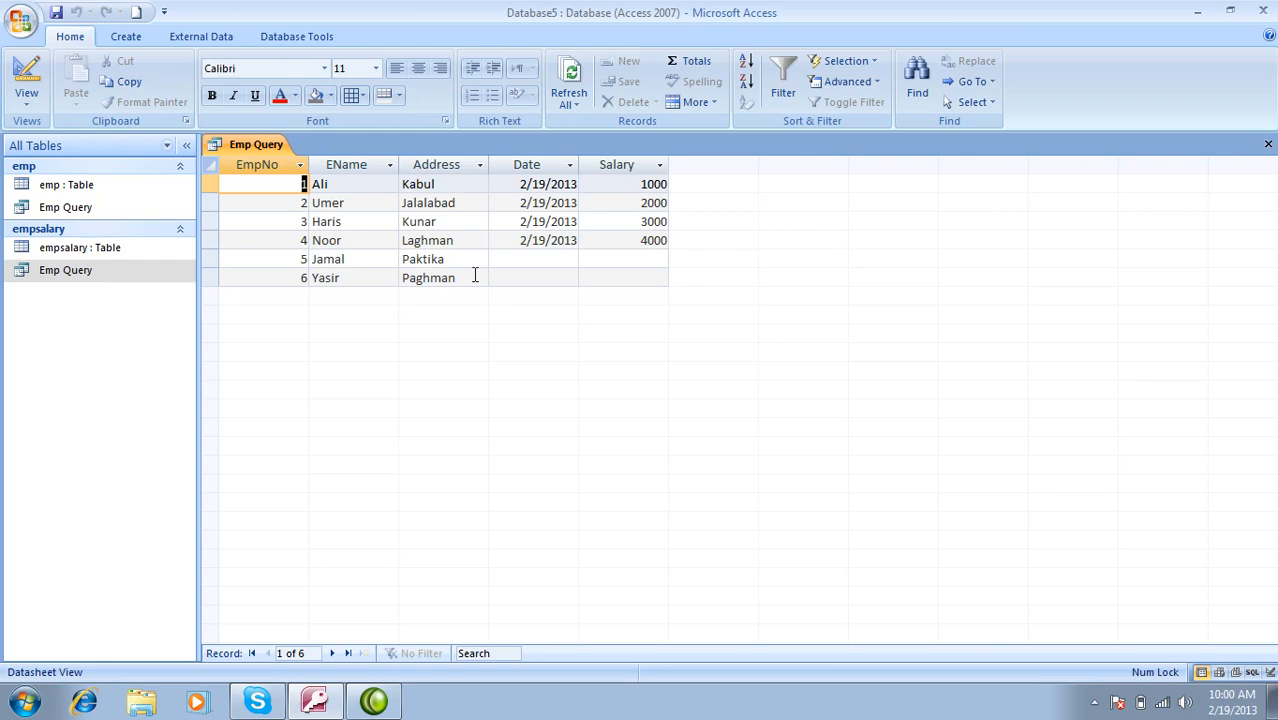
# Step: Return to the query design, set the join to only include rows where both tables' joined fields are equal, and run it
pyautogui.click(30, 72)
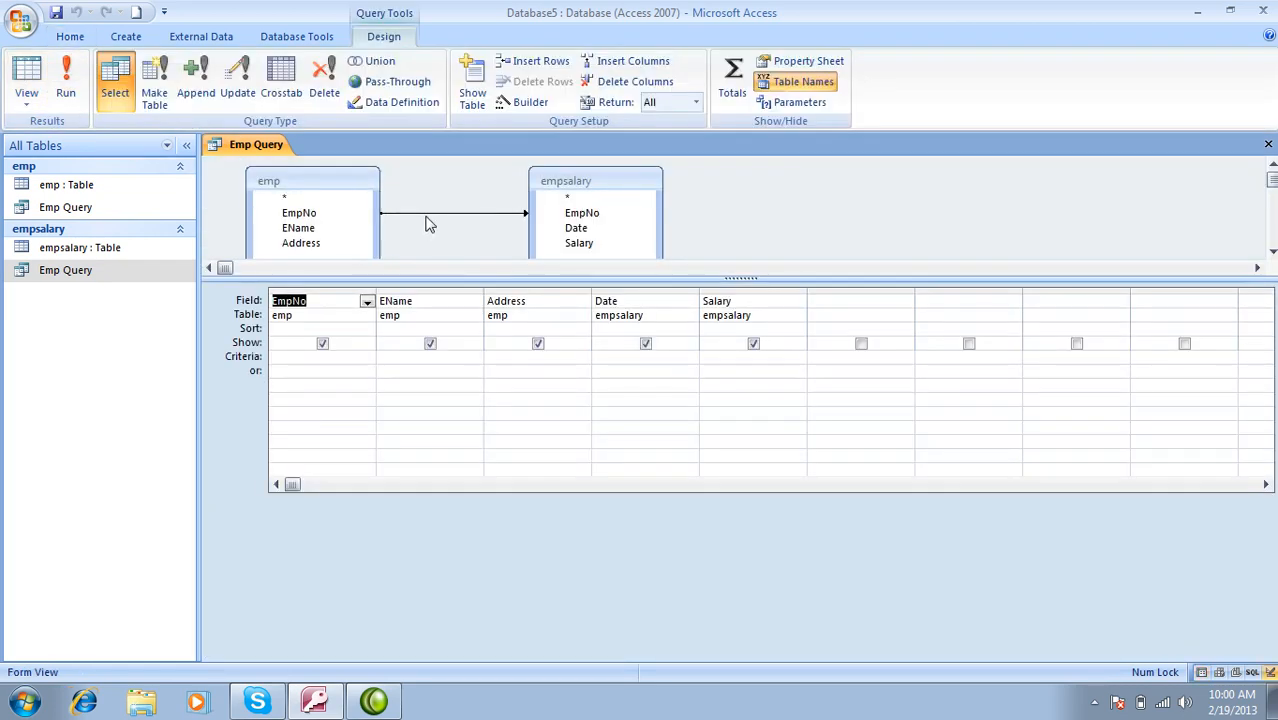
pyautogui.rightClick(433, 214)
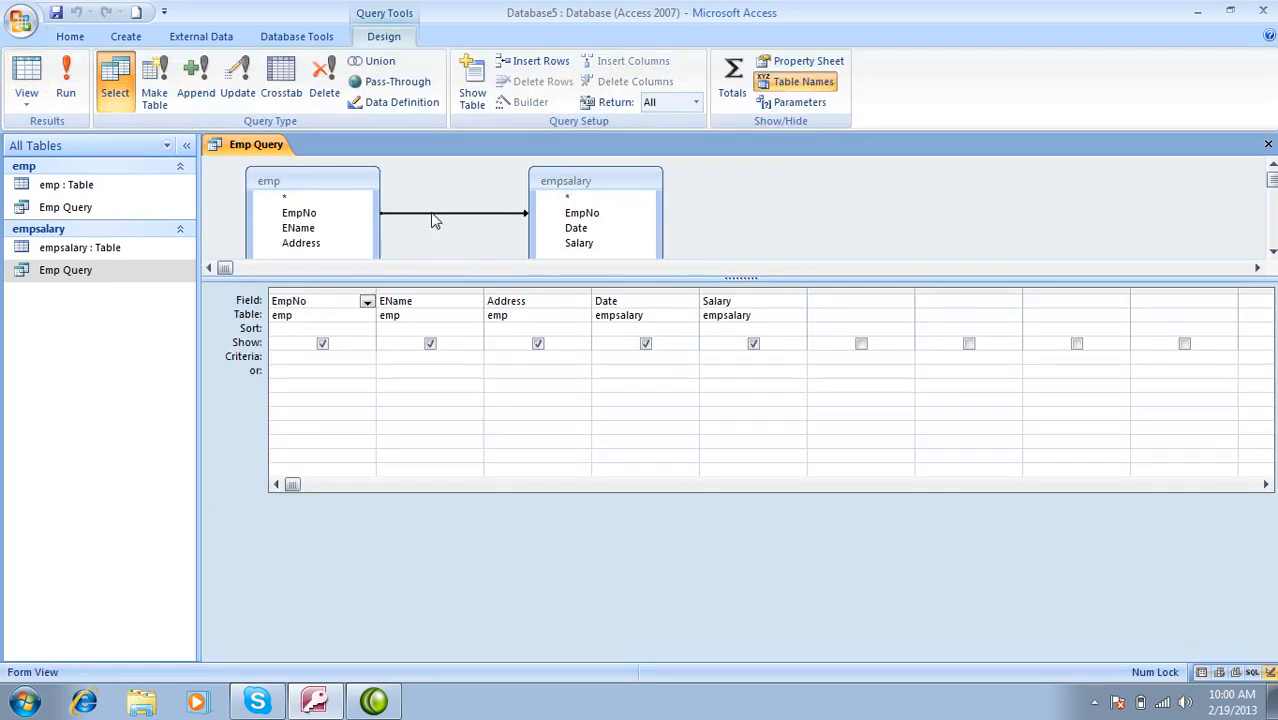
pyautogui.click(480, 228)
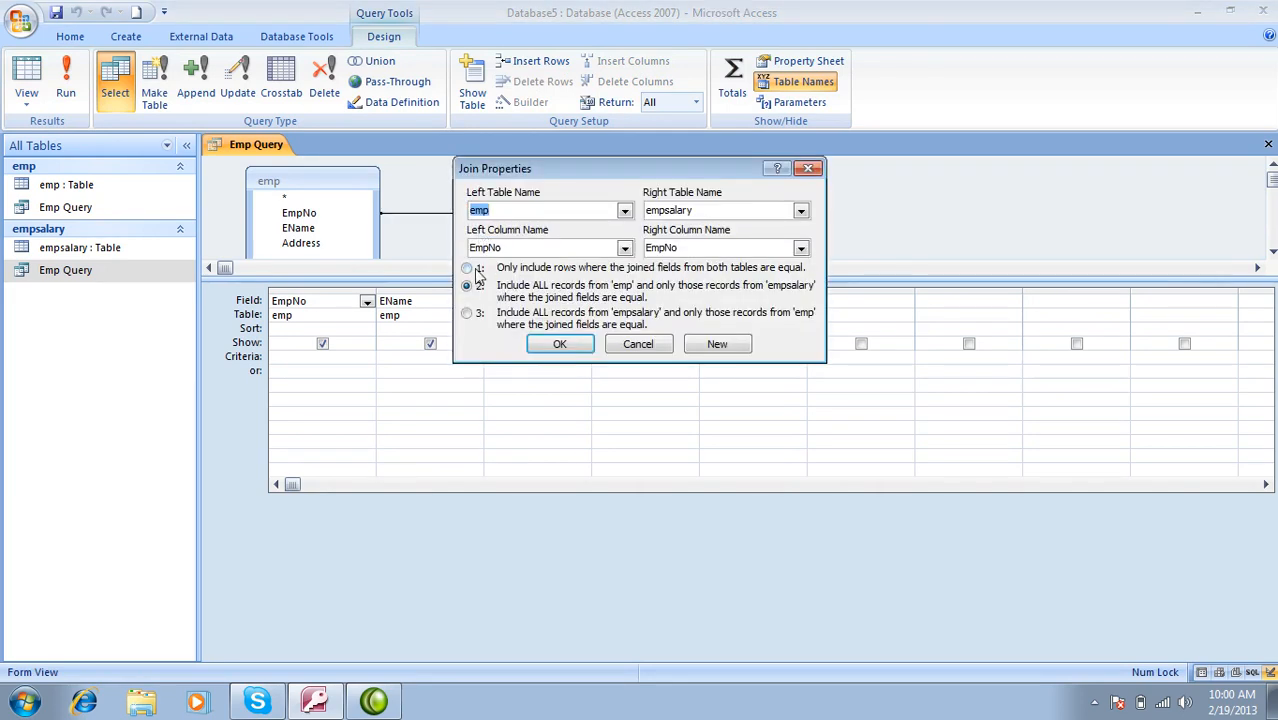
pyautogui.click(478, 270)
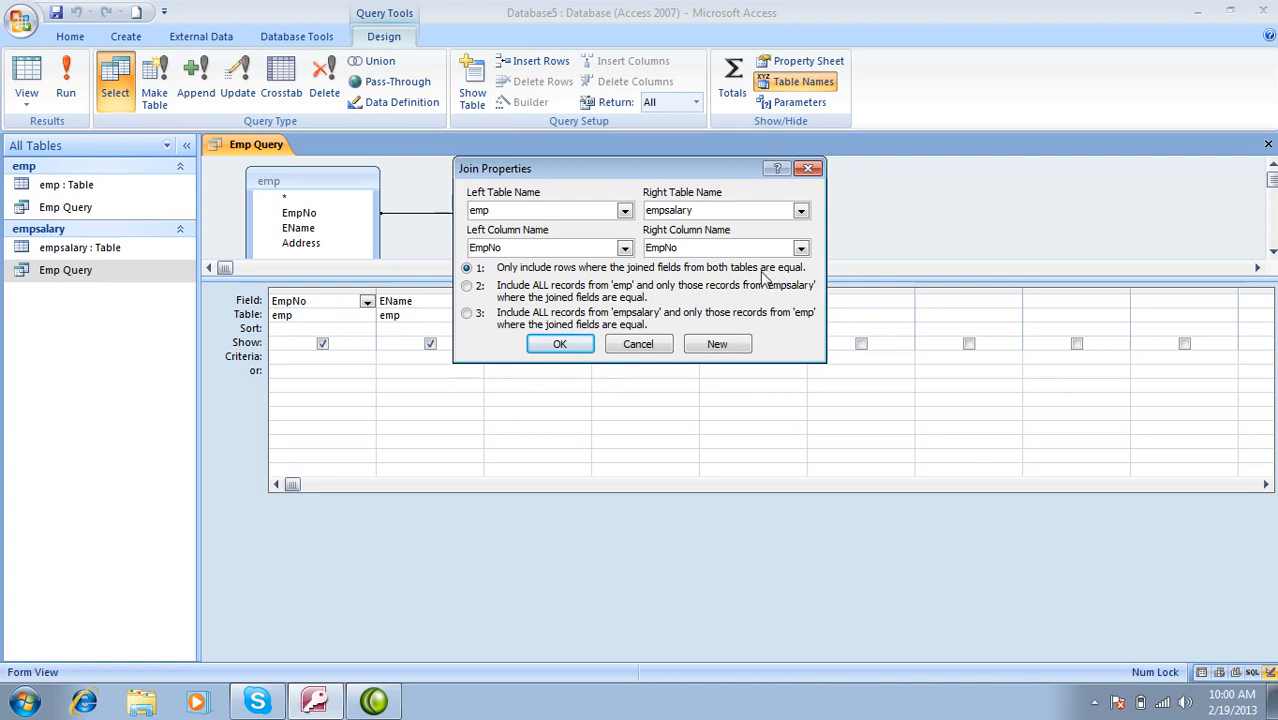
pyautogui.click(467, 290)
pyautogui.click(467, 268)
pyautogui.click(561, 344)
pyautogui.click(74, 80)
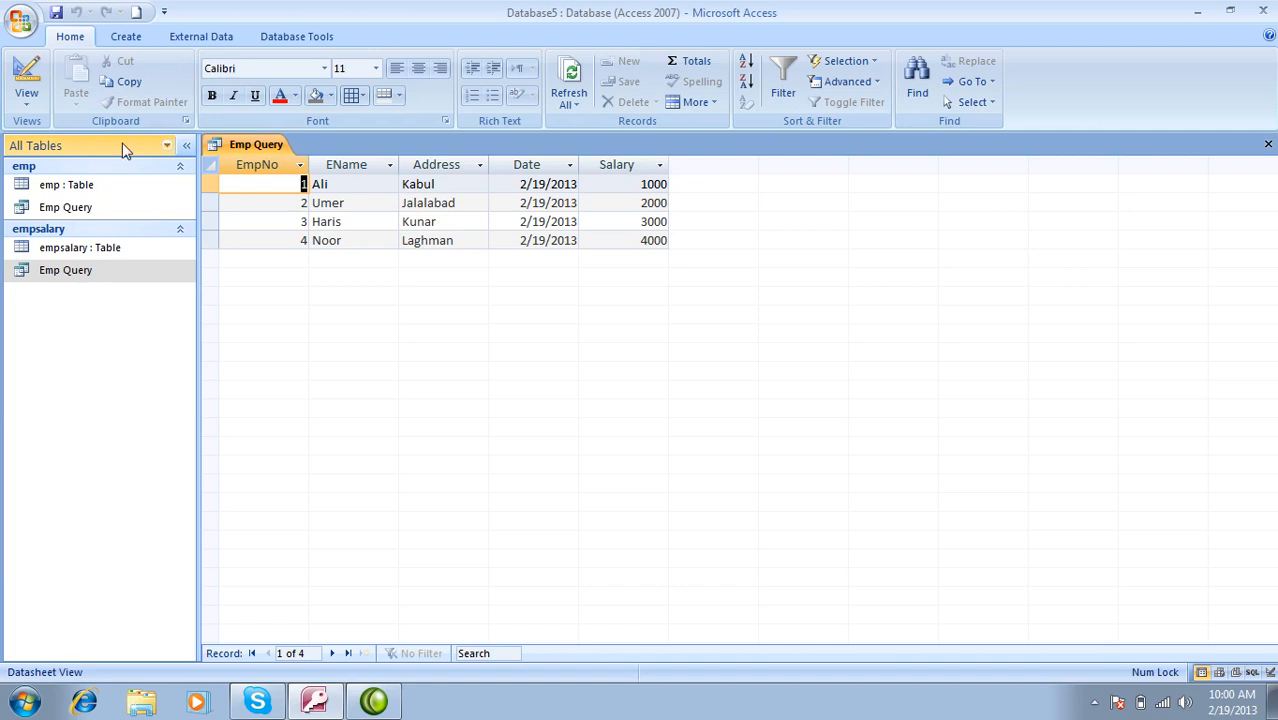
pyautogui.doubleClick(84, 278)
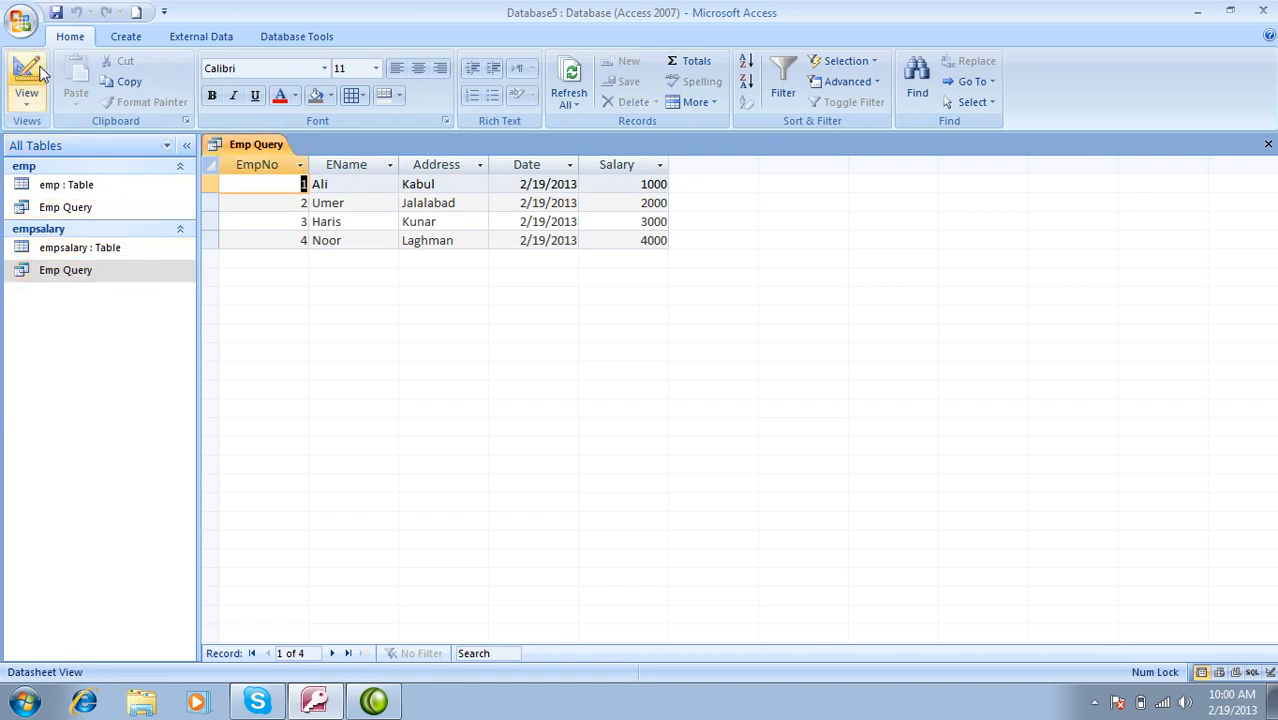
# Step: Change the join back to include all records from emp, run the query, and close it with its design saved
pyautogui.click(27, 75)
pyautogui.rightClick(463, 214)
pyautogui.click(505, 231)
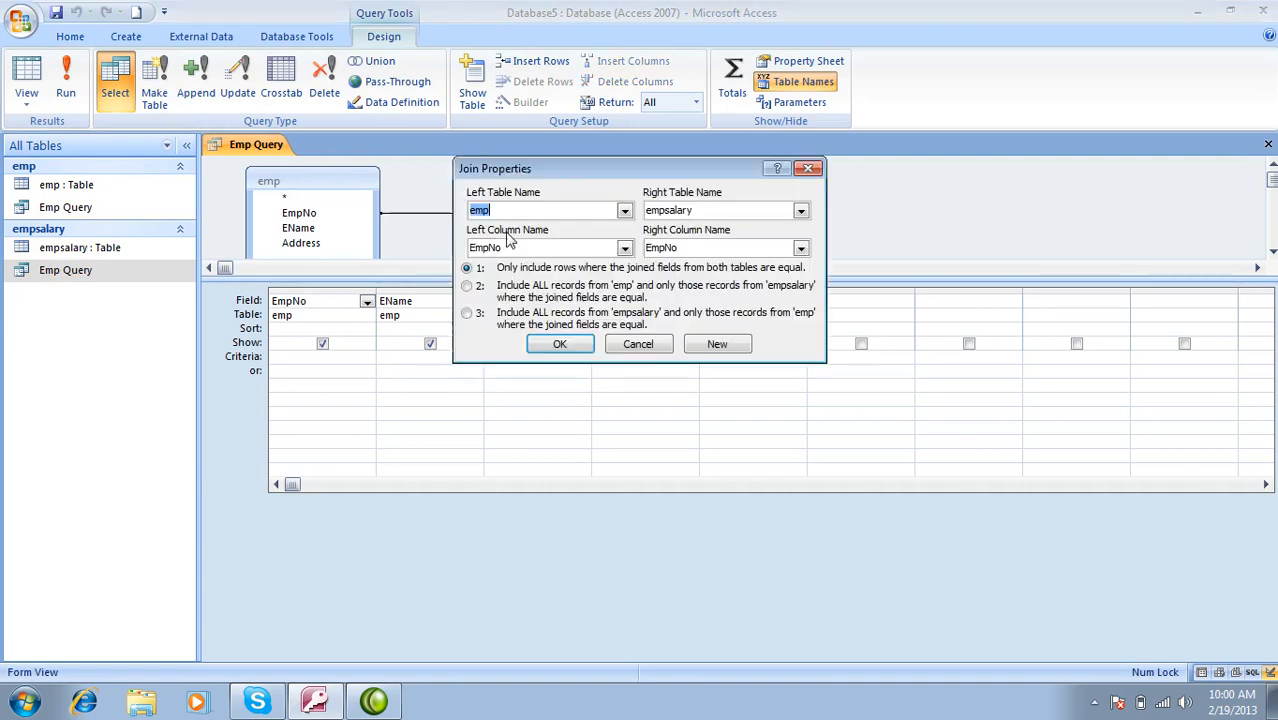
pyautogui.click(467, 286)
pyautogui.click(560, 344)
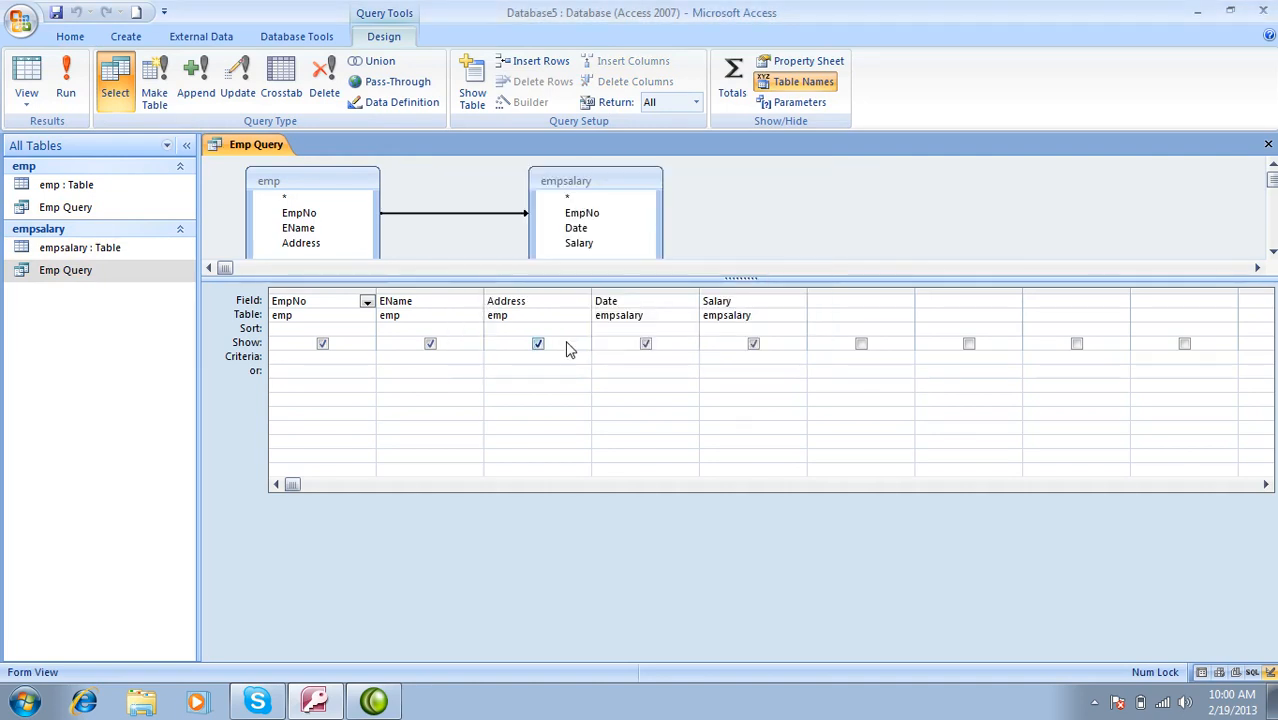
pyautogui.click(65, 78)
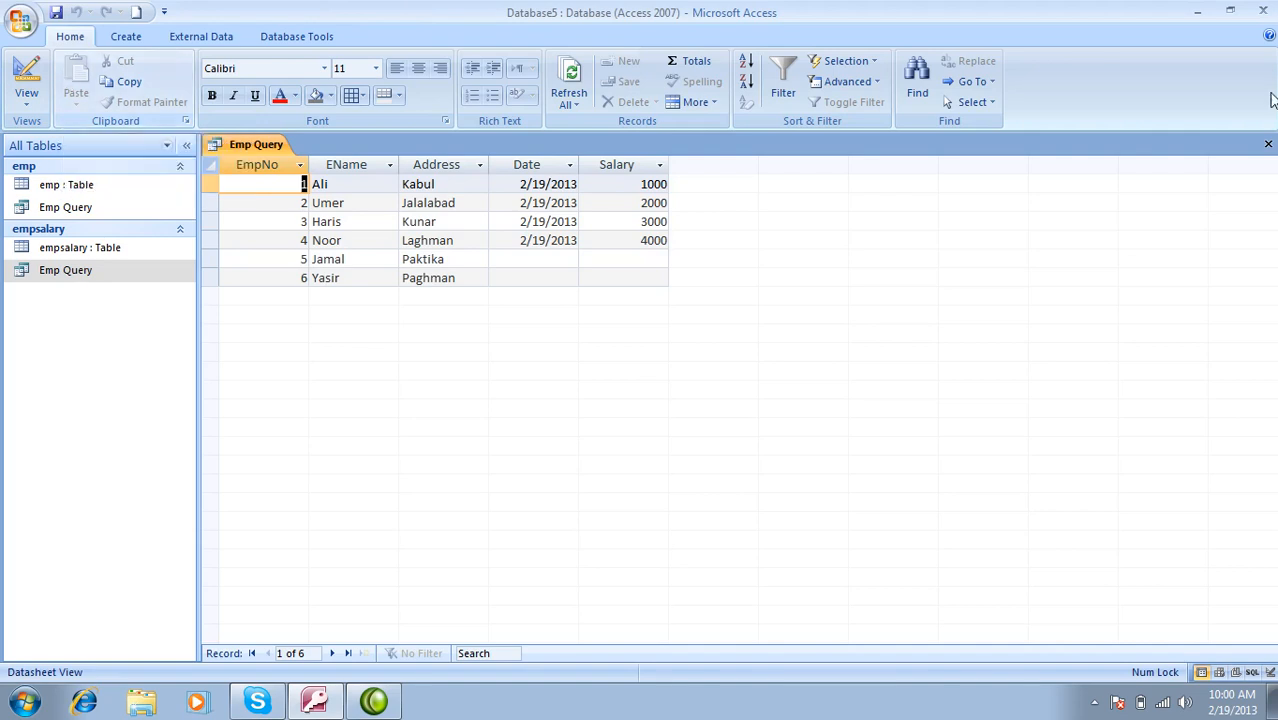
pyautogui.click(1268, 145)
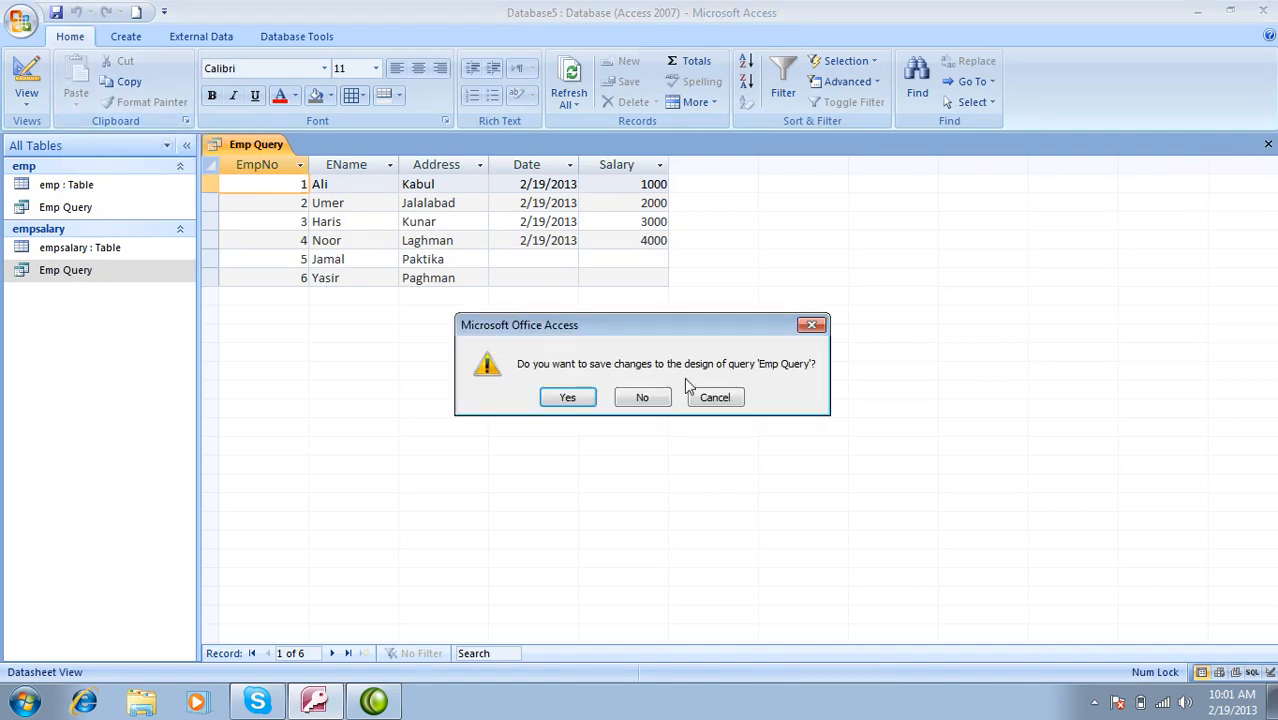
pyautogui.click(587, 400)
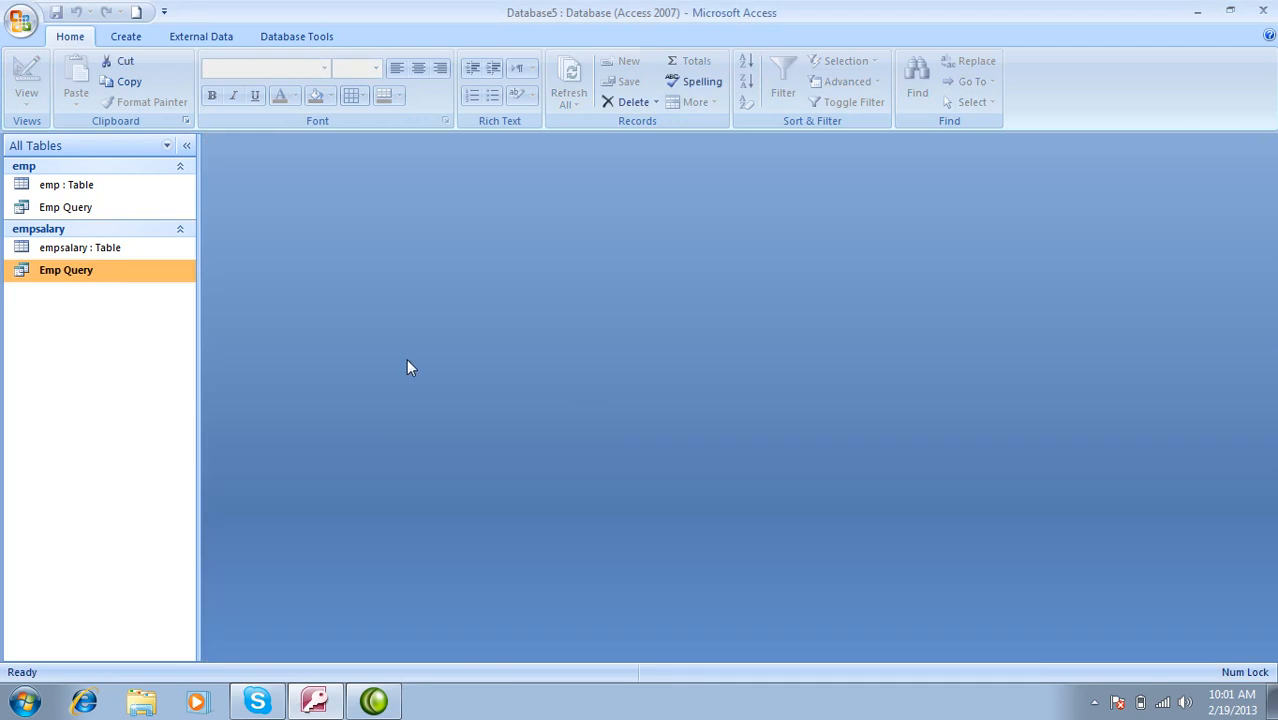
# Step: Reopen Emp Query's design, limit the join to rows with equal joined fields, and run the query
pyautogui.doubleClick(60, 272)
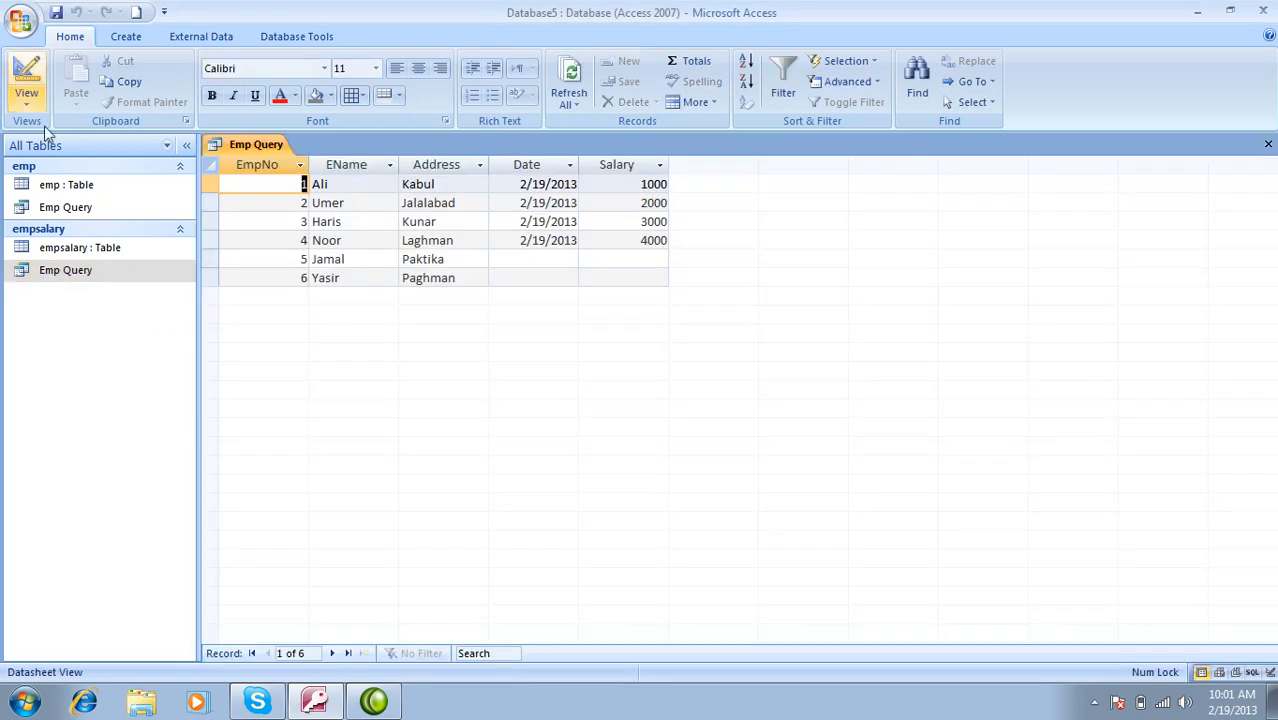
pyautogui.click(26, 75)
pyautogui.click(425, 213)
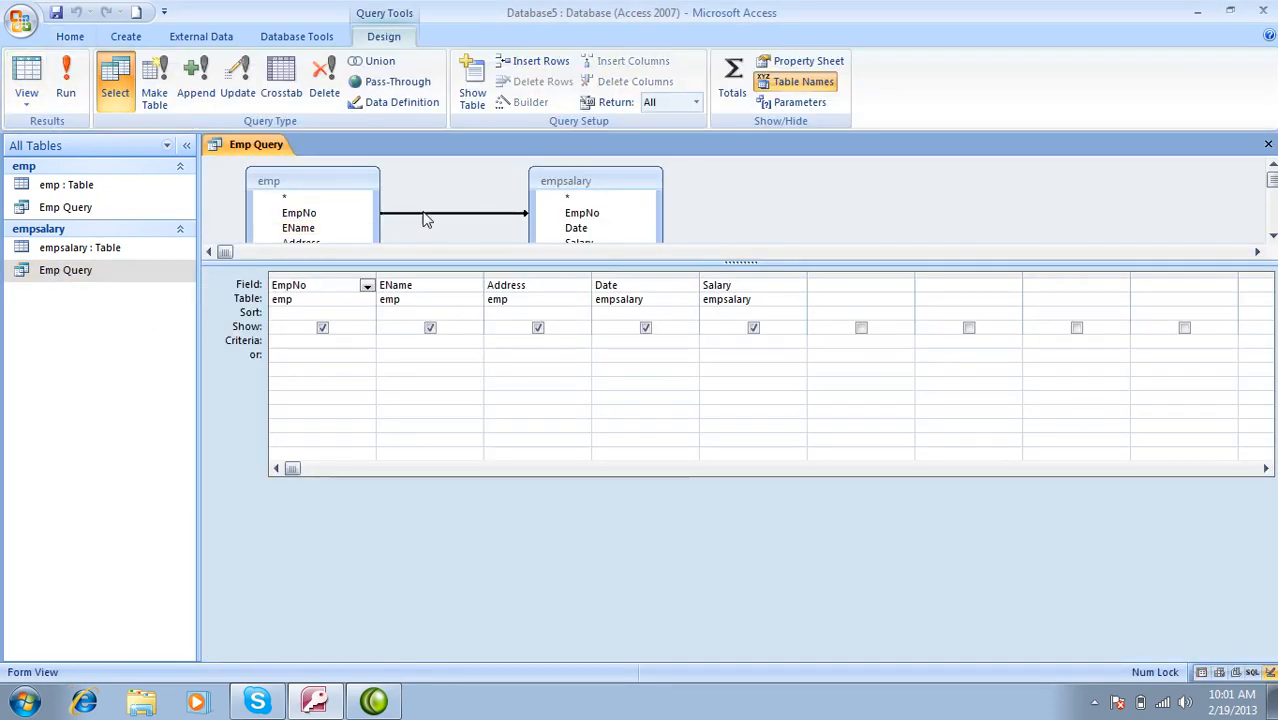
pyautogui.rightClick(425, 213)
pyautogui.click(492, 225)
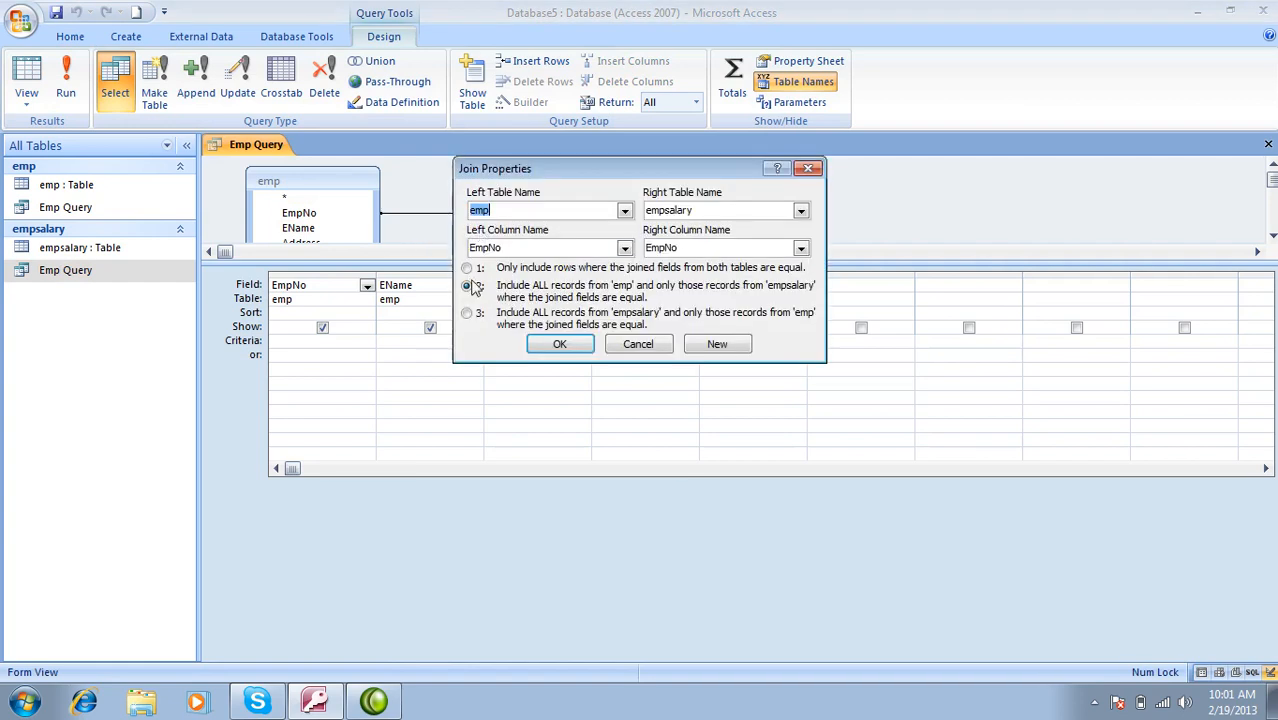
pyautogui.click(569, 348)
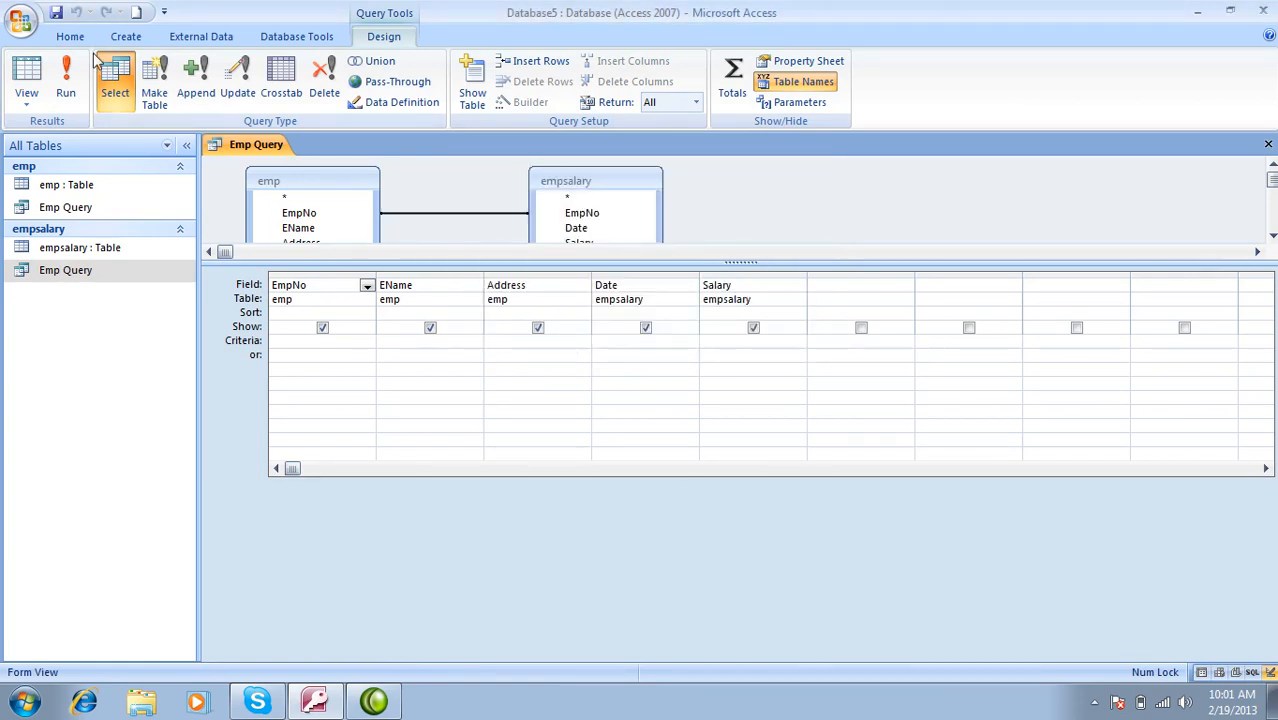
pyautogui.click(66, 68)
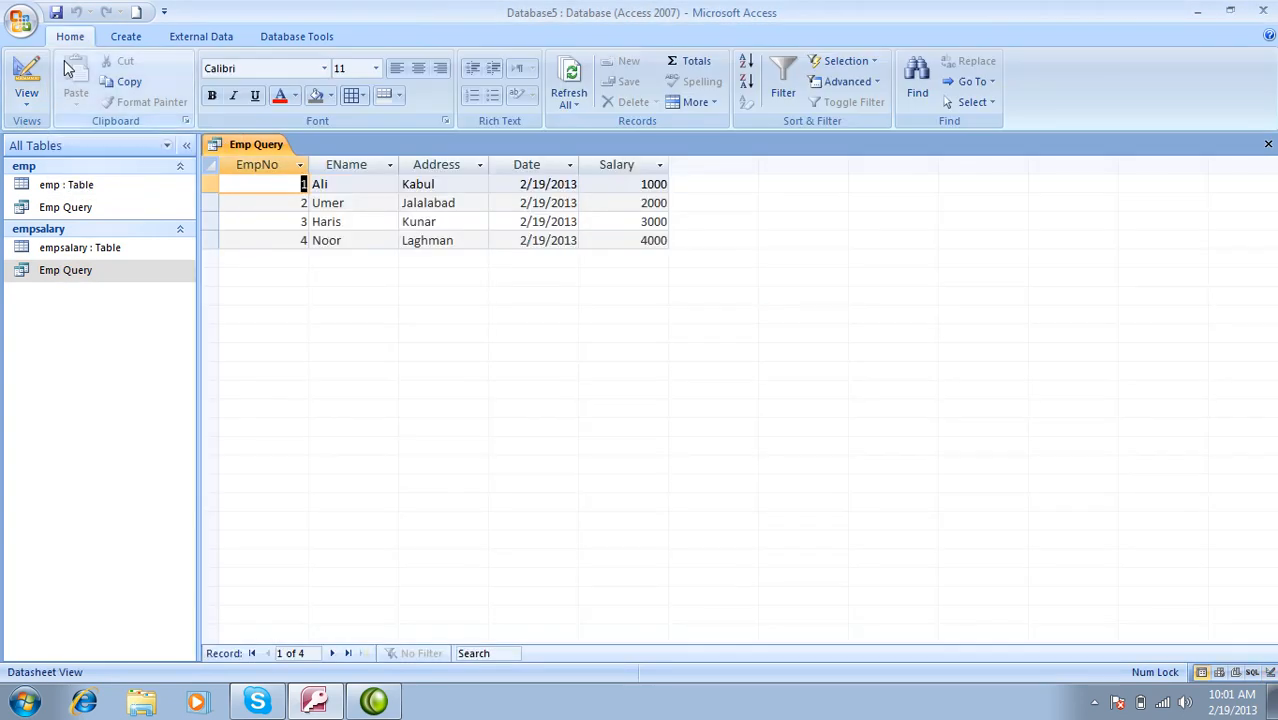
# Step: Try to delete the join line in the query design, and close Emp Query without saving
pyautogui.click(30, 70)
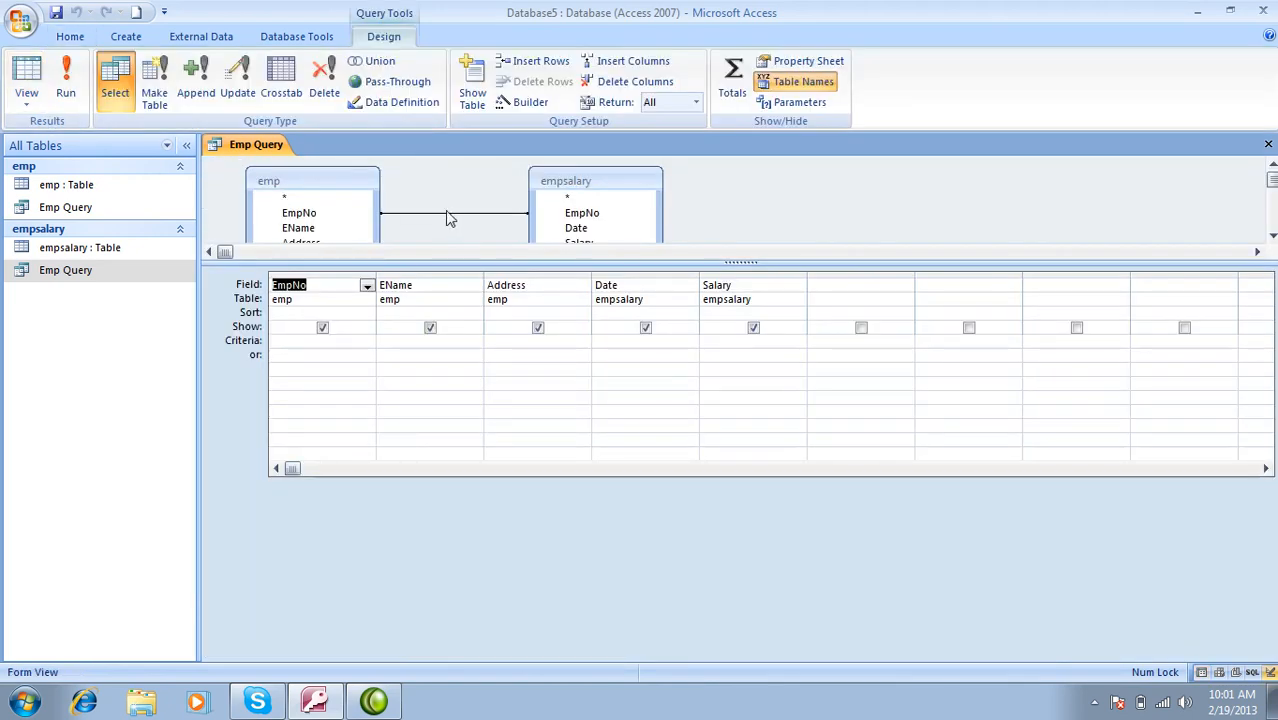
pyautogui.click(450, 214)
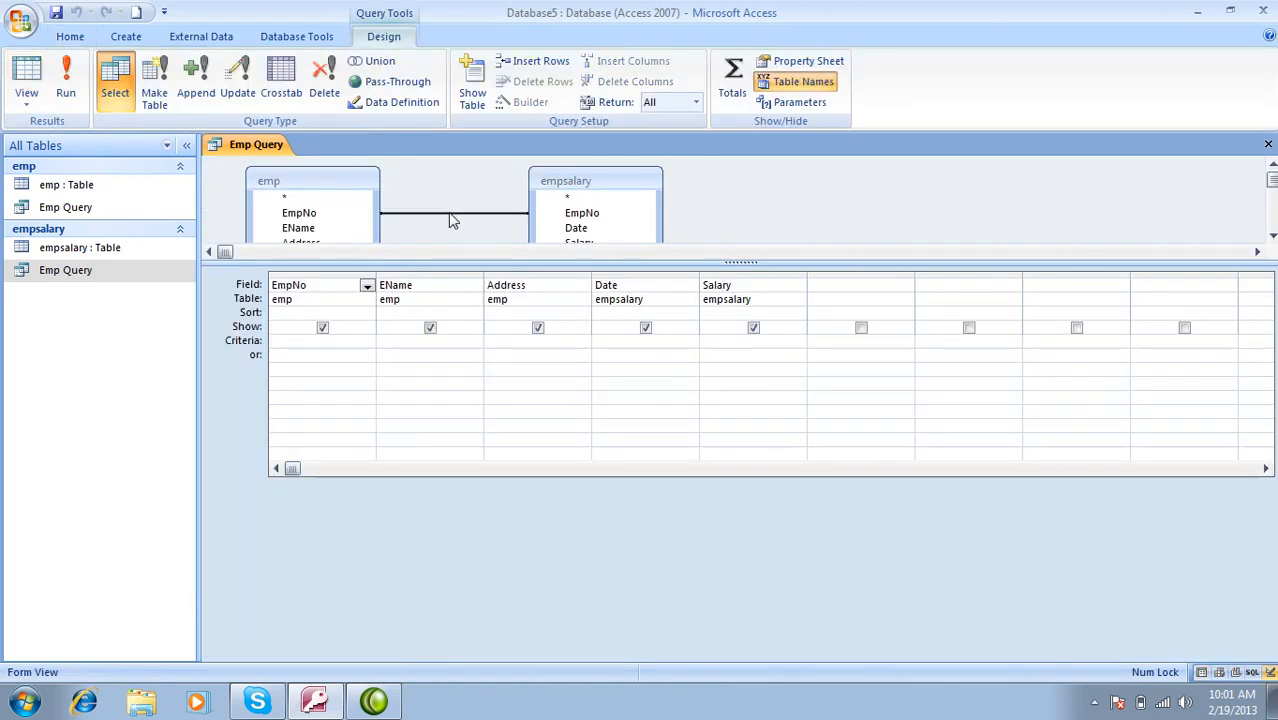
pyautogui.click(324, 98)
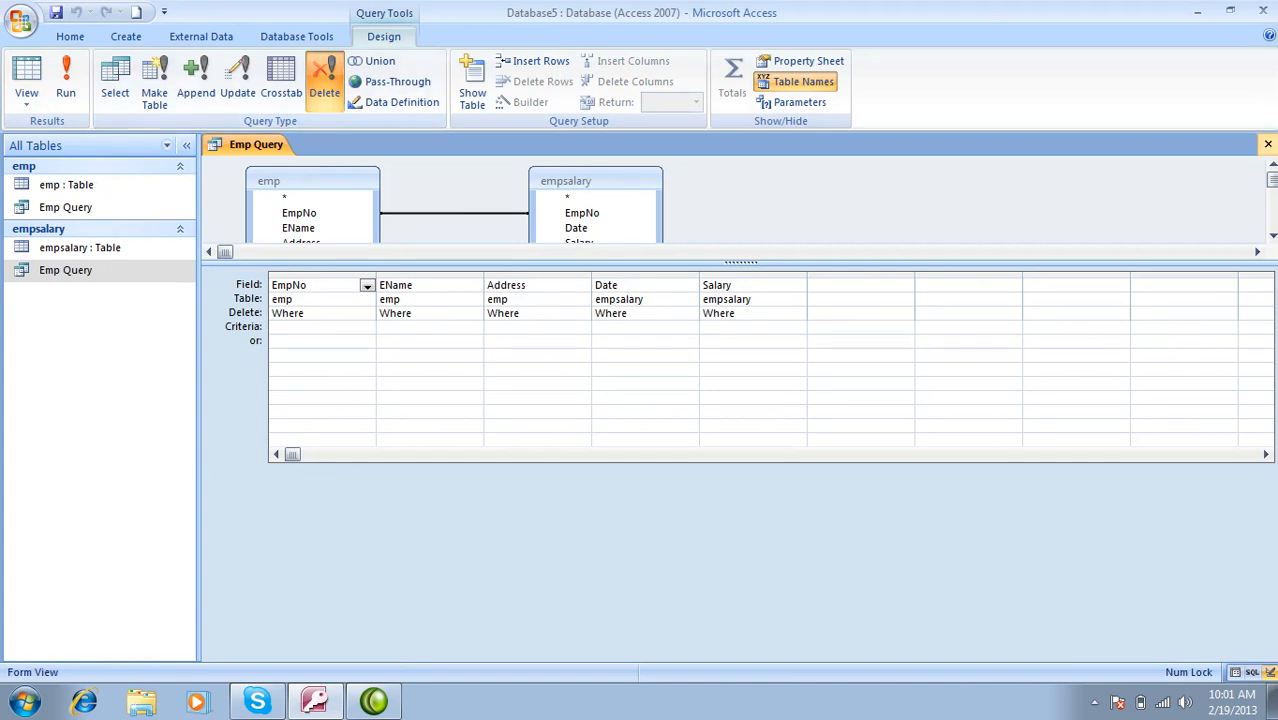
pyautogui.click(1268, 144)
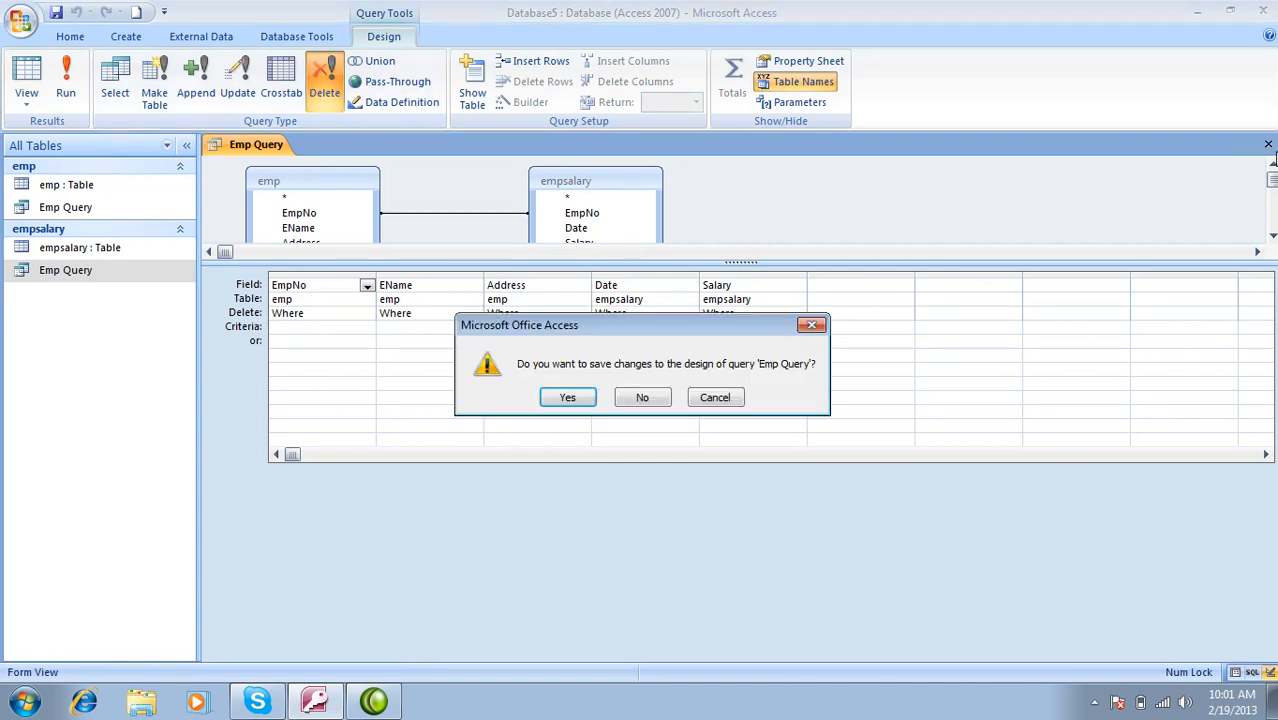
pyautogui.click(668, 399)
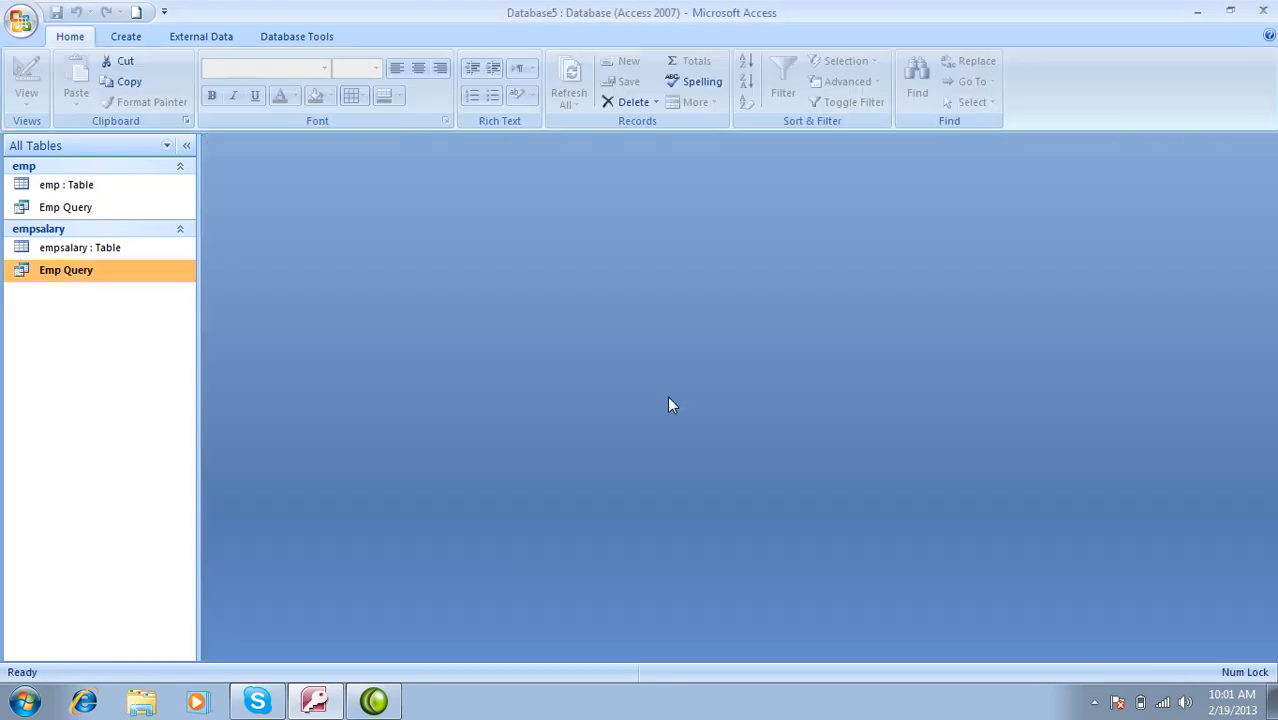
# Step: Open Emp Query's design, delete the join line between emp and empsalary, run the query, and return to its design
pyautogui.doubleClick(70, 272)
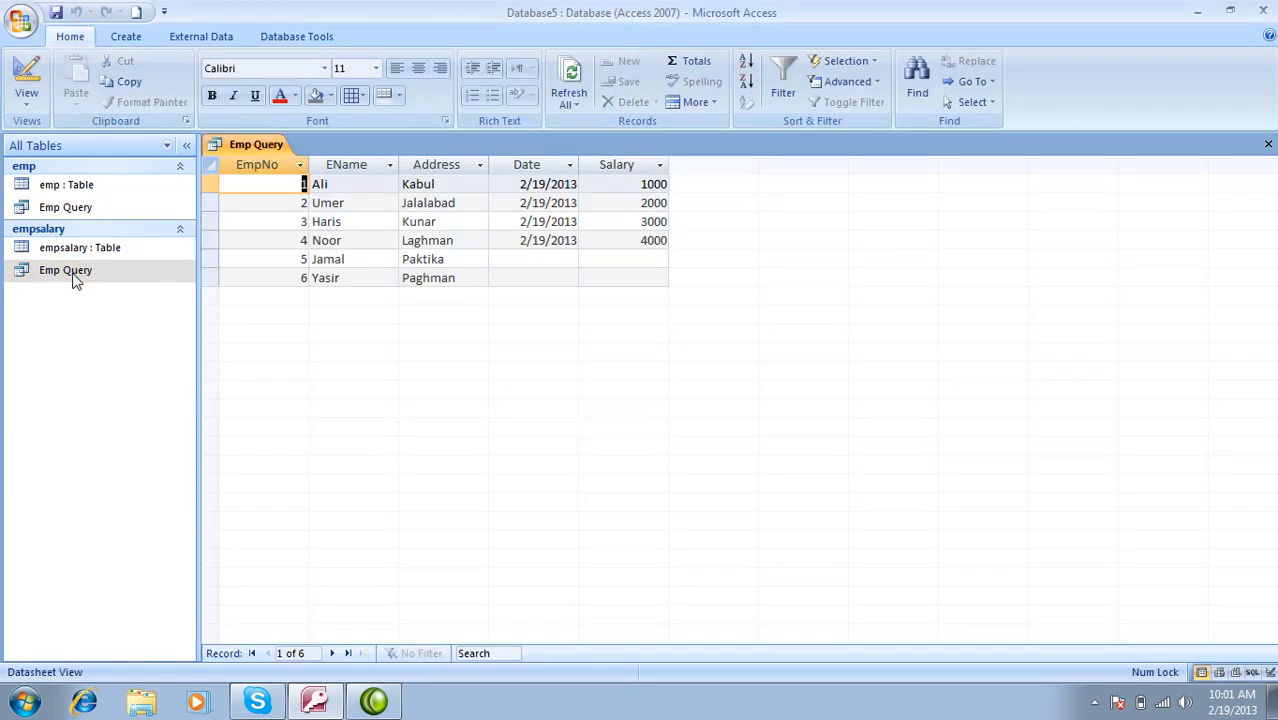
pyautogui.click(20, 68)
pyautogui.click(474, 216)
pyautogui.rightClick(476, 218)
pyautogui.click(514, 248)
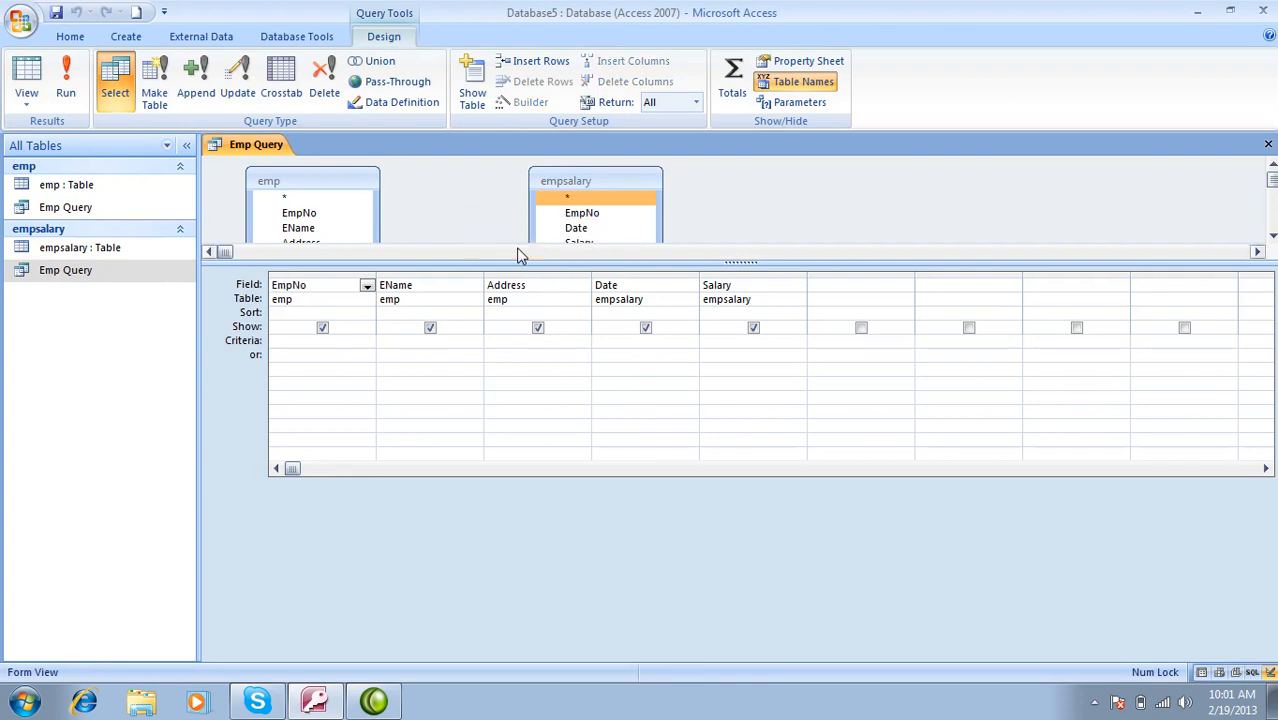
pyautogui.click(66, 80)
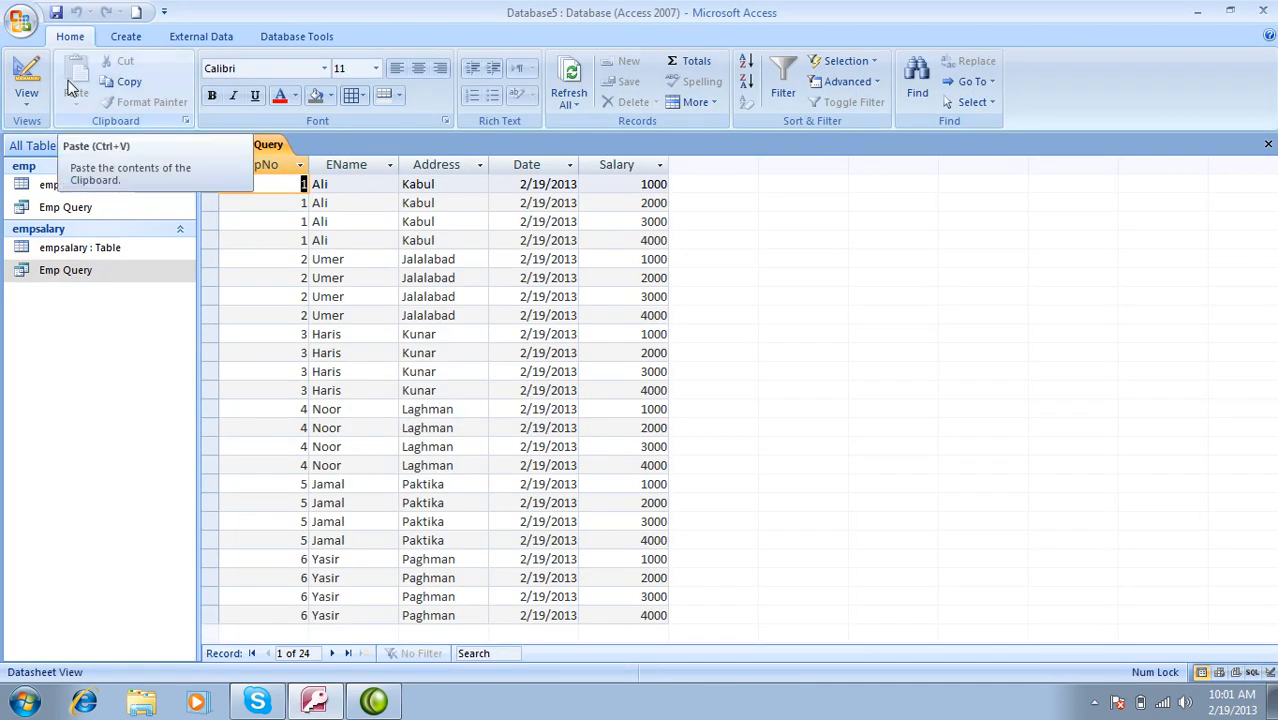
pyautogui.click(38, 80)
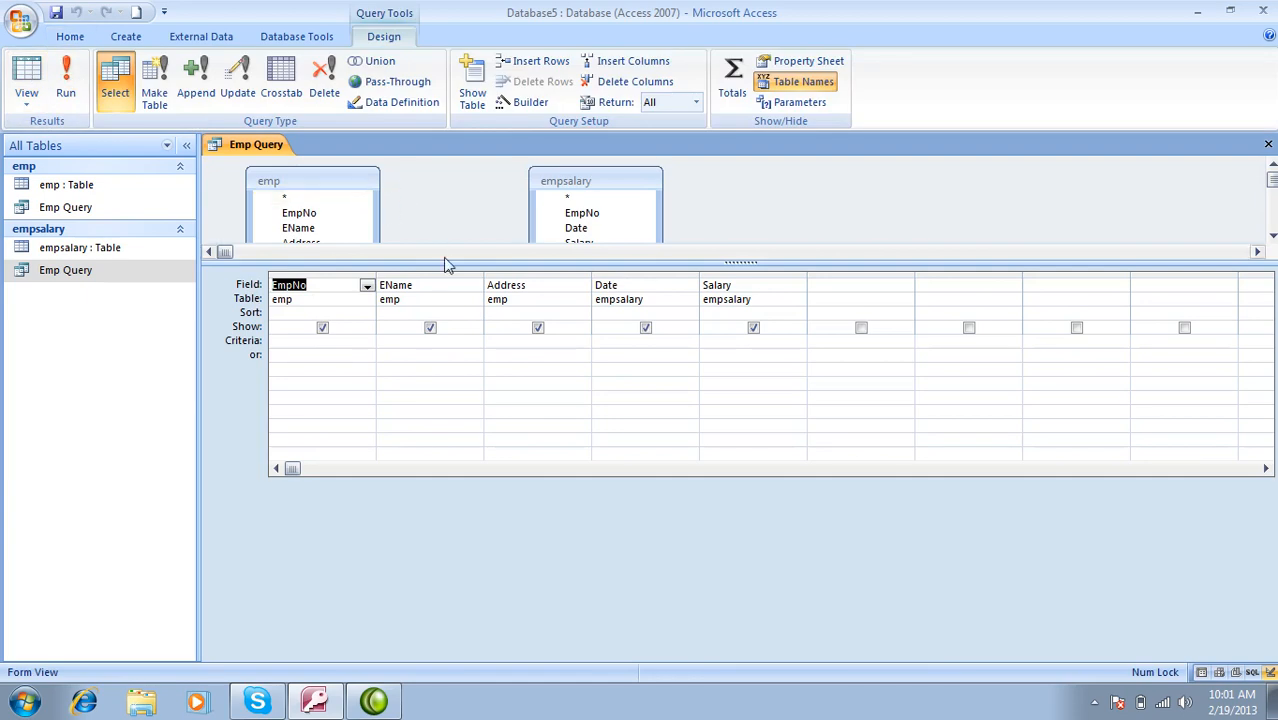
# Step: Enlarge the table area, reposition the emp and empsalary tables, and add empsalary's EmpNo field to the query grid
pyautogui.moveTo(444, 258); pyautogui.dragTo(434, 374)
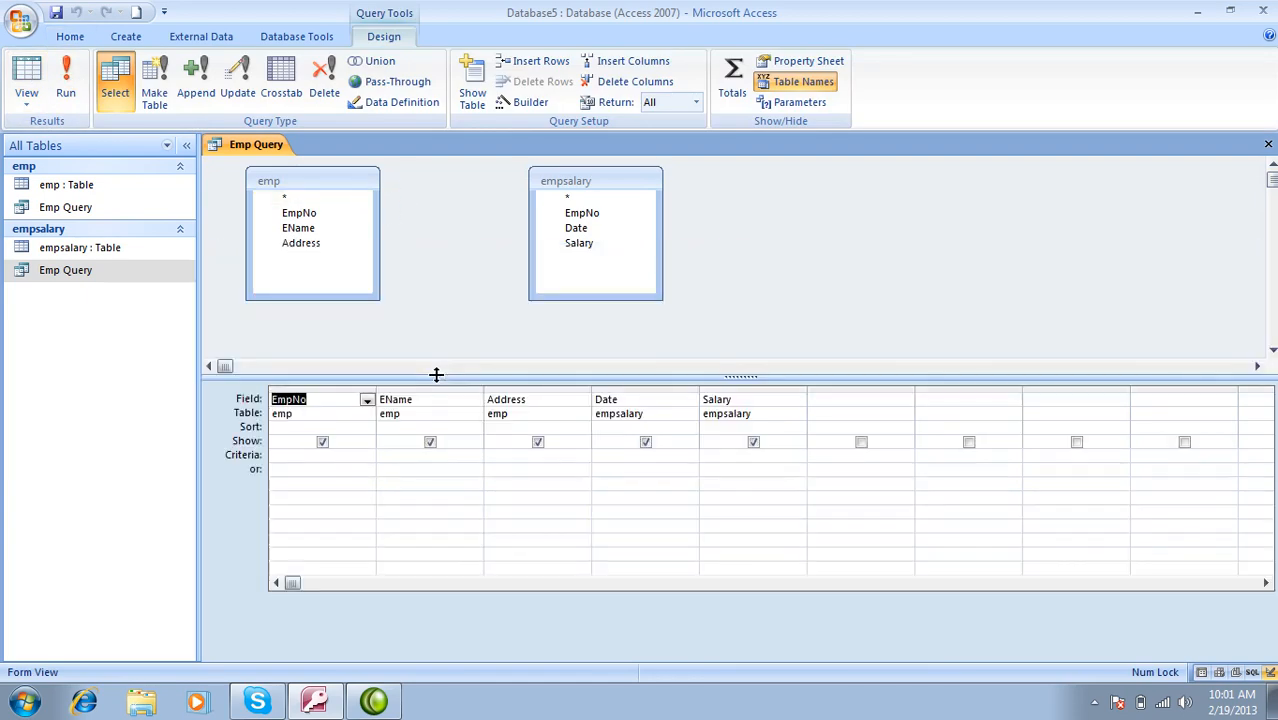
pyautogui.moveTo(337, 188); pyautogui.dragTo(399, 193)
pyautogui.moveTo(591, 181)
pyautogui.mouseDown()
pyautogui.moveTo(596, 198)
pyautogui.moveTo(593, 184)
pyautogui.mouseUp()
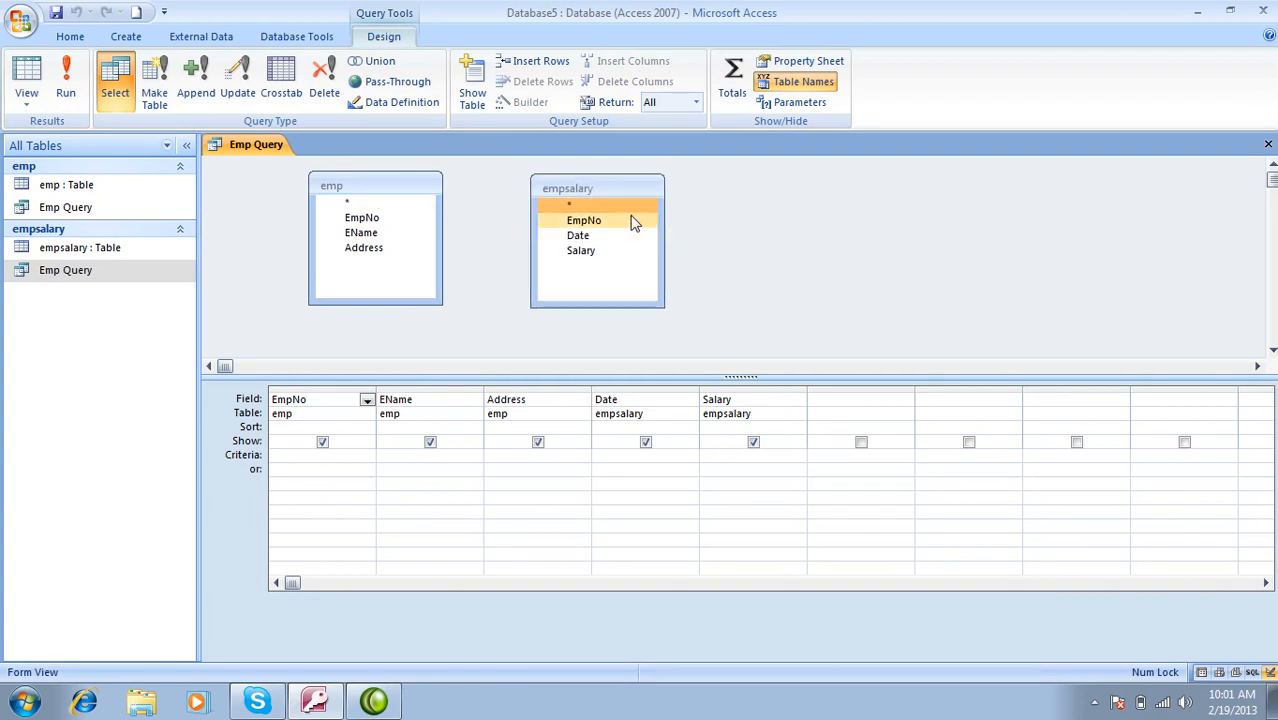
pyautogui.click(863, 398)
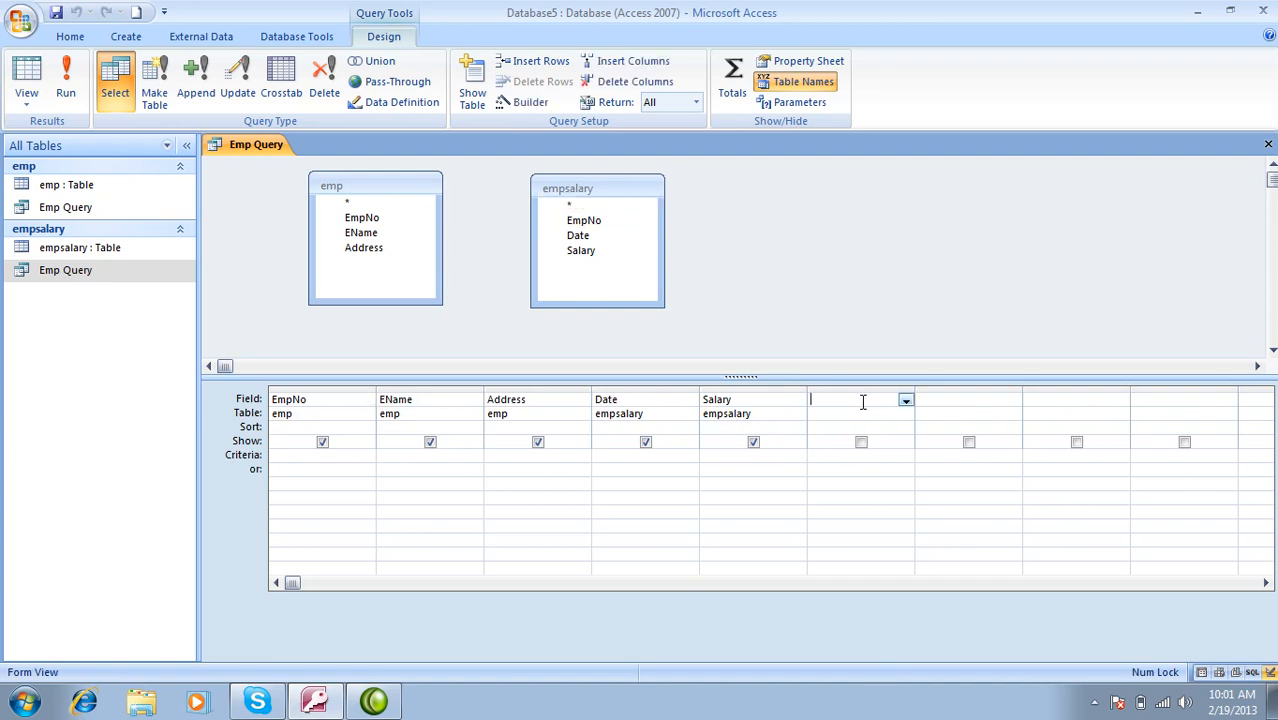
pyautogui.click(605, 228)
pyautogui.doubleClick(608, 231)
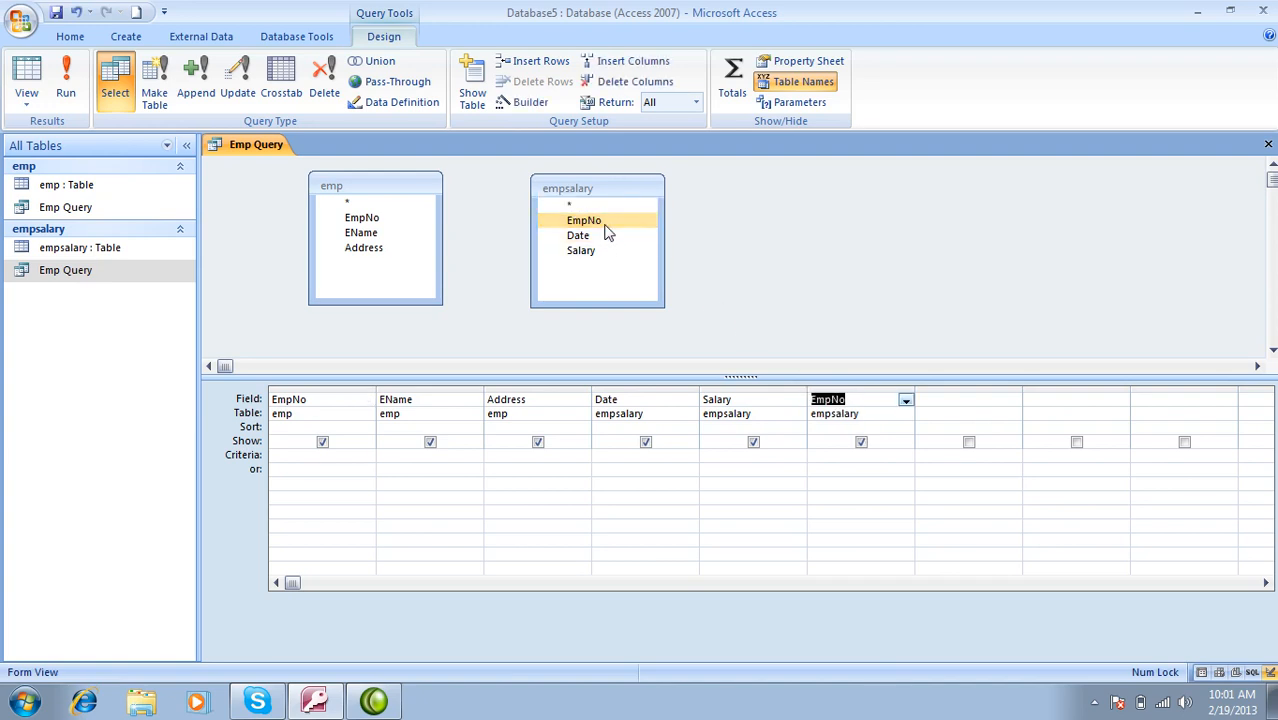
# Step: Enter the criterion emp.empsalary=empsalary.emp for empsalary's EmpNo field and run the query
pyautogui.click(833, 453)
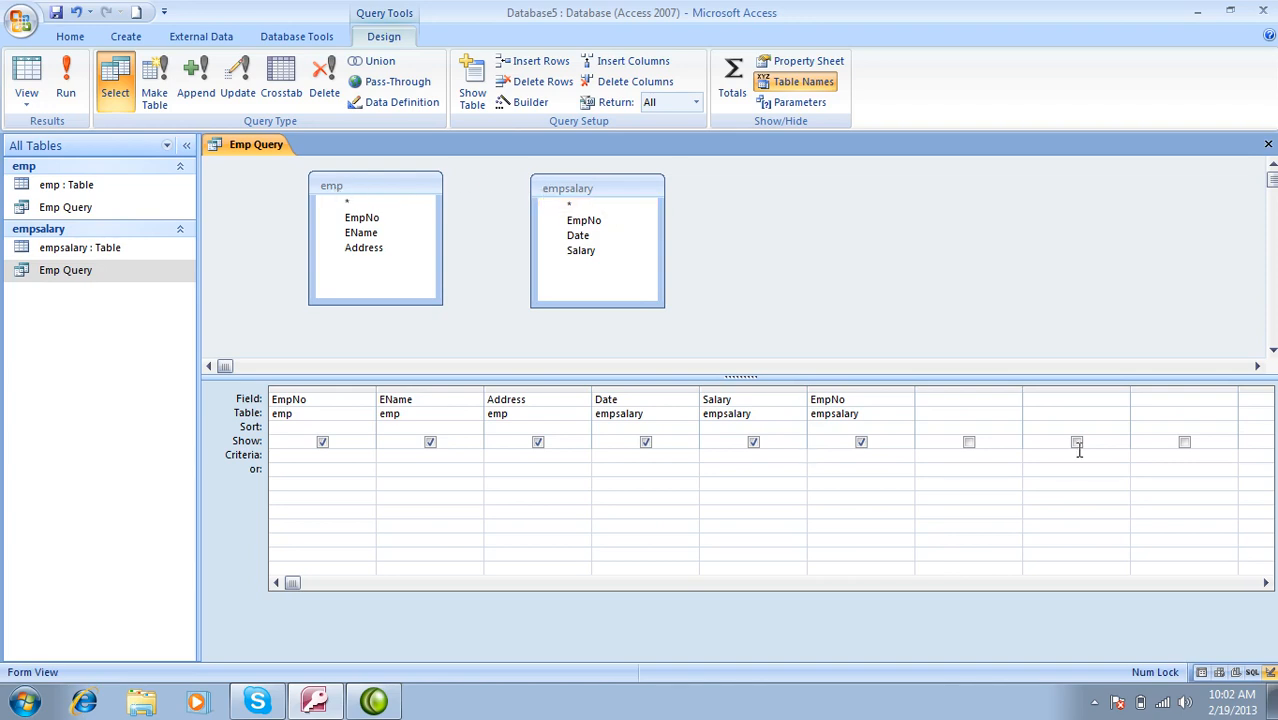
pyautogui.write('emp')
pyautogui.write('.em')
pyautogui.write('psala')
pyautogui.write('r')
pyautogui.write('y')
pyautogui.write('=')
pyautogui.write('dm')
pyautogui.press('BackSpace')
pyautogui.press('BackSpace')
pyautogui.write('empsalsry')
pyautogui.press('BackSpace')
pyautogui.press('BackSpace')
pyautogui.press('BackSpace')
pyautogui.write('ary.emp')
pyautogui.press('Return')
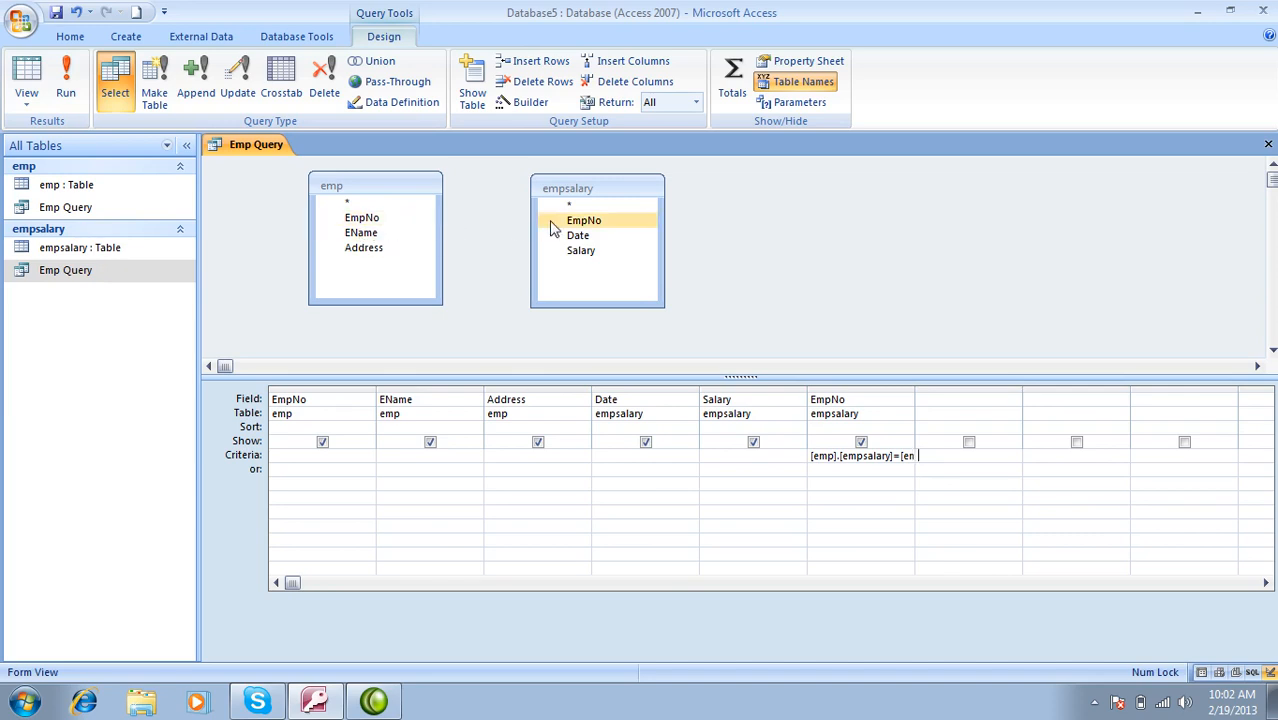
pyautogui.click(65, 82)
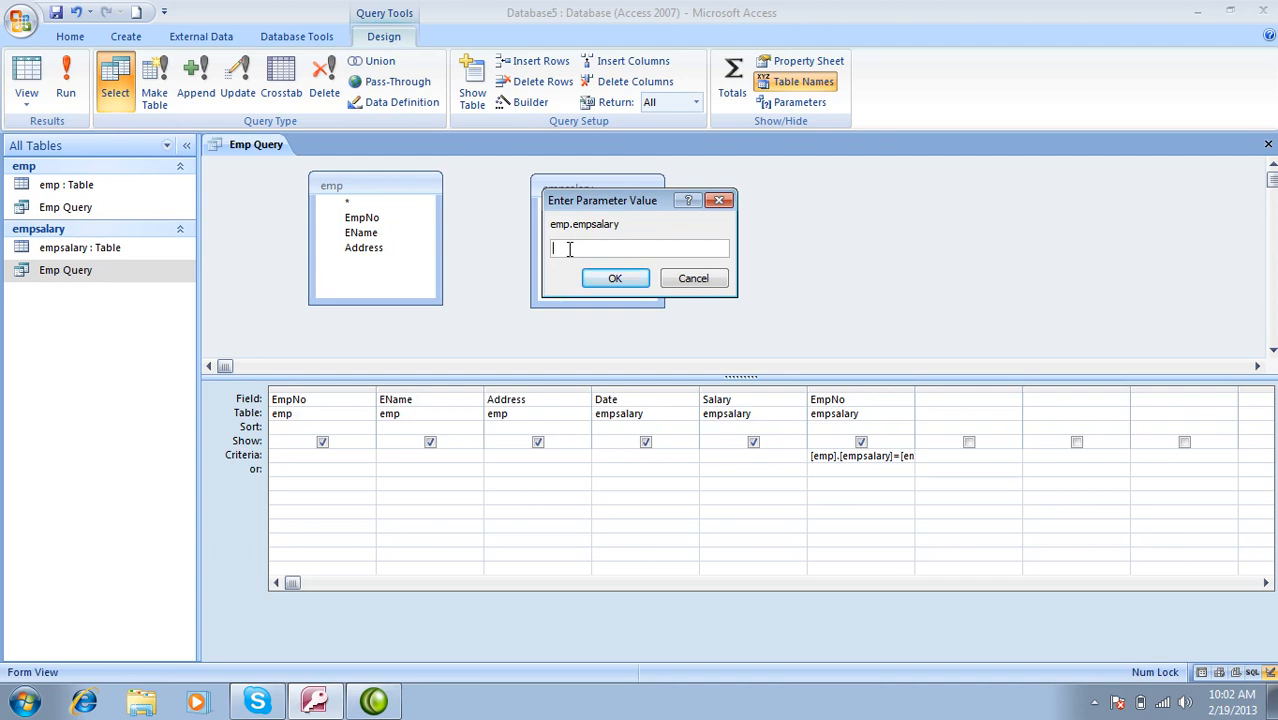
# Step: Leave the emp.empsalary and empsalary.emp parameter values blank to finish running Emp Query, and return to its design
pyautogui.press('Return')
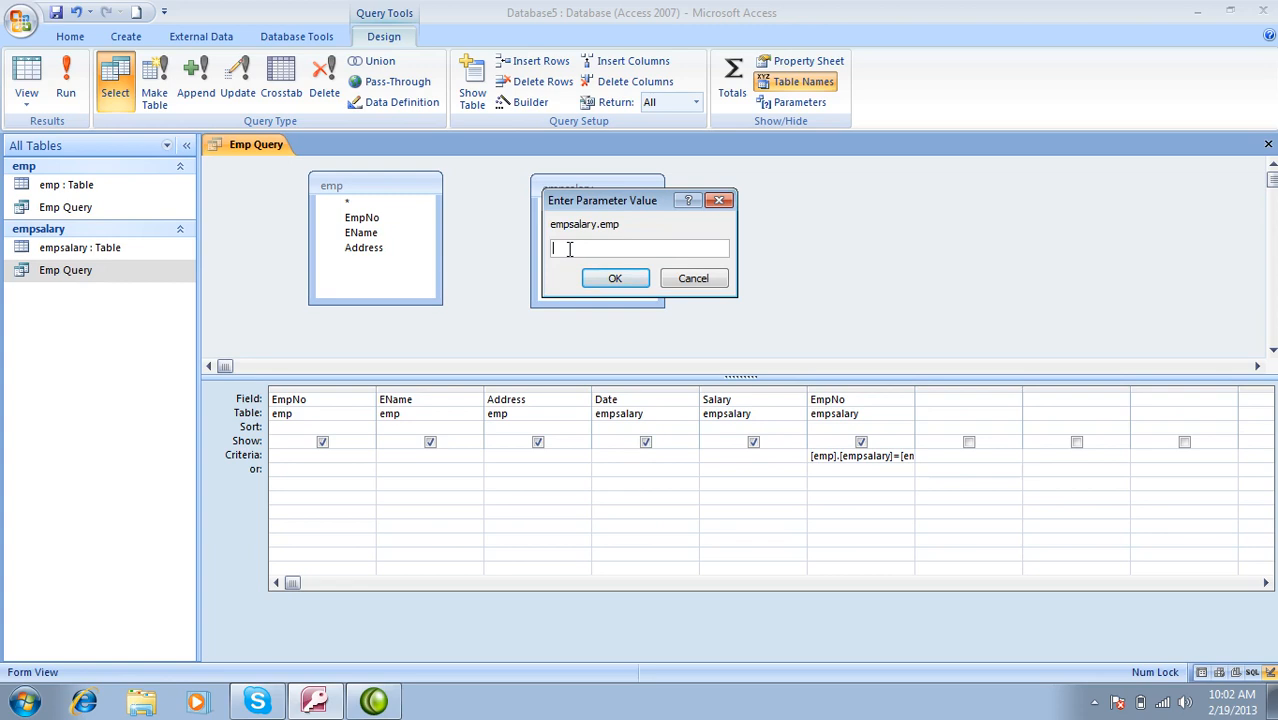
pyautogui.press('Return')
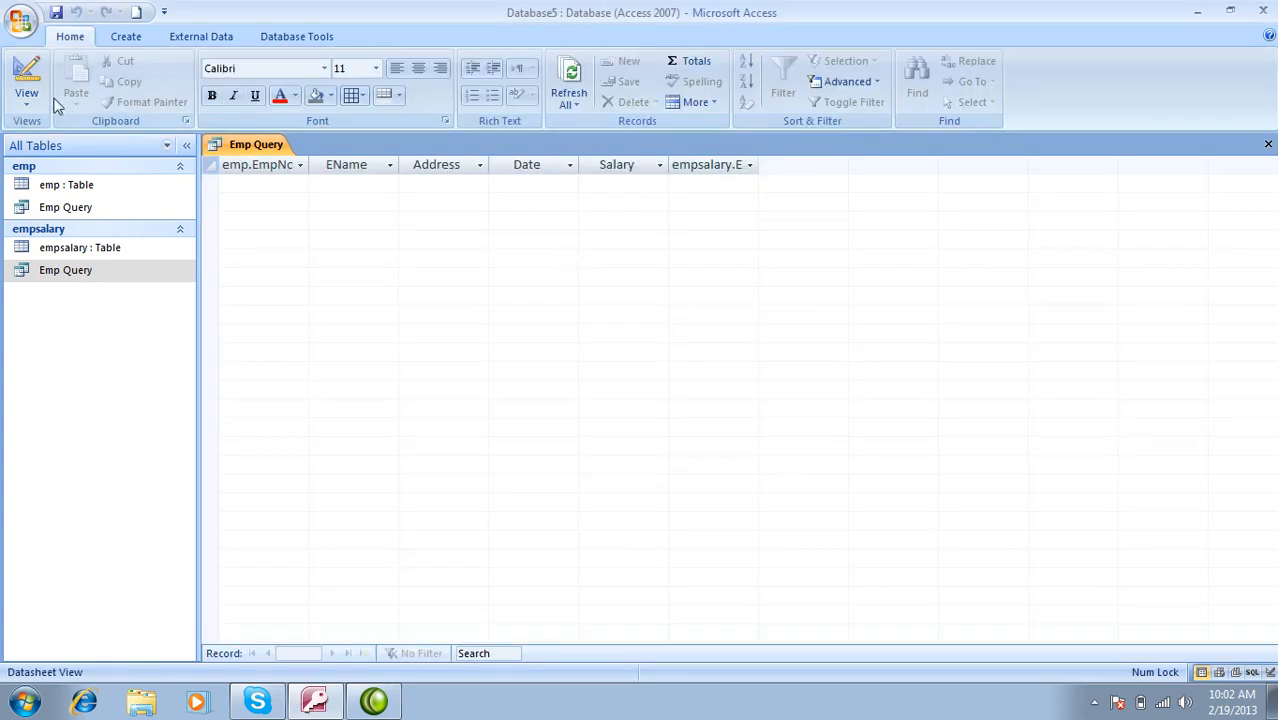
pyautogui.click(26, 72)
# Step: Replace the criterion of empsalary's EmpNo column with empsalary.emp=emp.empsalary, run the query, and cancel the parameter request
pyautogui.moveTo(914, 390); pyautogui.dragTo(1068, 390)
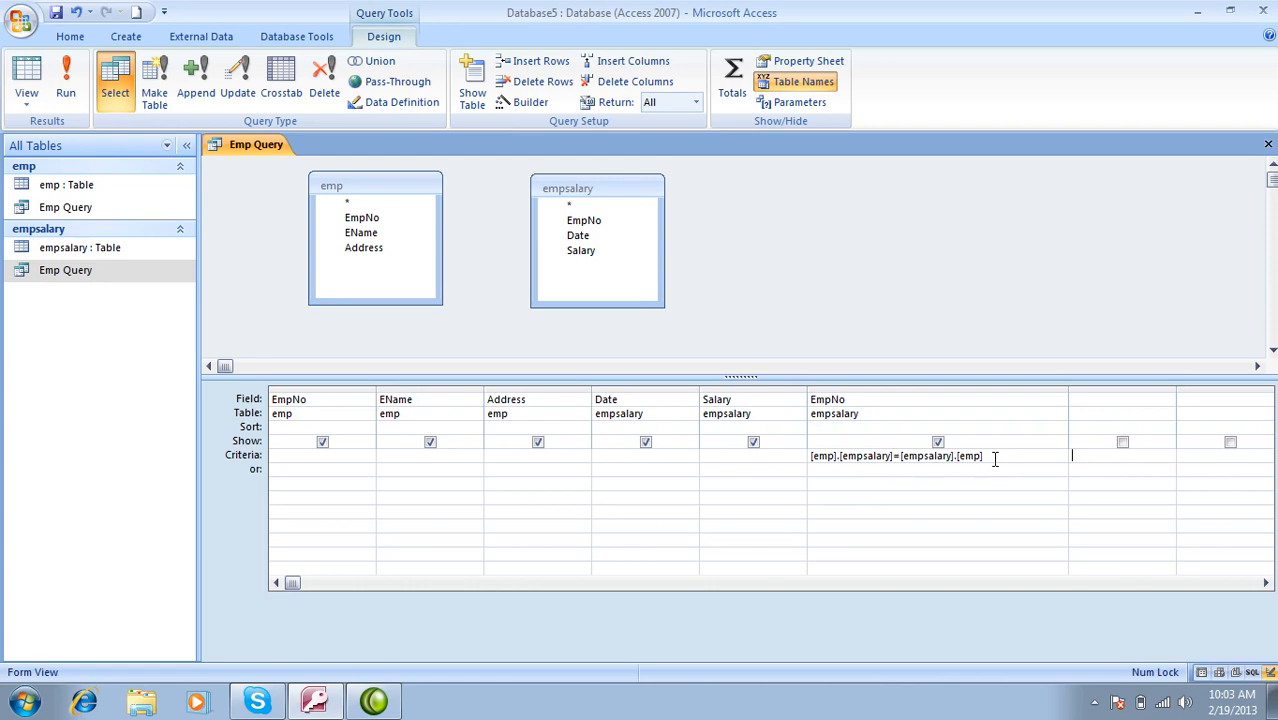
pyautogui.press('BackSpace')
pyautogui.press('BackSpace')
pyautogui.press('BackSpace')
pyautogui.press('BackSpace')
pyautogui.press('BackSpace')
pyautogui.press('BackSpace')
pyautogui.press('BackSpace')
pyautogui.press('BackSpace')
pyautogui.press('BackSpace')
pyautogui.press('BackSpace')
pyautogui.press('BackSpace')
pyautogui.press('BackSpace')
pyautogui.press('BackSpace')
pyautogui.press('BackSpace')
pyautogui.press('BackSpace')
pyautogui.press('BackSpace')
pyautogui.press('BackSpace')
pyautogui.press('BackSpace')
pyautogui.press('BackSpace')
pyautogui.press('BackSpace')
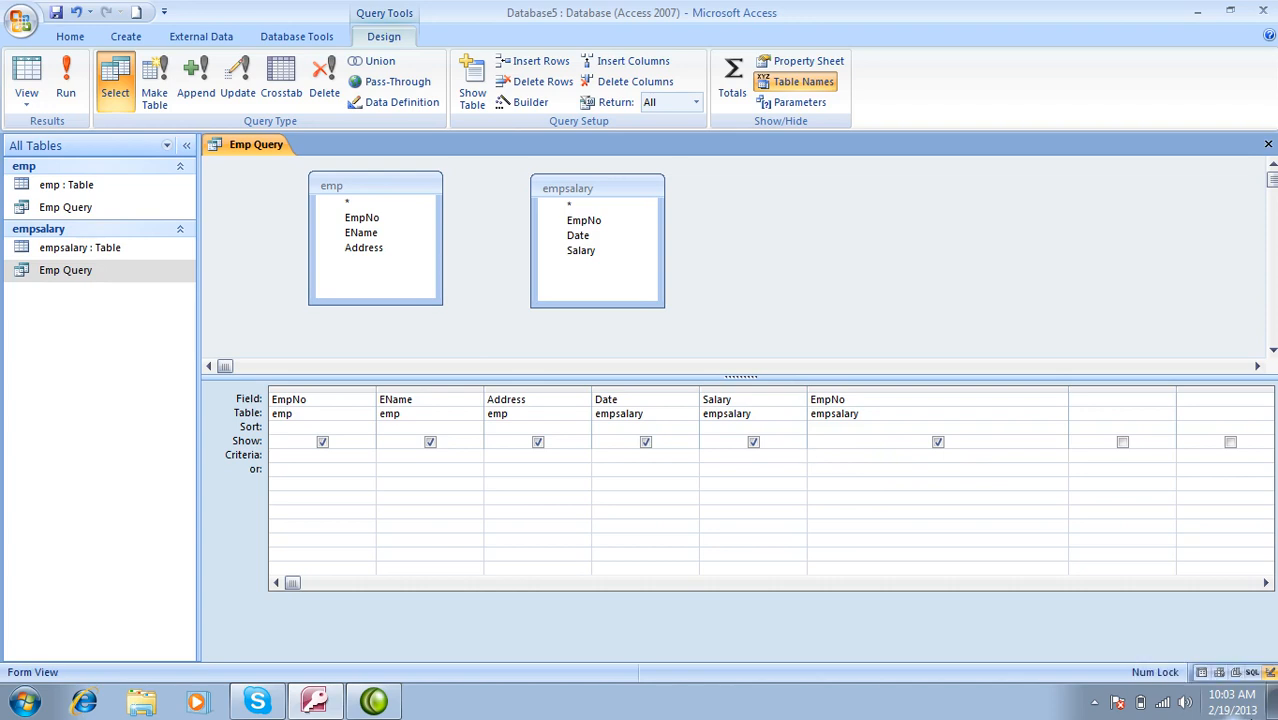
pyautogui.write('empsalary.emp=emp.empsalsry')
pyautogui.click(1250, 717)
pyautogui.click(1250, 717)
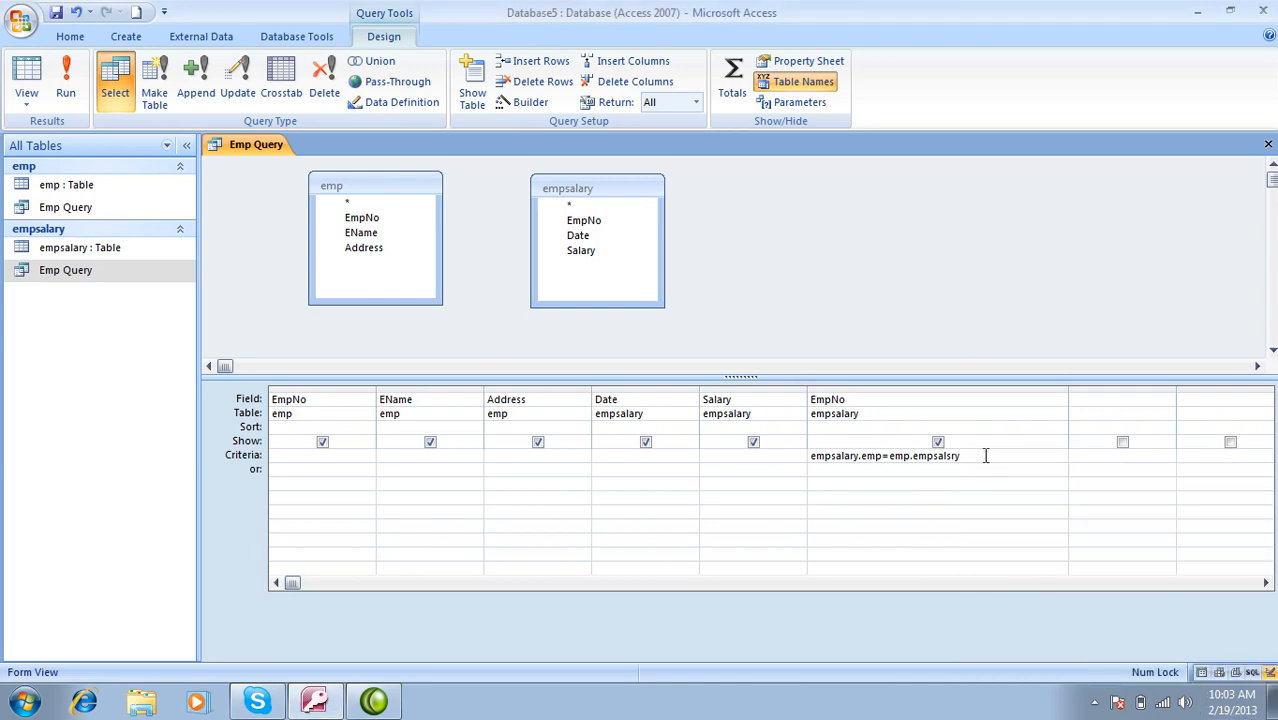
pyautogui.press('BackSpace')
pyautogui.press('BackSpace')
pyautogui.write('ary')
pyautogui.press('Tab')
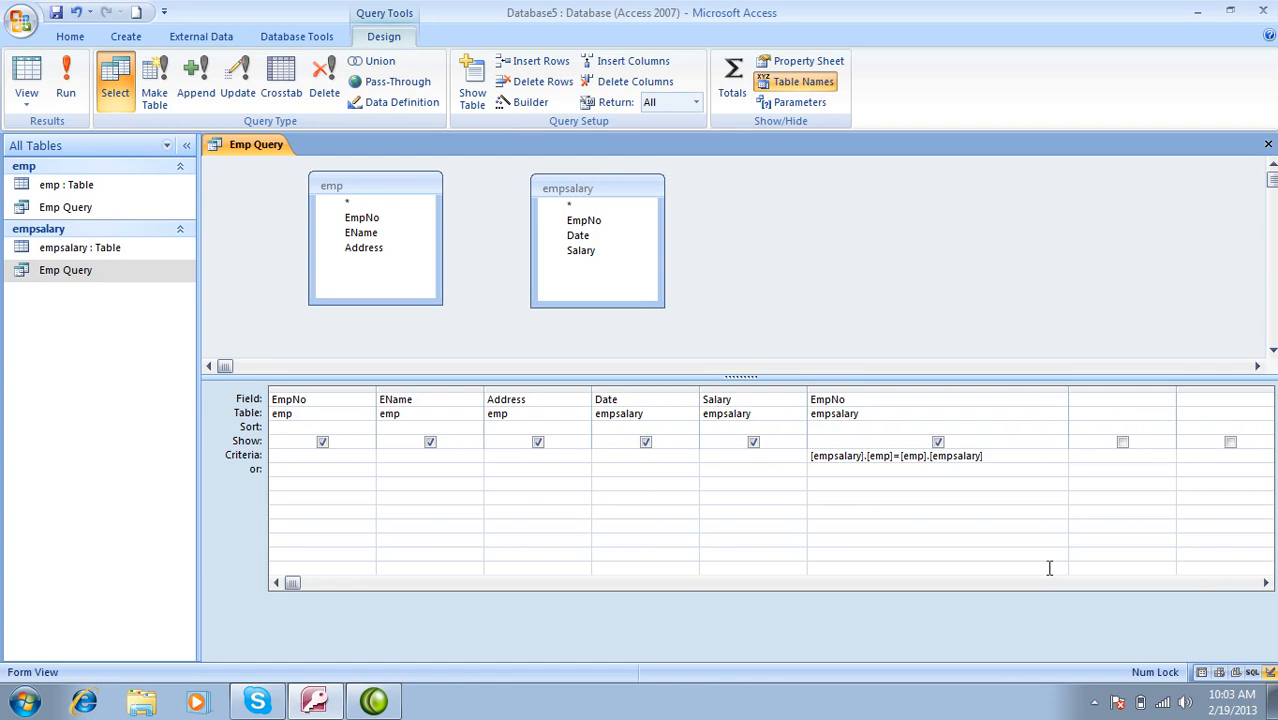
pyautogui.click(68, 88)
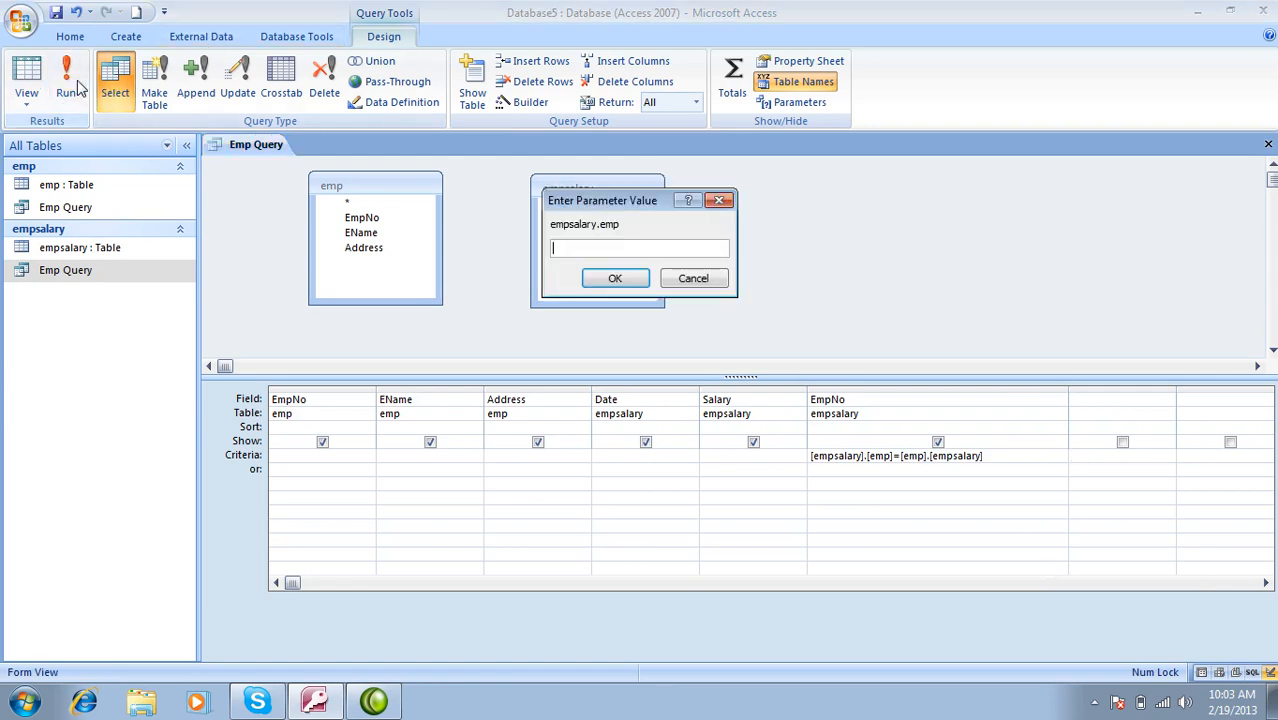
pyautogui.click(695, 284)
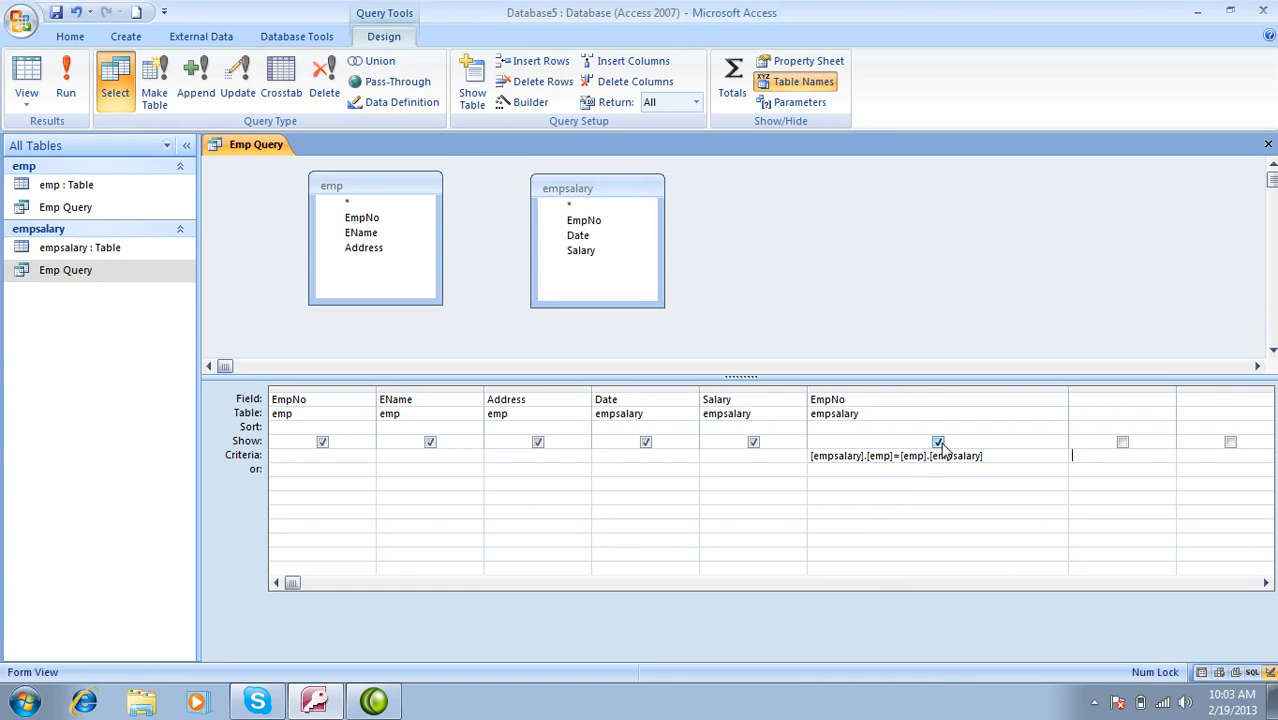
# Step: Change the second half of the EmpNo criterion to [empsalary].[emp], run the query, and cancel the parameter request
pyautogui.click(895, 430)
pyautogui.click(903, 399)
pyautogui.click(990, 456)
pyautogui.press('BackSpace')
pyautogui.press('BackSpace')
pyautogui.press('BackSpace')
pyautogui.press('BackSpace')
pyautogui.press('BackSpace')
pyautogui.press('BackSpace')
pyautogui.press('BackSpace')
pyautogui.press('BackSpace')
pyautogui.press('BackSpace')
pyautogui.write('em')
pyautogui.press('Tab')
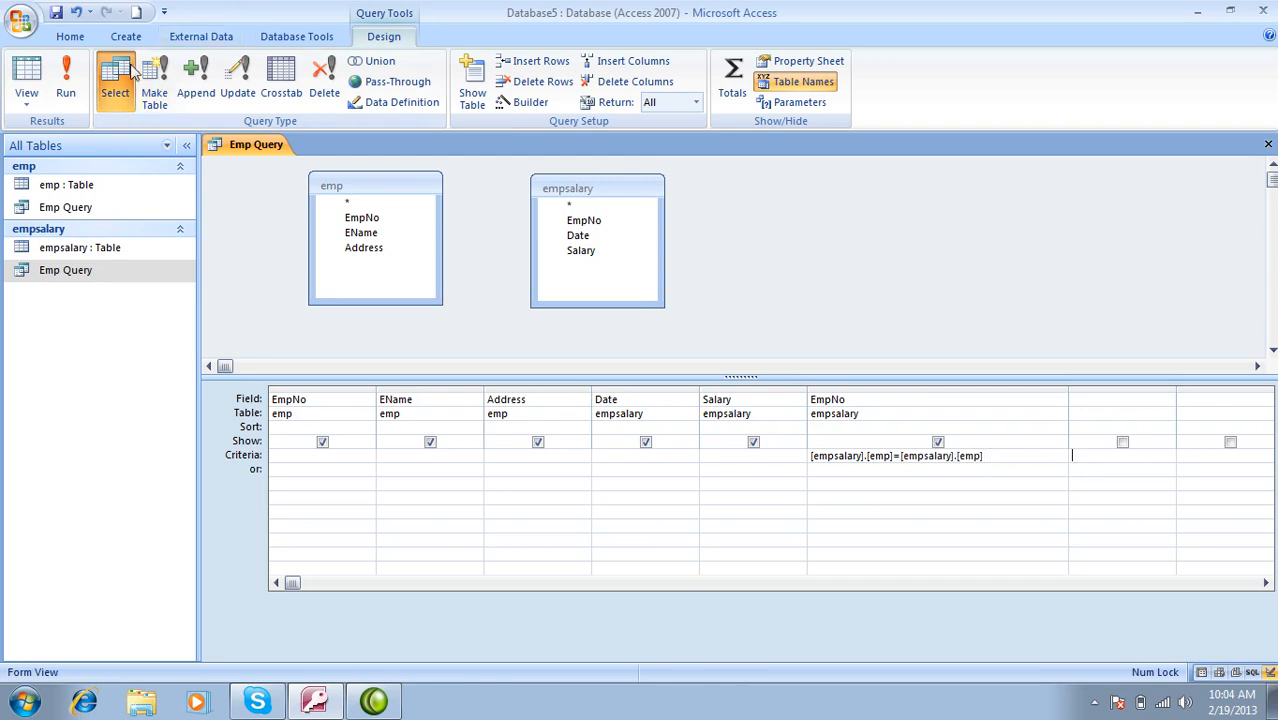
pyautogui.click(66, 82)
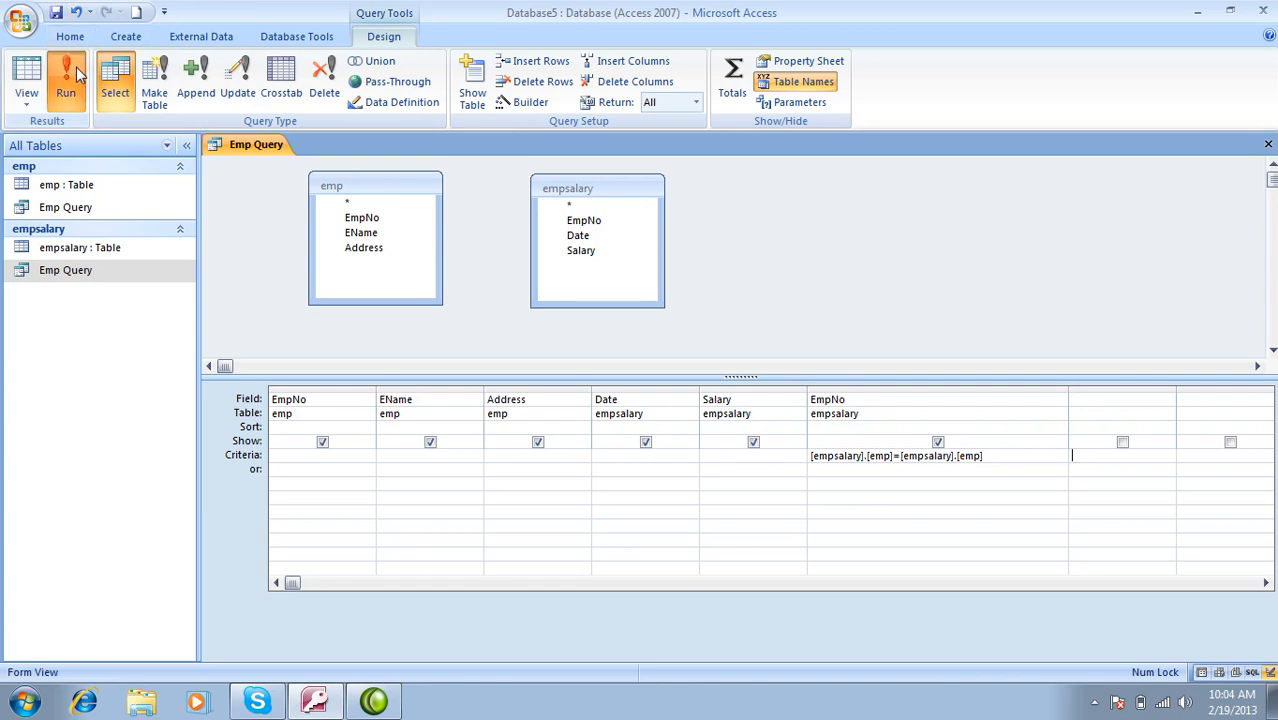
pyautogui.click(693, 280)
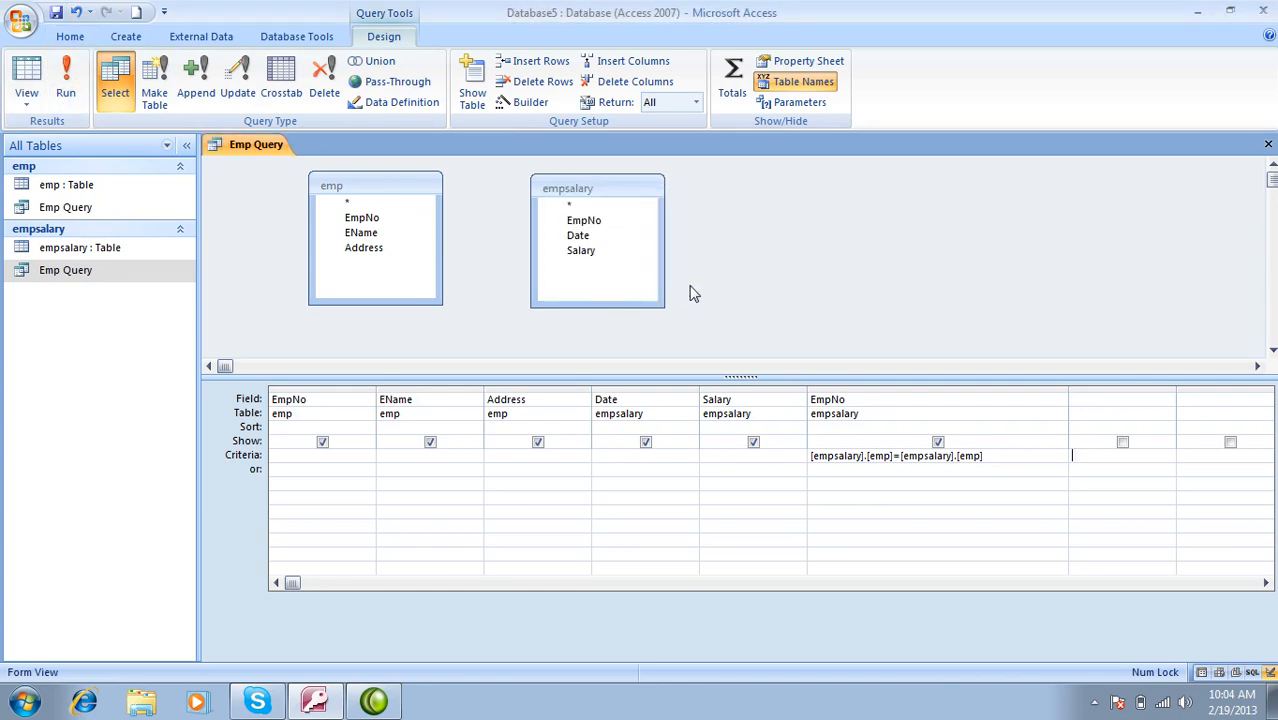
# Step: Exclude empsalary's EmpNo column from the query output, run the query, and cancel the parameter request
pyautogui.click(938, 442)
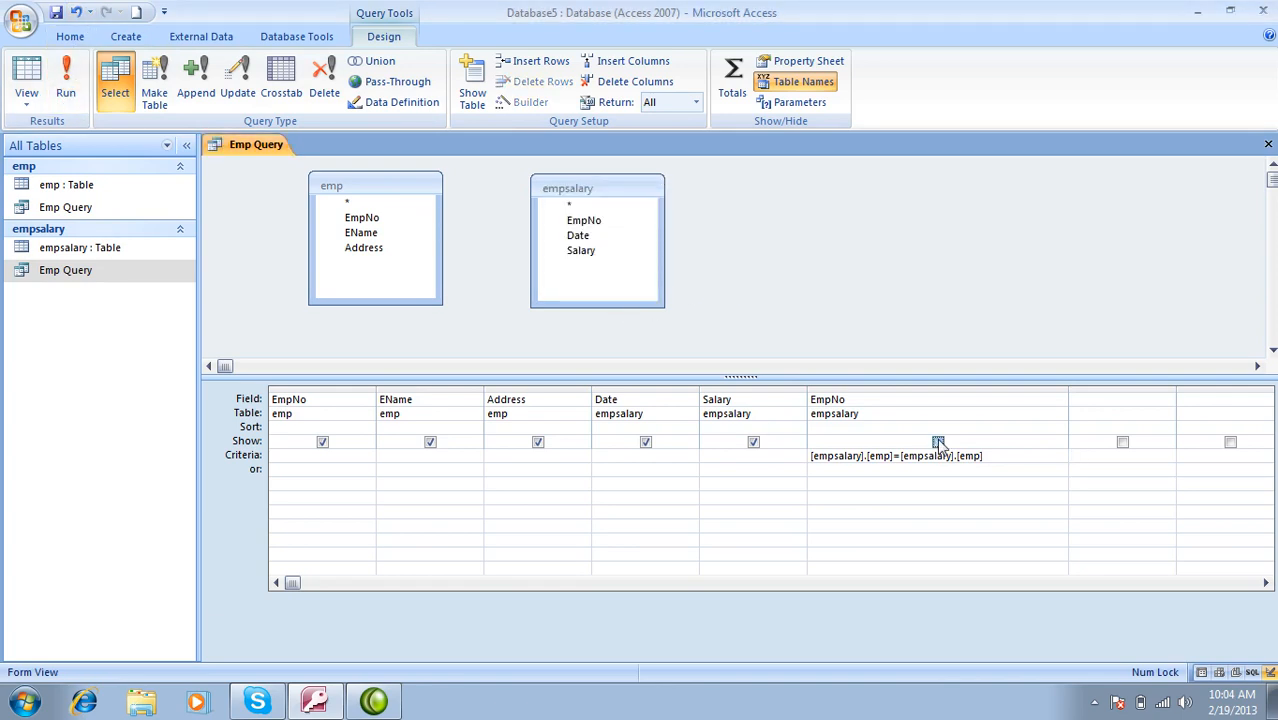
pyautogui.click(66, 82)
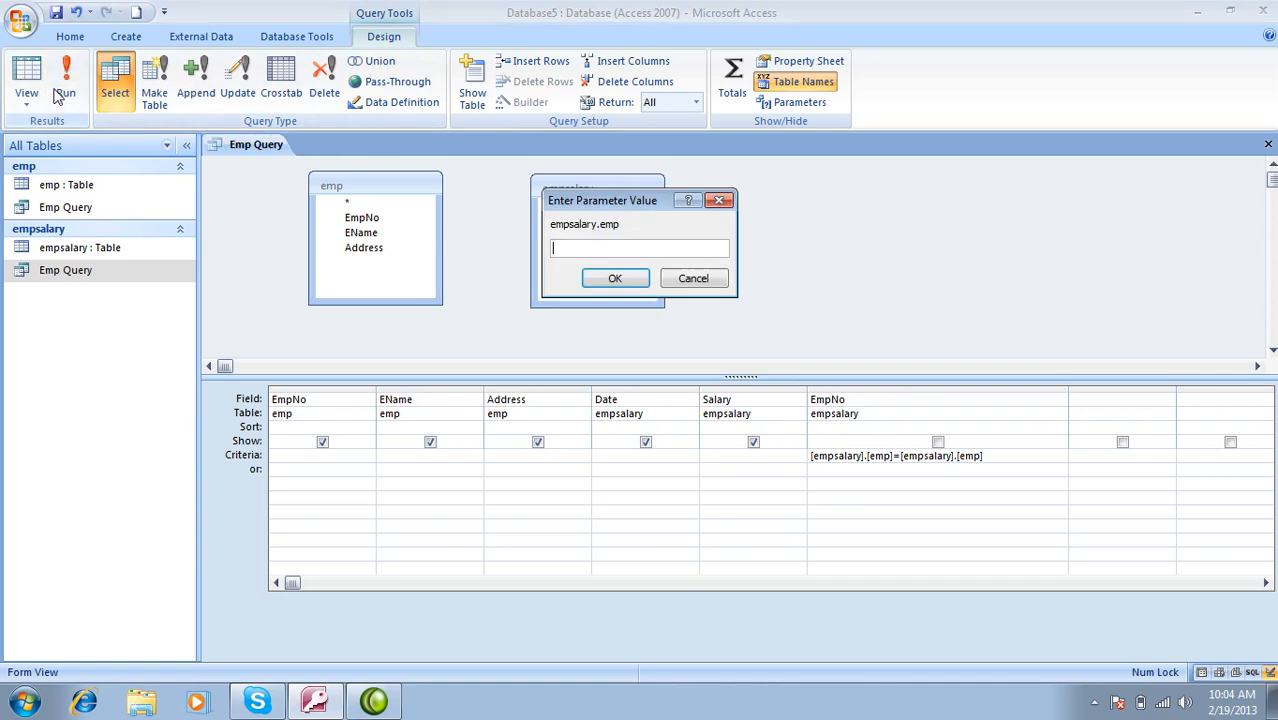
pyautogui.click(693, 279)
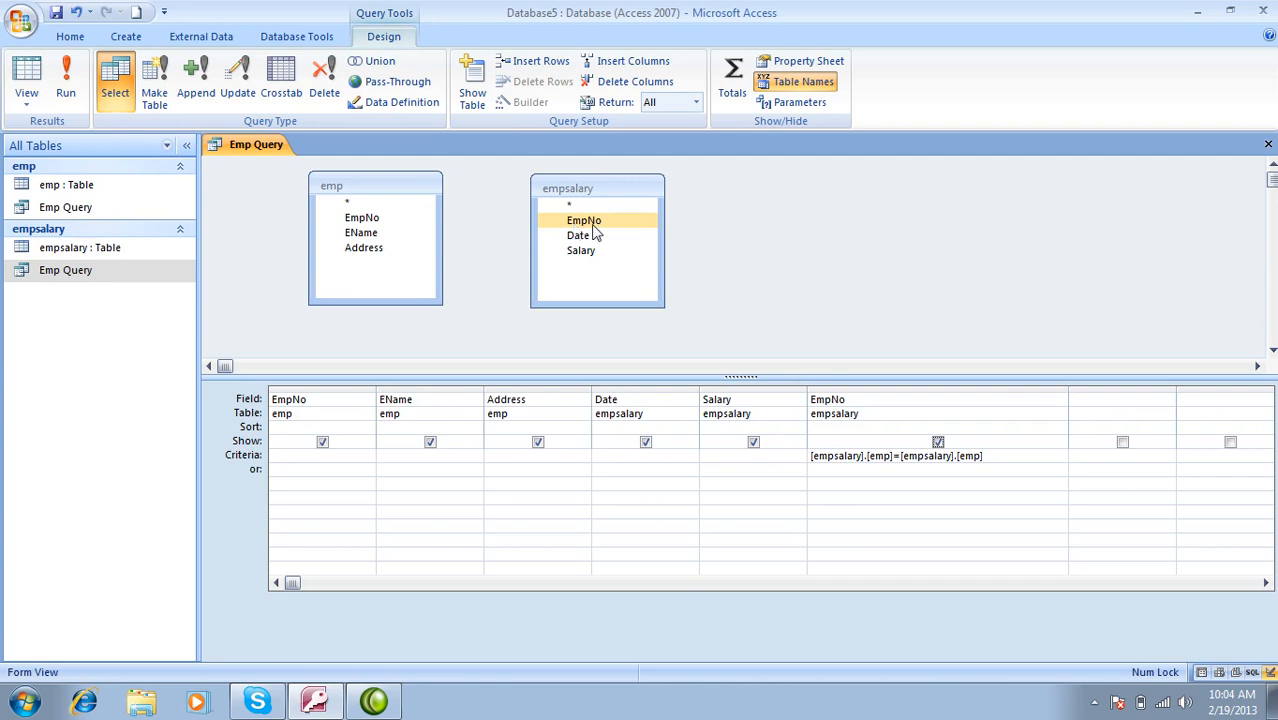
# Step: Clear the criterion from empsalary's EmpNo column in the query grid
pyautogui.click(1027, 461)
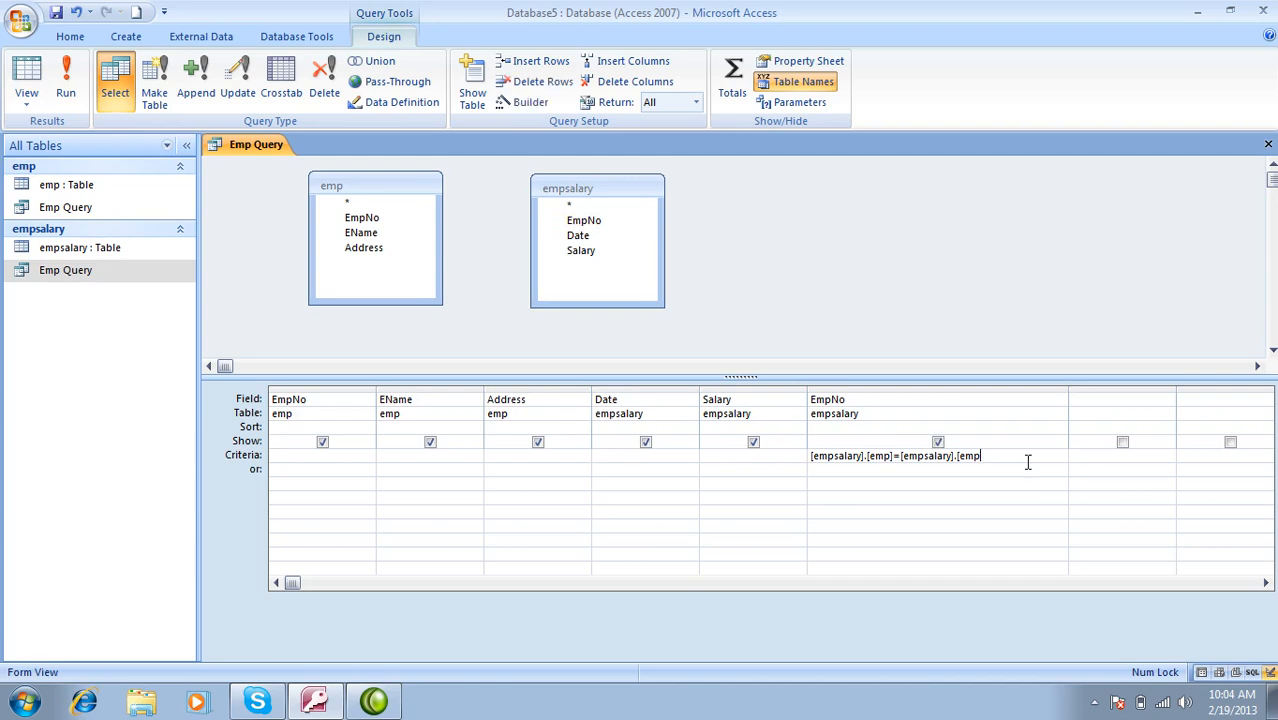
pyautogui.press('BackSpace')
pyautogui.press('BackSpace')
pyautogui.press('BackSpace')
pyautogui.press('BackSpace')
pyautogui.press('BackSpace')
pyautogui.press('BackSpace')
pyautogui.press('BackSpace')
pyautogui.press('BackSpace')
pyautogui.press('BackSpace')
pyautogui.press('BackSpace')
pyautogui.press('BackSpace')
pyautogui.press('BackSpace')
pyautogui.press('BackSpace')
pyautogui.press('BackSpace')
pyautogui.press('BackSpace')
pyautogui.press('BackSpace')
pyautogui.press('BackSpace')
pyautogui.press('BackSpace')
pyautogui.press('BackSpace')
pyautogui.press('BackSpace')
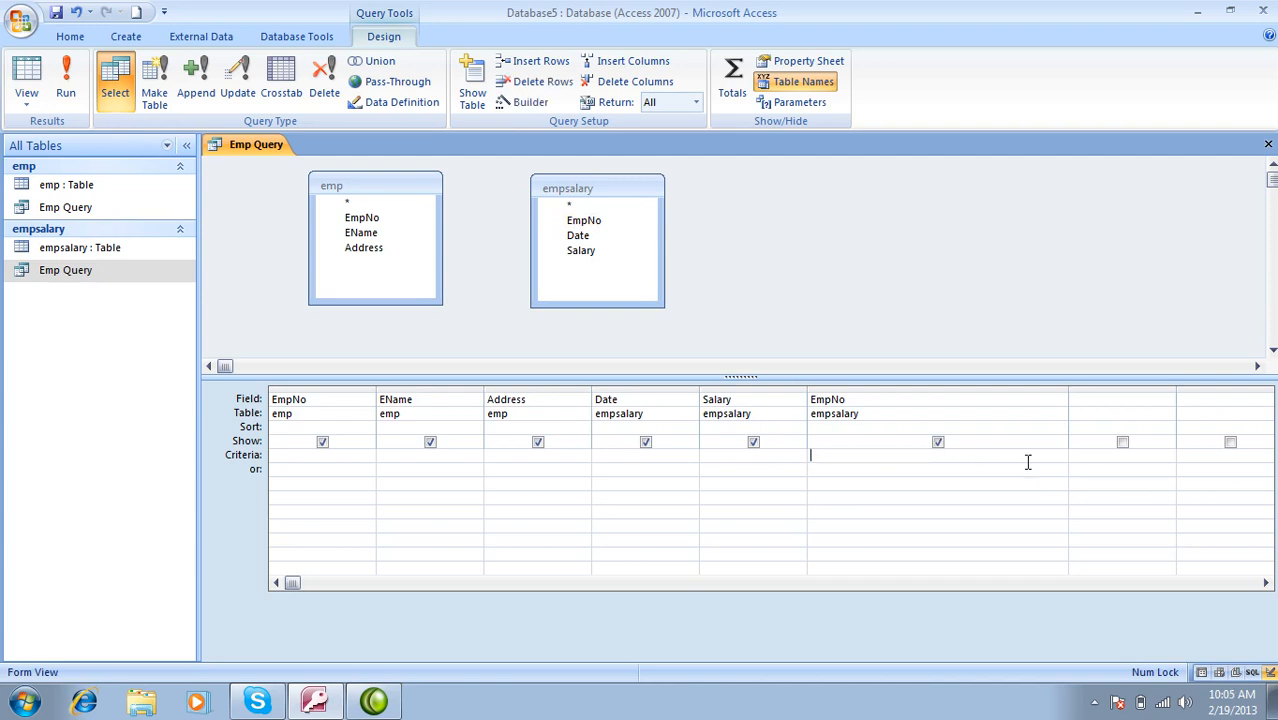
# Step: Join emp's EmpNo to empsalary's EmpNo, run the query, and return to its design
pyautogui.moveTo(370, 217); pyautogui.dragTo(584, 221)
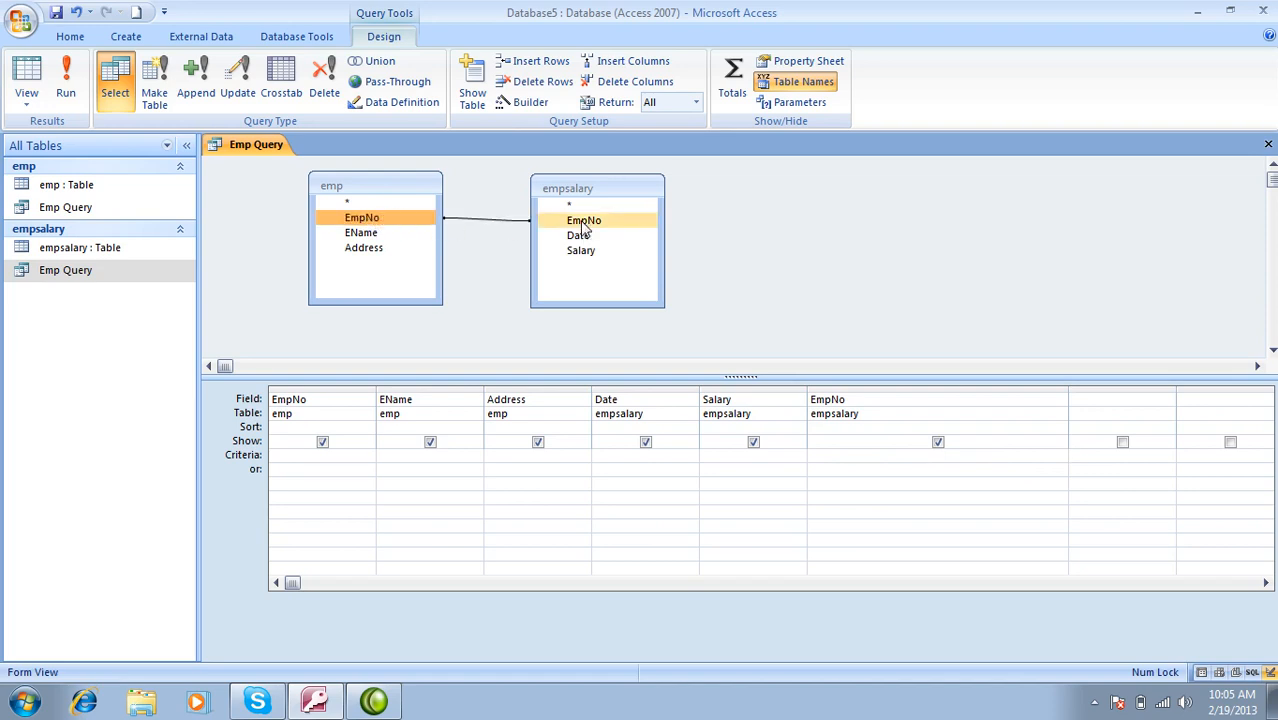
pyautogui.rightClick(516, 227)
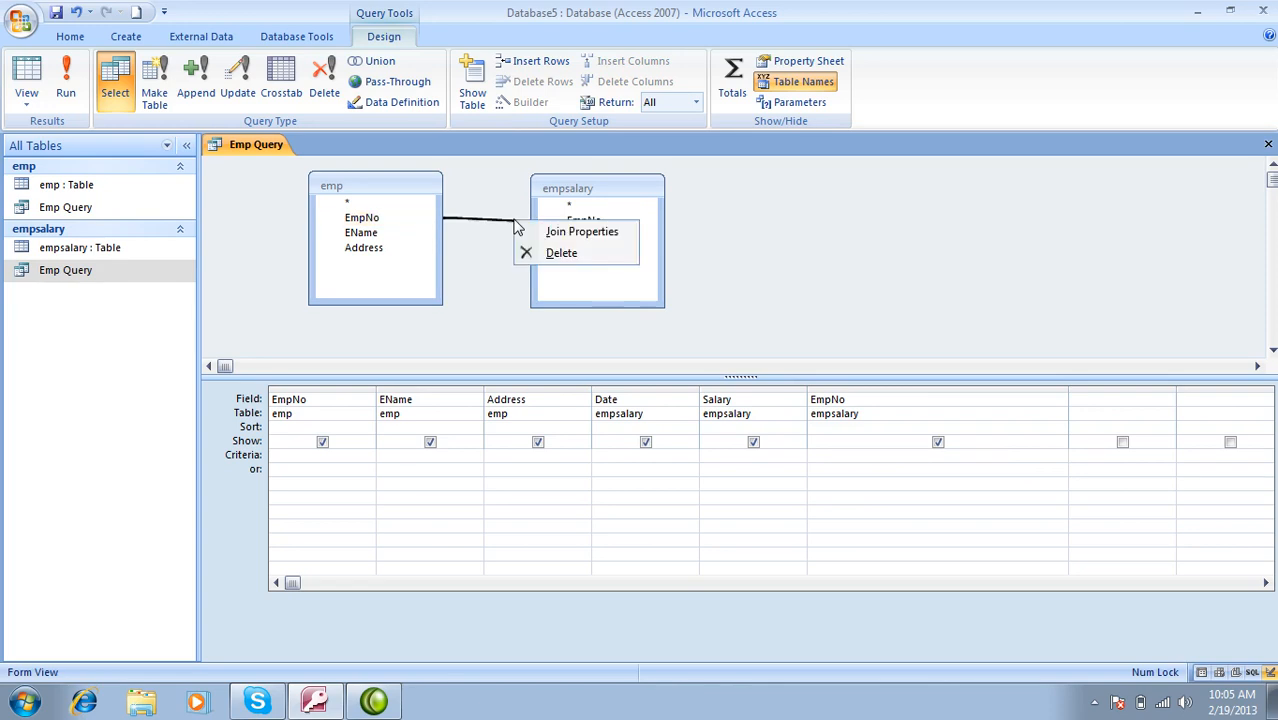
pyautogui.click(64, 70)
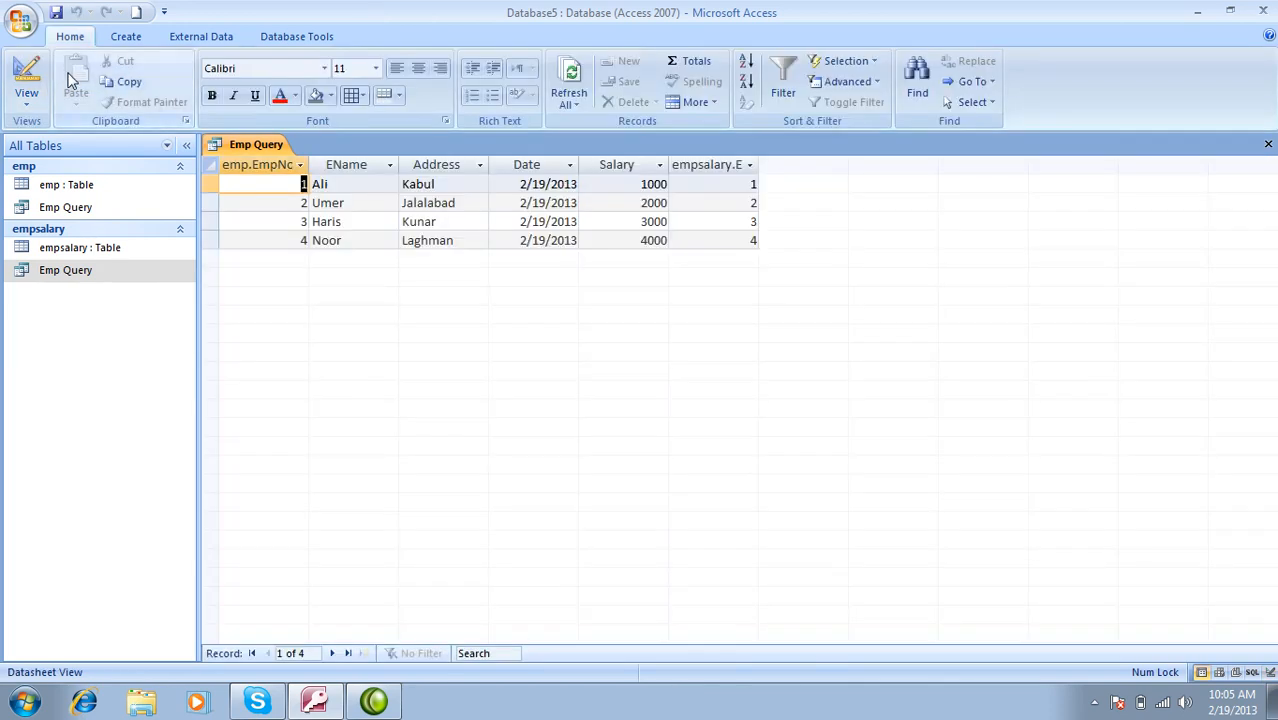
pyautogui.click(27, 72)
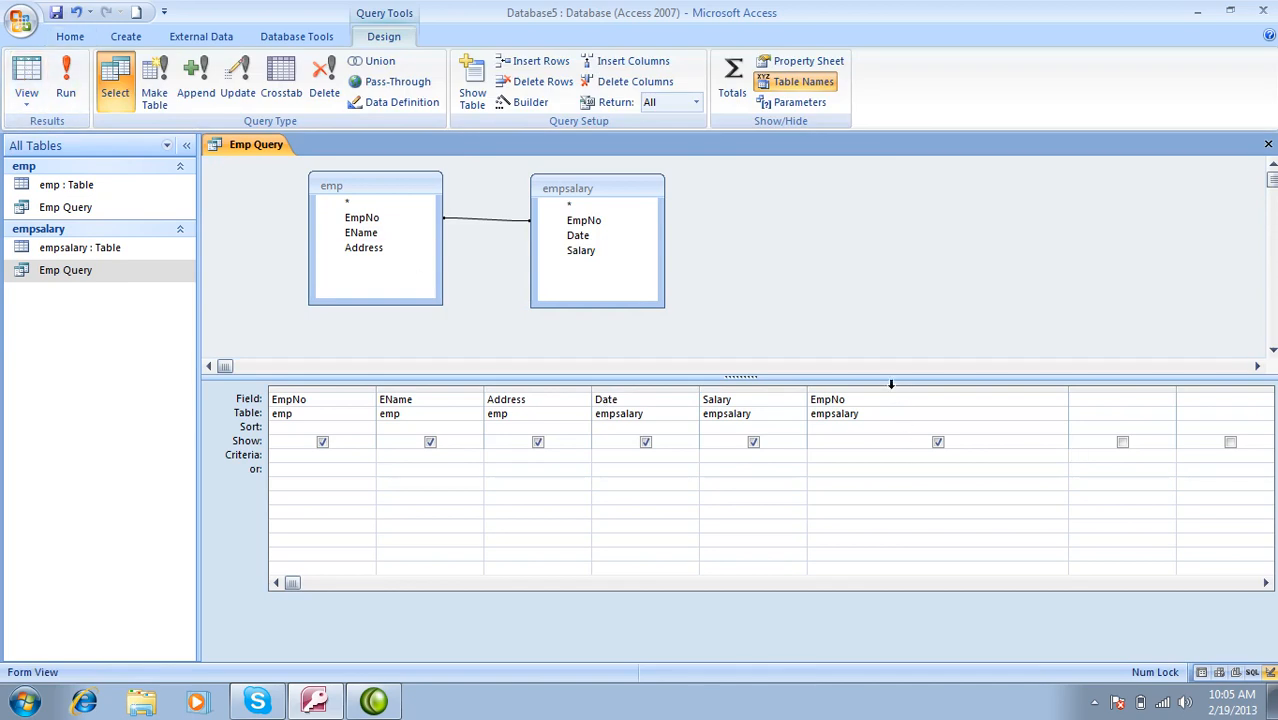
# Step: Remove empsalary's EmpNo column from the query grid, run the query, and return to its design
pyautogui.click(894, 389)
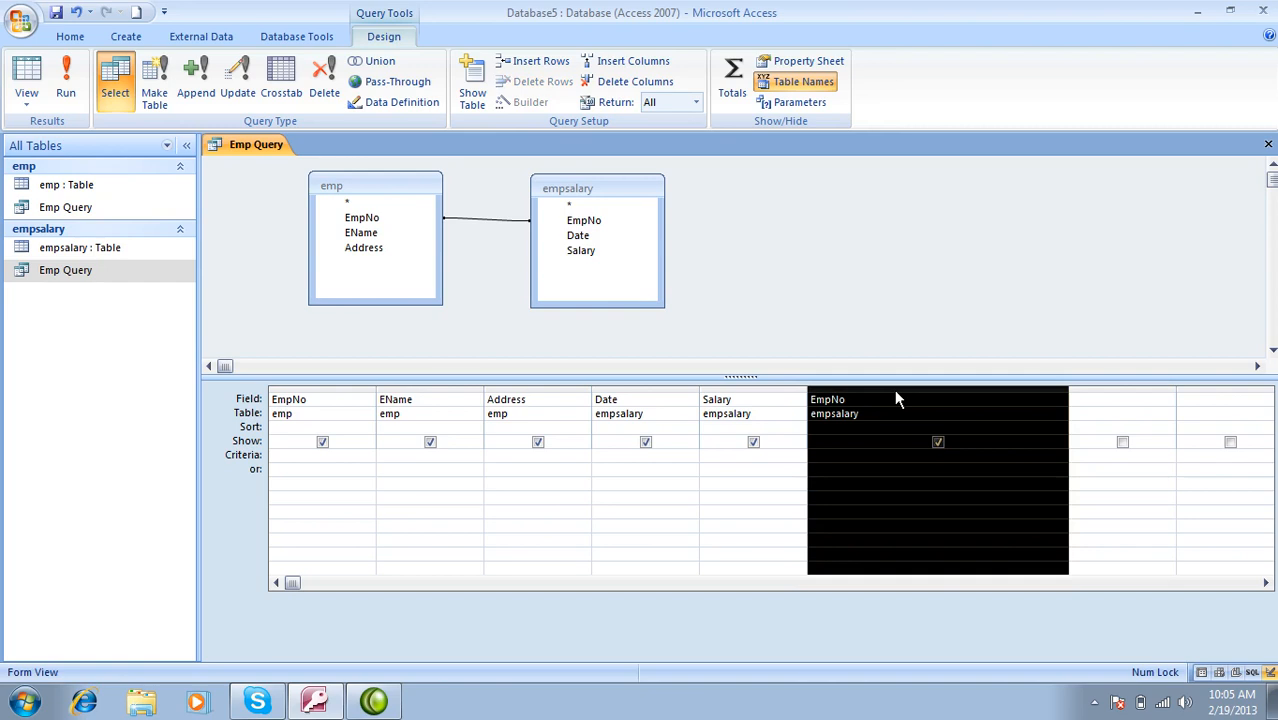
pyautogui.press('Delete')
pyautogui.press('Tab')
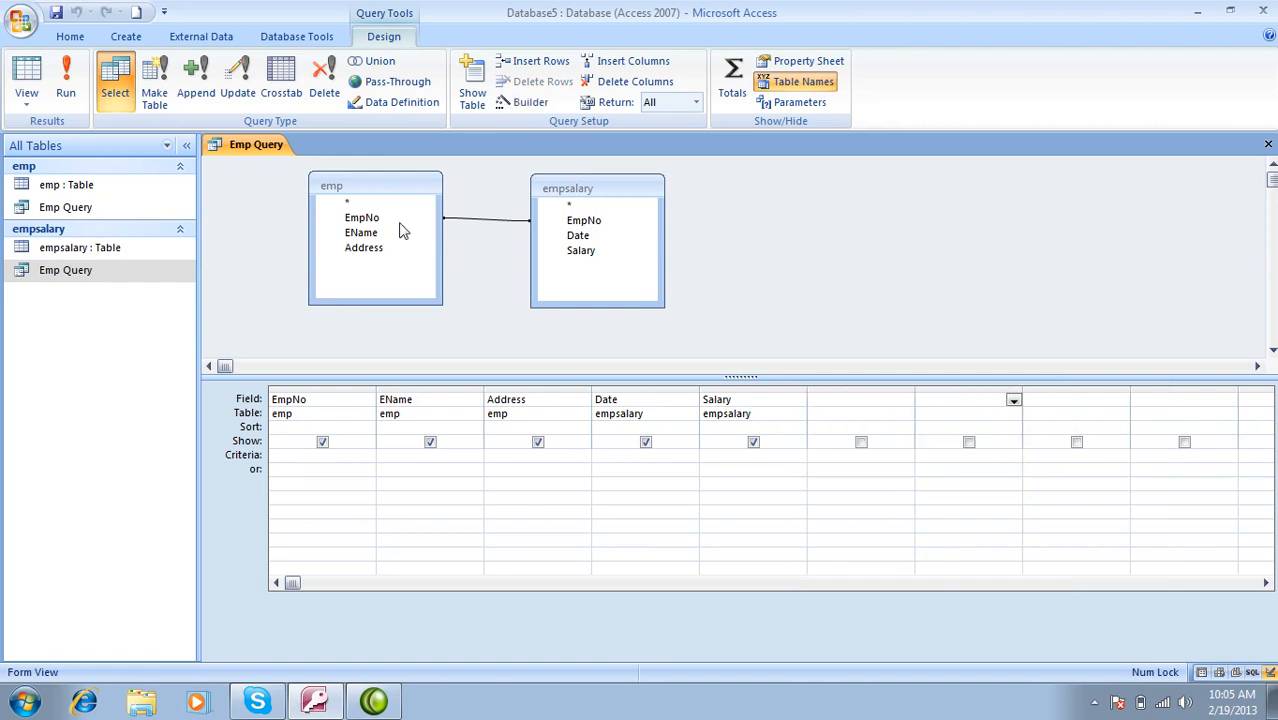
pyautogui.click(82, 100)
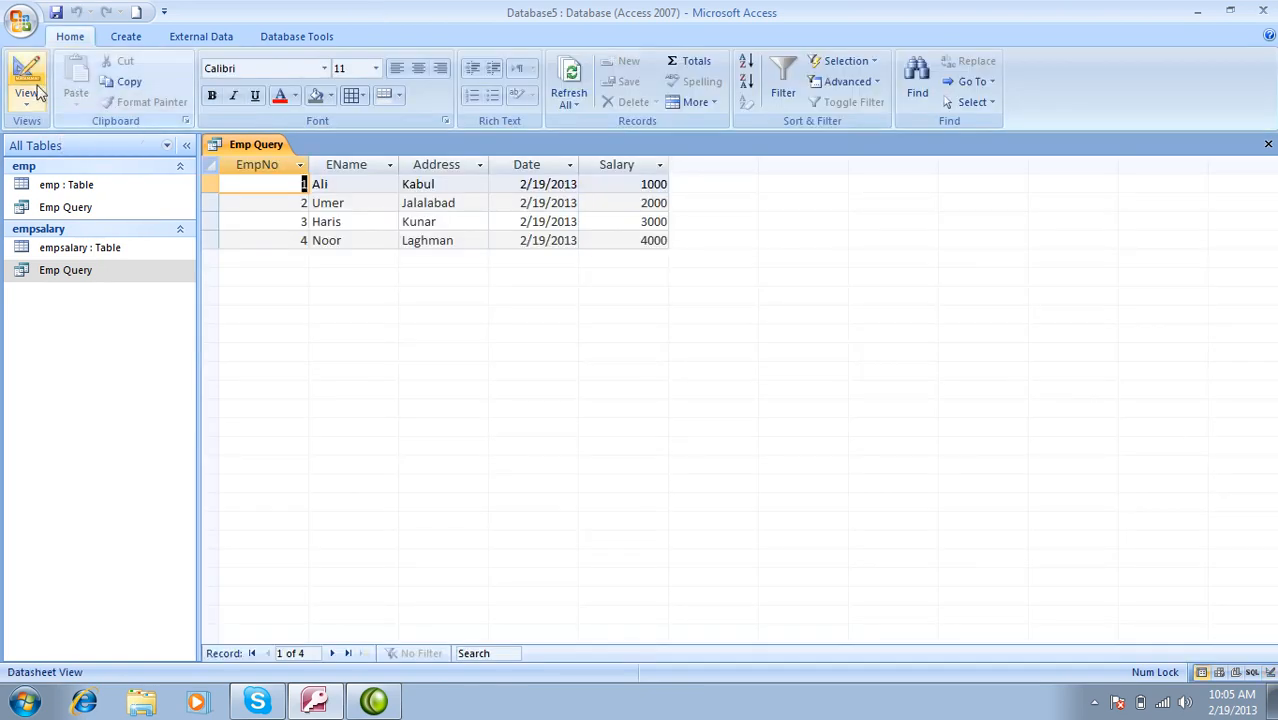
pyautogui.click(33, 90)
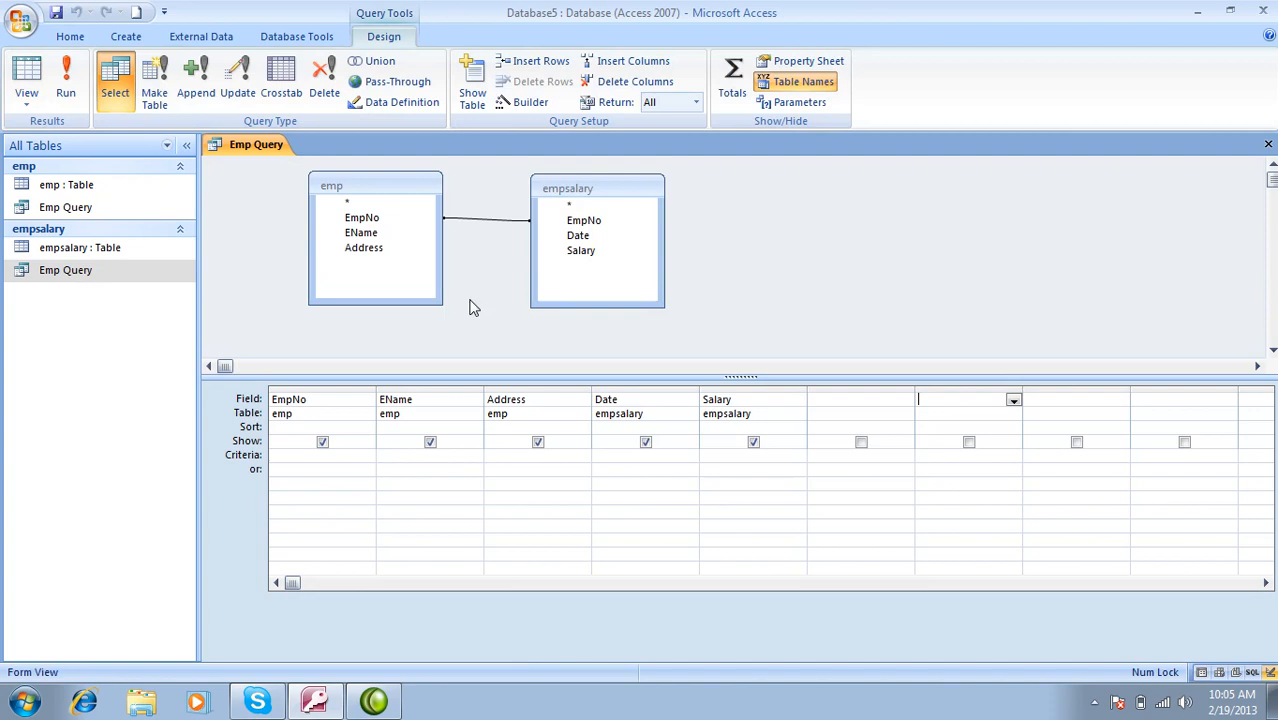
# Step: Review the three join options in the join properties between emp and empsalary, and close them without changes
pyautogui.click(483, 222)
pyautogui.rightClick(485, 224)
pyautogui.click(515, 237)
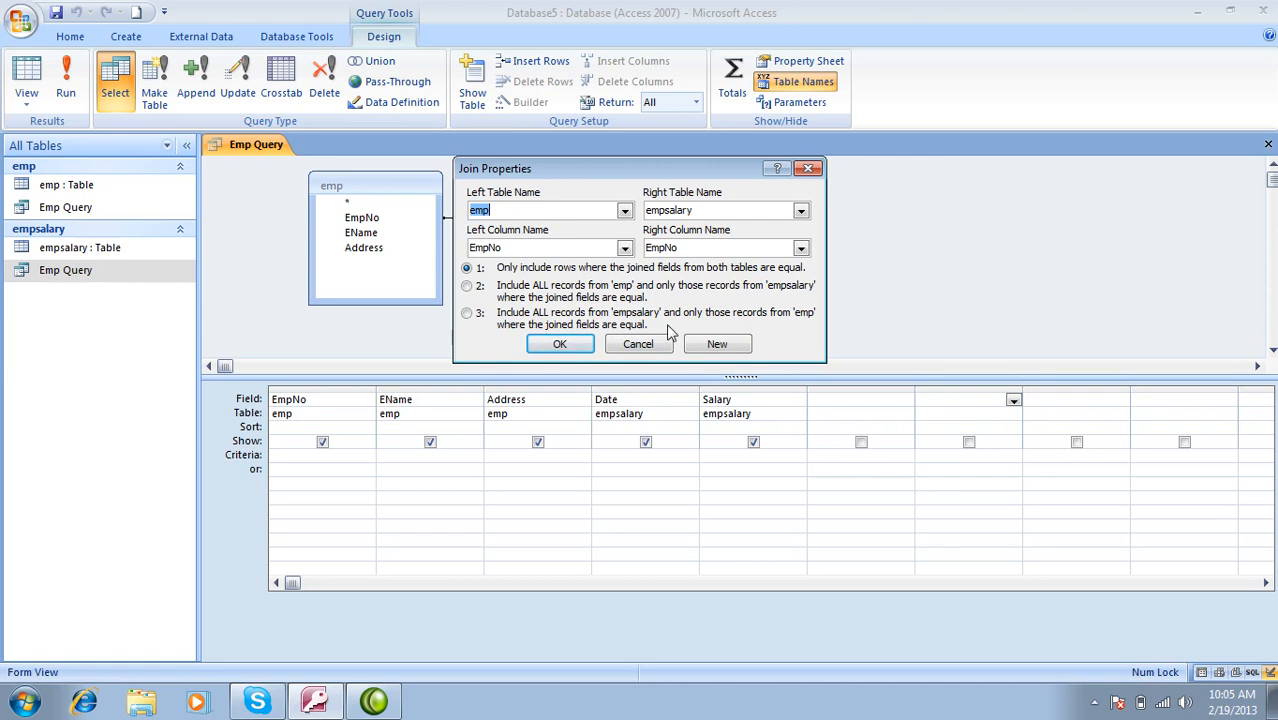
pyautogui.moveTo(644, 175); pyautogui.dragTo(874, 178)
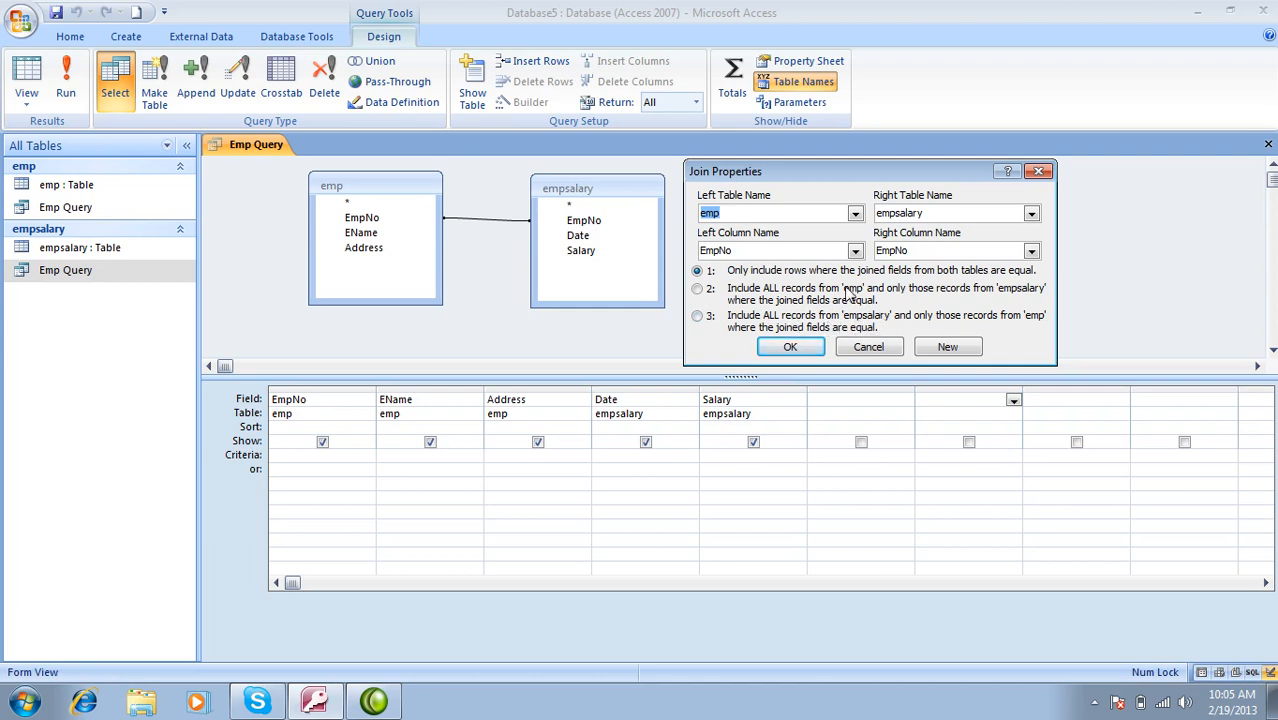
pyautogui.click(866, 347)
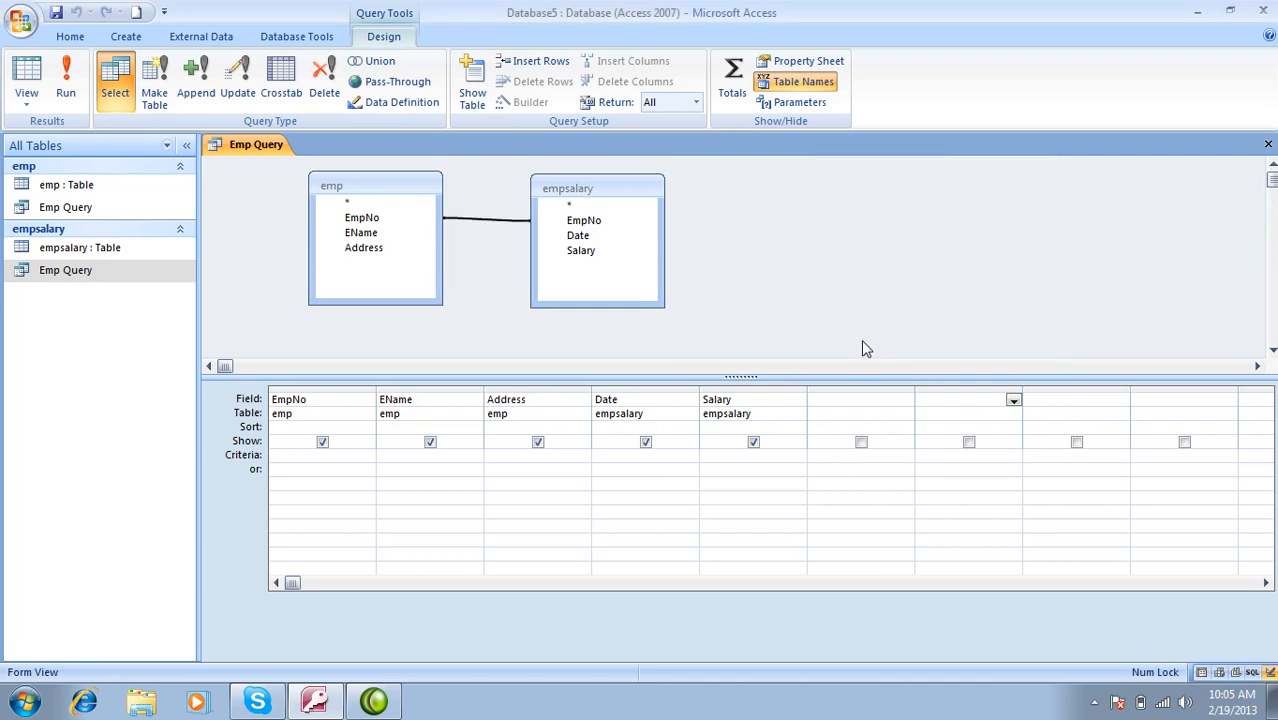
# Step: Close Emp Query, saving its design changes, and open the emp and empsalary tables
pyautogui.click(57, 193)
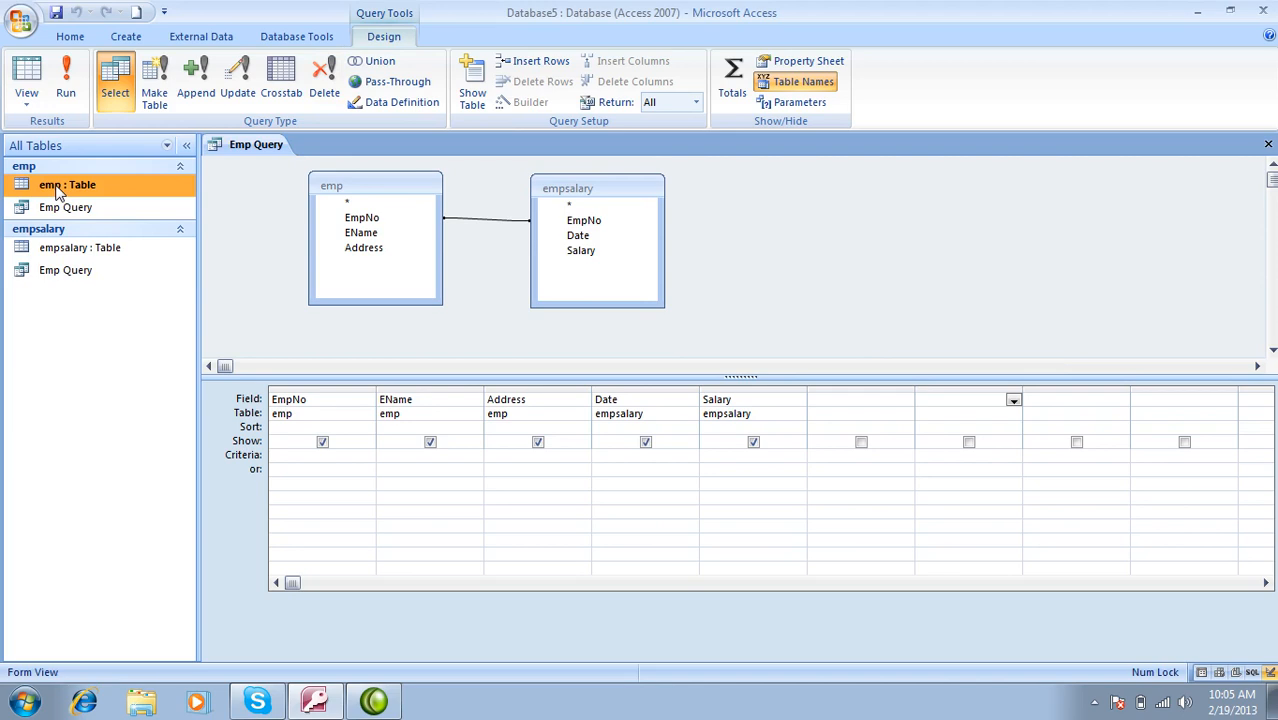
pyautogui.click(1268, 144)
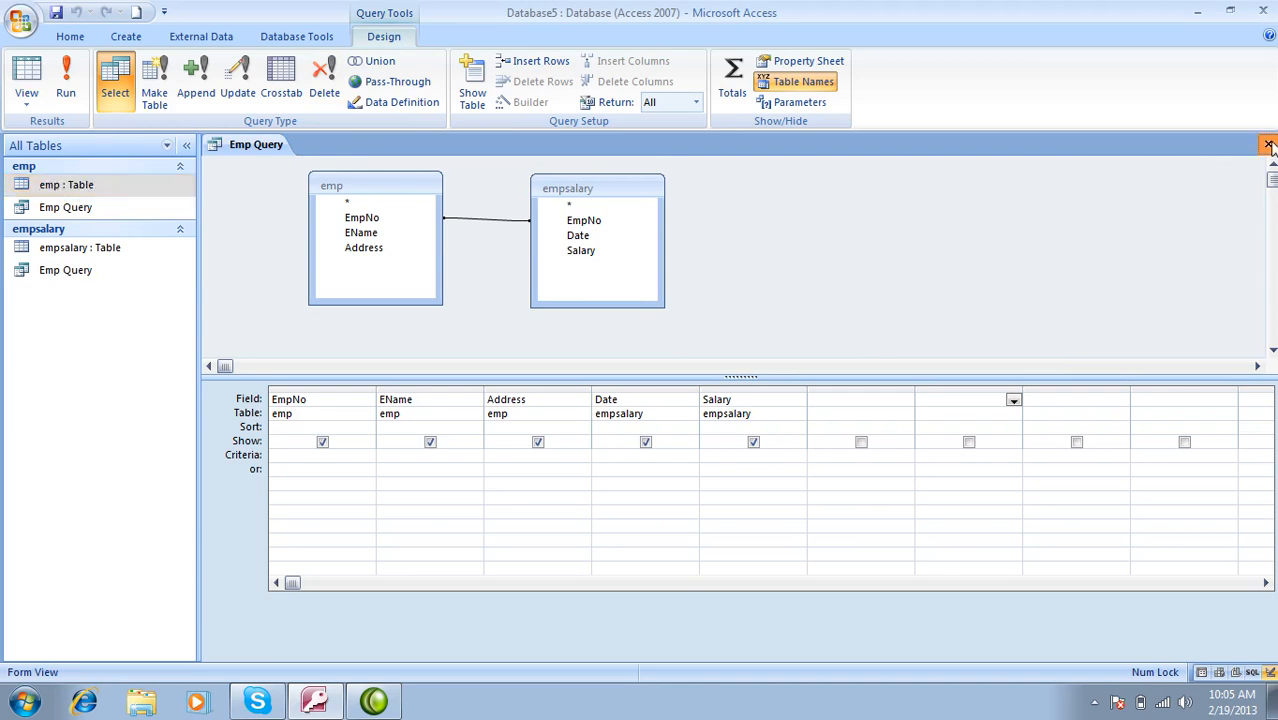
pyautogui.click(570, 398)
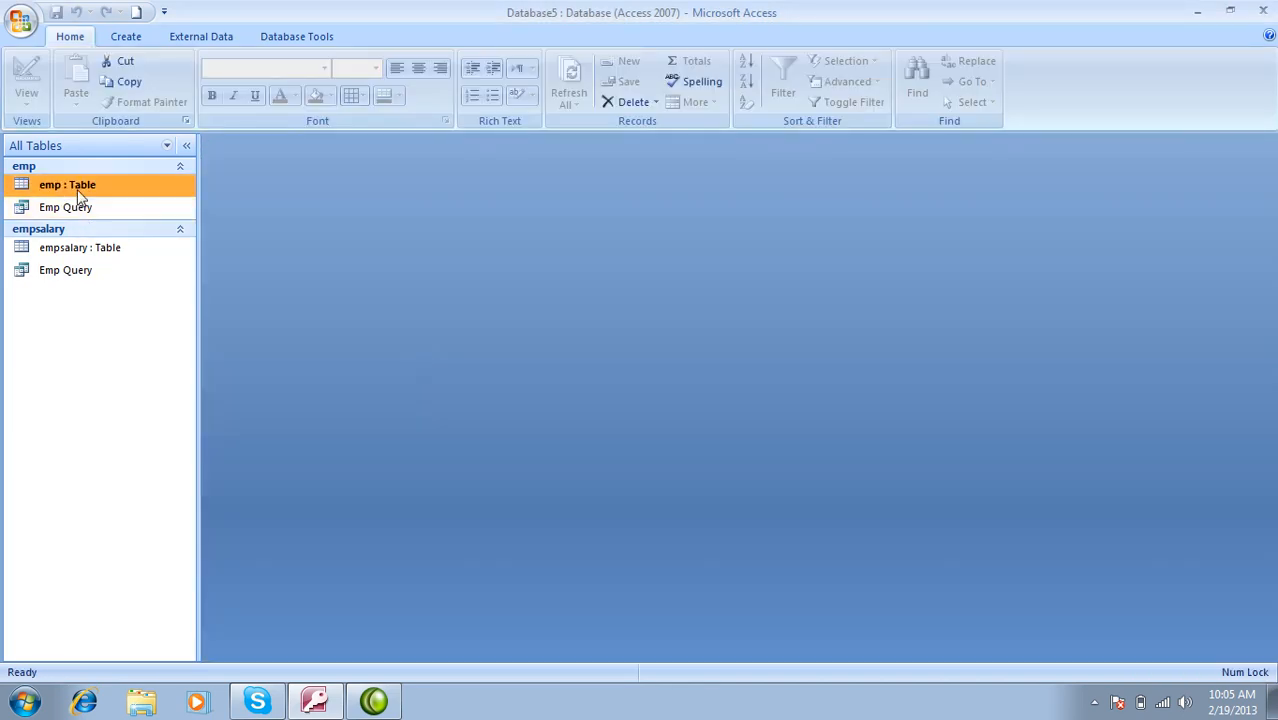
pyautogui.doubleClick(80, 188)
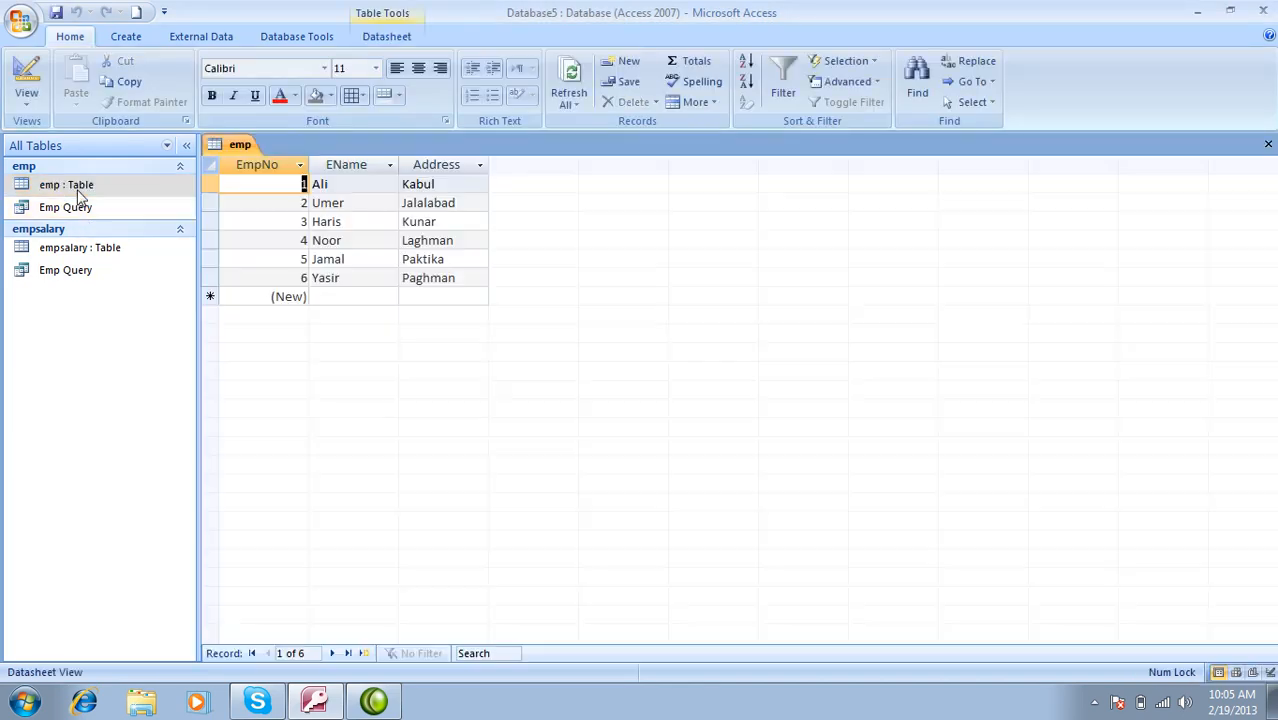
pyautogui.click(85, 250)
pyautogui.doubleClick(85, 250)
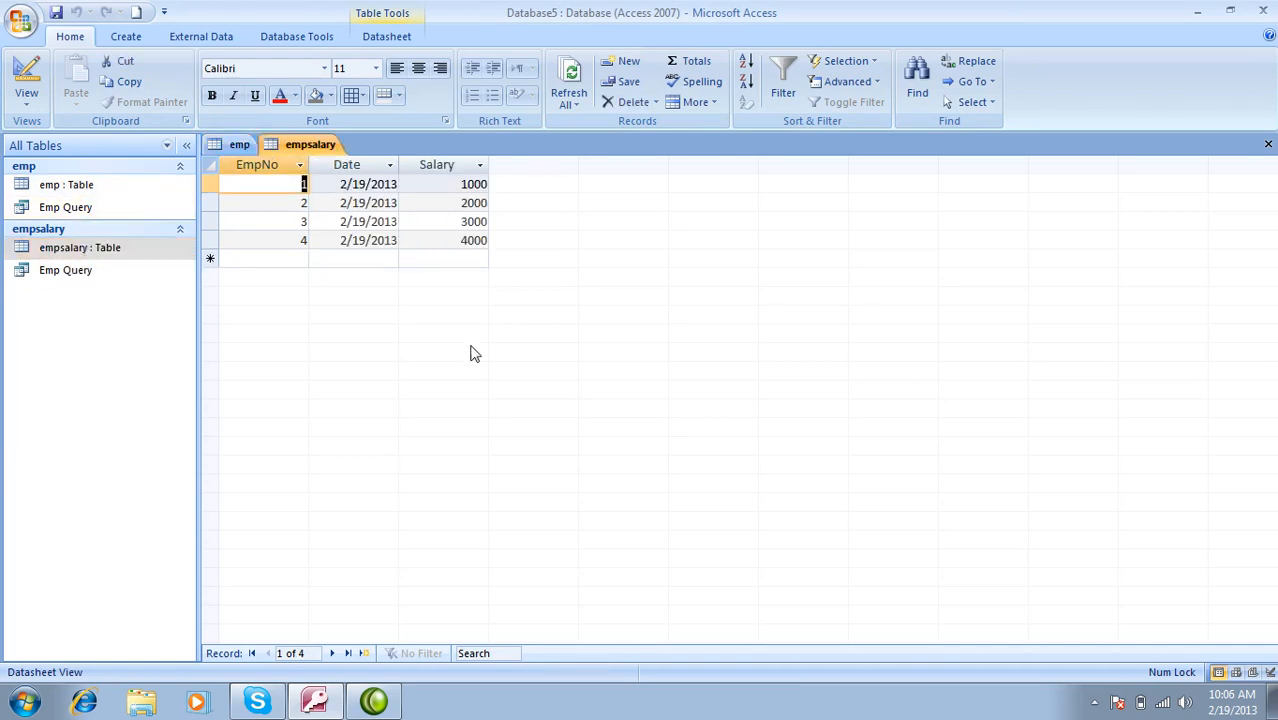
# Step: Add an empsalary record with EmpNo 6, date 2/19/2013, and salary 8000
pyautogui.click(295, 258)
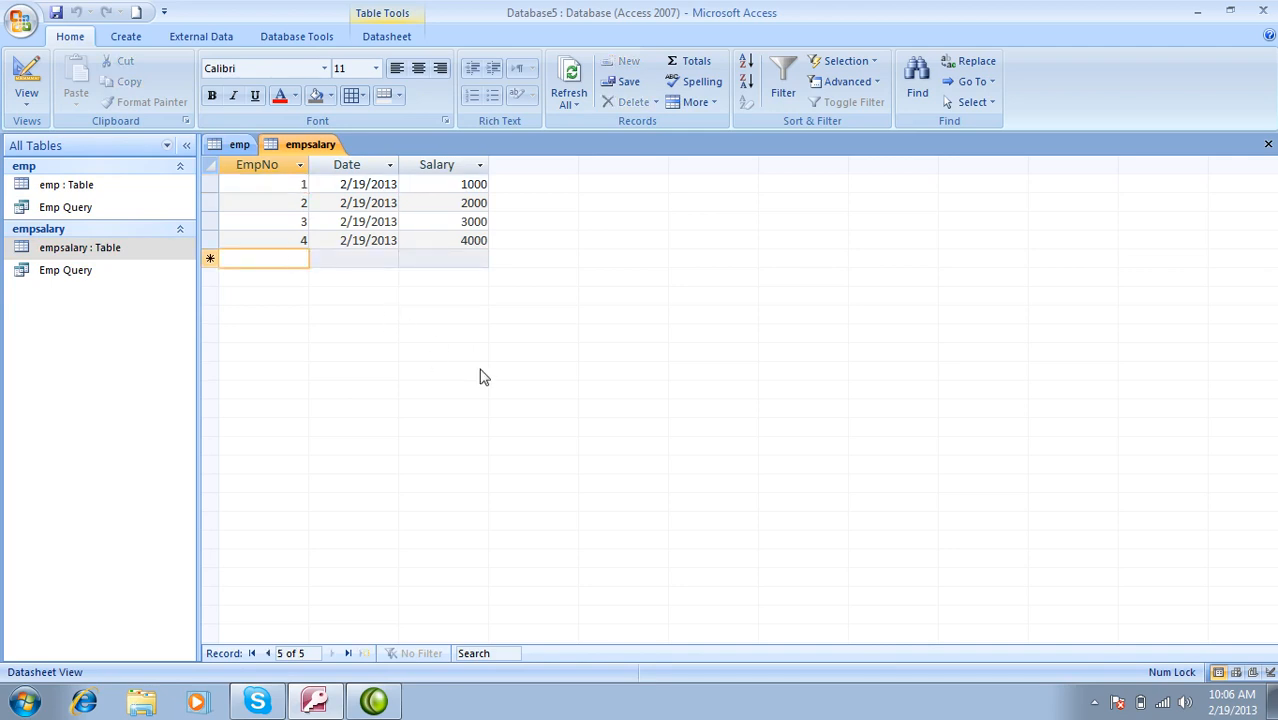
pyautogui.write('6')
pyautogui.press('Tab')
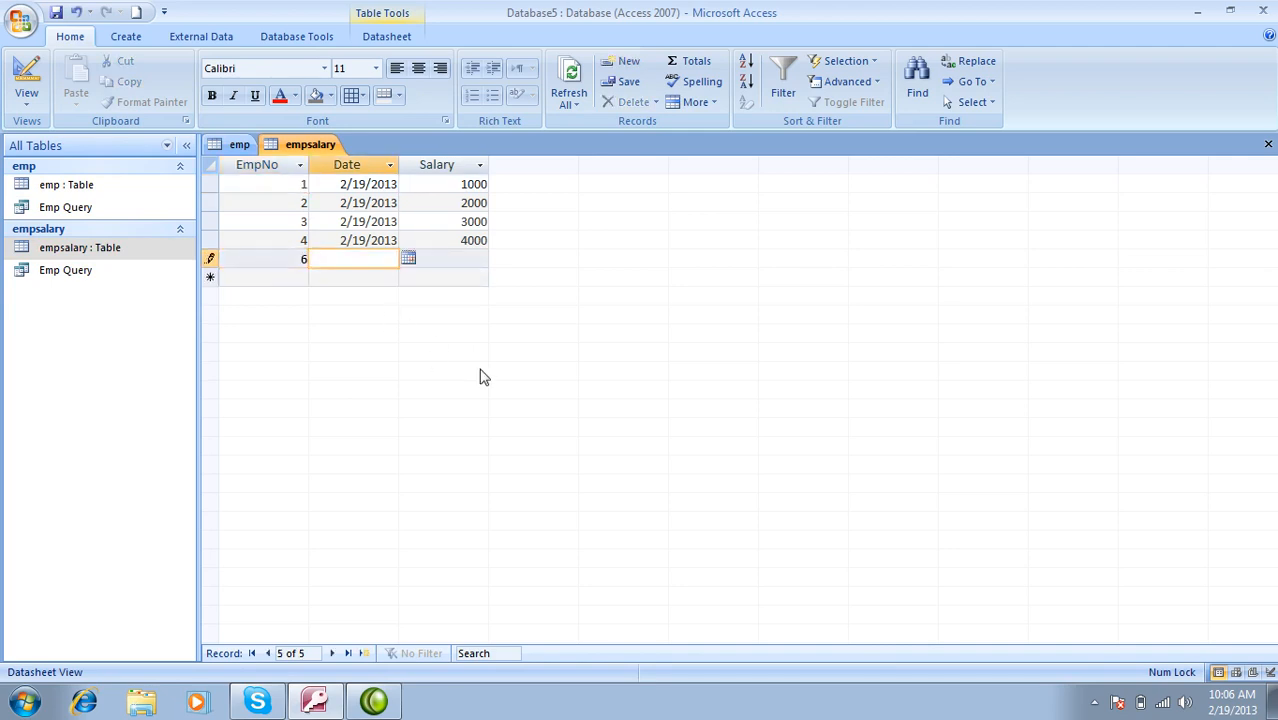
pyautogui.hotkey('ctrl', ';')
pyautogui.press('Tab')
pyautogui.write('8000')
pyautogui.press('Tab')
# Step: Add an empsalary record with EmpNo 7, date 2/19/2013, and salary 200
pyautogui.press('Tab')
pyautogui.hotkey('shift', 'Tab')
pyautogui.write('87')
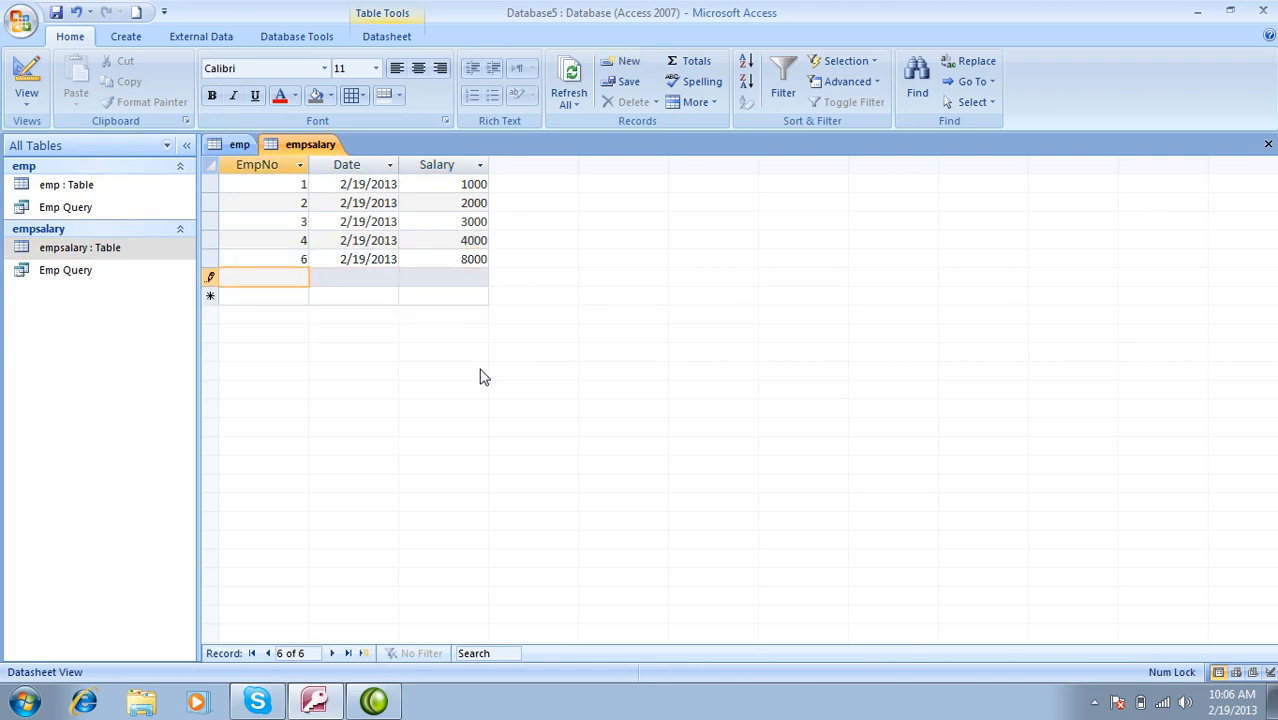
pyautogui.press('Tab')
pyautogui.hotkey('ctrl', ';')
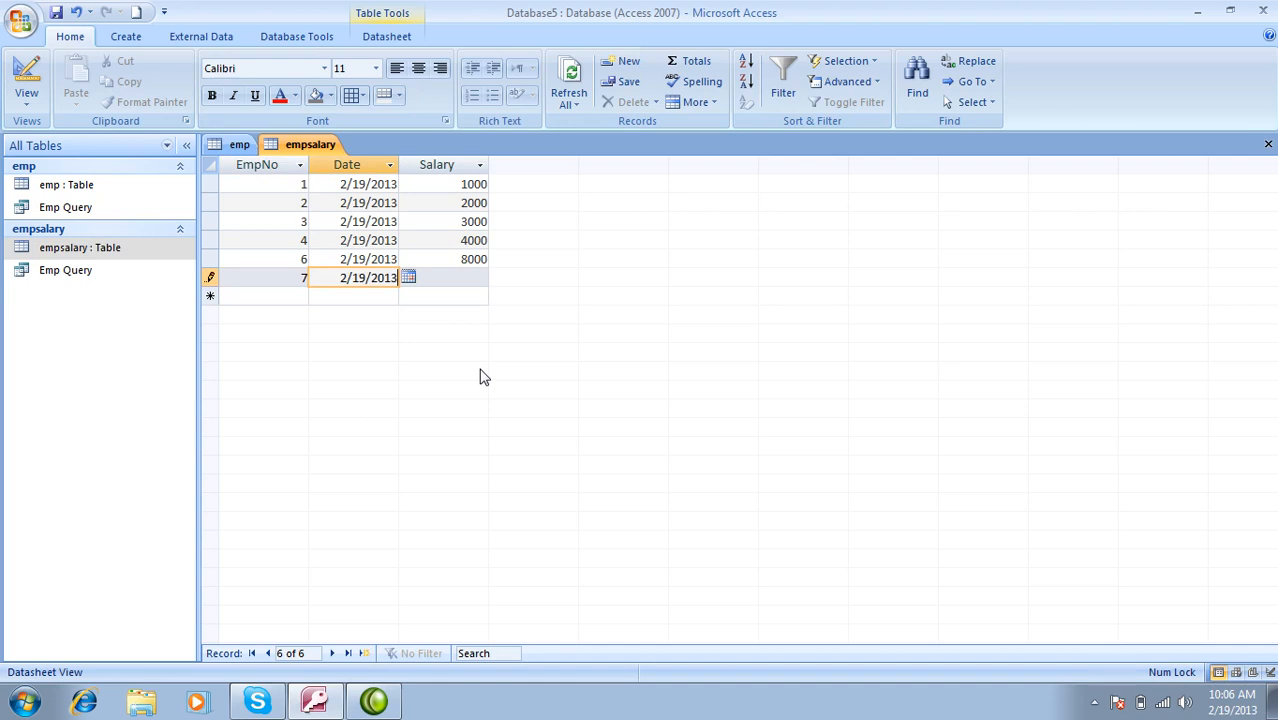
pyautogui.press('Tab')
pyautogui.write('200')
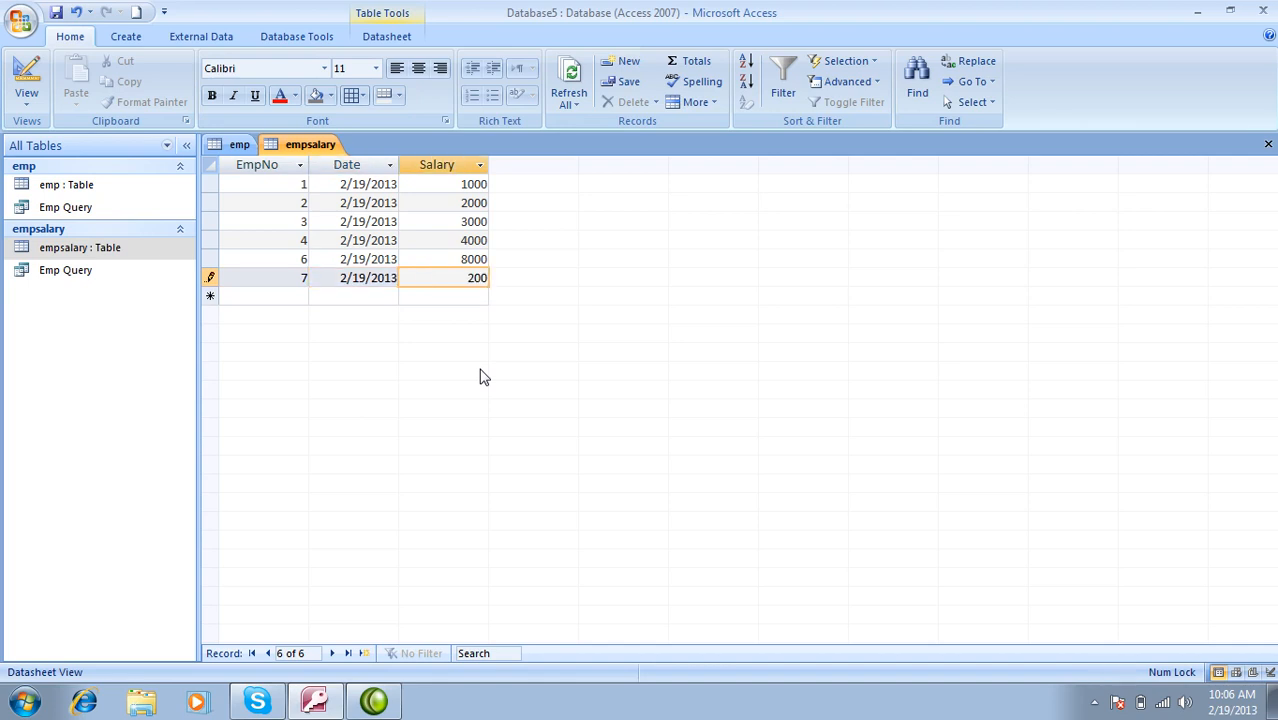
pyautogui.press('Tab')
# Step: Add an empsalary record with EmpNo 8, date 2/19/2013, and salary 3000
pyautogui.write('8')
pyautogui.press('Tab')
pyautogui.hotkey('ctrl', ';')
pyautogui.press('Tab')
pyautogui.write('3000')
pyautogui.press('Tab')
# Step: Add an empsalary record with EmpNo 9, date 2/19/2013, and salary 7000
pyautogui.write('9')
pyautogui.press('Tab')
pyautogui.hotkey('ctrl', ';')
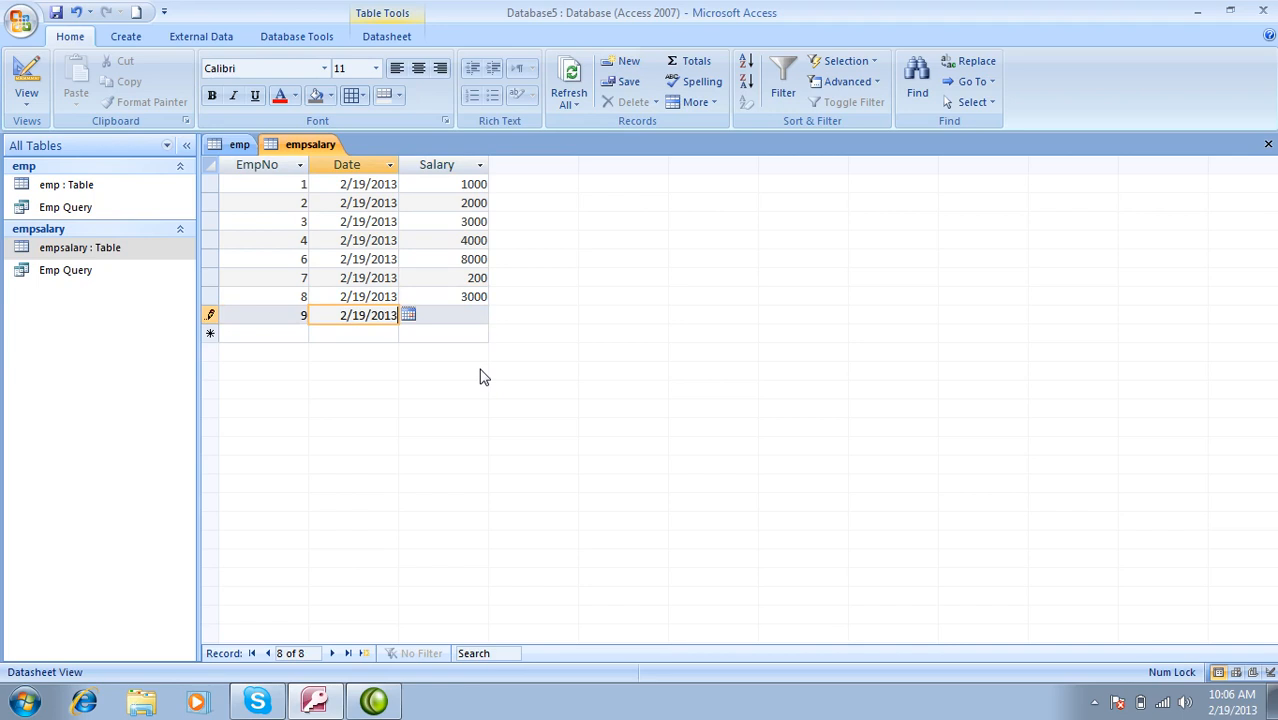
pyautogui.press('Tab')
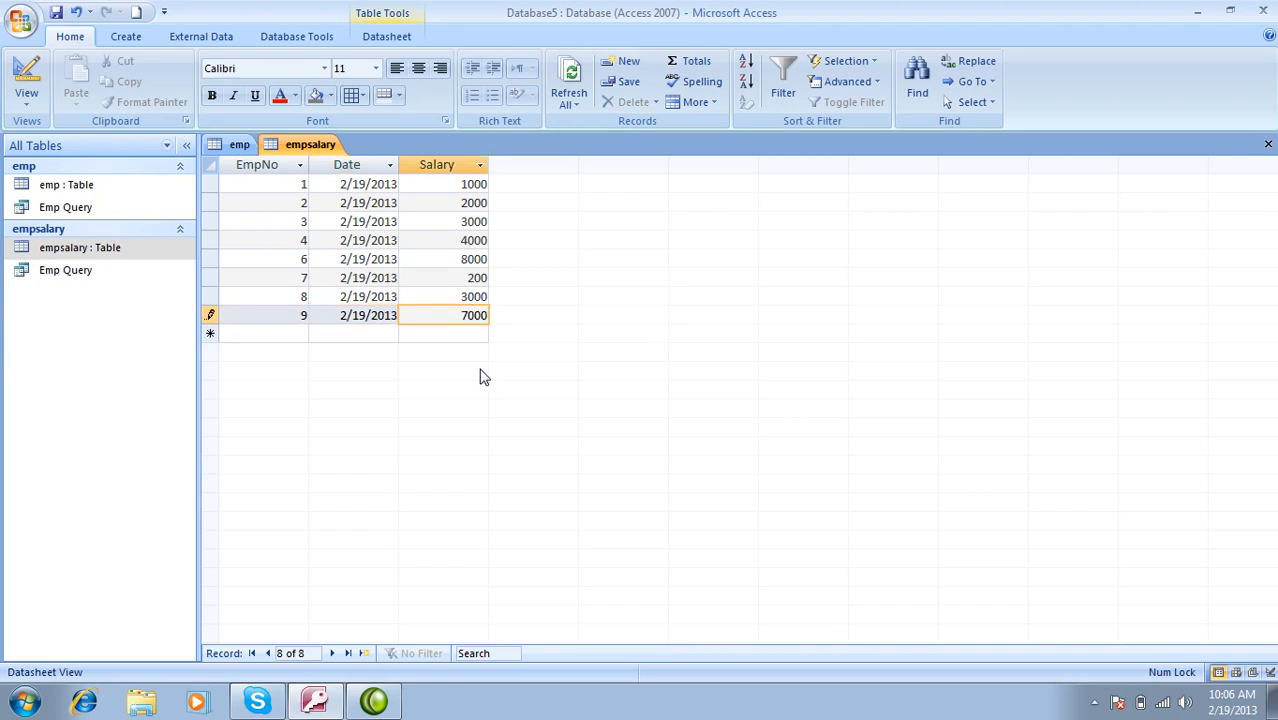
pyautogui.press('Tab')
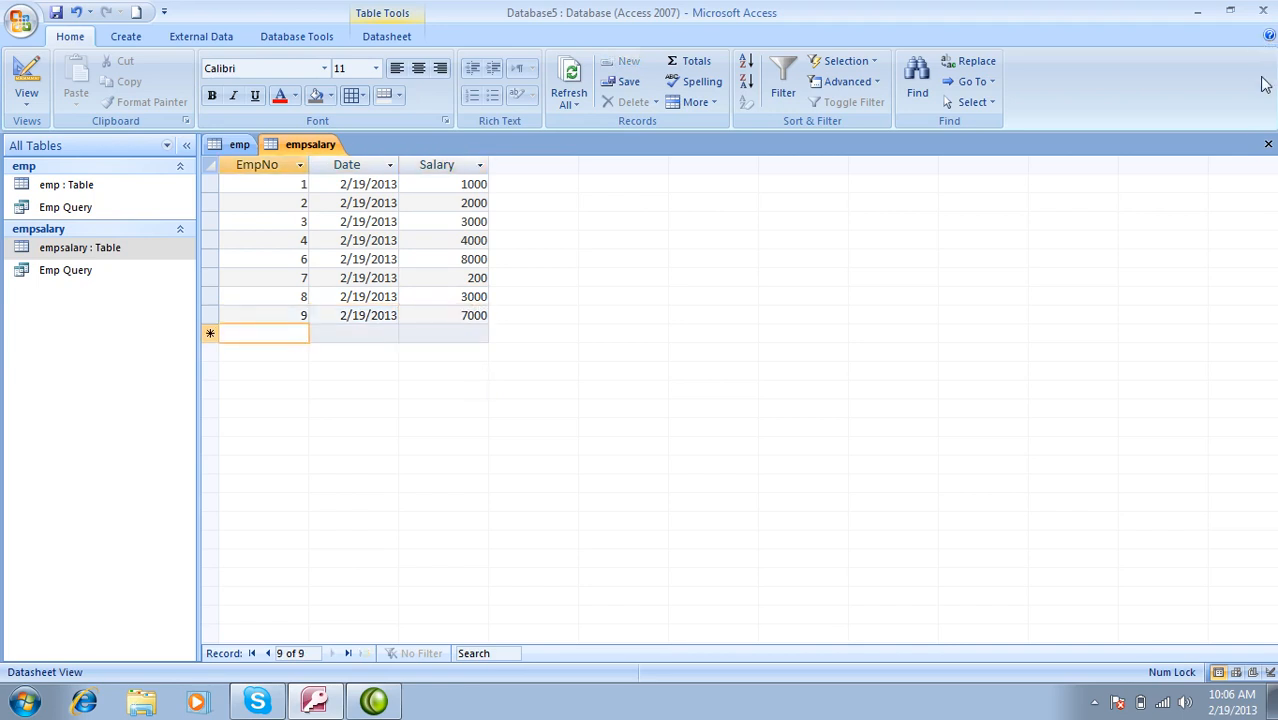
# Step: Close both open tables, and reopen emp and empsalary one after the other to compare their EmpNo records
pyautogui.click(1267, 144)
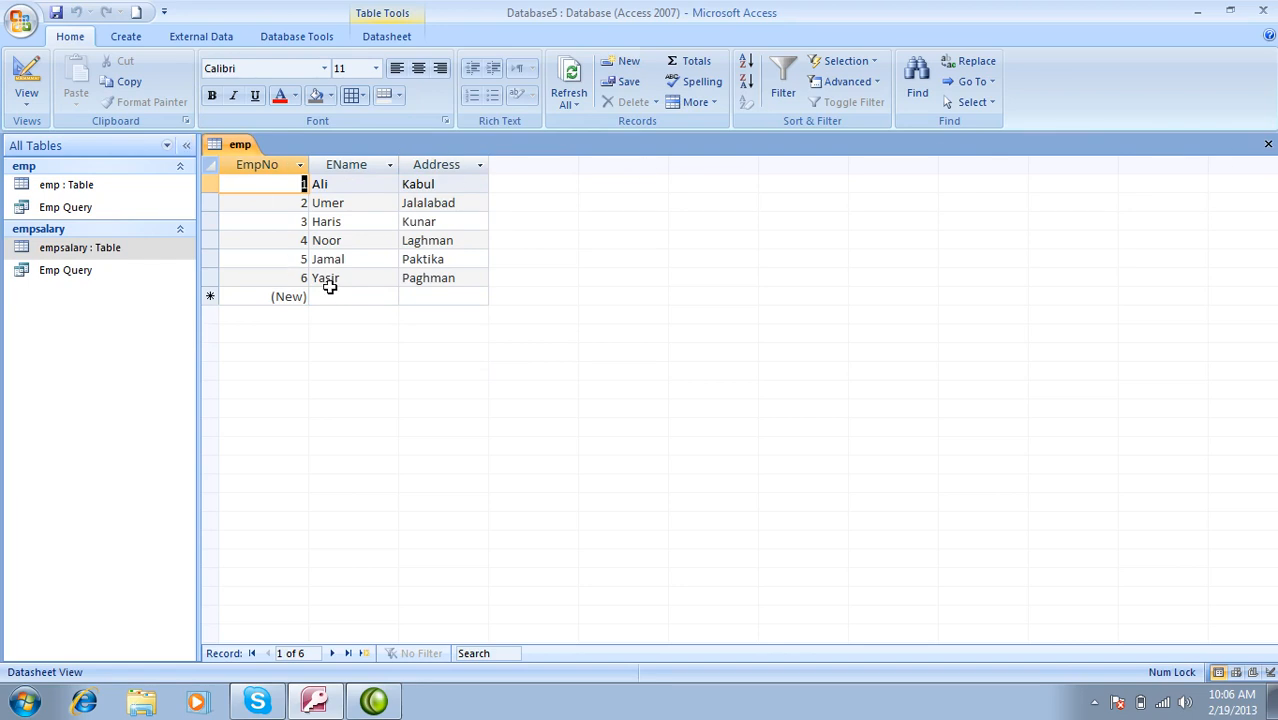
pyautogui.click(1267, 144)
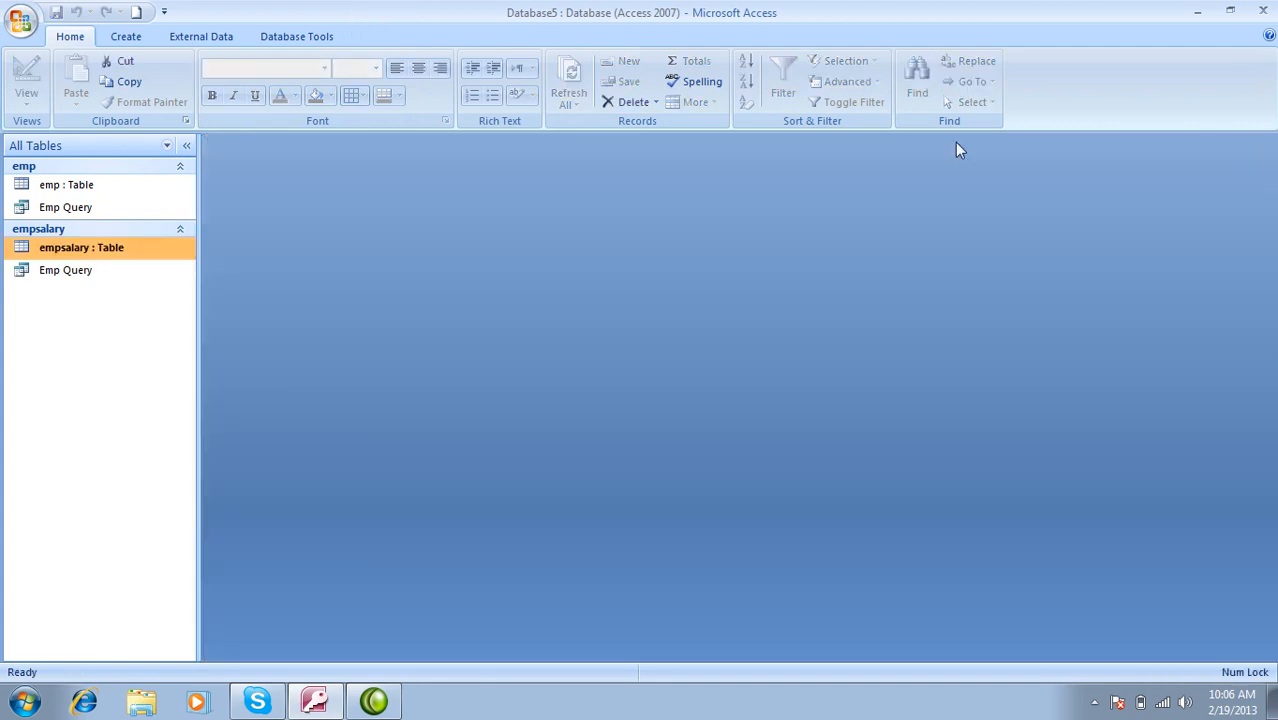
pyautogui.doubleClick(94, 188)
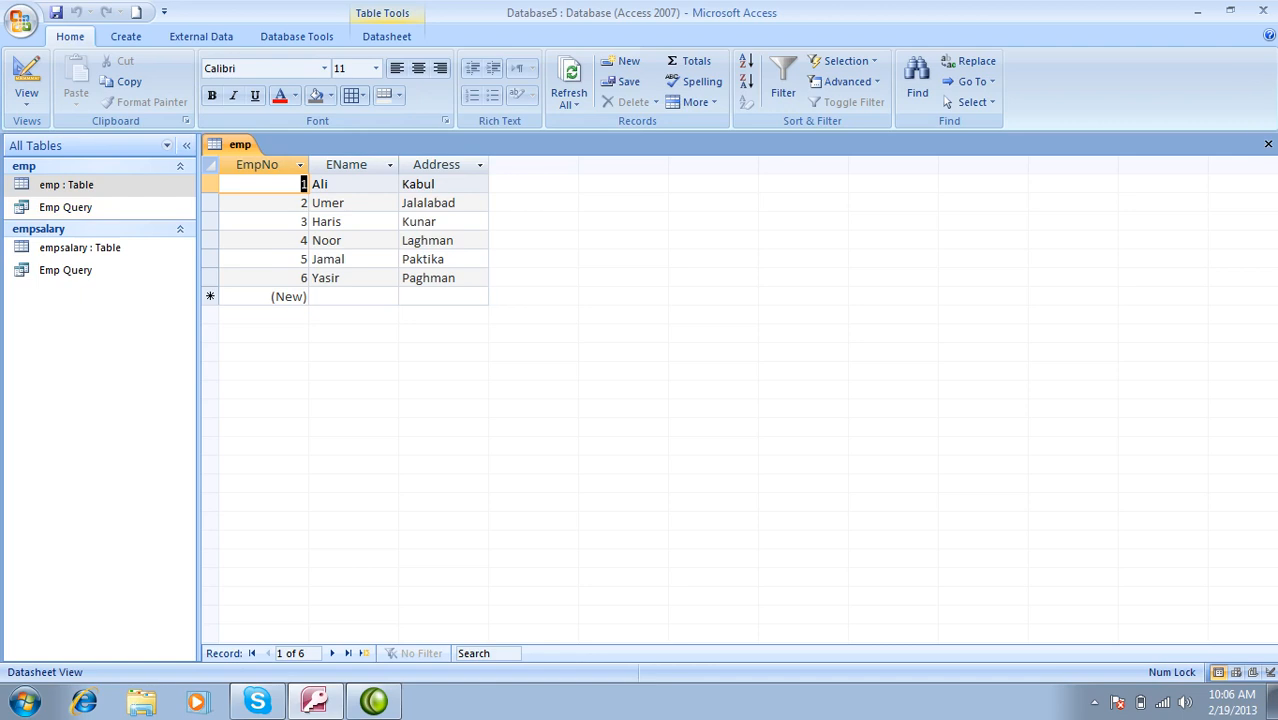
pyautogui.click(1267, 144)
pyautogui.doubleClick(86, 248)
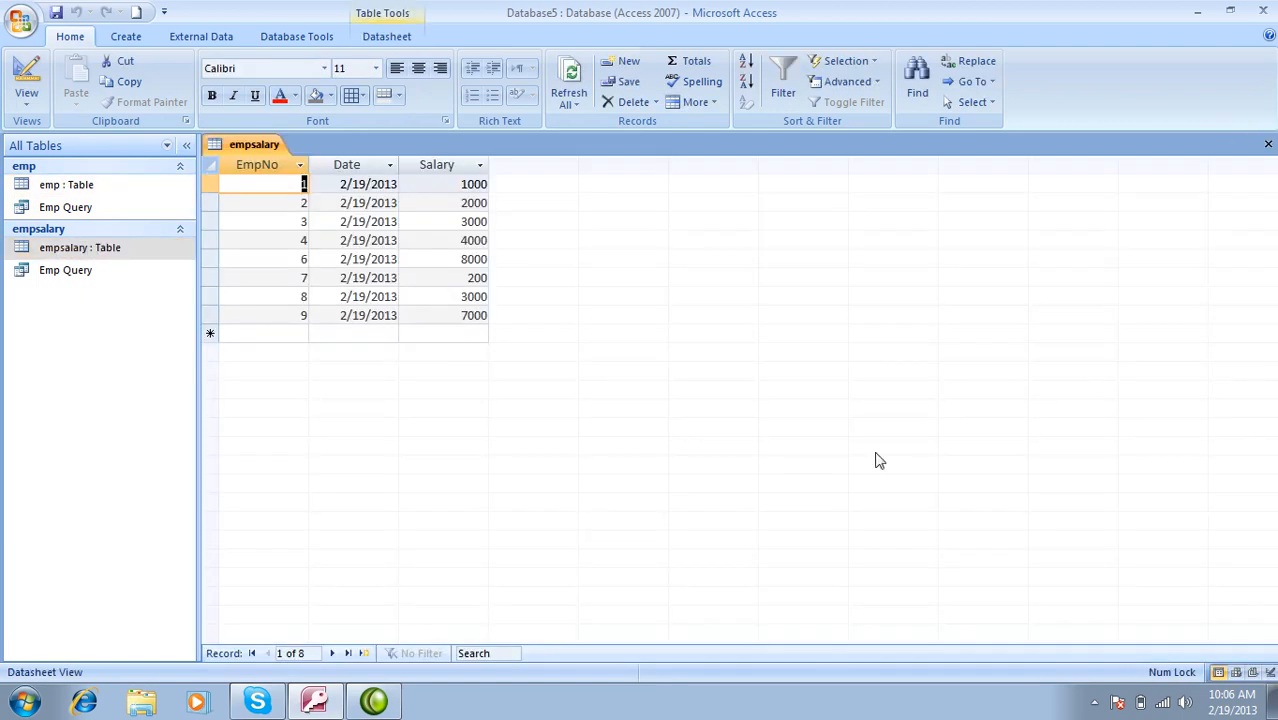
# Step: Close empsalary, and open Emp Query to view its records and switch to its design
pyautogui.click(1268, 144)
pyautogui.doubleClick(88, 277)
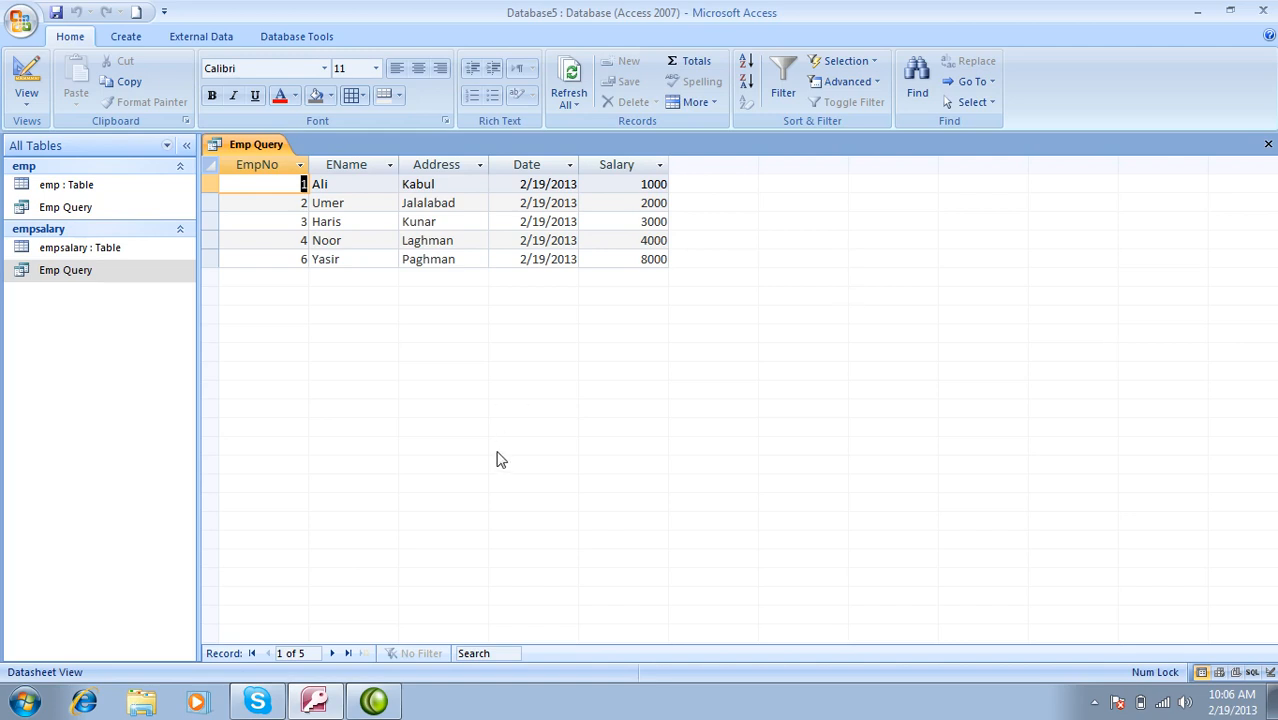
pyautogui.click(27, 70)
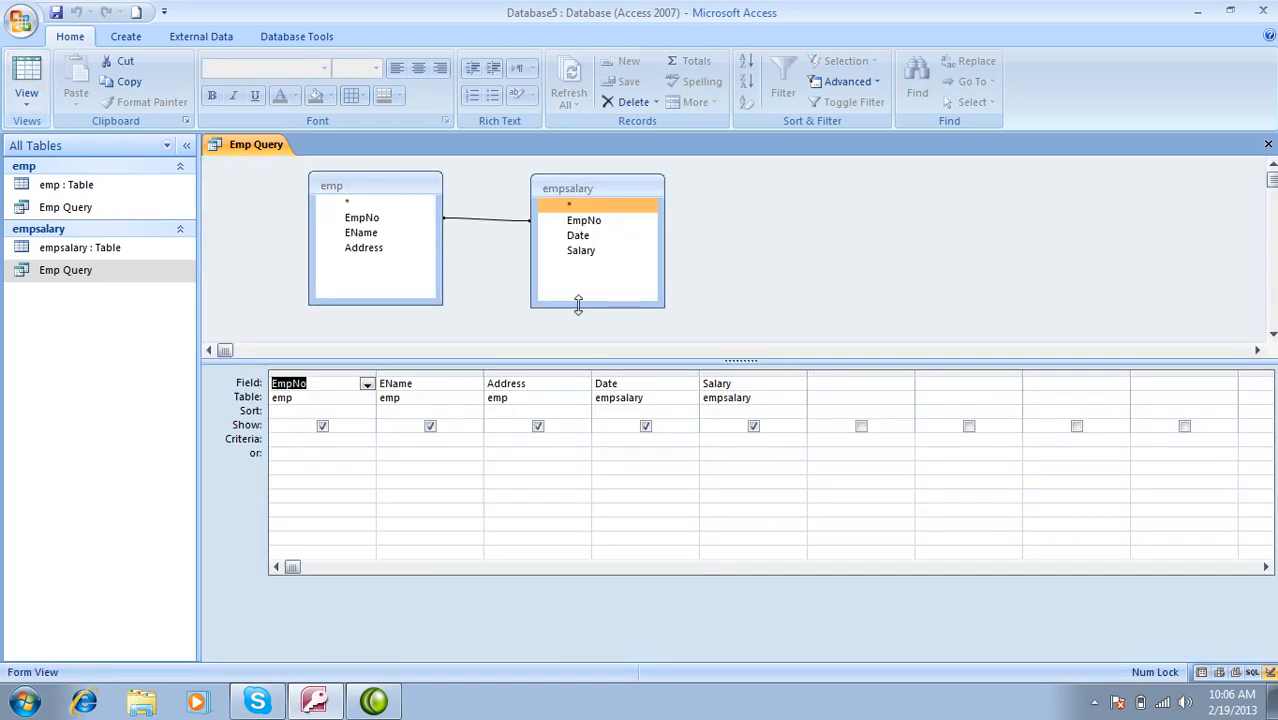
# Step: Set the join to include all records from empsalary and only matching records from emp, and run the query
pyautogui.click(496, 222)
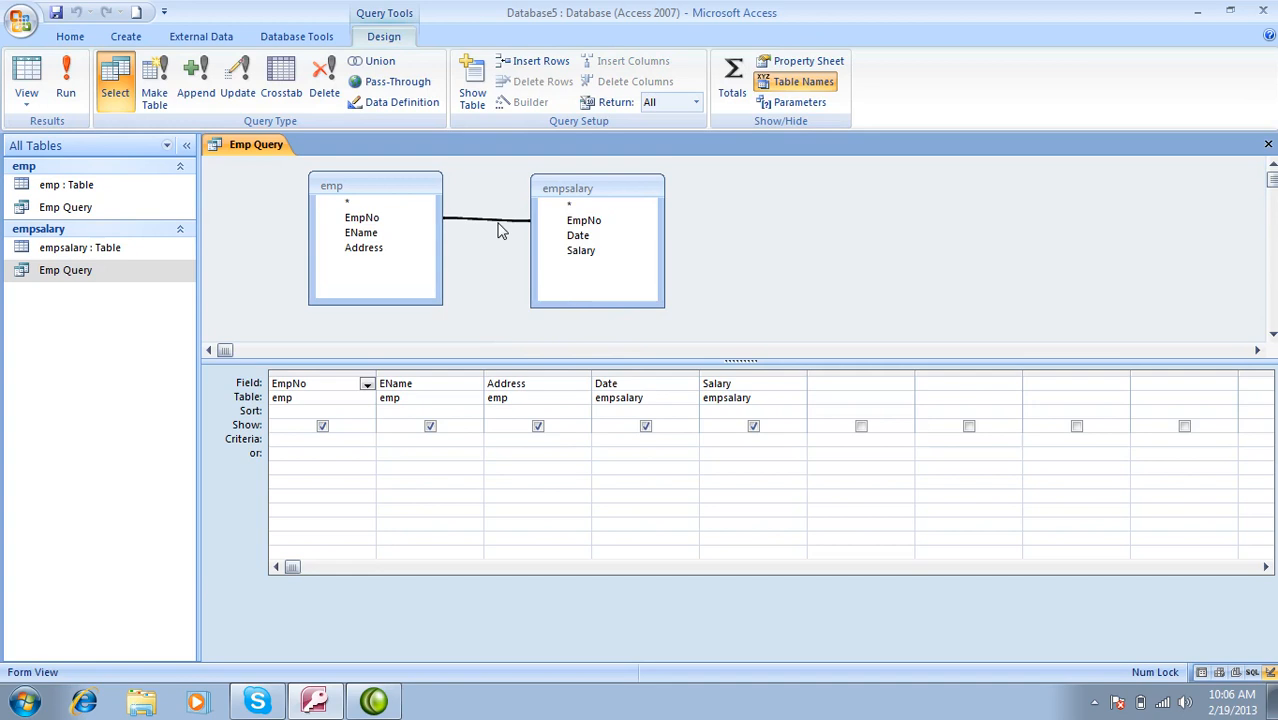
pyautogui.rightClick(497, 222)
pyautogui.click(490, 226)
pyautogui.rightClick(490, 226)
pyautogui.click(533, 233)
pyautogui.click(472, 314)
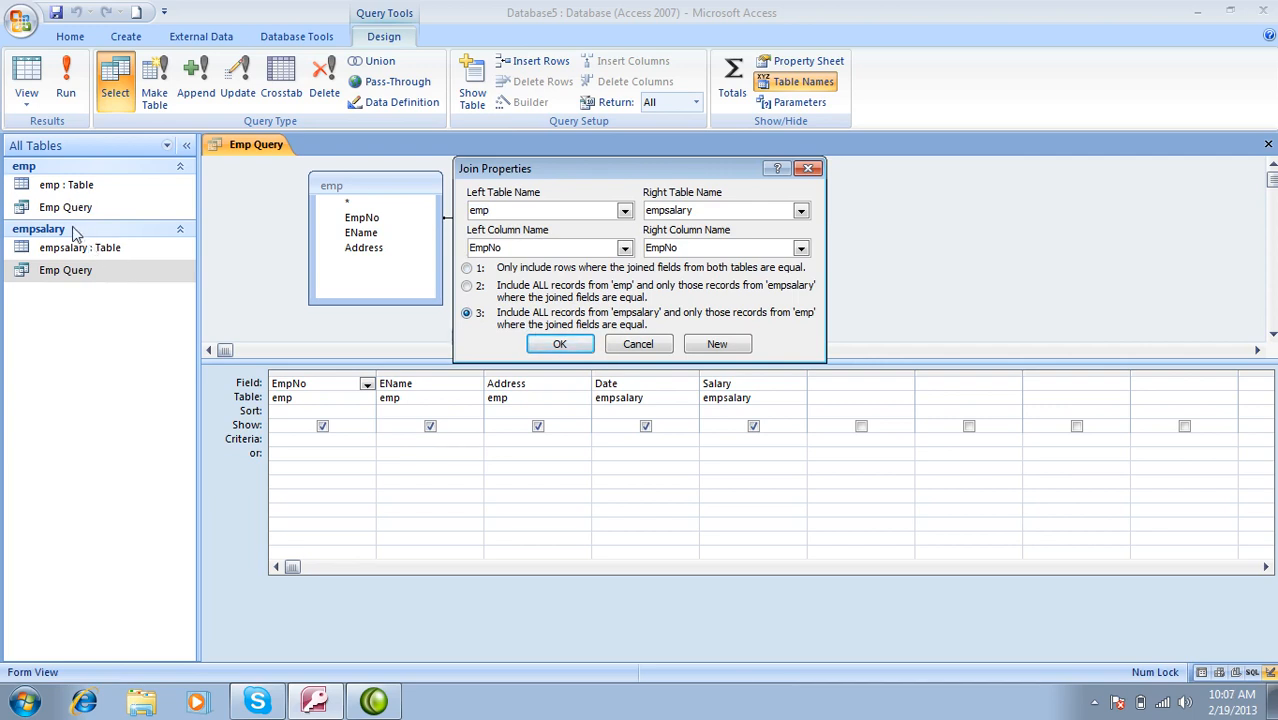
pyautogui.click(559, 343)
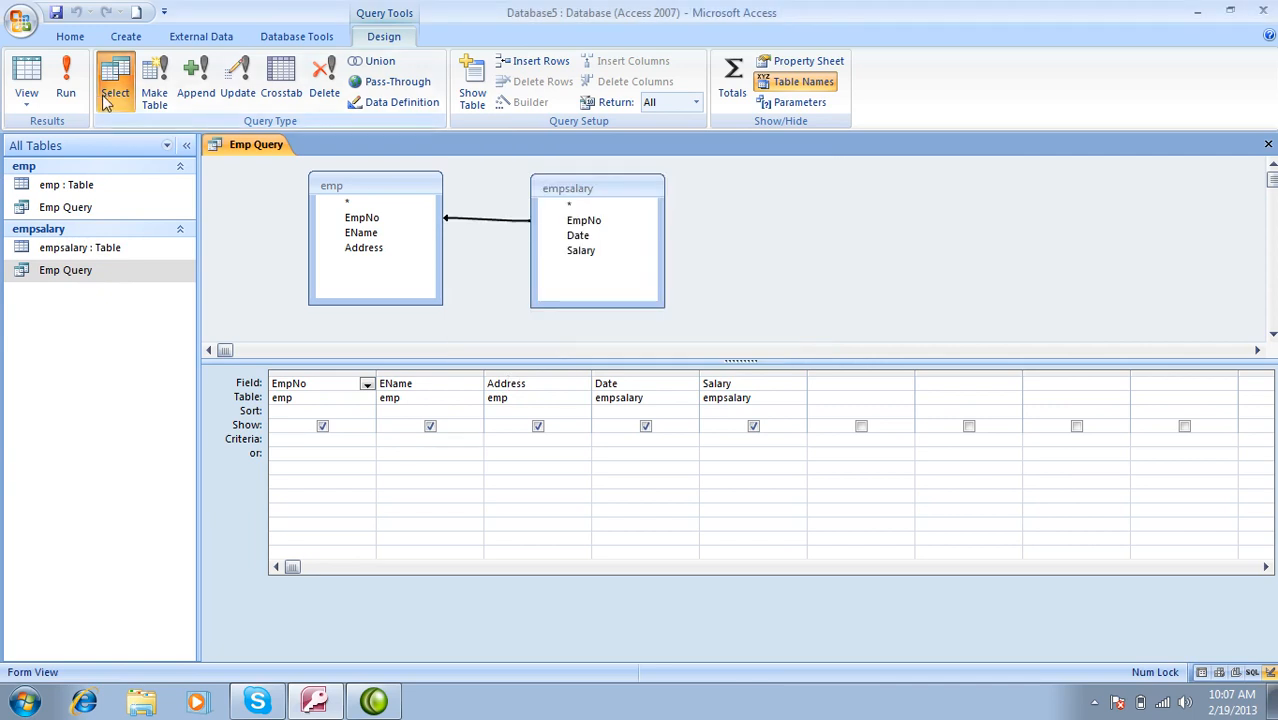
pyautogui.click(76, 80)
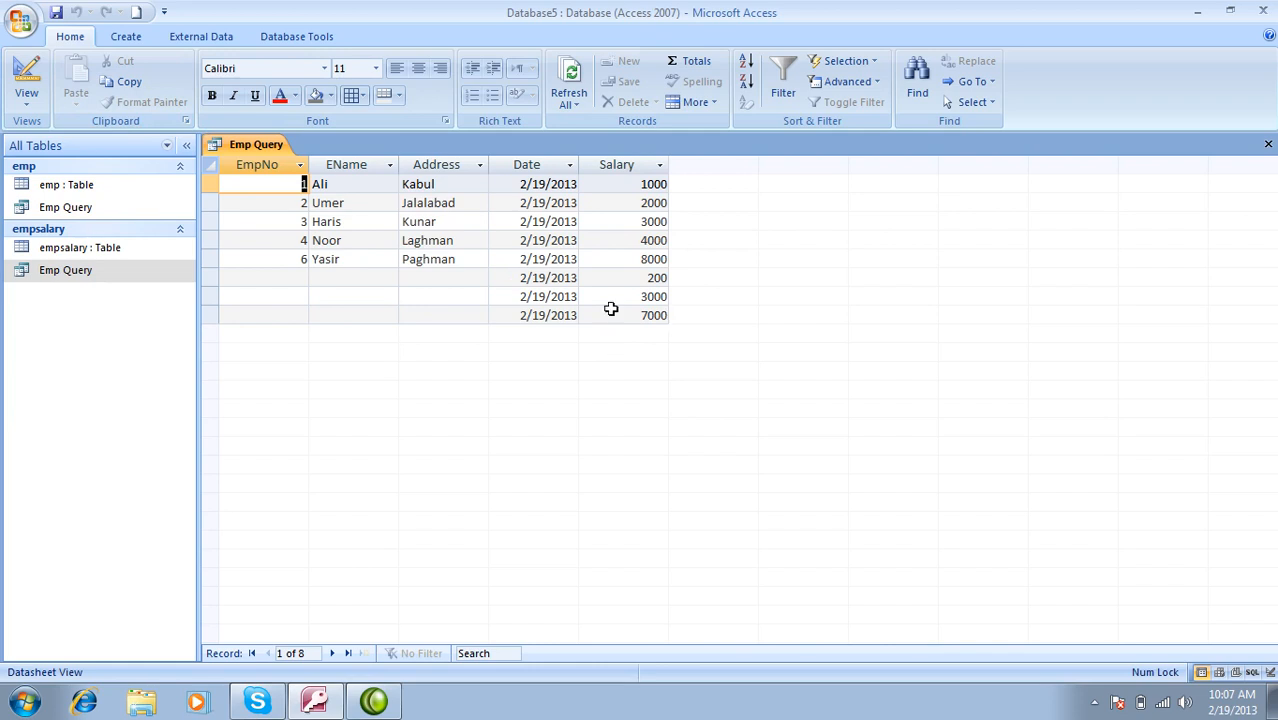
# Step: Return to the query design, set the join to include only rows where the joined fields are equal, and run the query
pyautogui.click(14, 72)
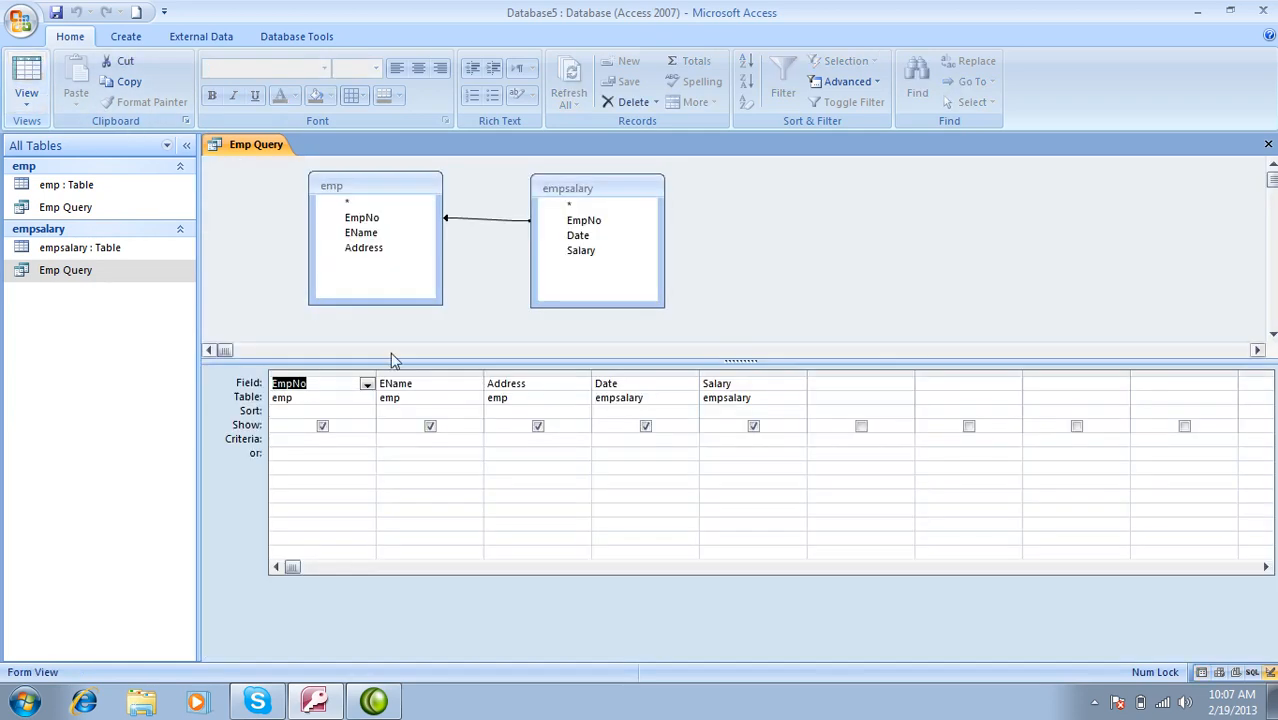
pyautogui.rightClick(472, 226)
pyautogui.rightClick(466, 222)
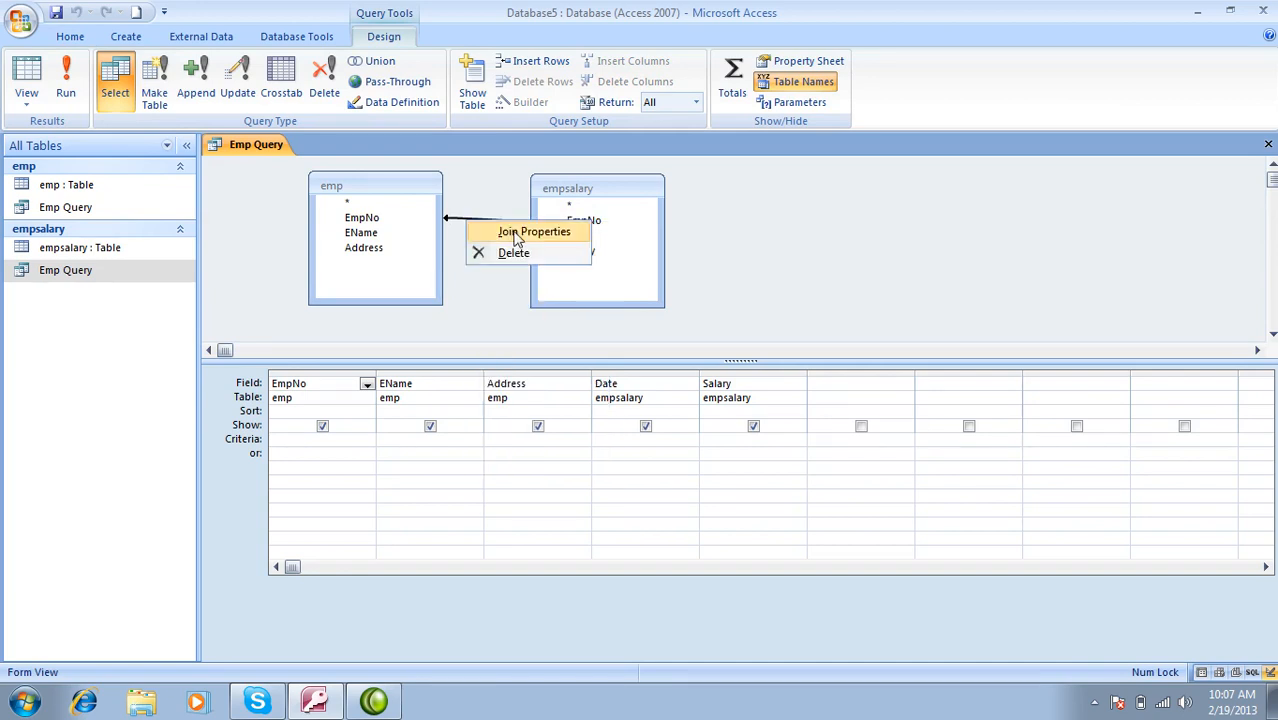
pyautogui.click(515, 234)
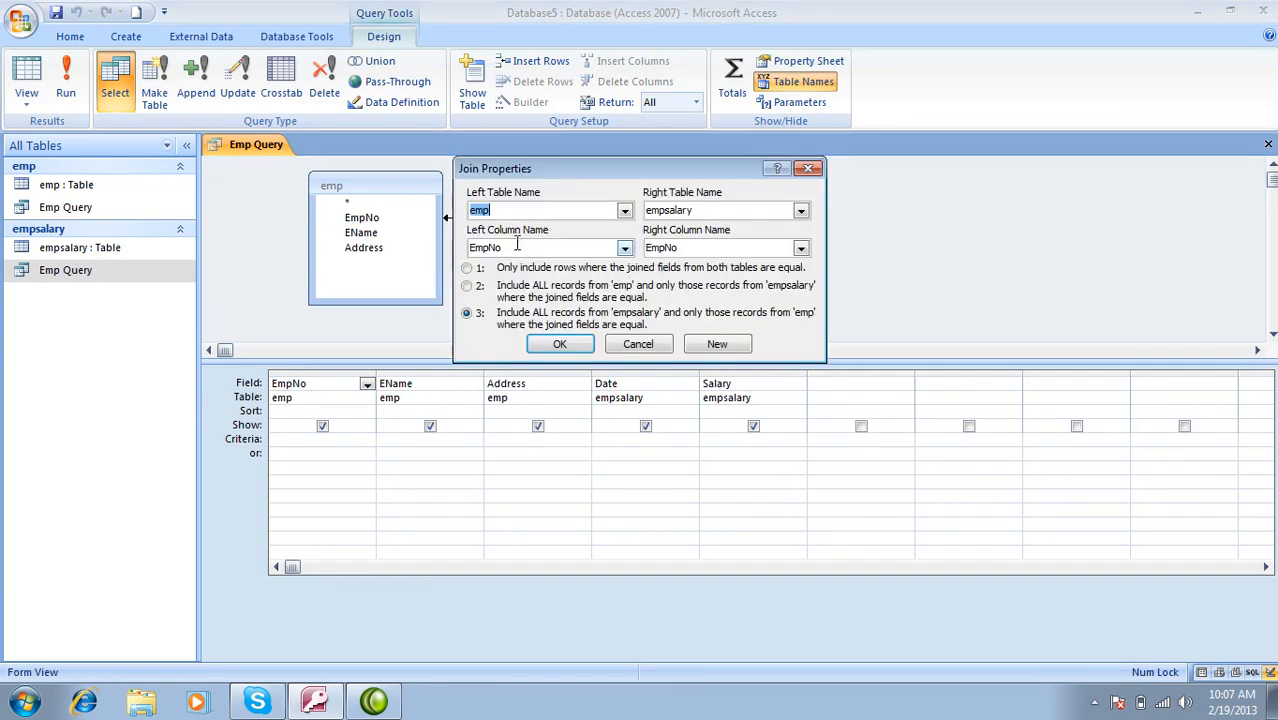
pyautogui.click(560, 344)
pyautogui.click(65, 75)
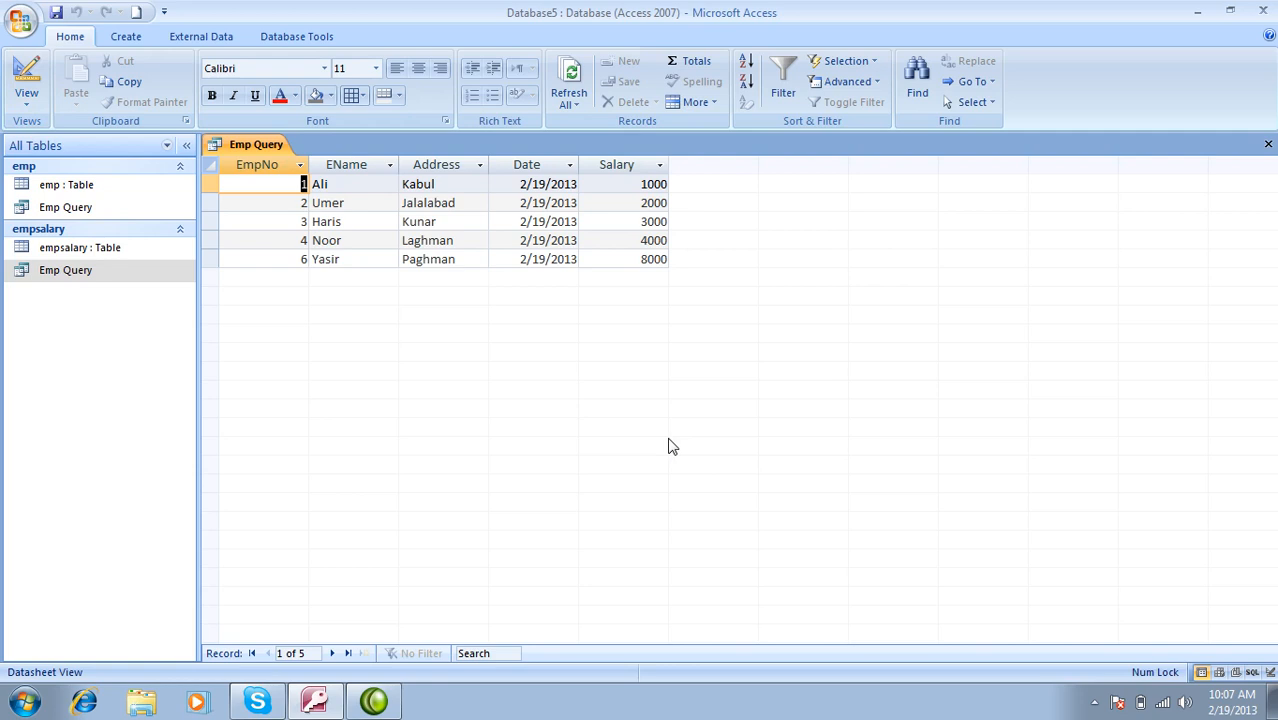
pyautogui.click(1094, 704)
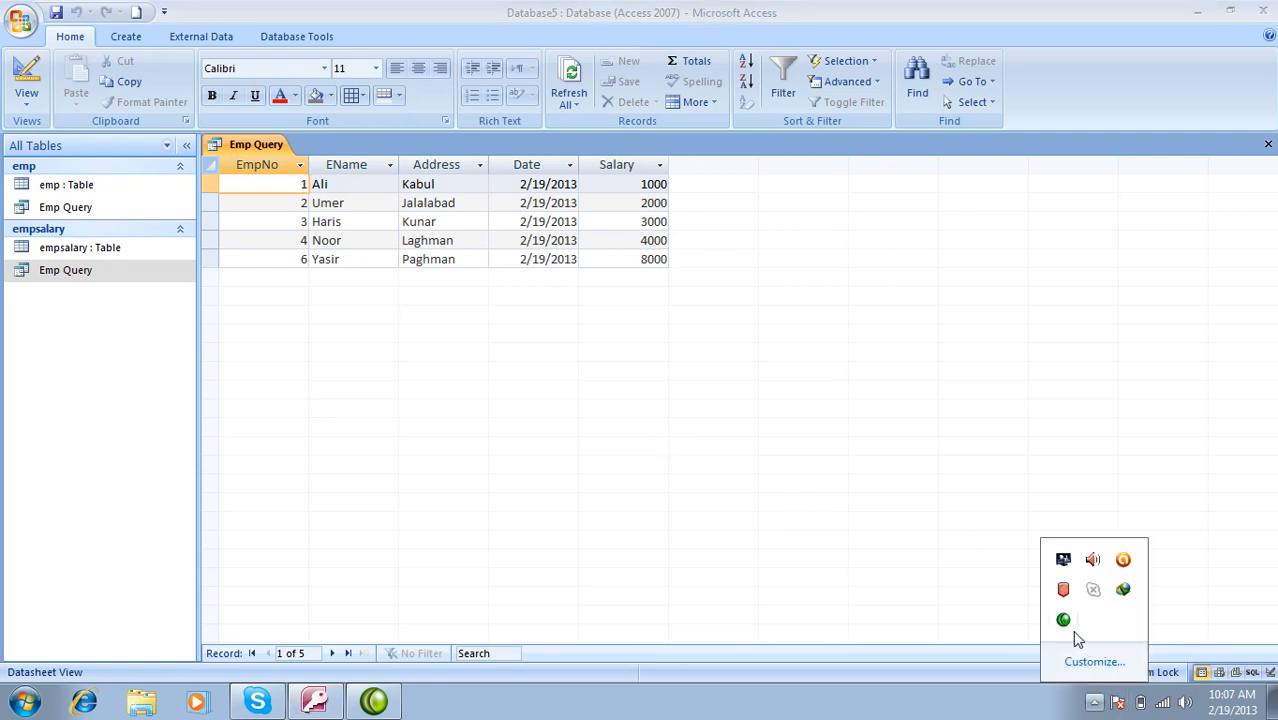